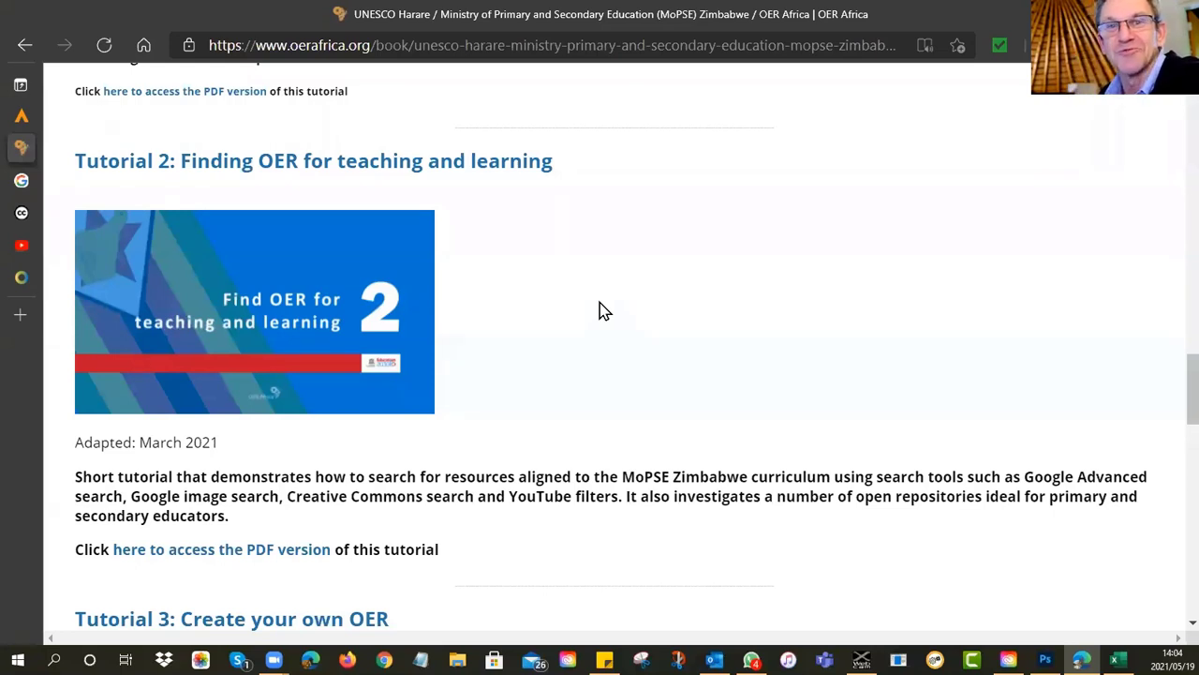
# Search Google for "advanced search" and open the Google Advanced Search page.
pyautogui.click(22, 183)
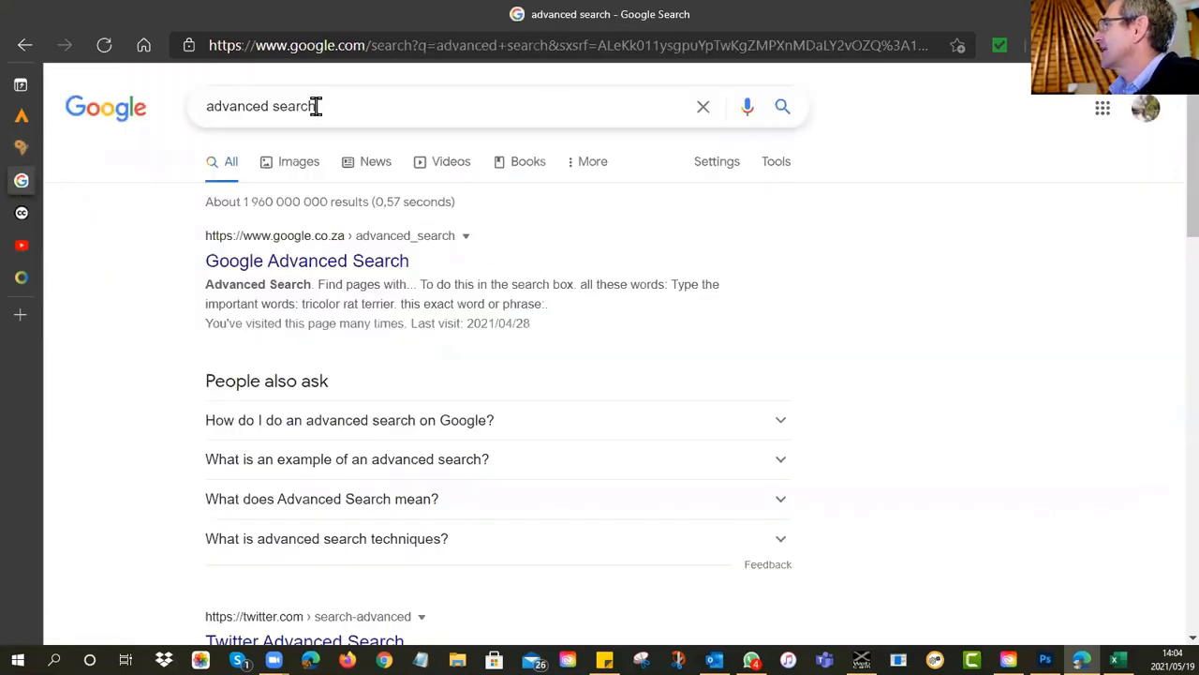
pyautogui.click(98, 111)
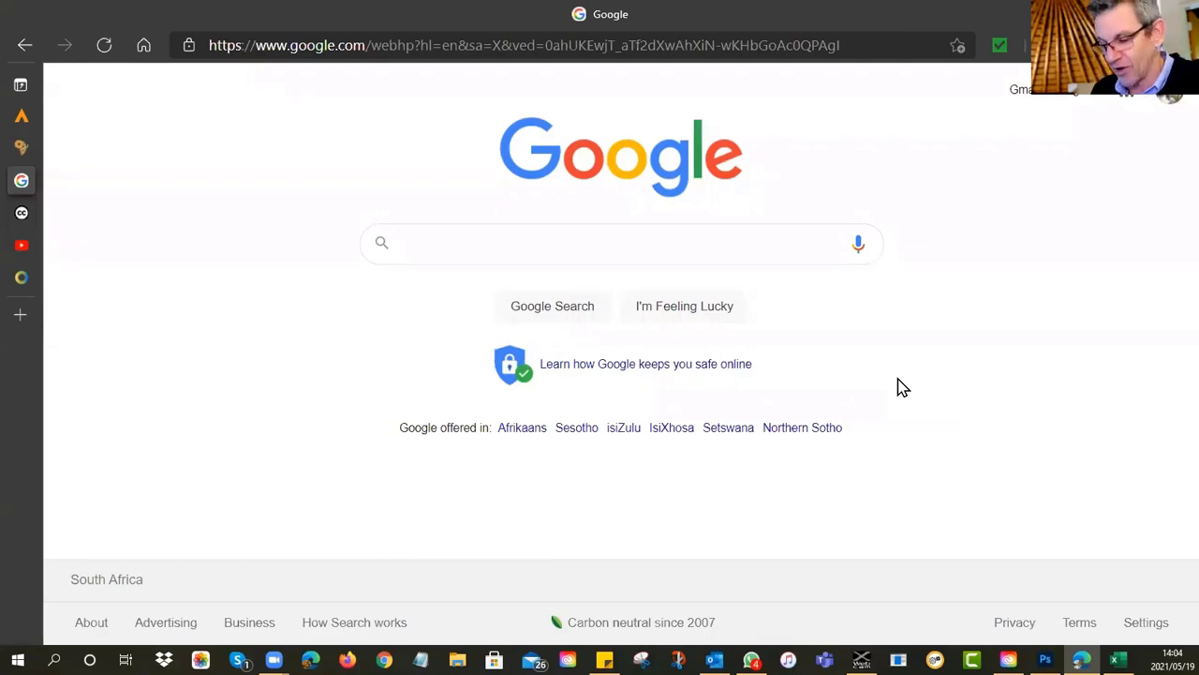
pyautogui.write('advanced s')
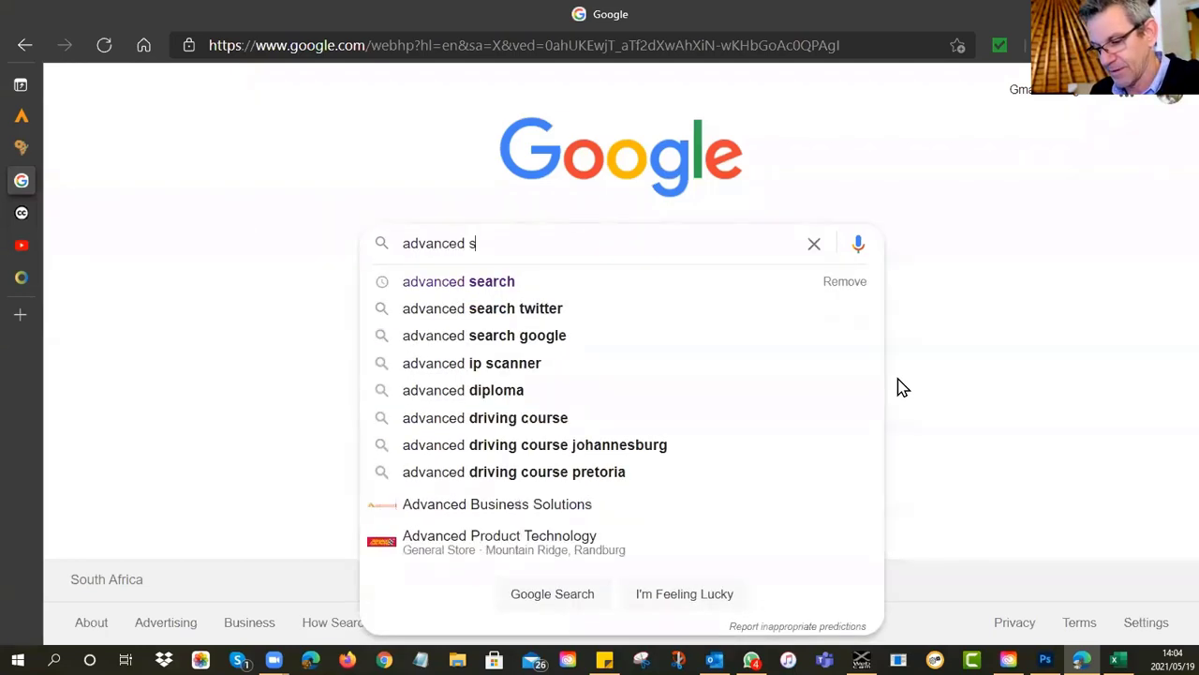
pyautogui.write('earch')
pyautogui.press('Return')
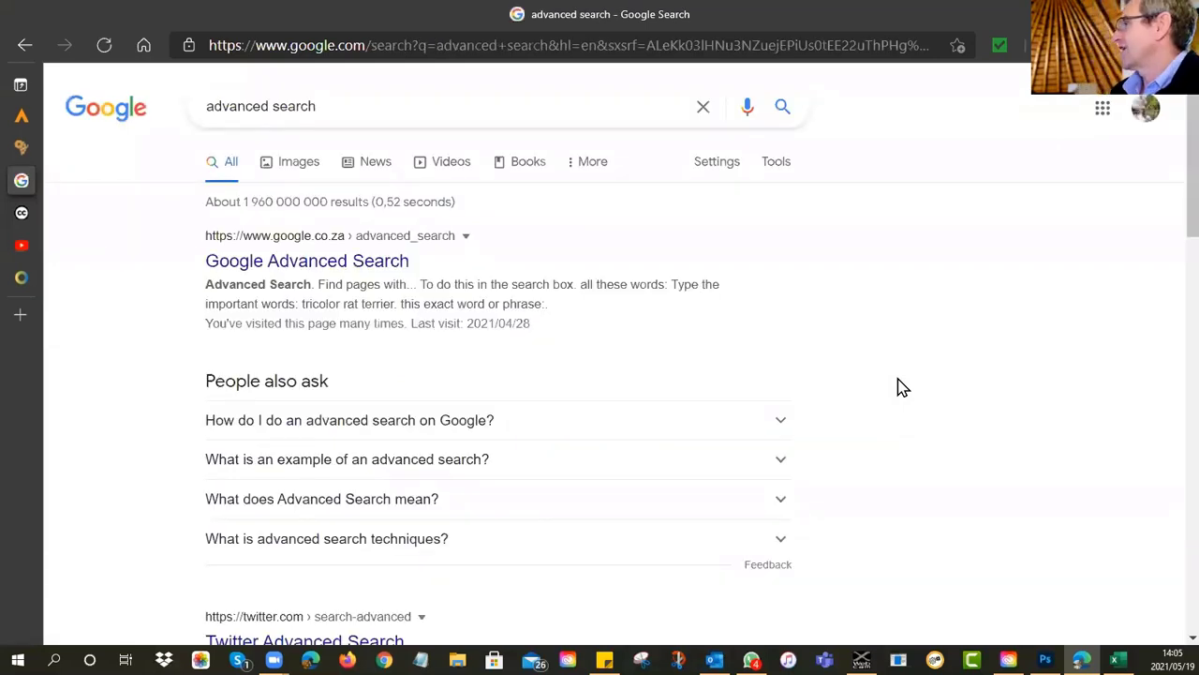
pyautogui.click(306, 263)
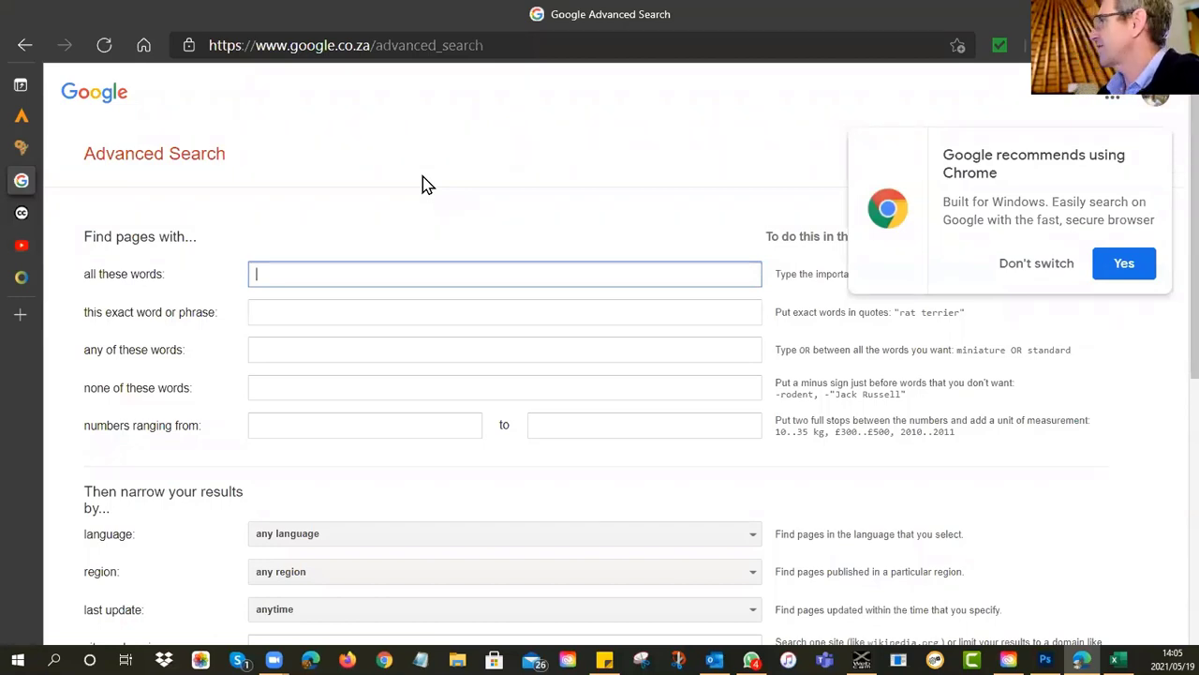
# Run an advanced search for all the words "Great Zimbabwe" with usage rights "free to use, share or modify, even commercially".
pyautogui.write('Great Zimba')
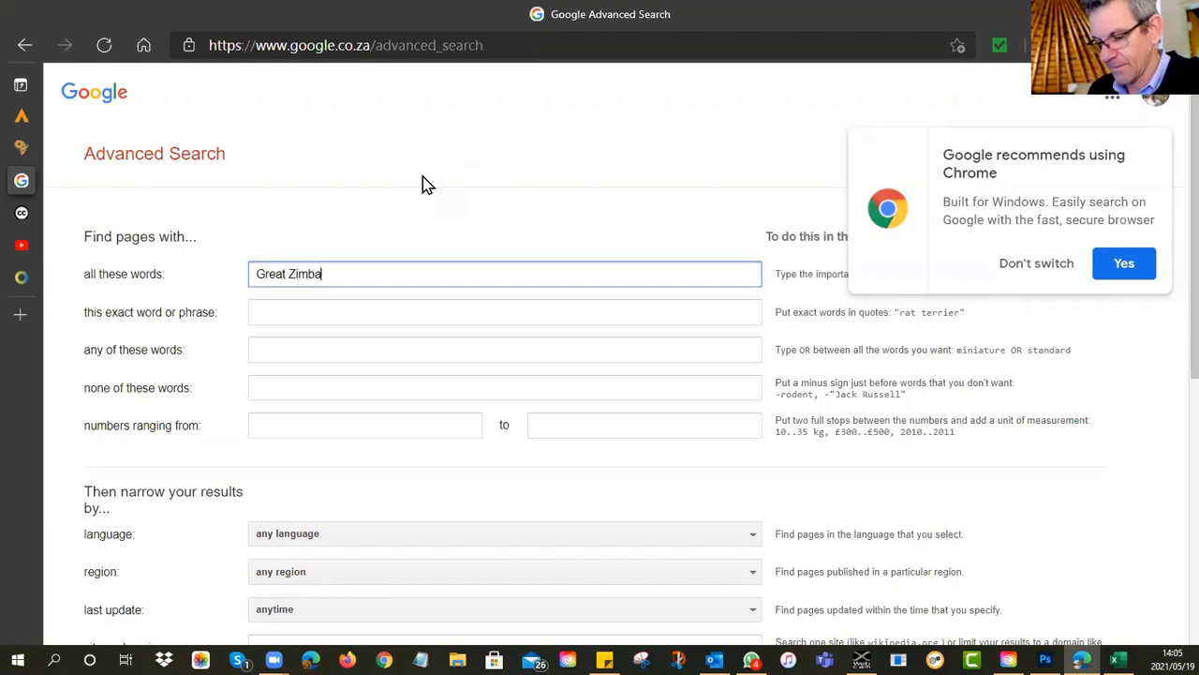
pyautogui.write('bwe')
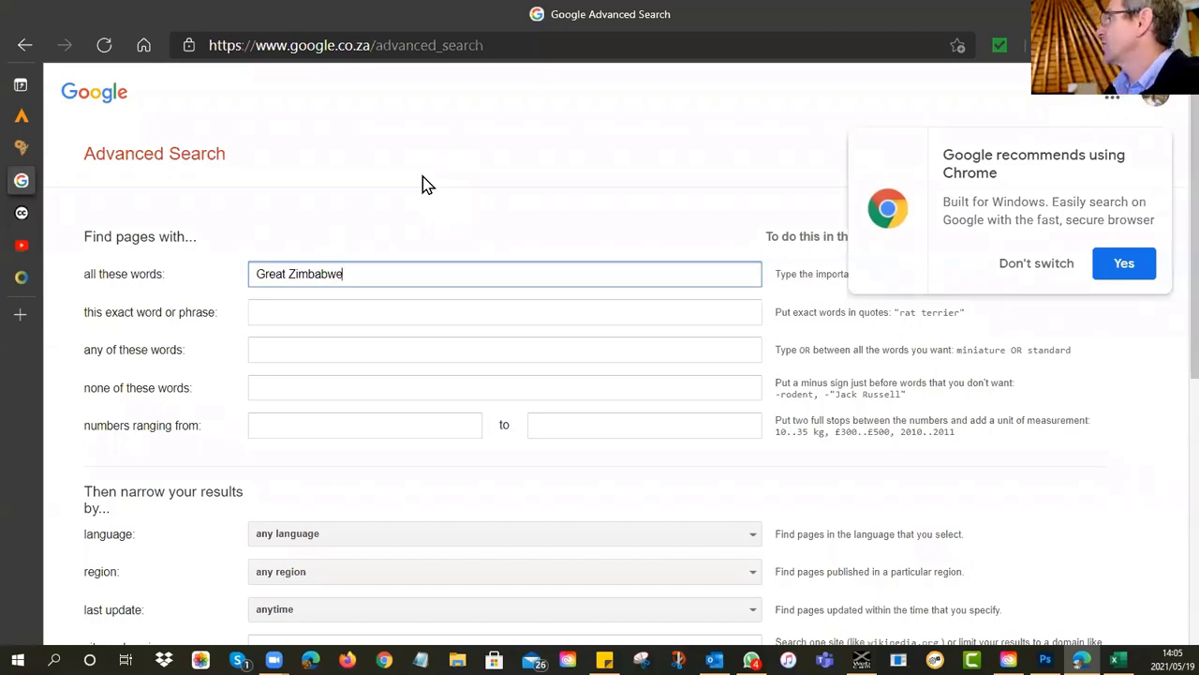
pyautogui.scroll(-2, 324, 196)
pyautogui.scroll(2, 318, 184)
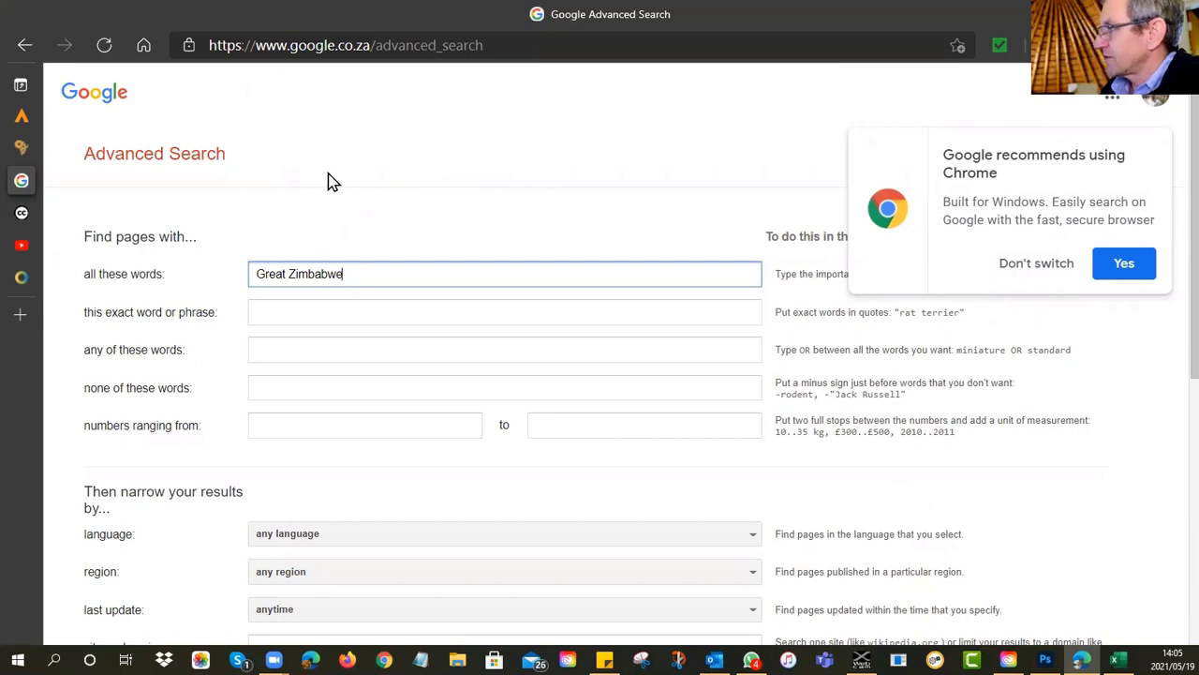
pyautogui.scroll(-5, 329, 182)
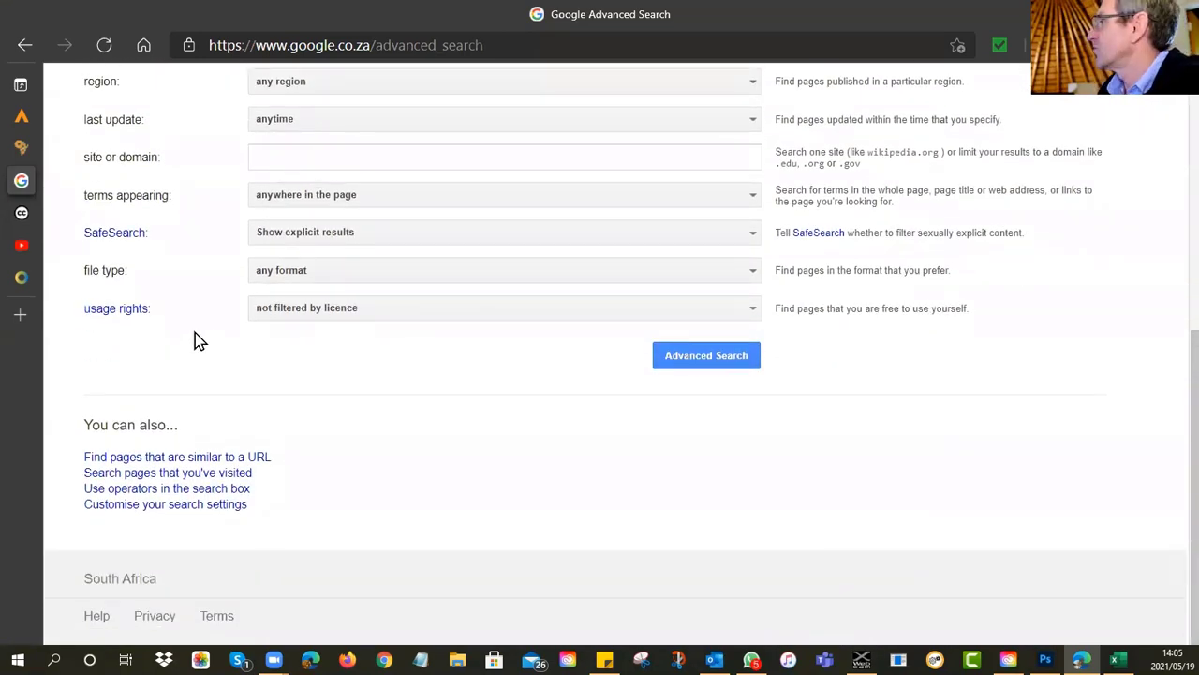
pyautogui.click(303, 318)
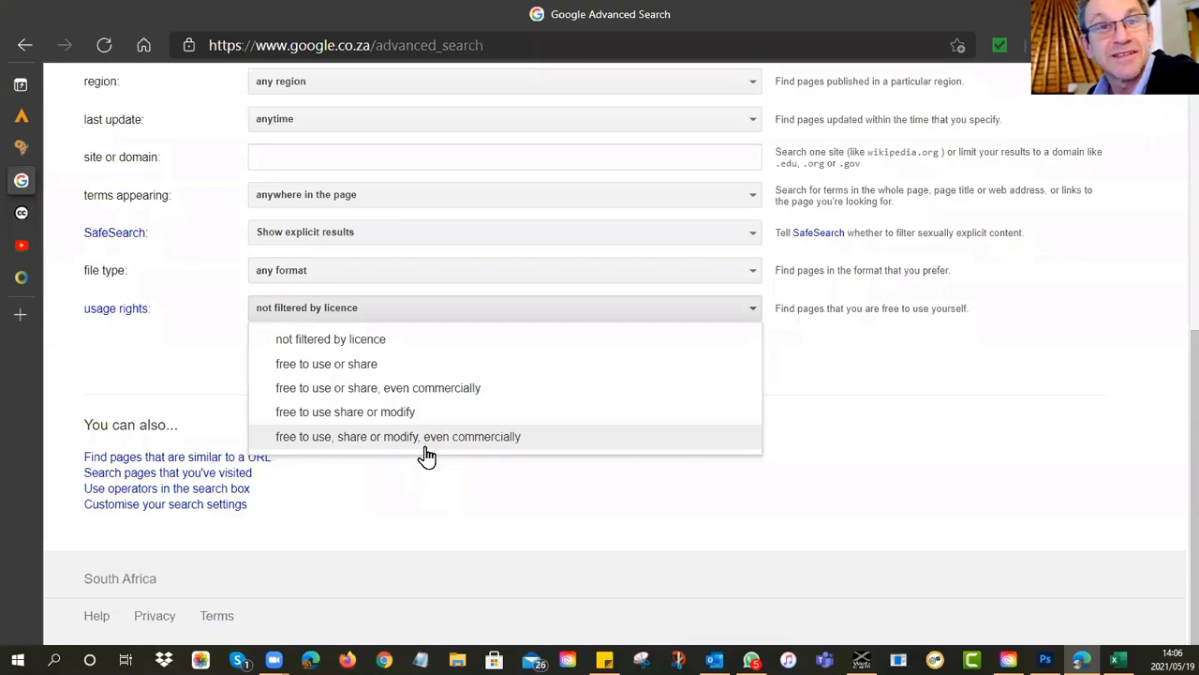
pyautogui.click(412, 438)
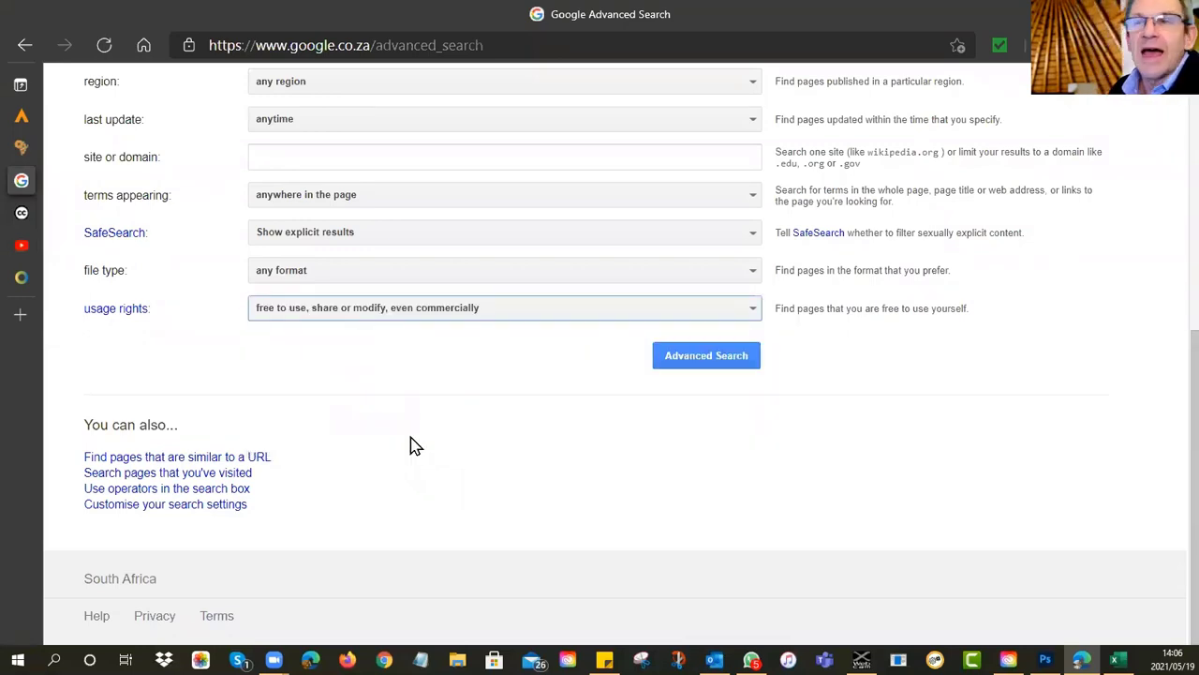
pyautogui.click(698, 358)
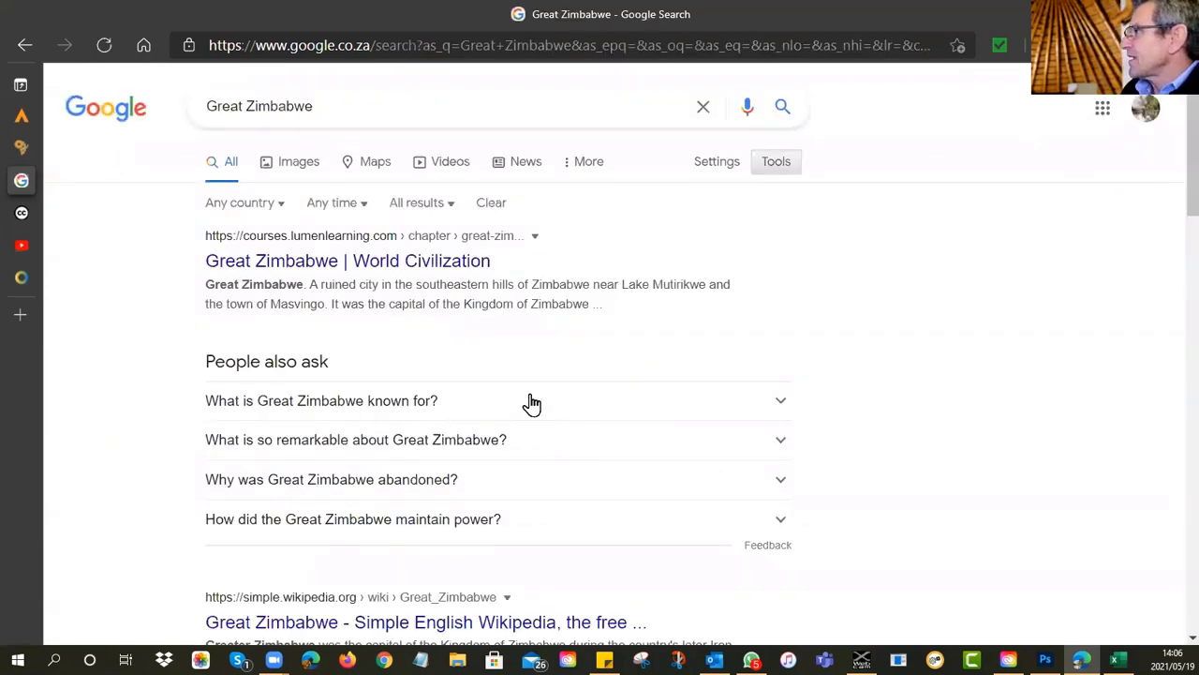
# Look through the licence-filtered Great Zimbabwe results, from the first web pages and image strip to the related searches.
pyautogui.scroll(-5, 531, 403)
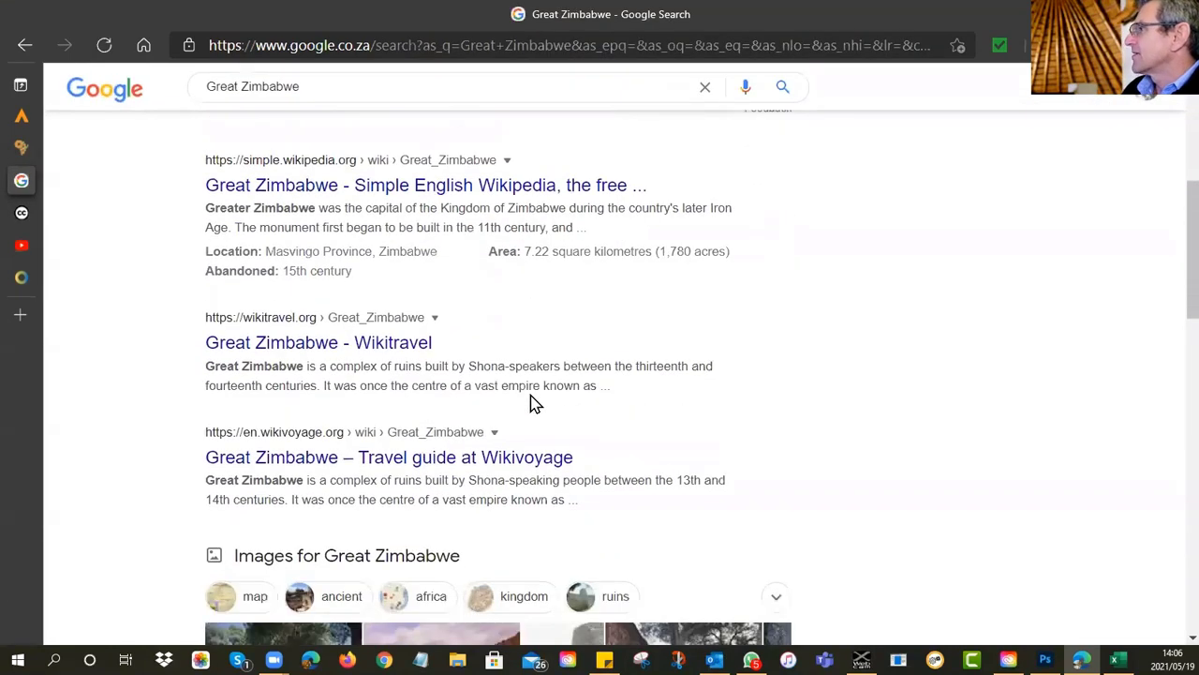
pyautogui.scroll(-3, 531, 402)
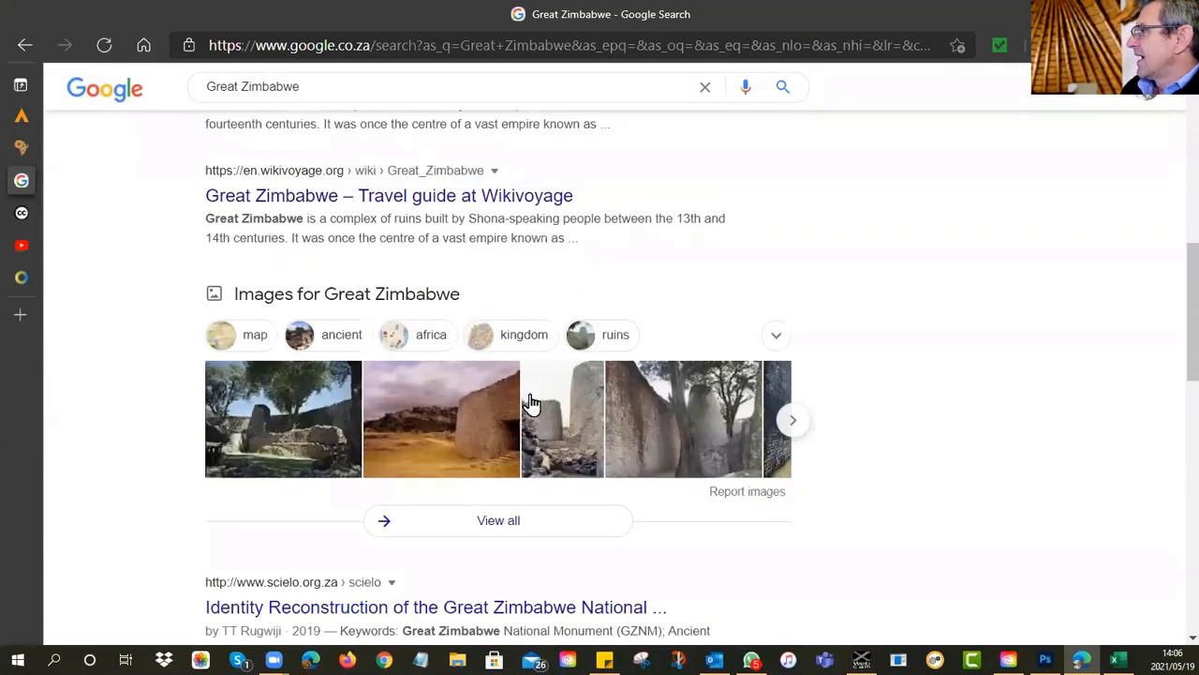
pyautogui.scroll(2, 531, 403)
pyautogui.scroll(1, 532, 403)
pyautogui.scroll(-5, 532, 403)
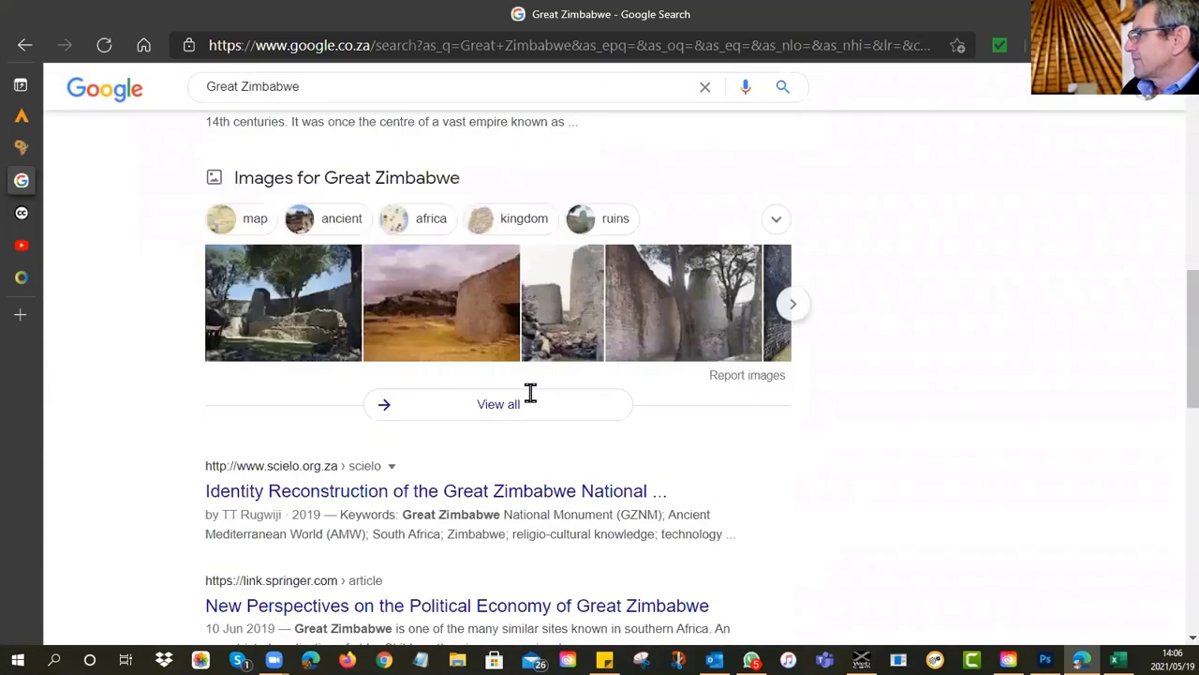
pyautogui.scroll(-2, 531, 403)
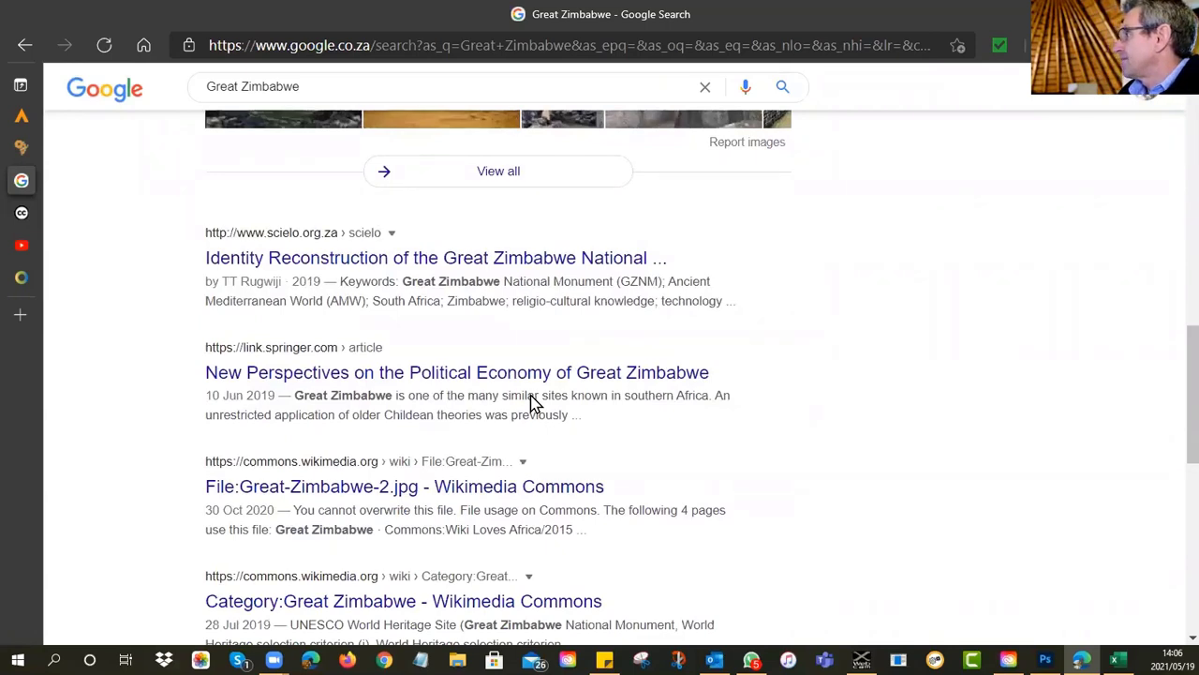
pyautogui.scroll(-2, 532, 401)
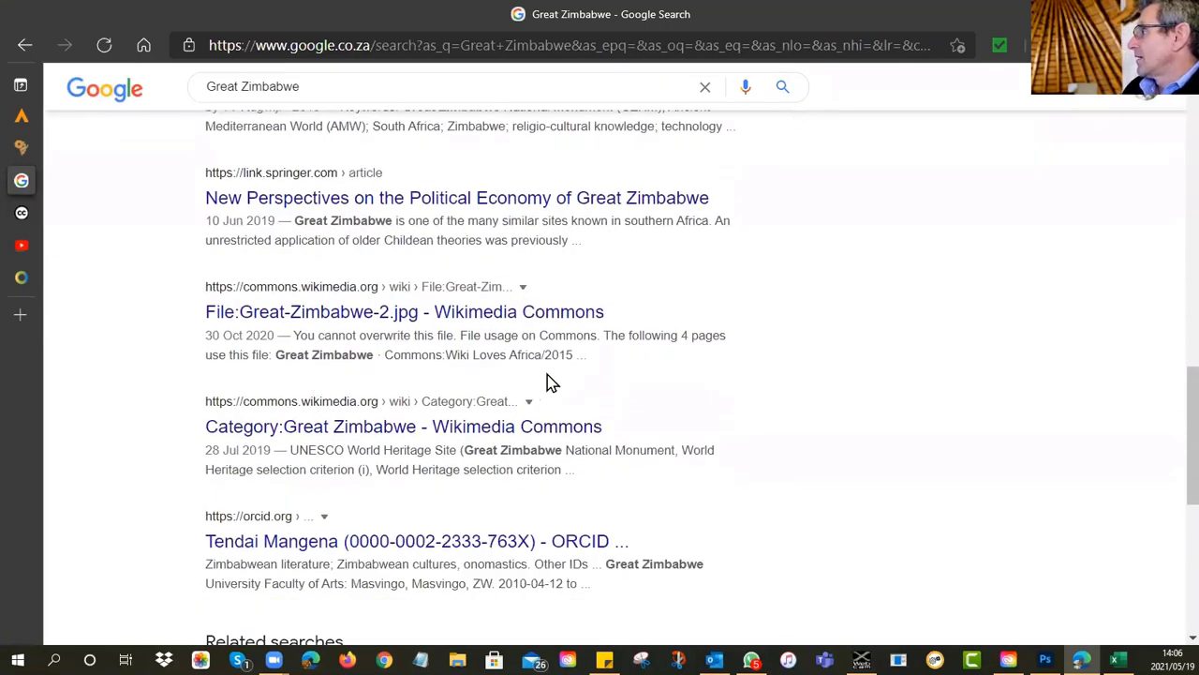
pyautogui.scroll(-1, 343, 437)
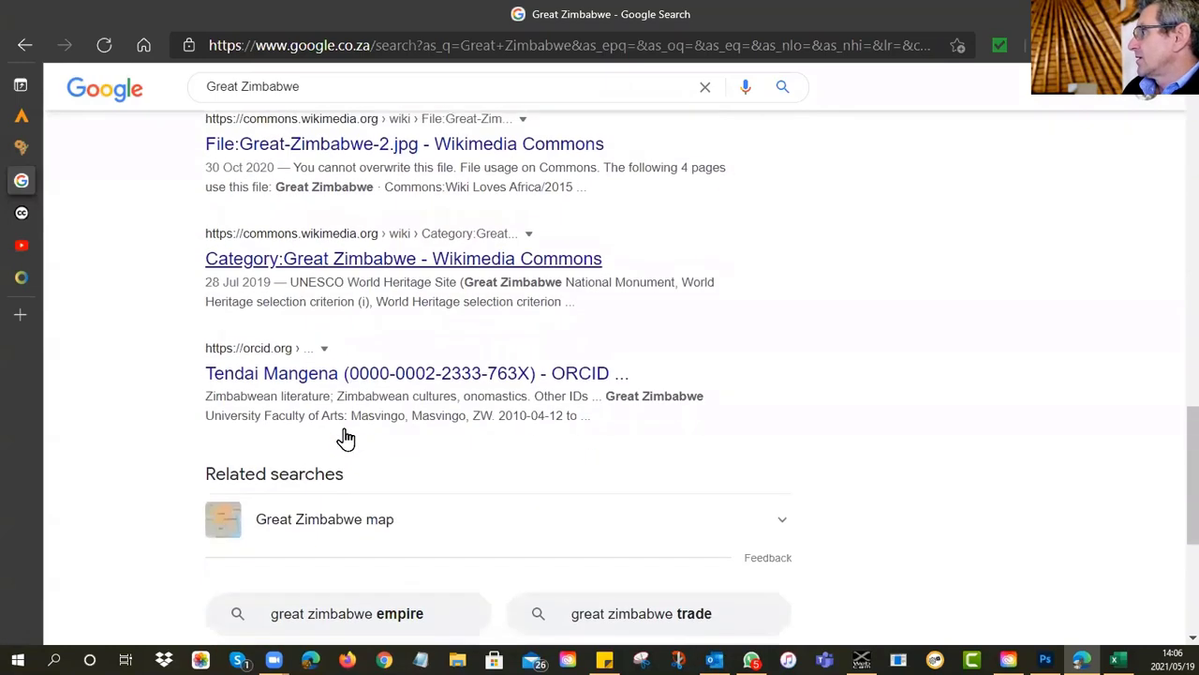
# Open the Simple English Wikipedia result on Great Zimbabwe and examine the article, its images and the licence notice in the footer.
pyautogui.scroll(10, 345, 437)
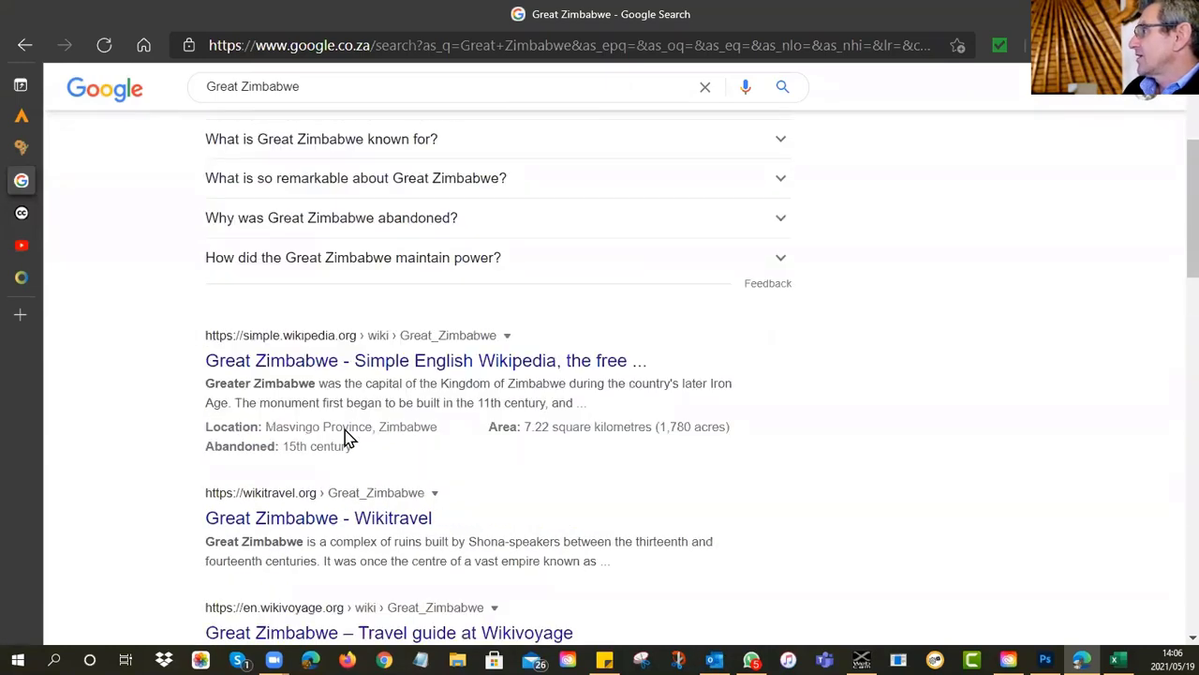
pyautogui.click(315, 365)
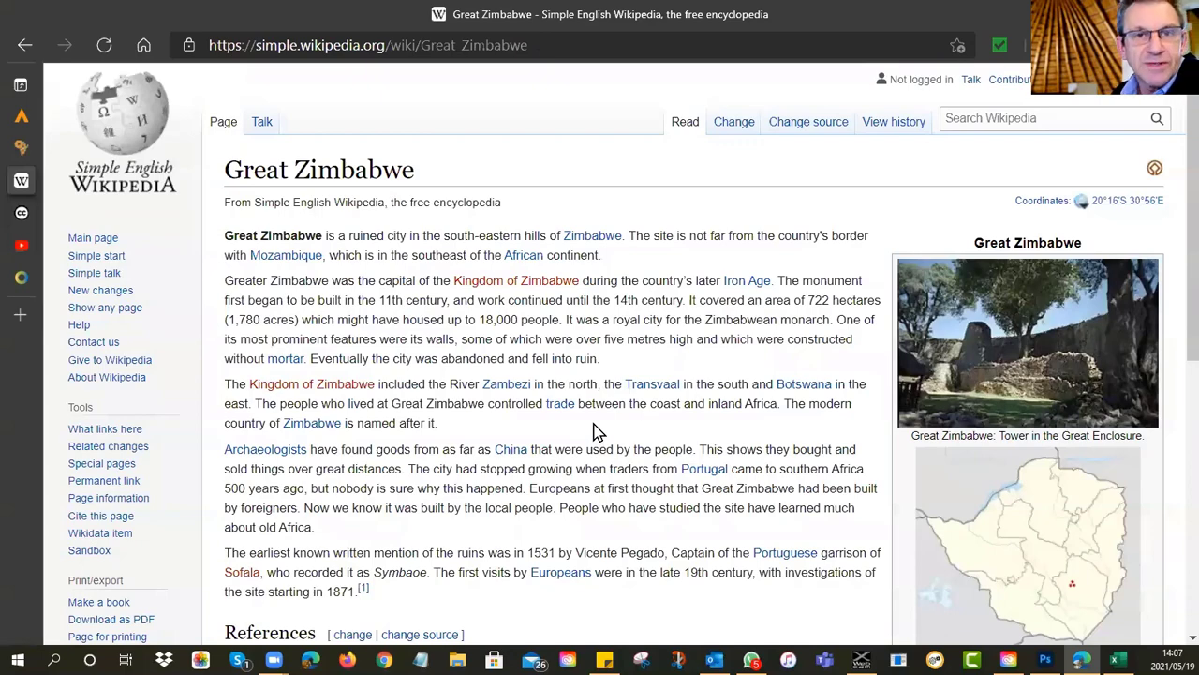
pyautogui.scroll(-2, 565, 405)
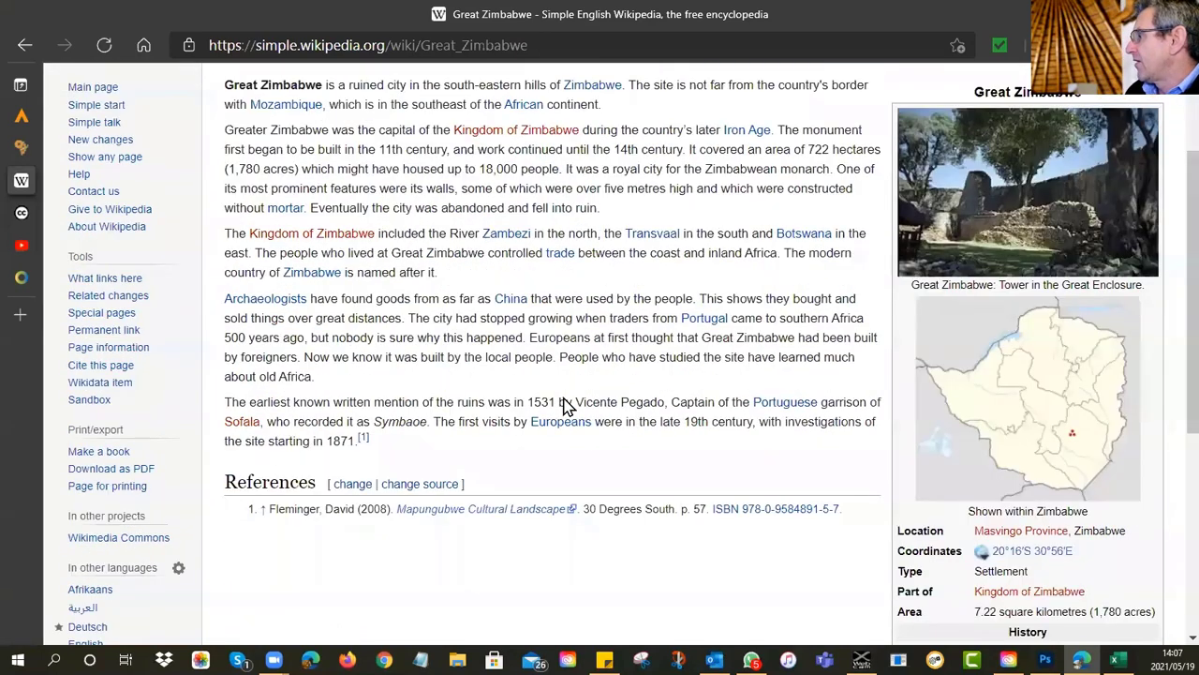
pyautogui.scroll(1, 565, 405)
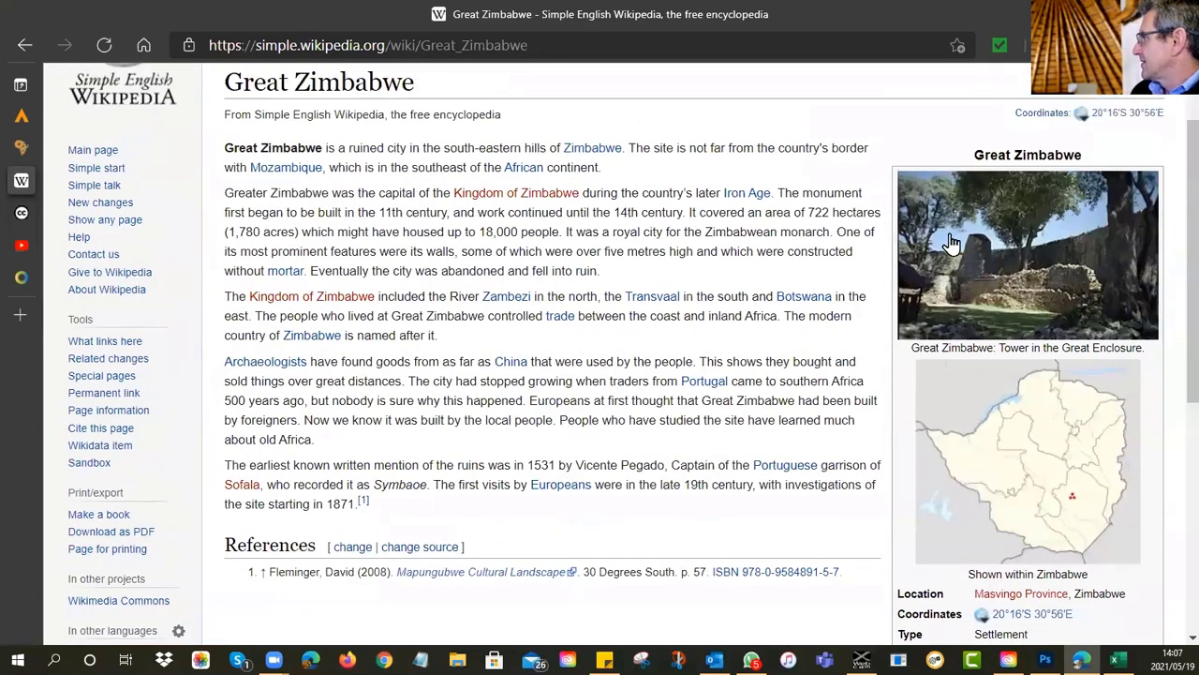
pyautogui.scroll(-4, 550, 333)
pyautogui.scroll(-2, 524, 422)
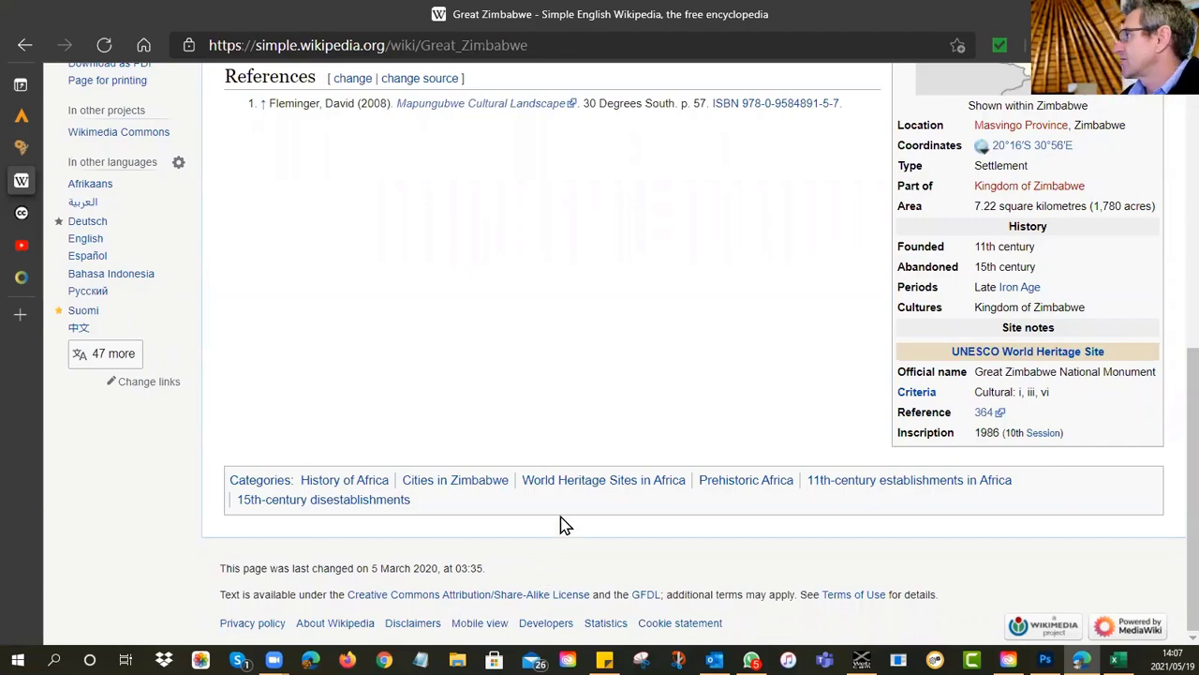
pyautogui.scroll(4, 562, 524)
pyautogui.scroll(3, 237, 267)
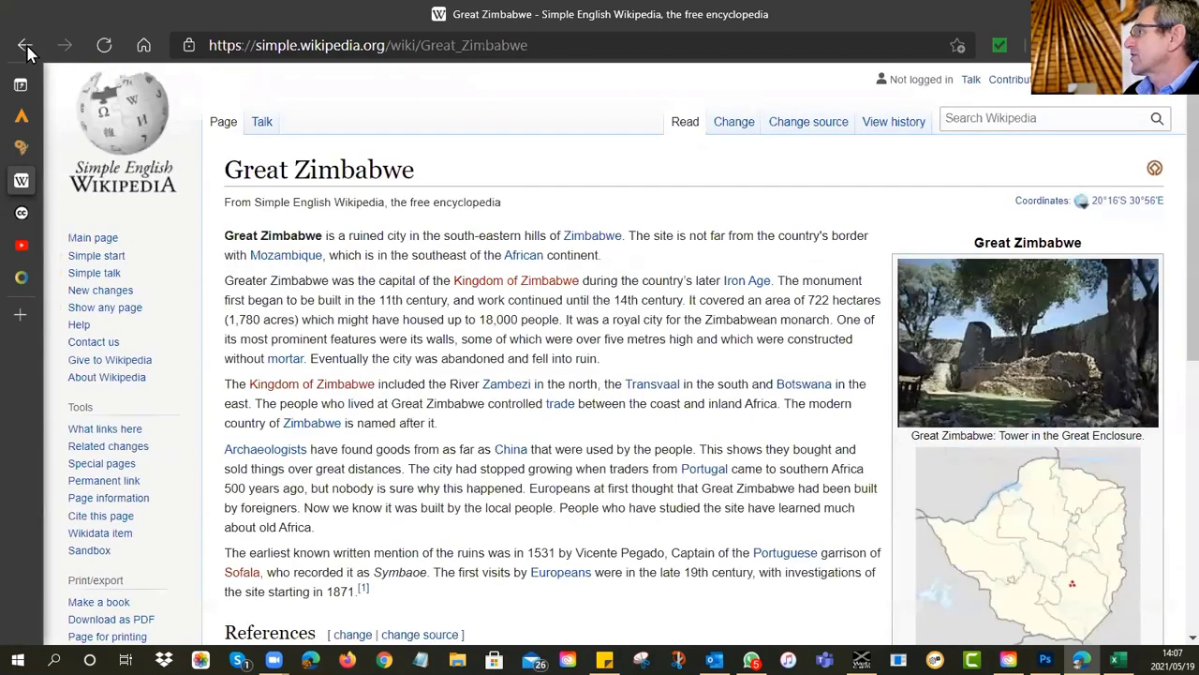
# Return to the results, open the SpringerLink article "New Perspectives on the Political Economy of Great Zimbabwe", and accept all cookies.
pyautogui.click(26, 45)
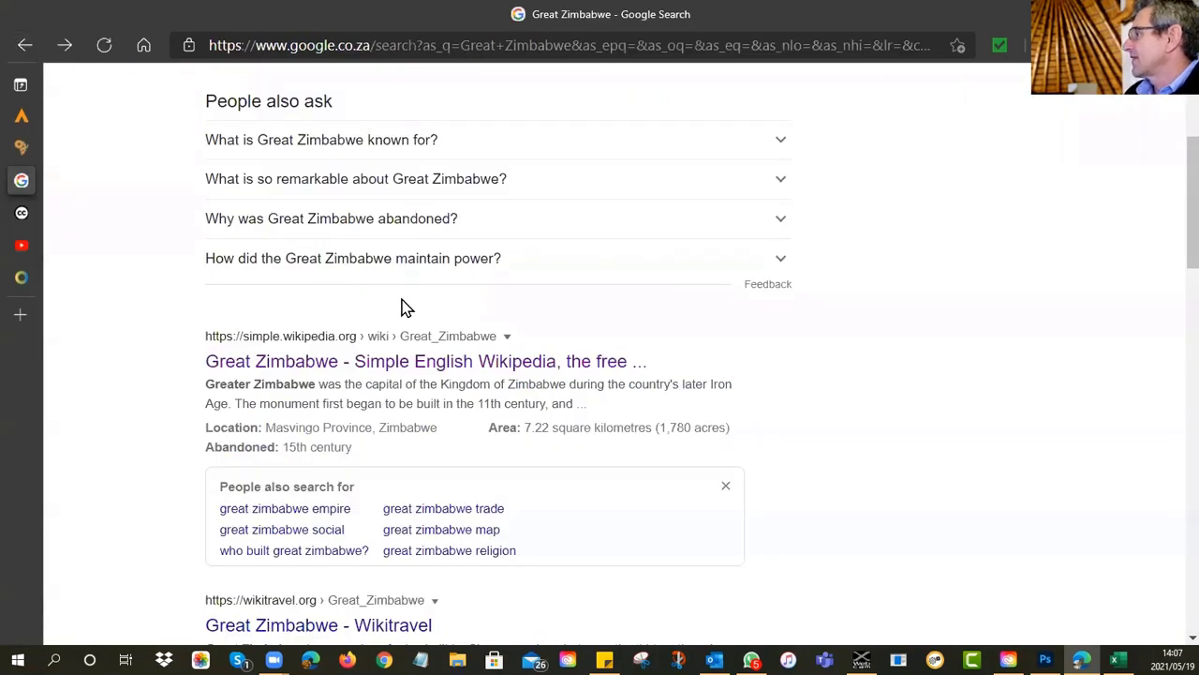
pyautogui.scroll(-3, 405, 308)
pyautogui.scroll(-2, 403, 308)
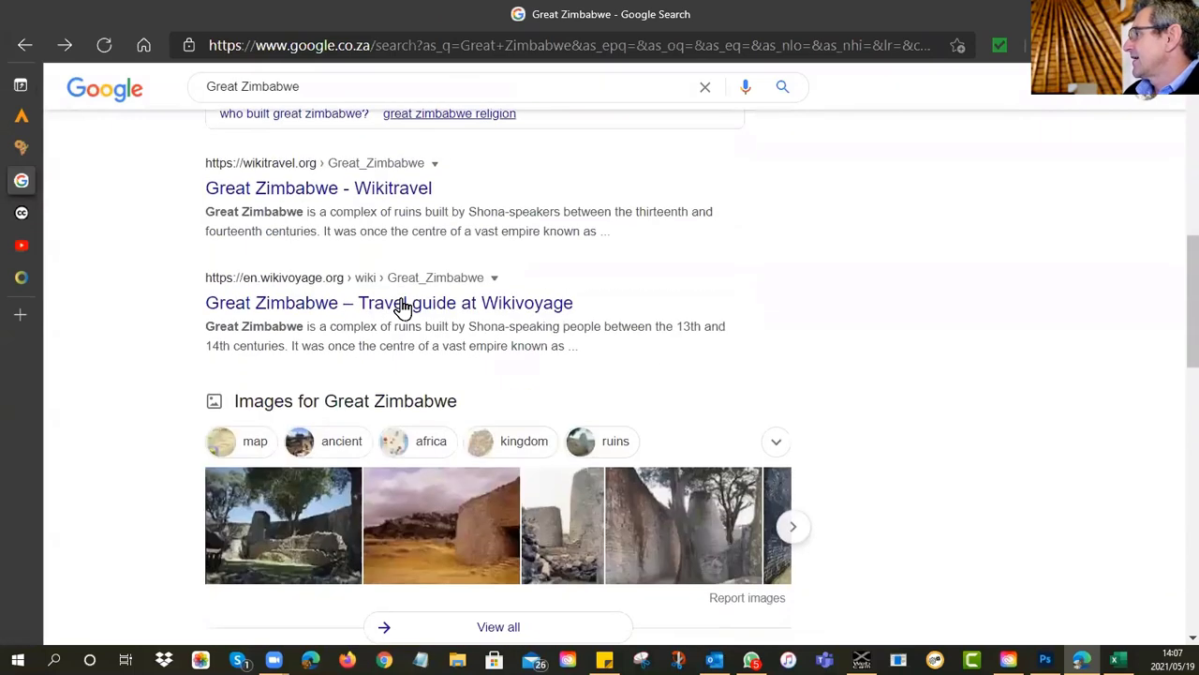
pyautogui.scroll(-5, 522, 378)
pyautogui.scroll(3, 522, 377)
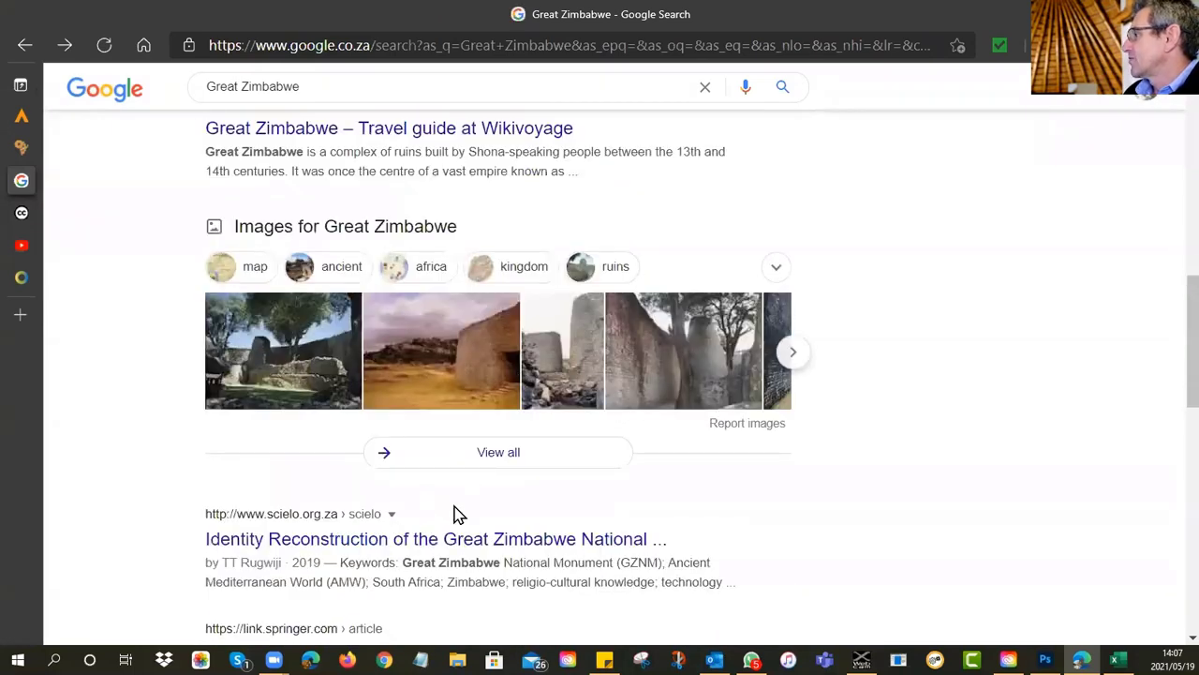
pyautogui.scroll(-4, 469, 449)
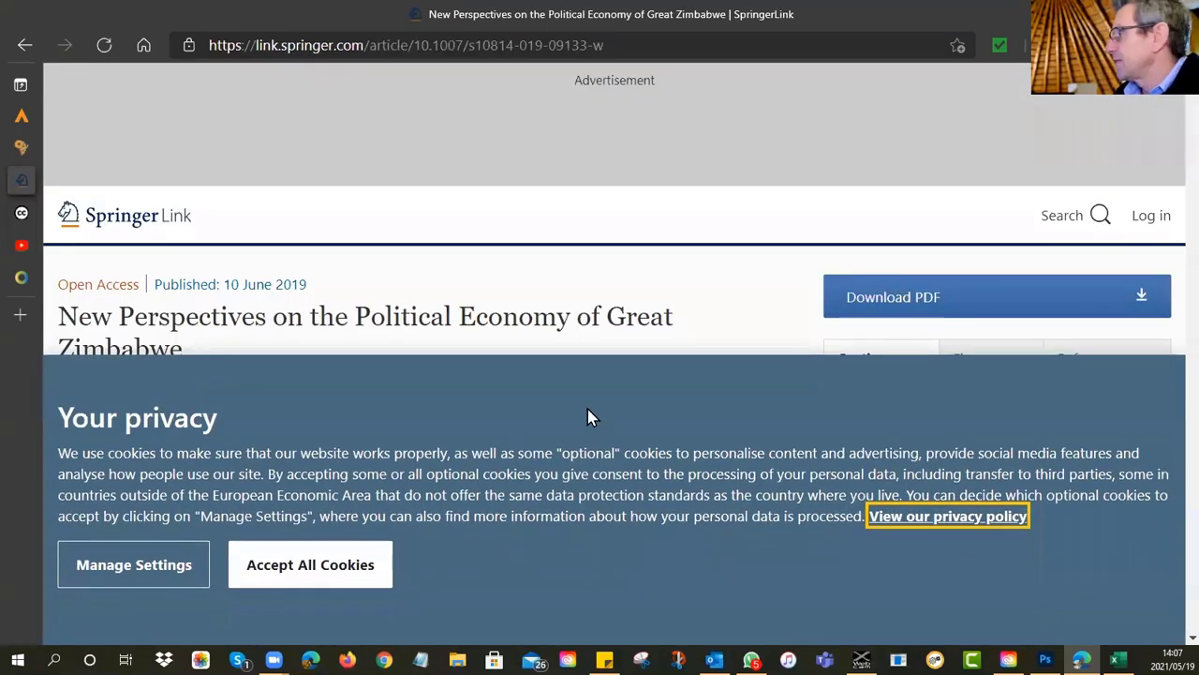
pyautogui.click(273, 574)
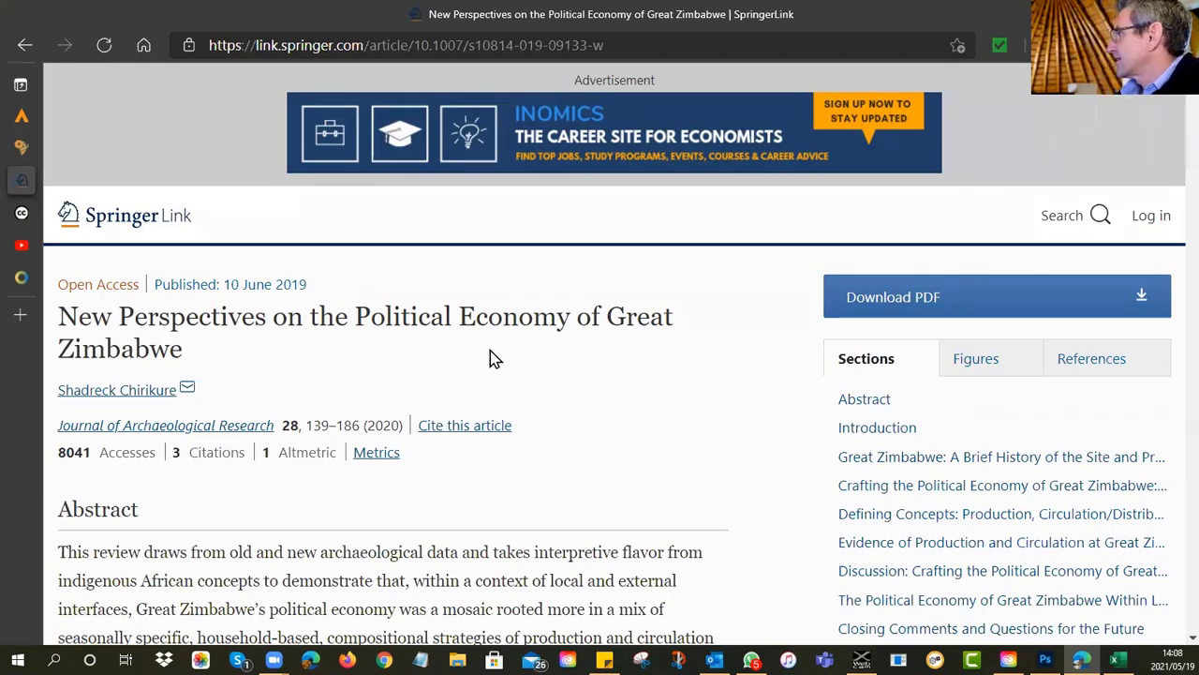
# Look through the article on Great Zimbabwe's political economy, from the introduction to the metallurgy section and its crucible figures.
pyautogui.scroll(-4, 493, 351)
pyautogui.scroll(-3, 535, 340)
pyautogui.scroll(-5, 536, 333)
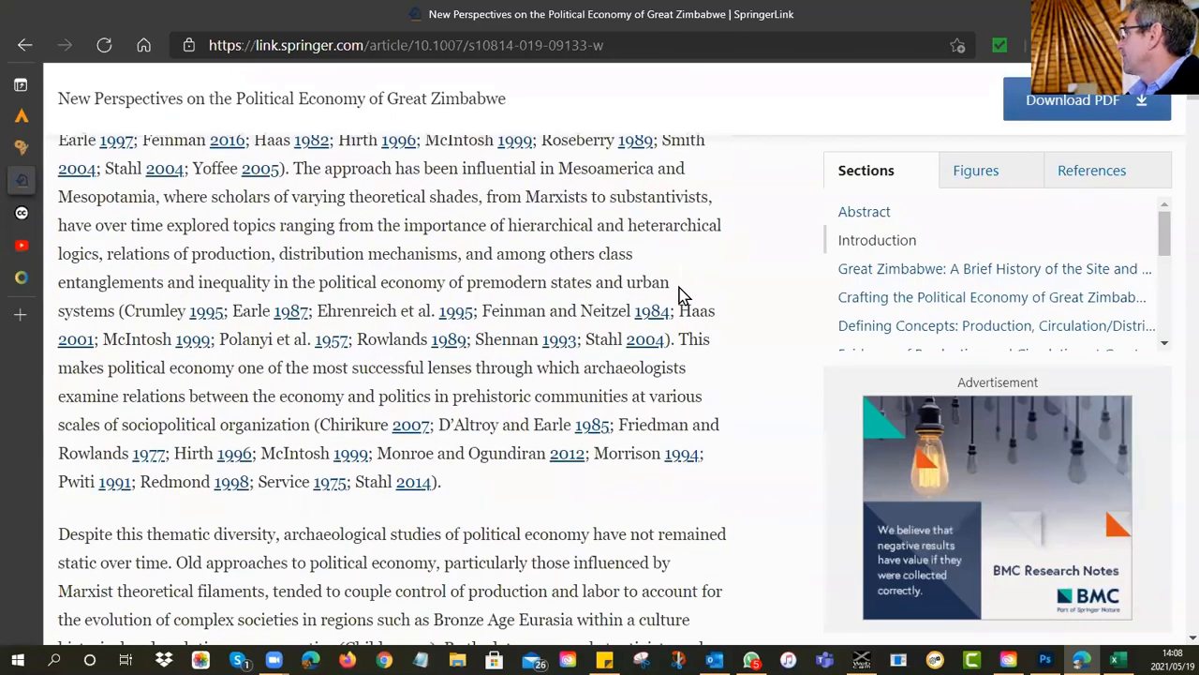
pyautogui.scroll(-2, 683, 295)
pyautogui.hotkey('alt', 'f')
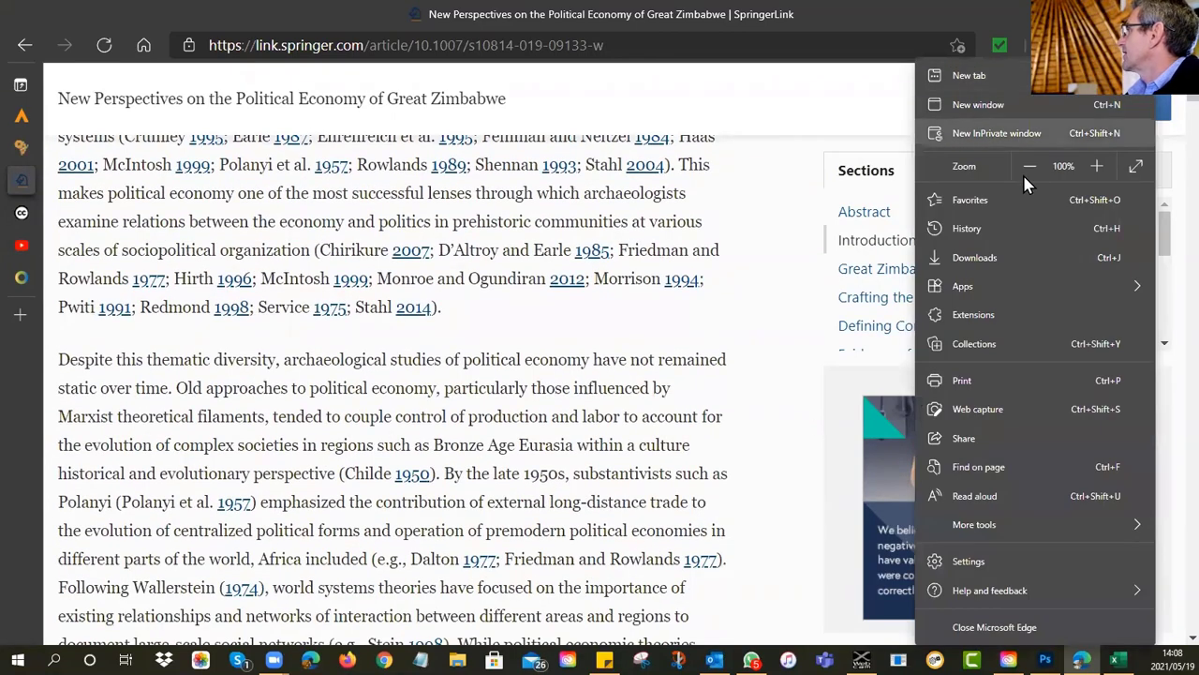
pyautogui.click(848, 122)
pyautogui.scroll(-1, 812, 310)
pyautogui.scroll(-4, 812, 310)
pyautogui.scroll(-1, 1169, 253)
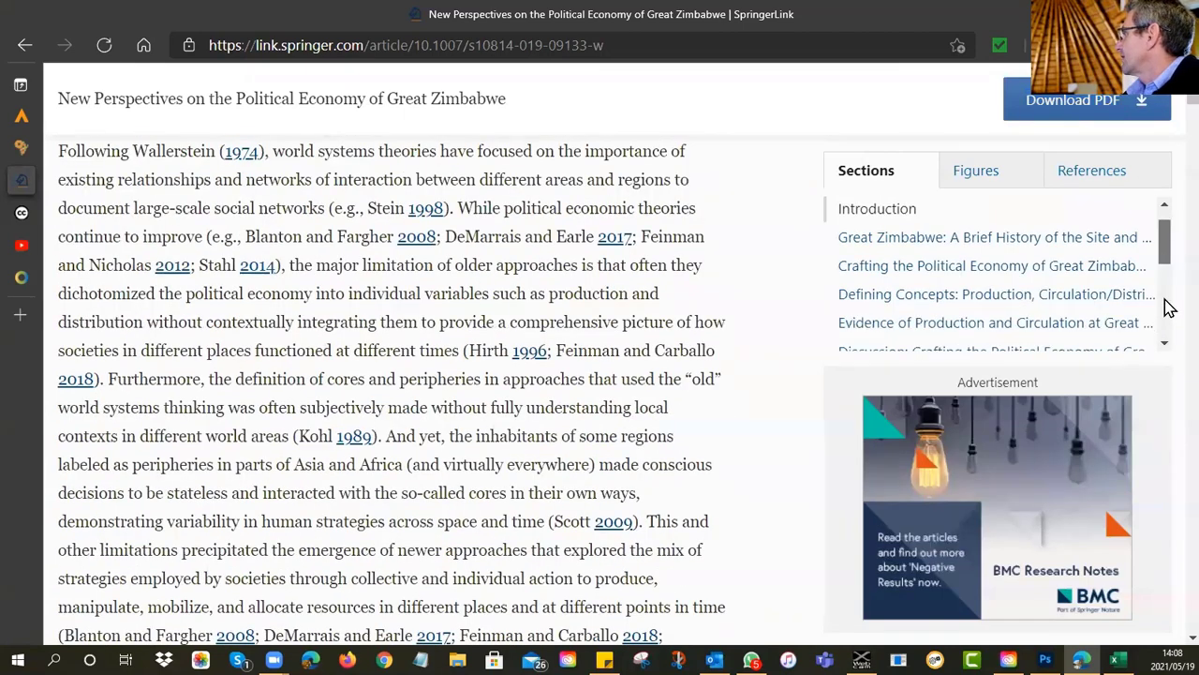
pyautogui.scroll(-4, 1040, 197)
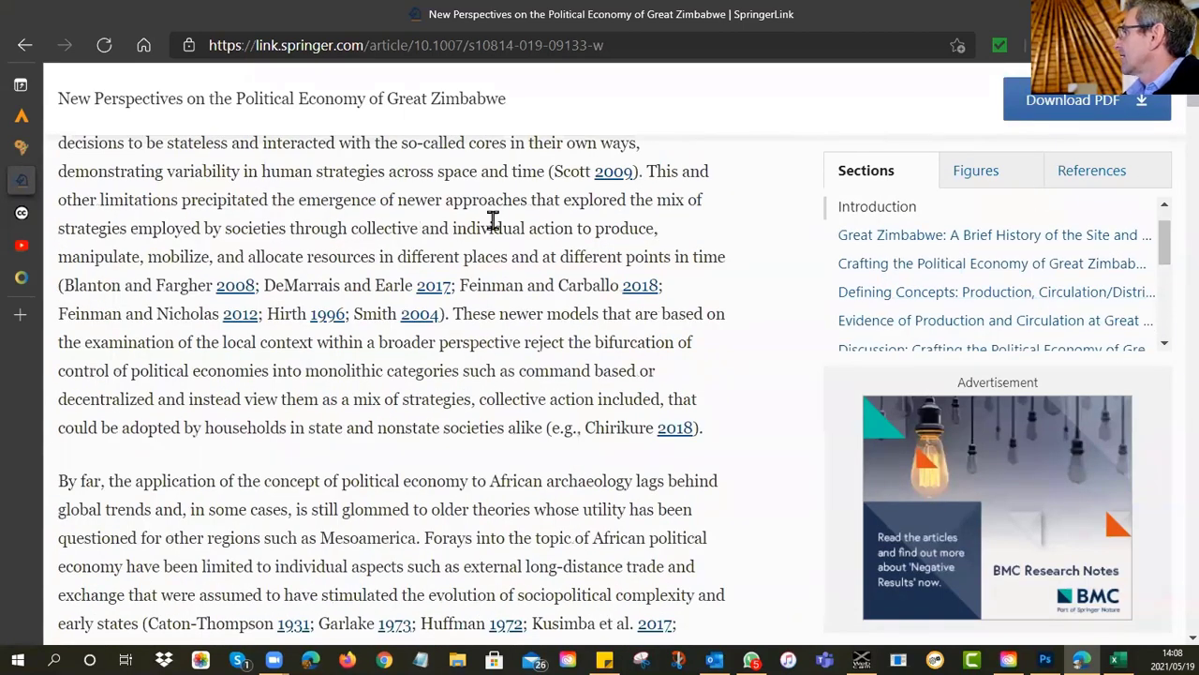
pyautogui.scroll(-3, 490, 219)
pyautogui.scroll(-10, 497, 277)
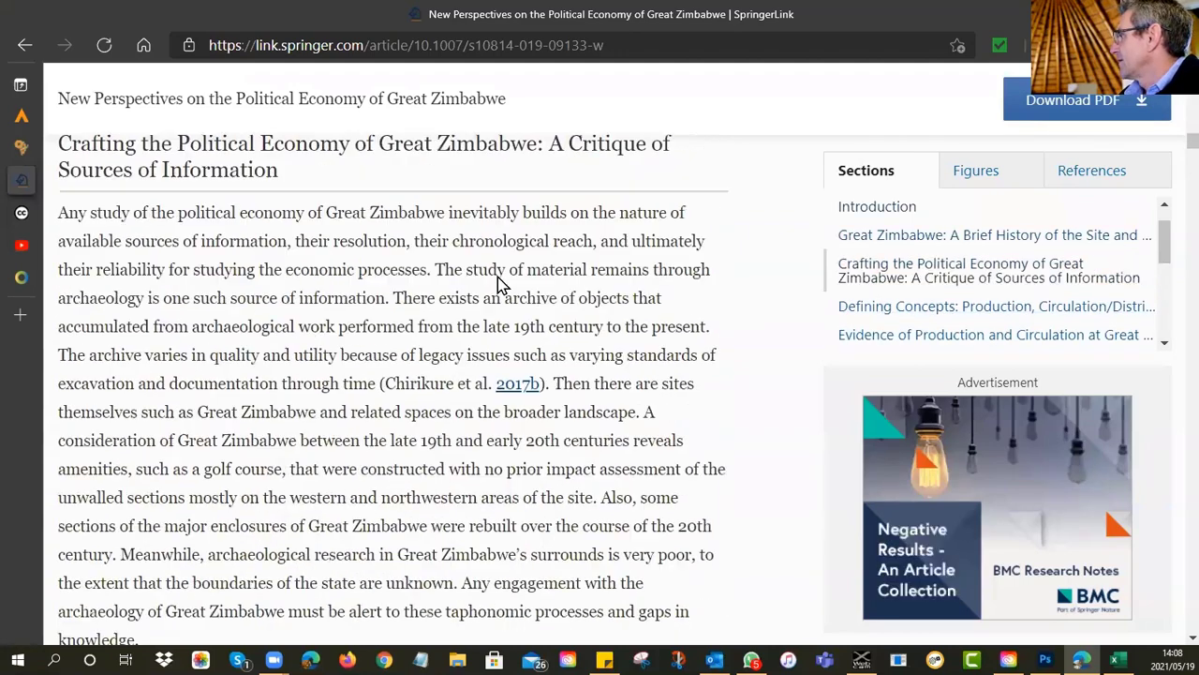
pyautogui.scroll(-10, 499, 281)
pyautogui.scroll(-7, 495, 271)
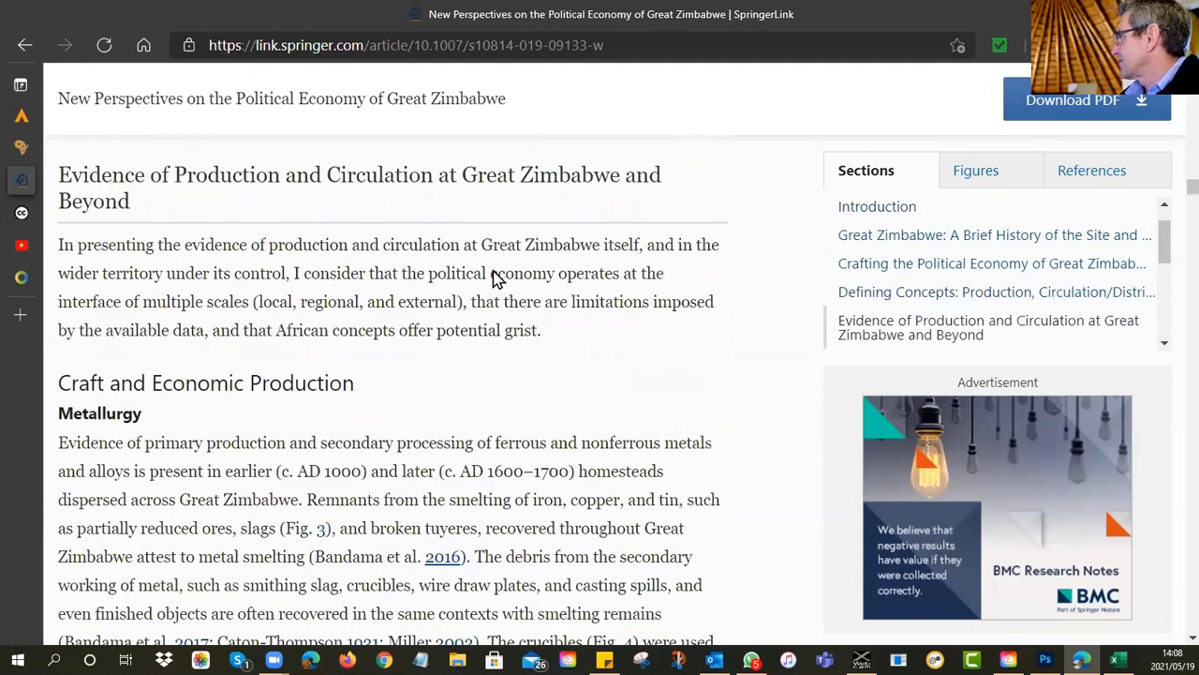
pyautogui.scroll(-6, 496, 279)
pyautogui.scroll(4, 495, 277)
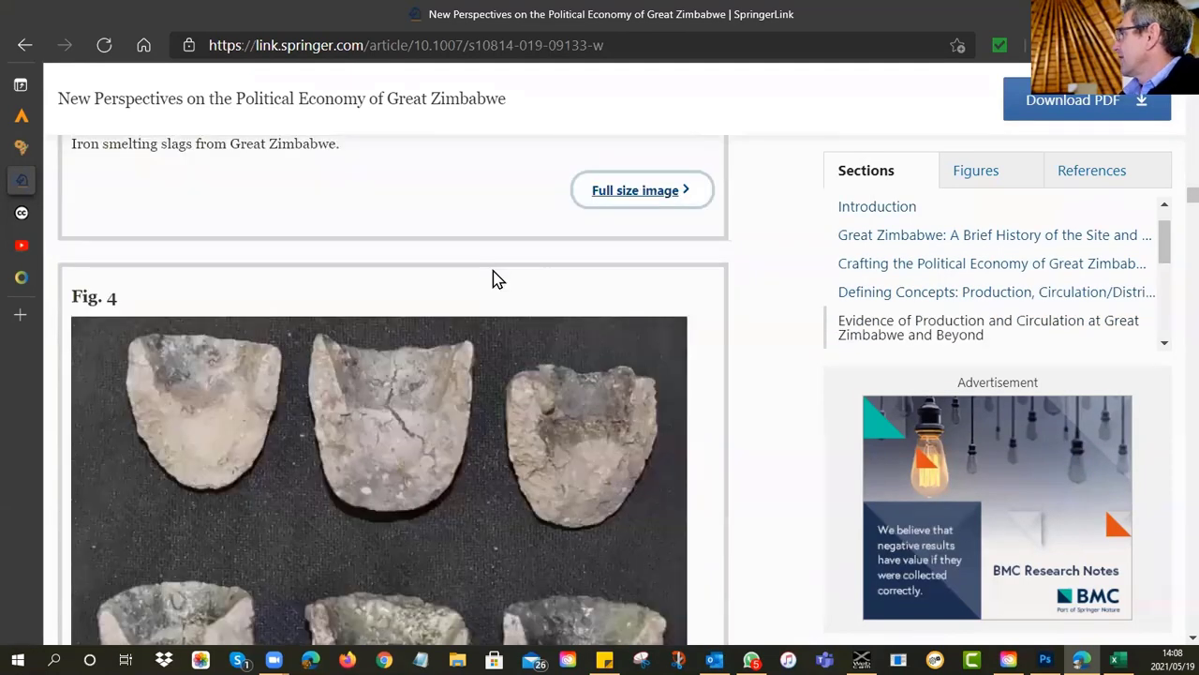
pyautogui.scroll(-10, 493, 276)
pyautogui.scroll(-1, 1165, 215)
# Go to the end of the article and examine the licence statement under Rights and permissions.
pyautogui.moveTo(1169, 635); pyautogui.dragTo(1192, 614)
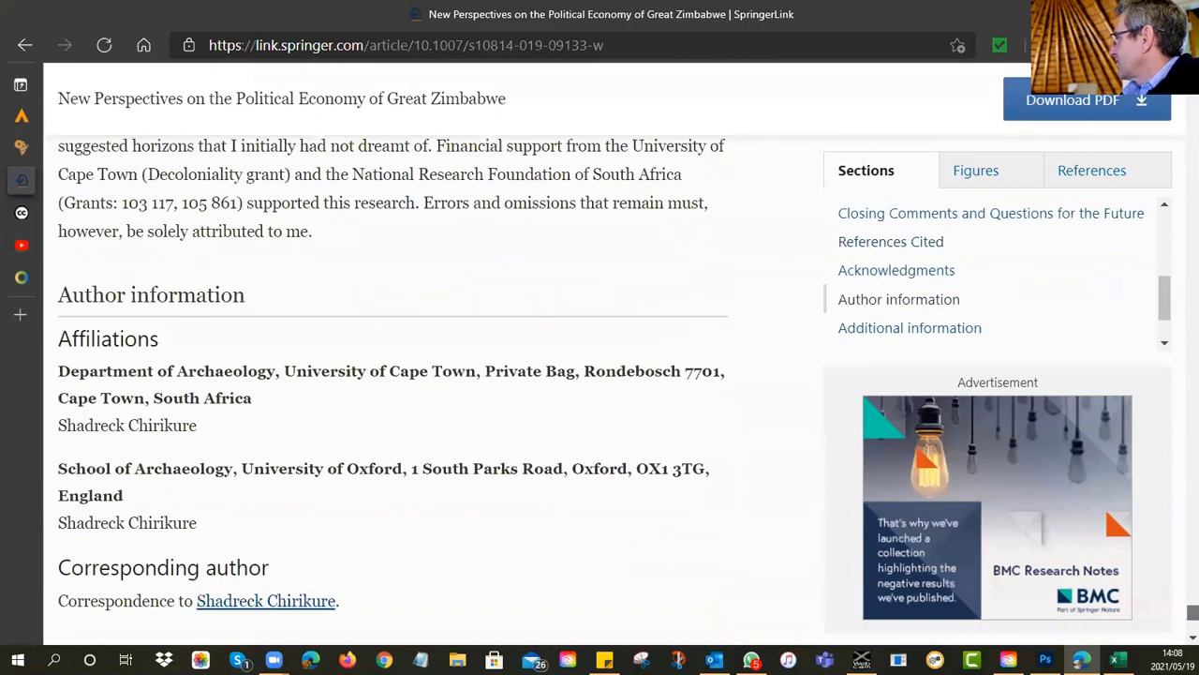
pyautogui.scroll(-3, 393, 586)
pyautogui.scroll(10, 402, 577)
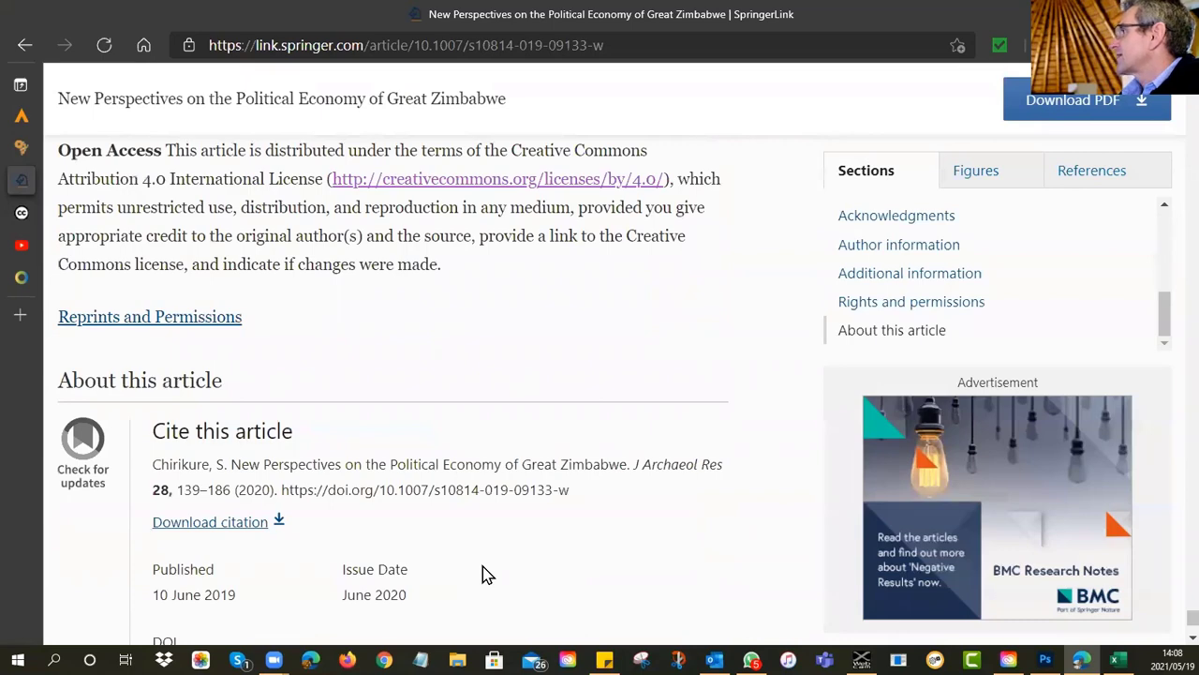
pyautogui.scroll(2, 482, 573)
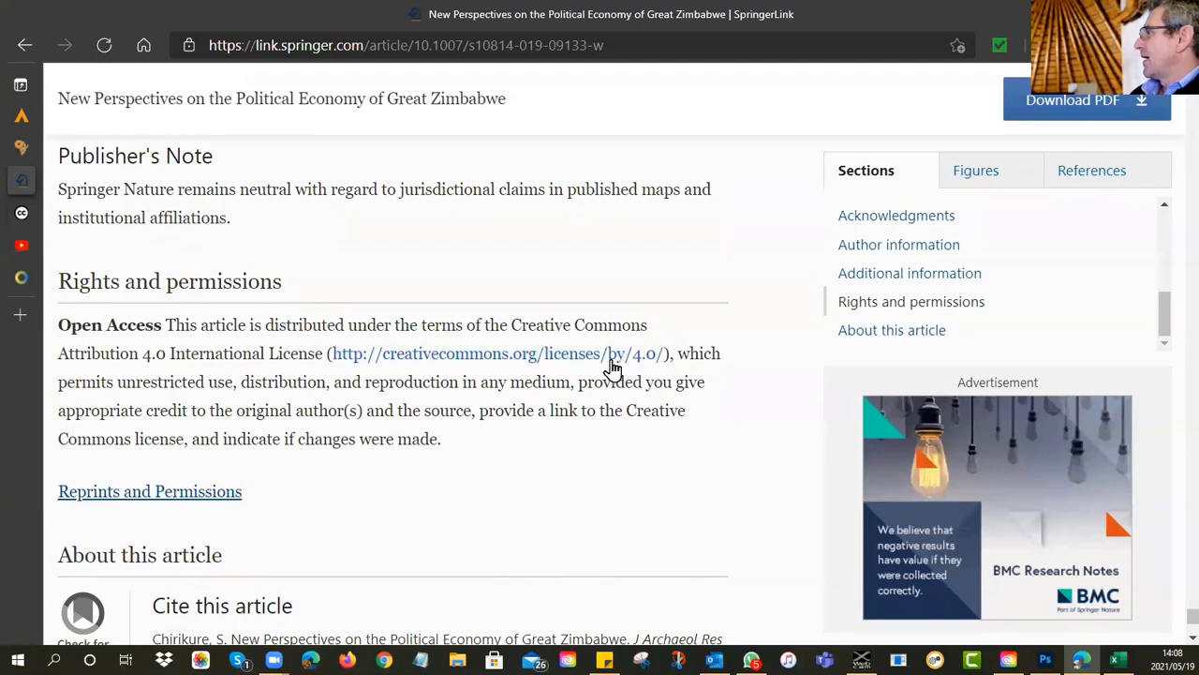
pyautogui.click(611, 361)
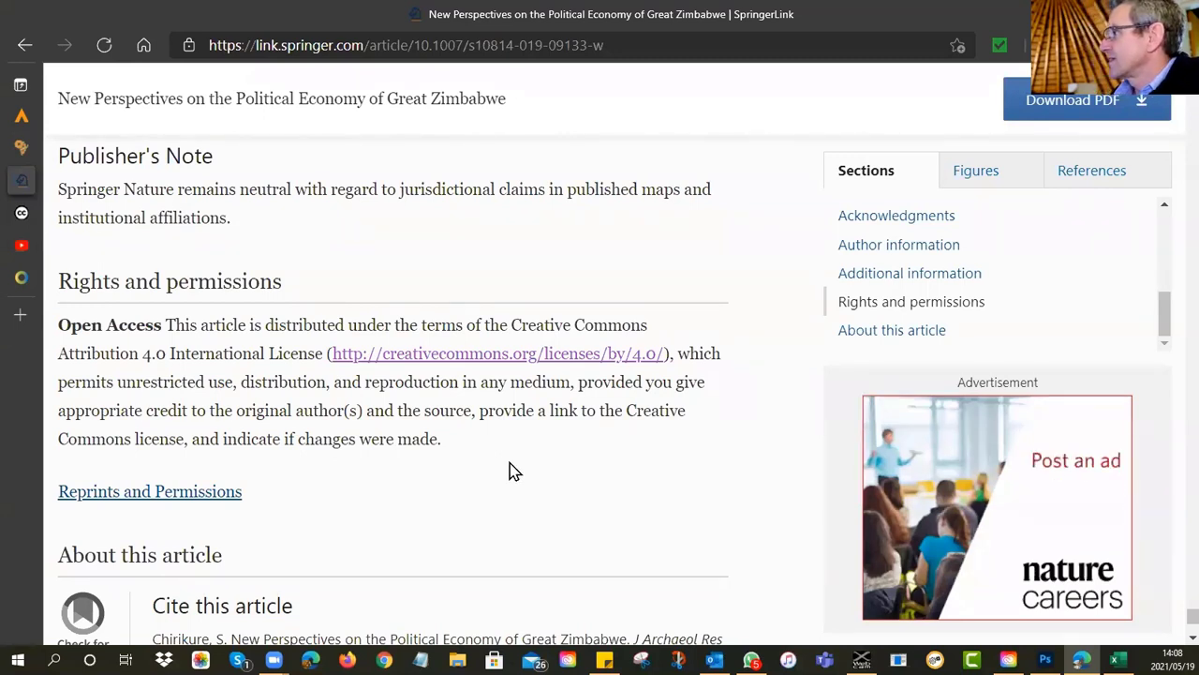
pyautogui.scroll(10, 513, 470)
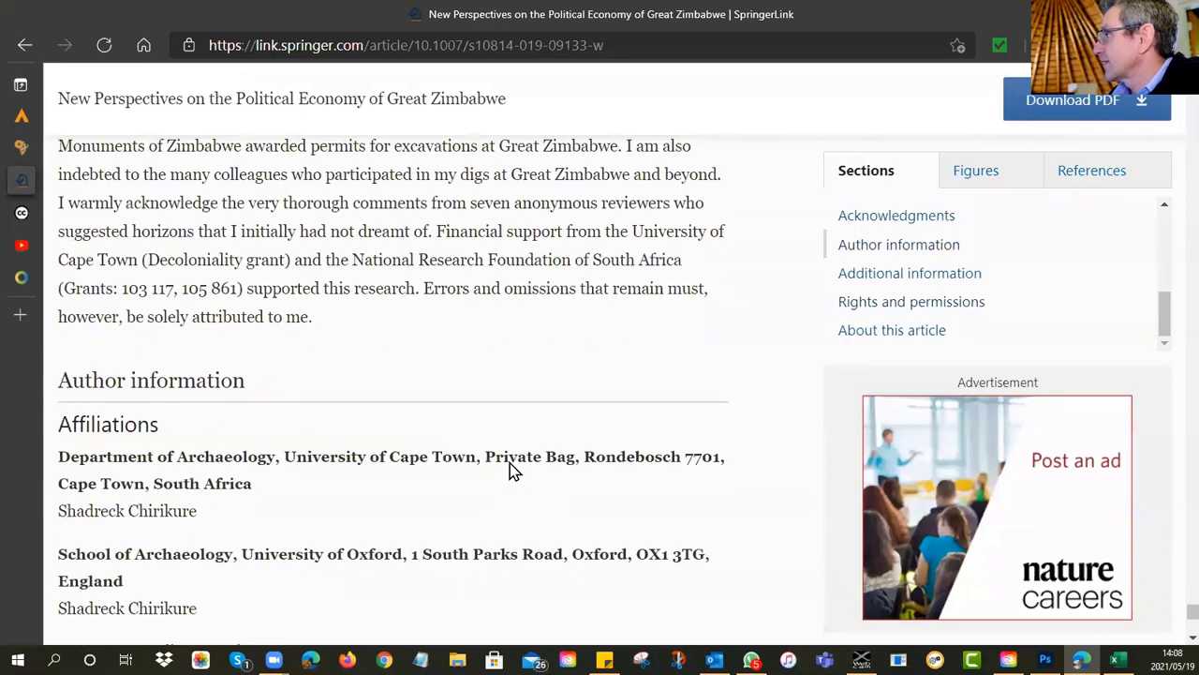
pyautogui.scroll(3, 514, 471)
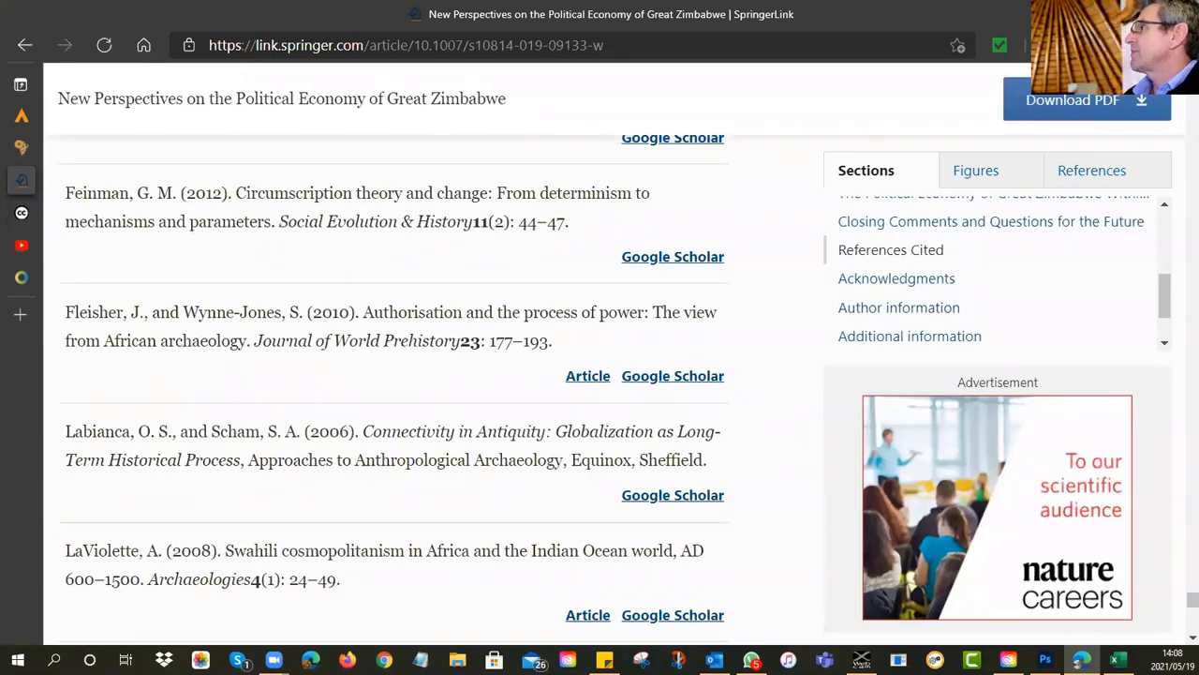
# Return to the Google results, switch to the image results for Great Zimbabwe and look through them.
pyautogui.click(25, 47)
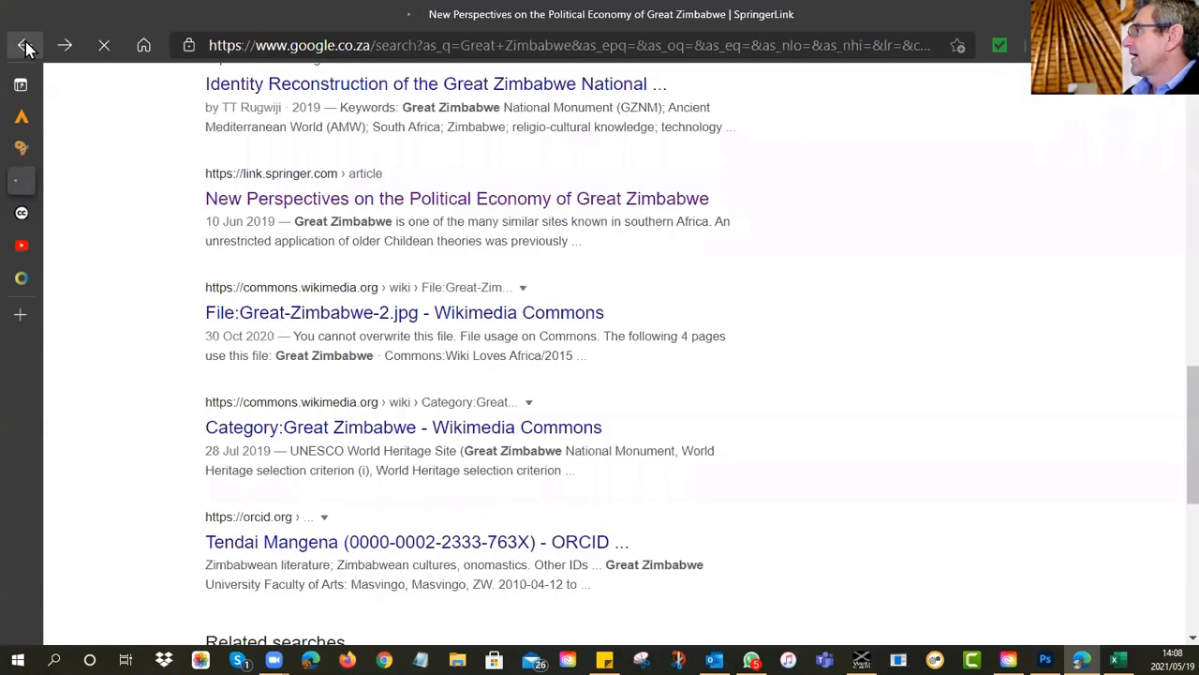
pyautogui.scroll(5, 631, 308)
pyautogui.scroll(5, 630, 307)
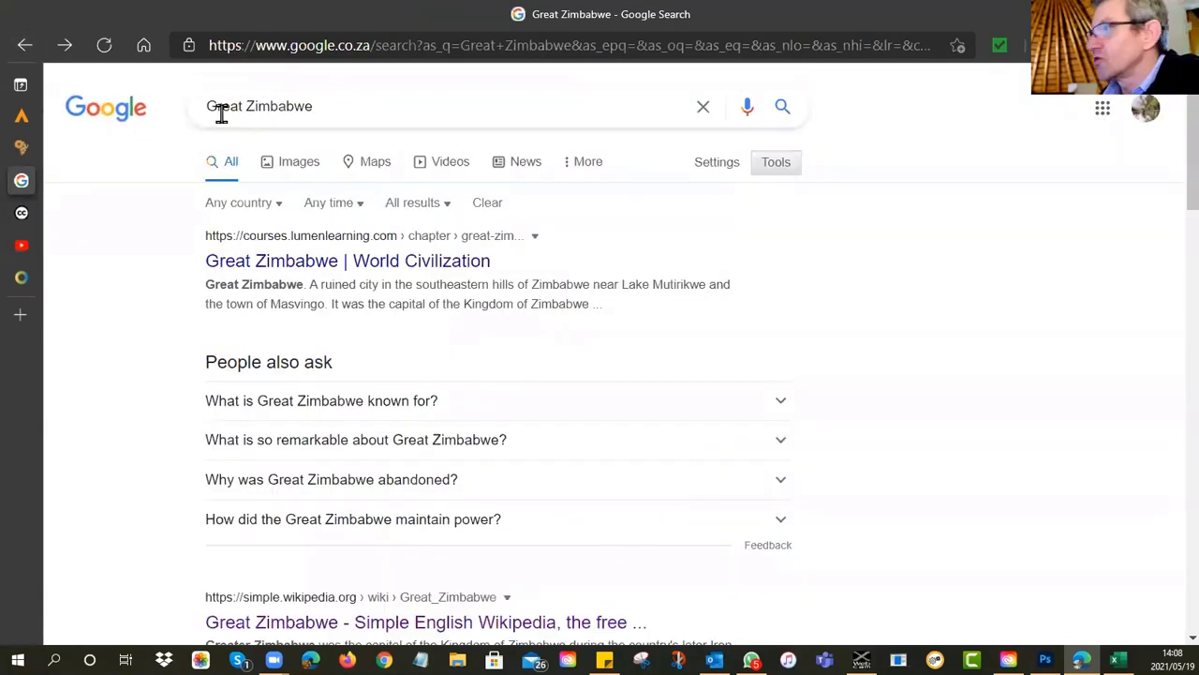
pyautogui.click(298, 167)
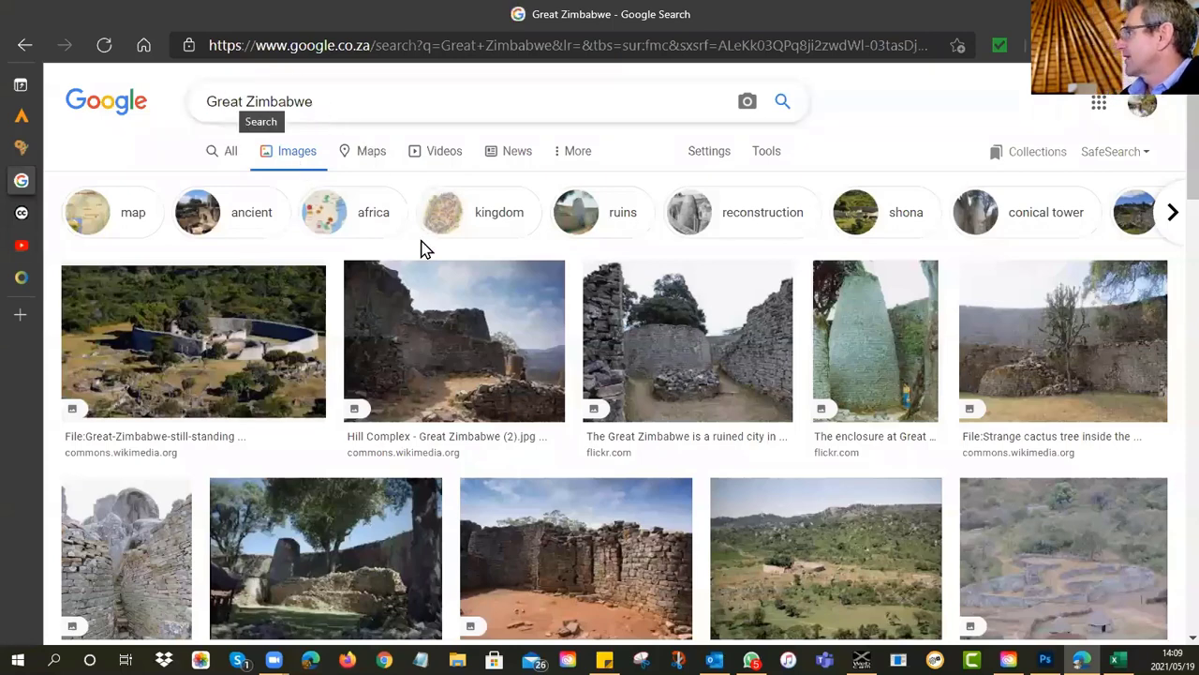
pyautogui.scroll(-3, 603, 352)
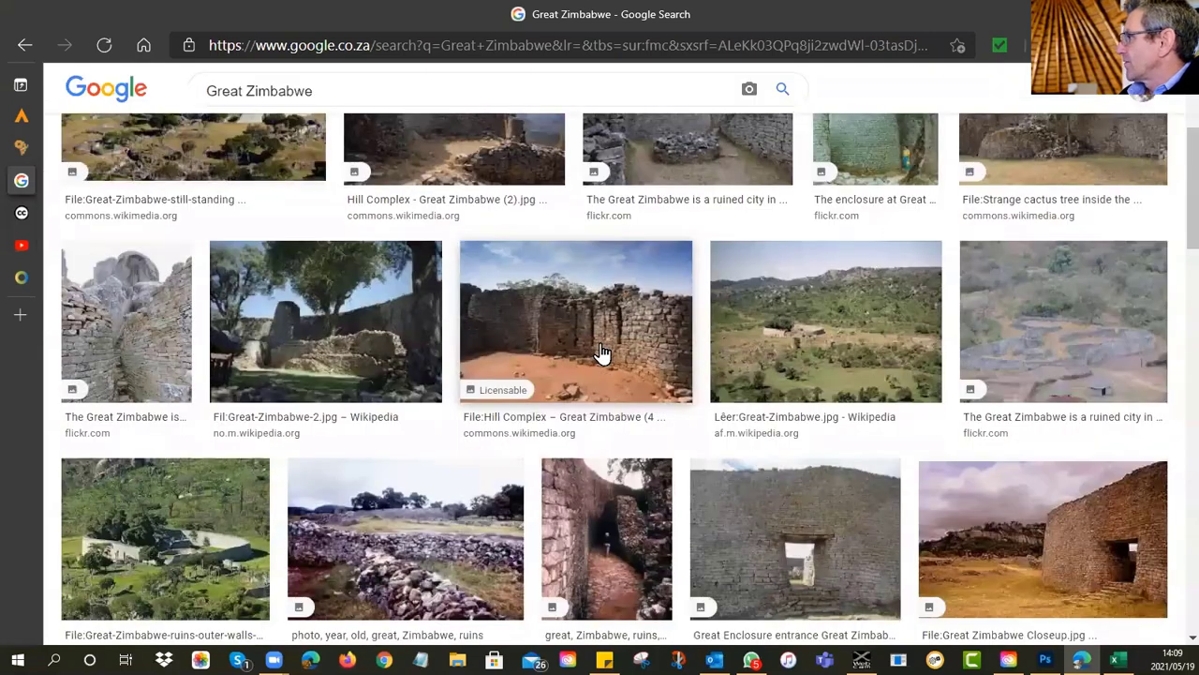
pyautogui.scroll(-6, 603, 352)
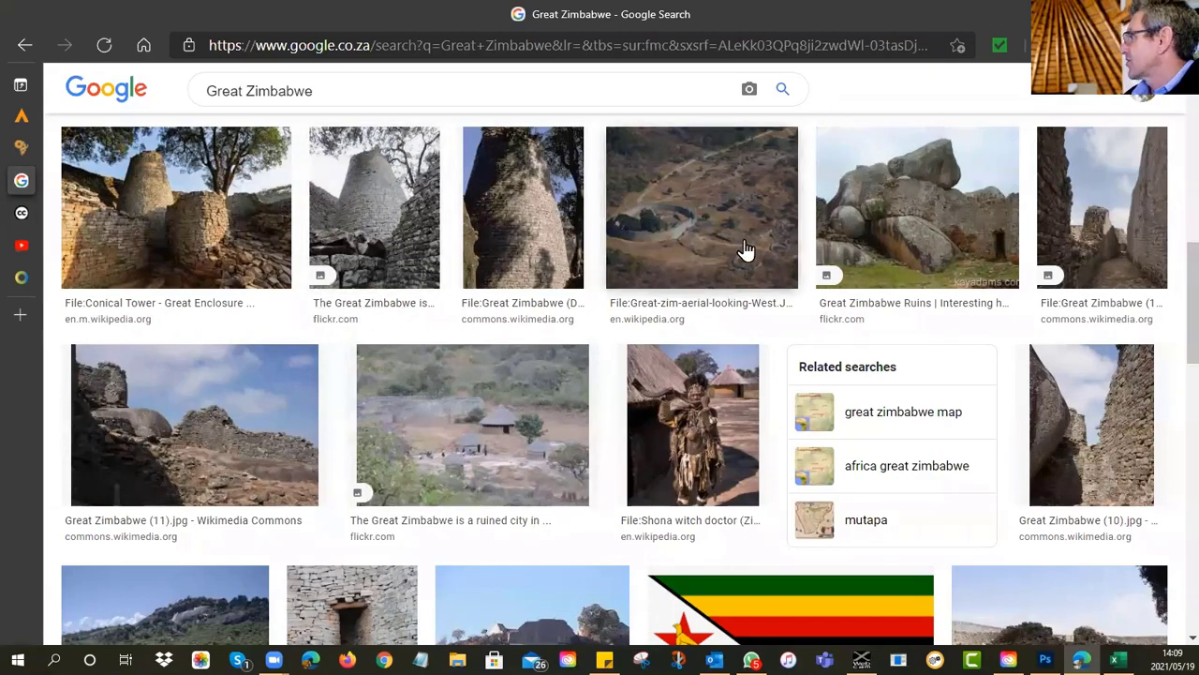
pyautogui.scroll(4, 734, 248)
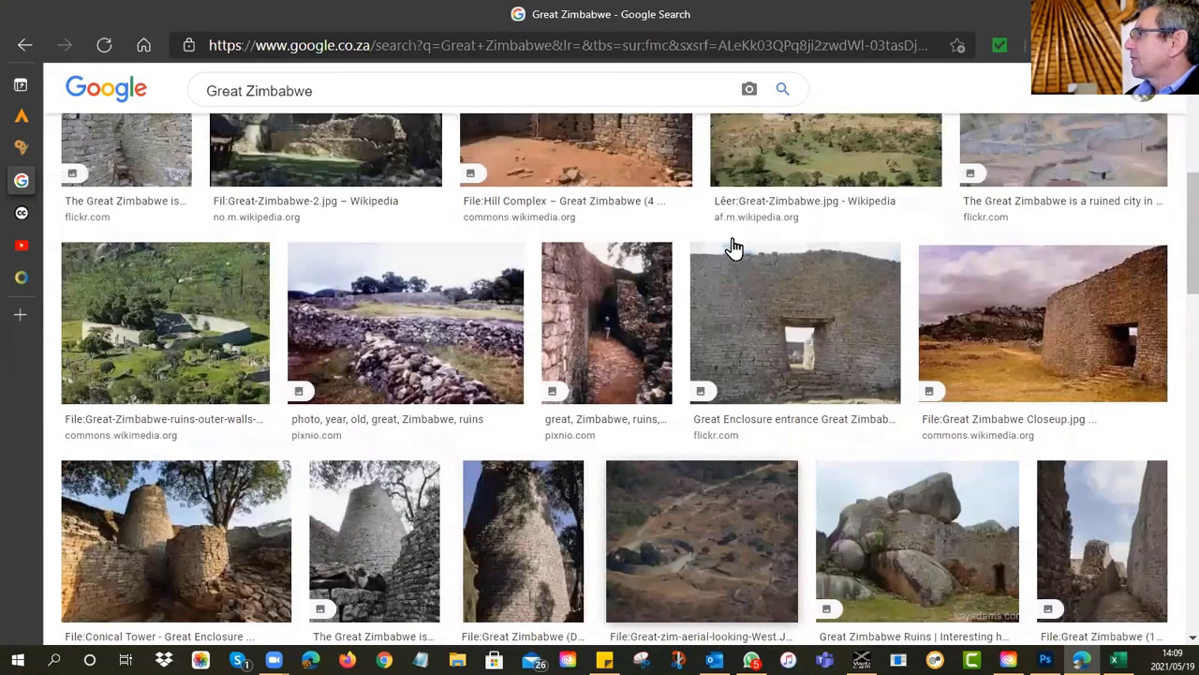
pyautogui.scroll(5, 734, 249)
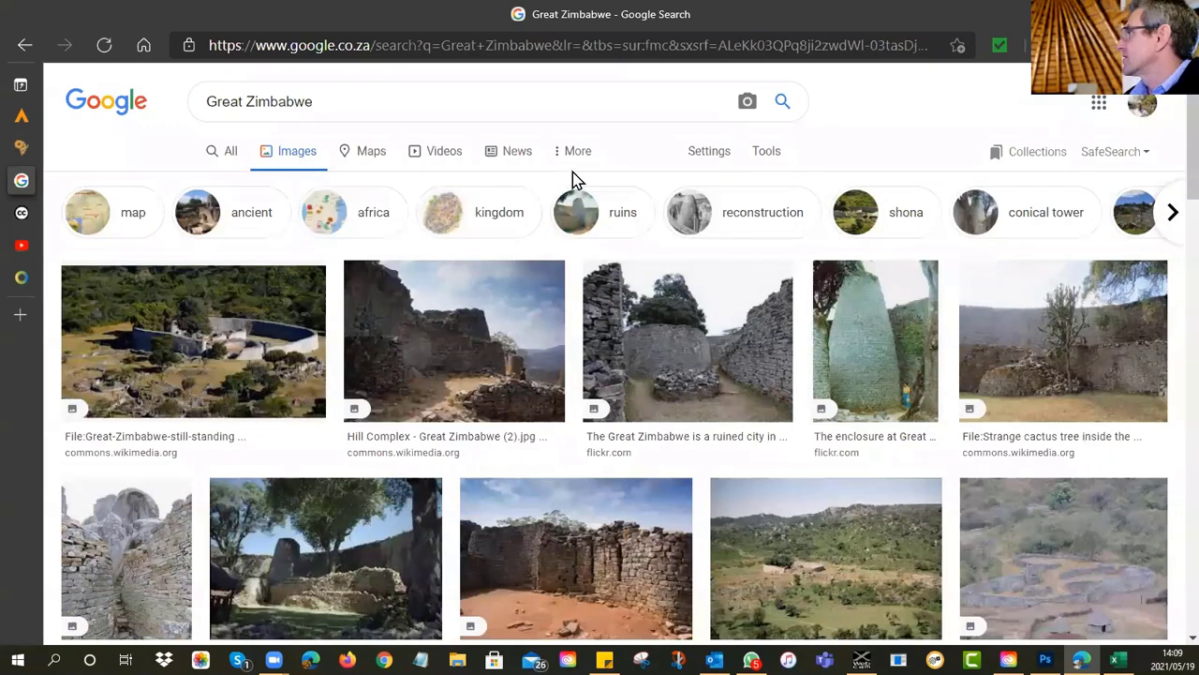
# Filter the Great Zimbabwe image results by usage rights to Creative Commons licenses.
pyautogui.click(767, 152)
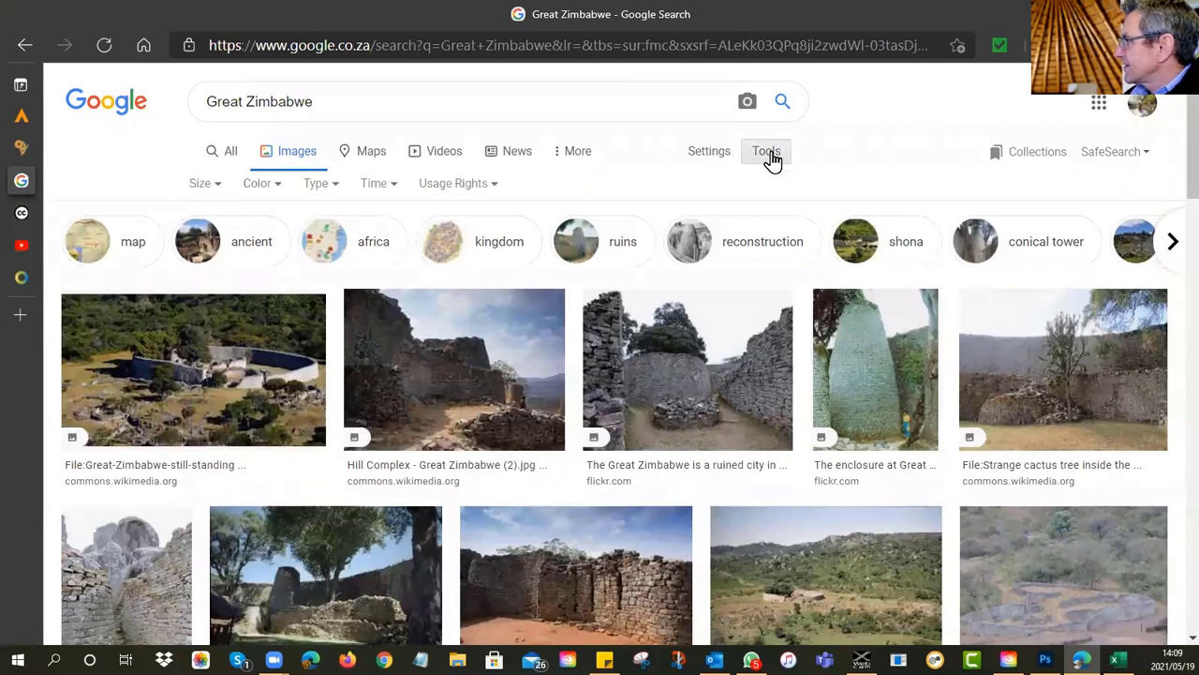
pyautogui.click(455, 184)
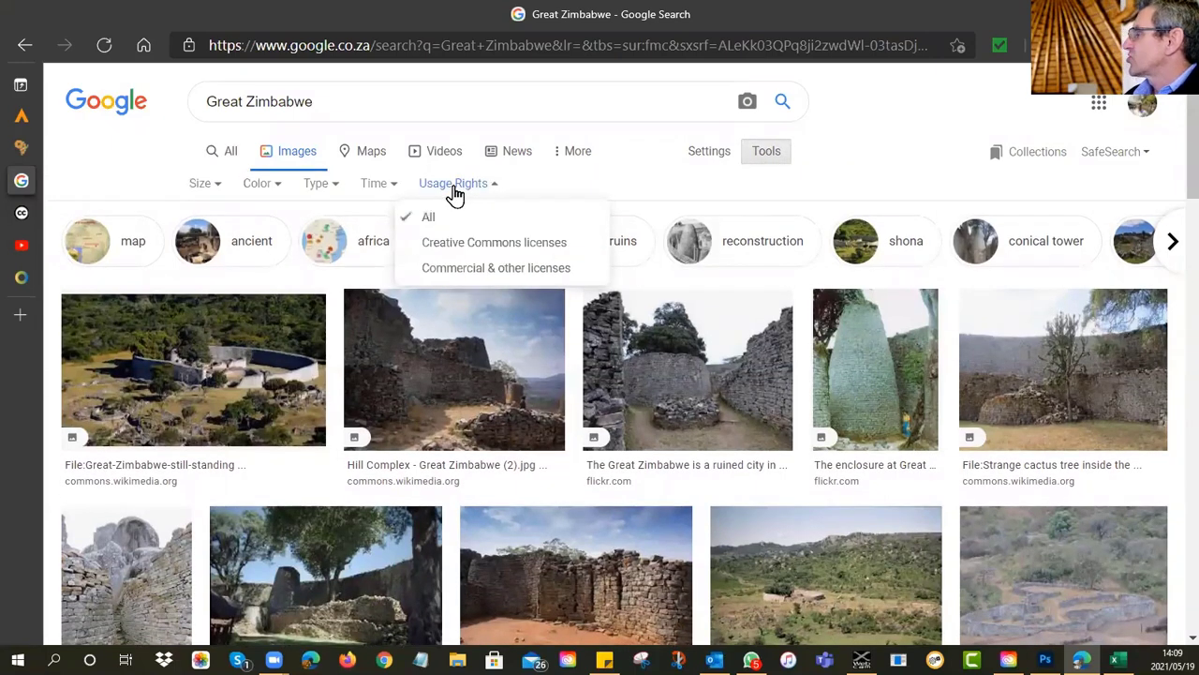
pyautogui.click(451, 251)
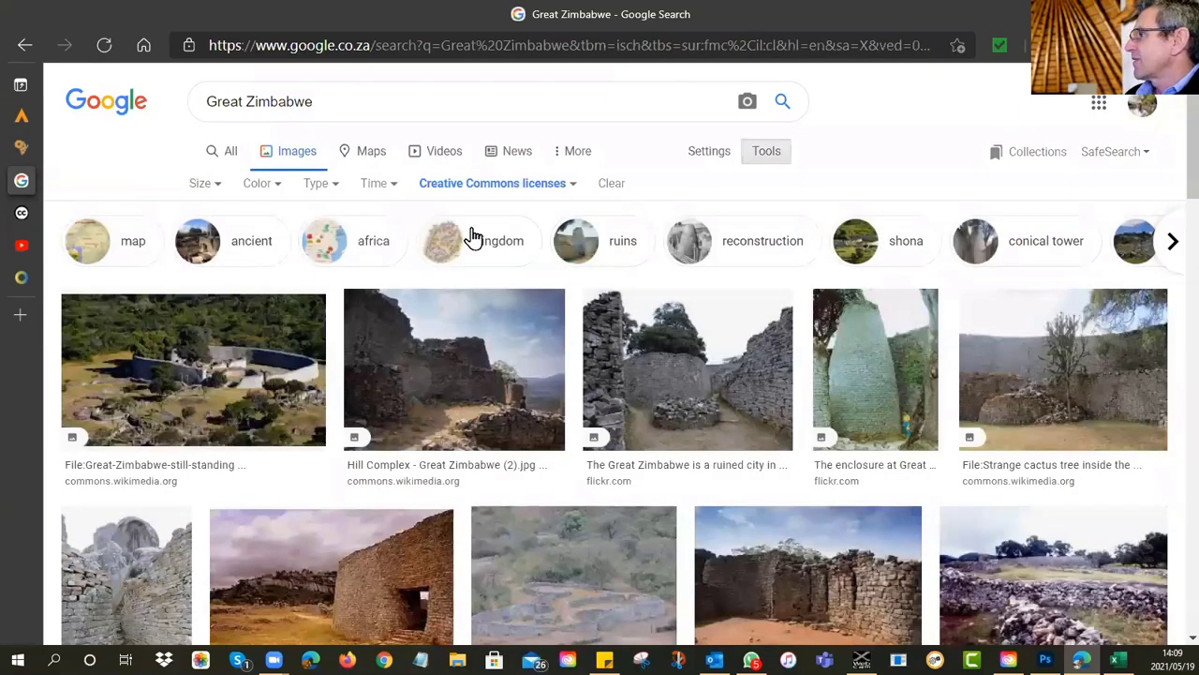
# Find the "Great Zimbabwe main complex wall" photo, open its Flickr page, and examine the photo's description and rights details.
pyautogui.scroll(-2, 474, 237)
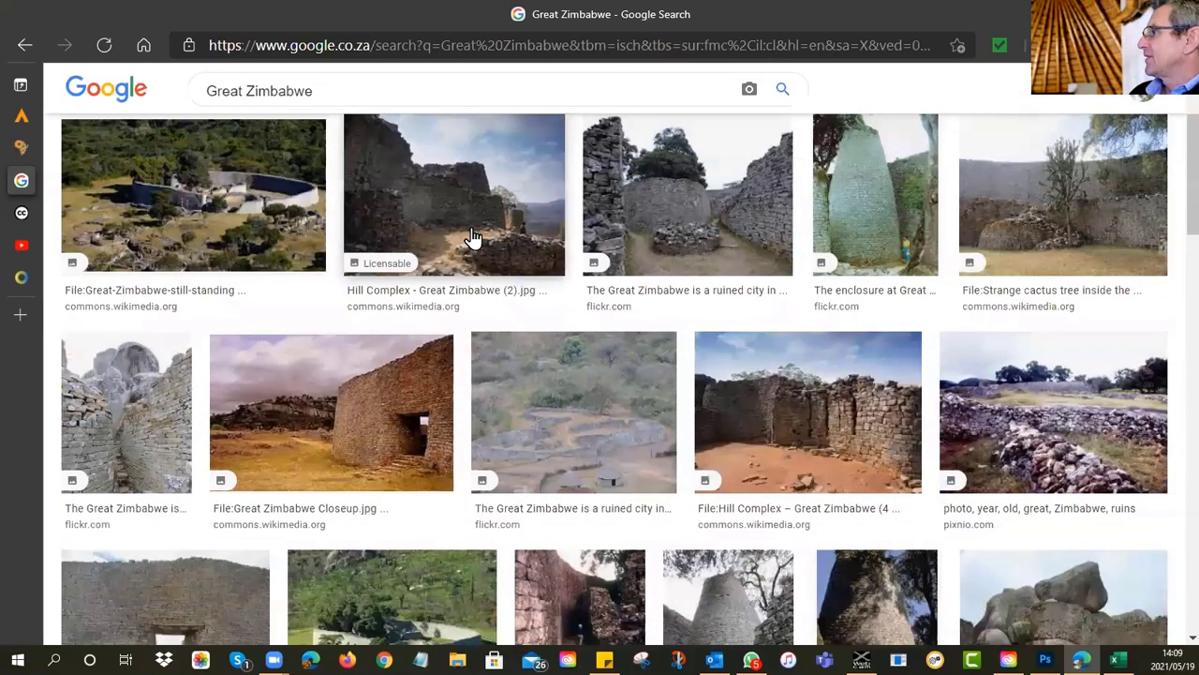
pyautogui.scroll(-2, 473, 237)
pyautogui.scroll(-4, 473, 237)
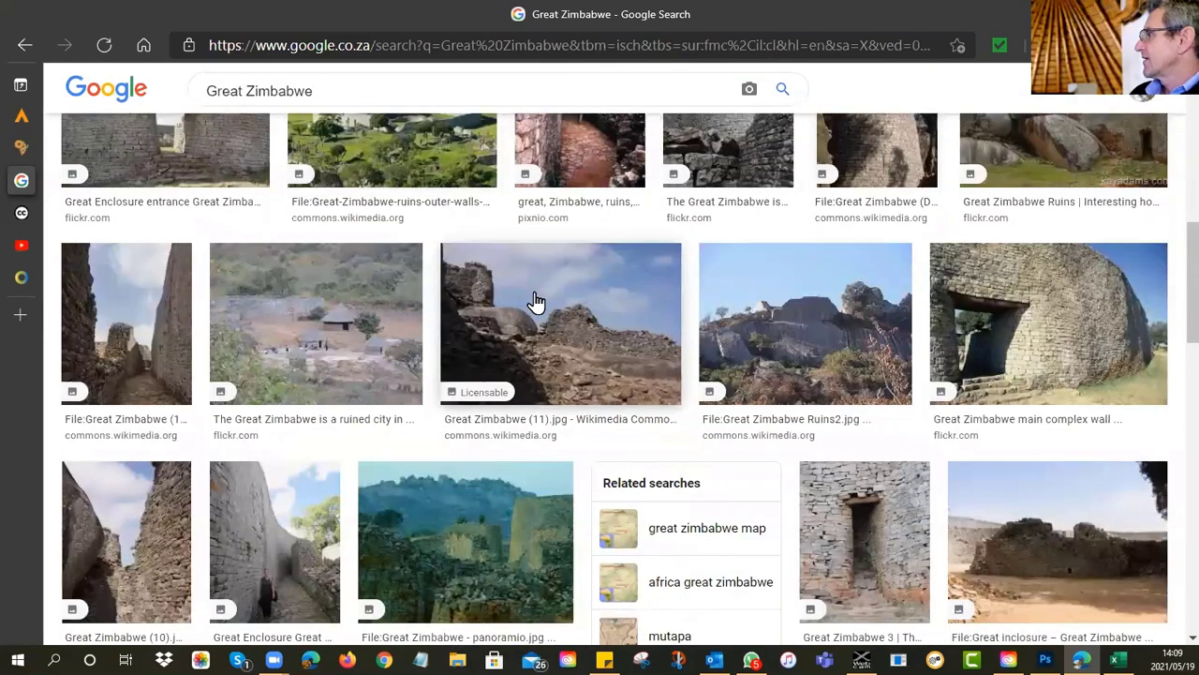
pyautogui.scroll(-2, 536, 300)
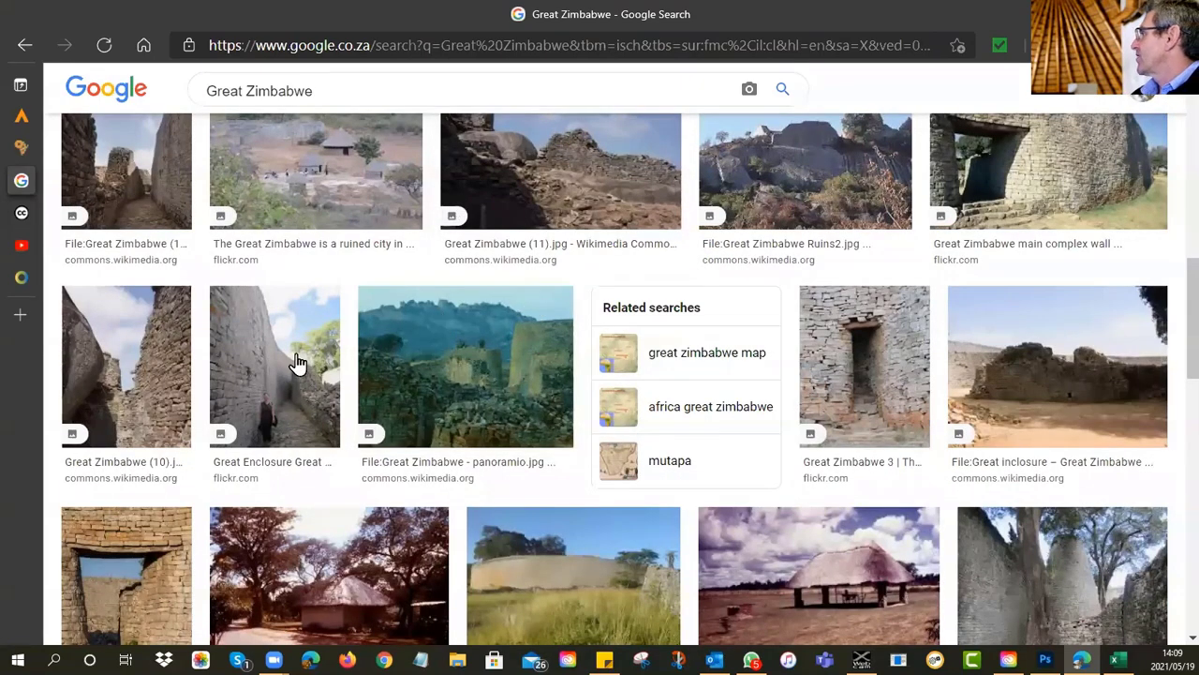
pyautogui.click(1059, 192)
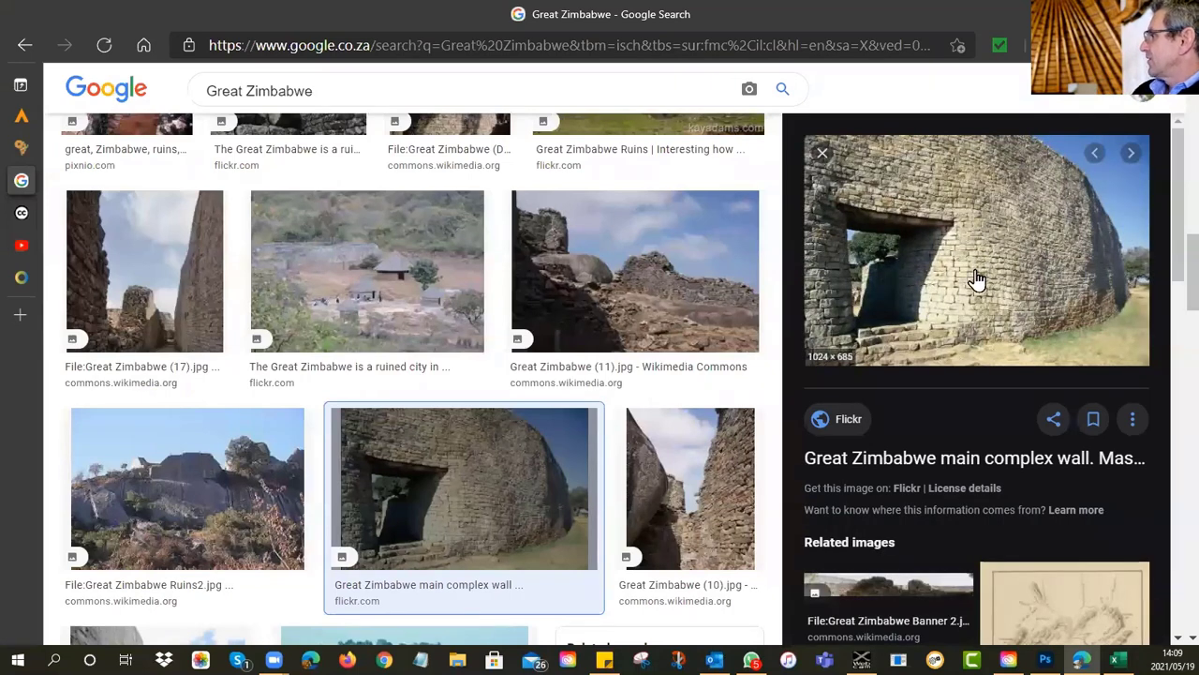
pyautogui.click(848, 419)
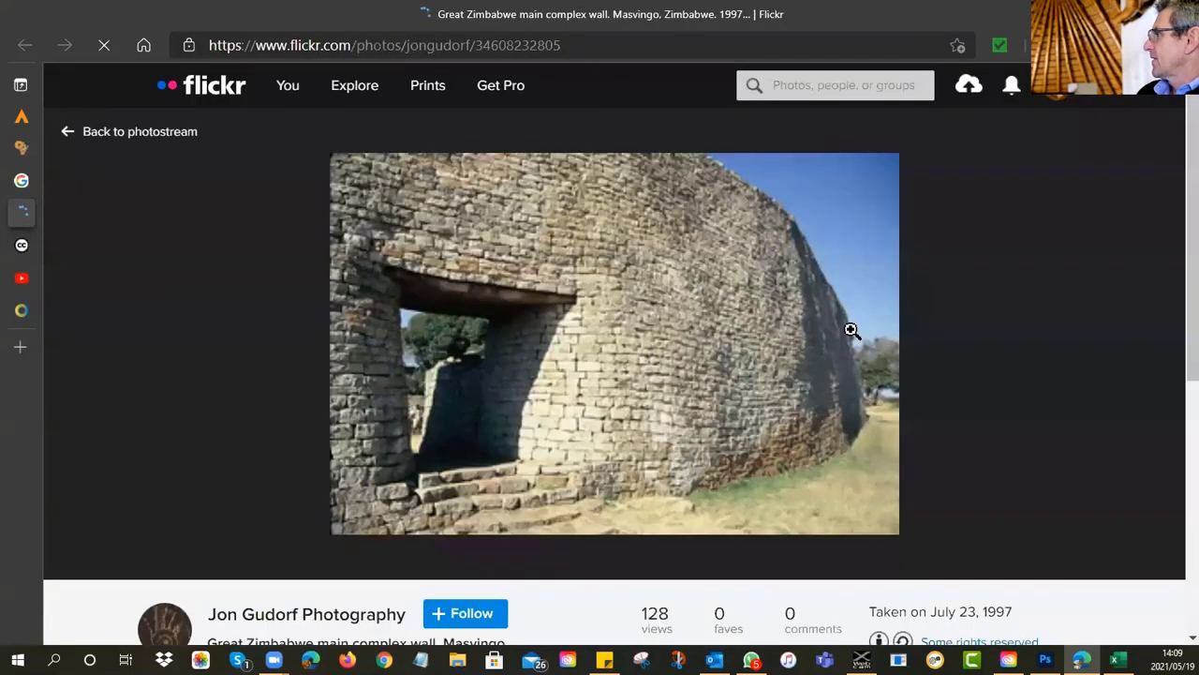
pyautogui.scroll(-2, 784, 302)
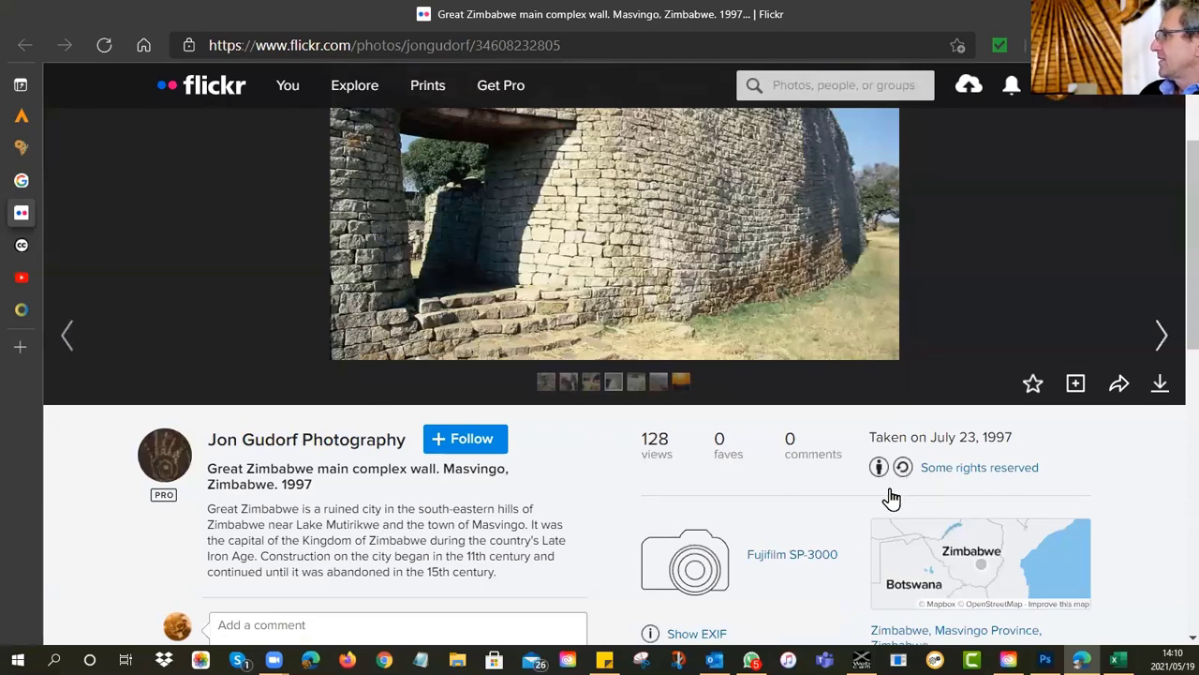
pyautogui.scroll(3, 788, 485)
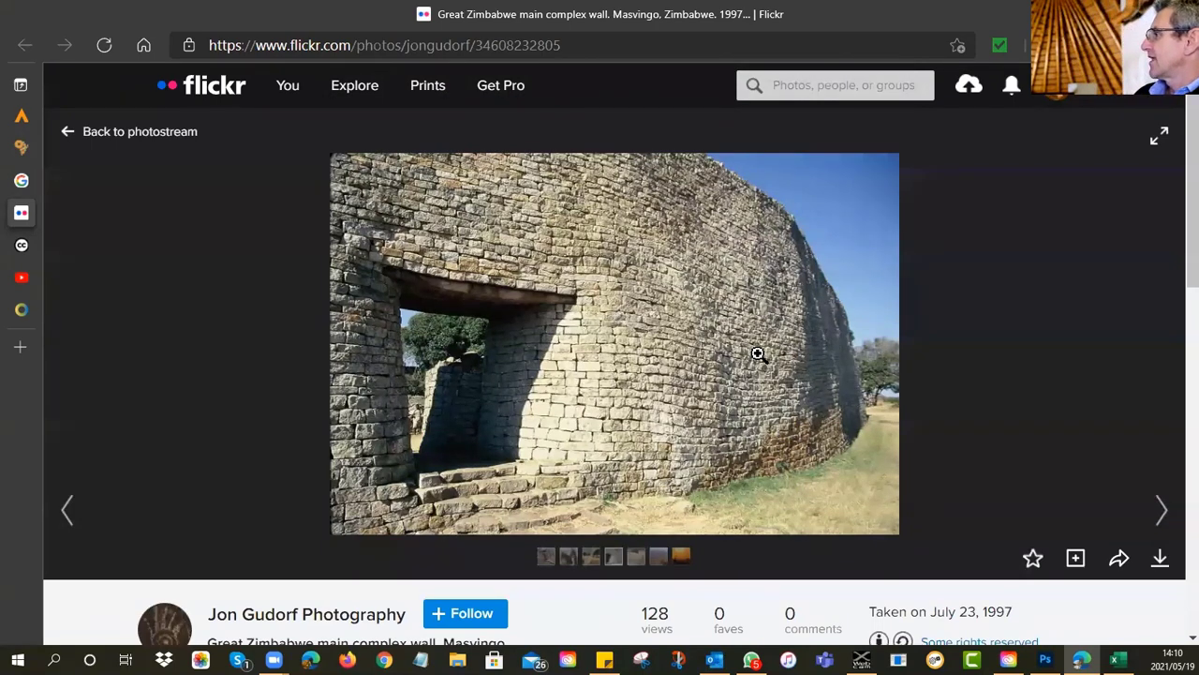
pyautogui.scroll(-5, 757, 354)
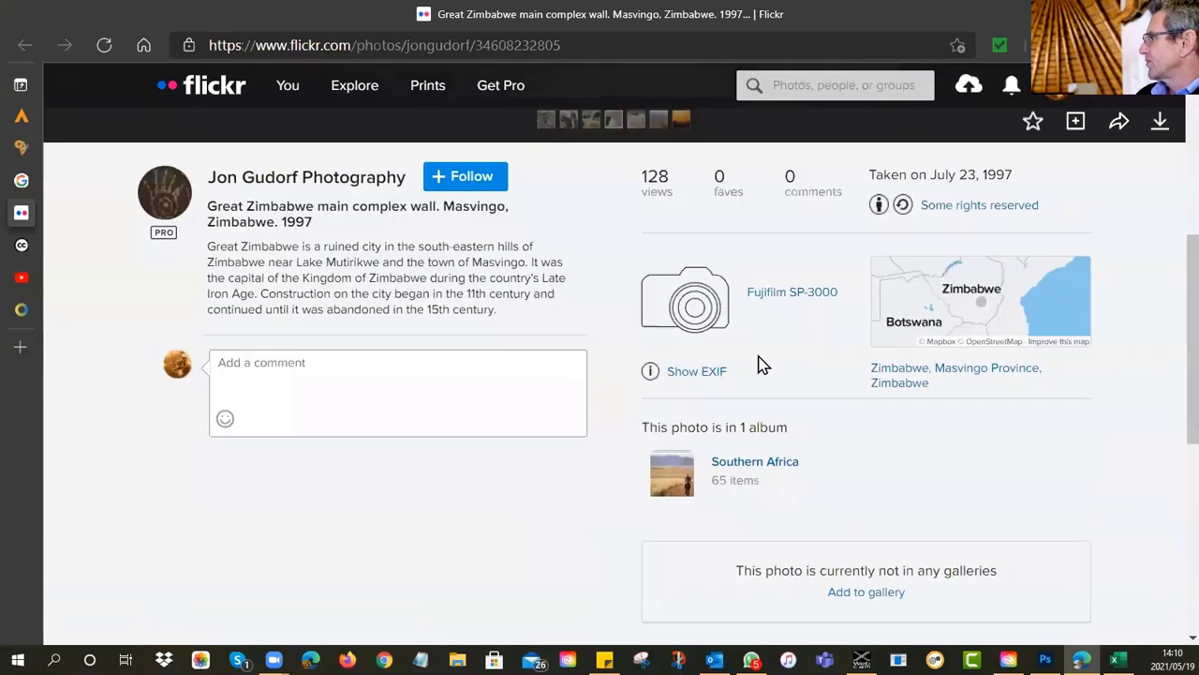
pyautogui.scroll(5, 762, 365)
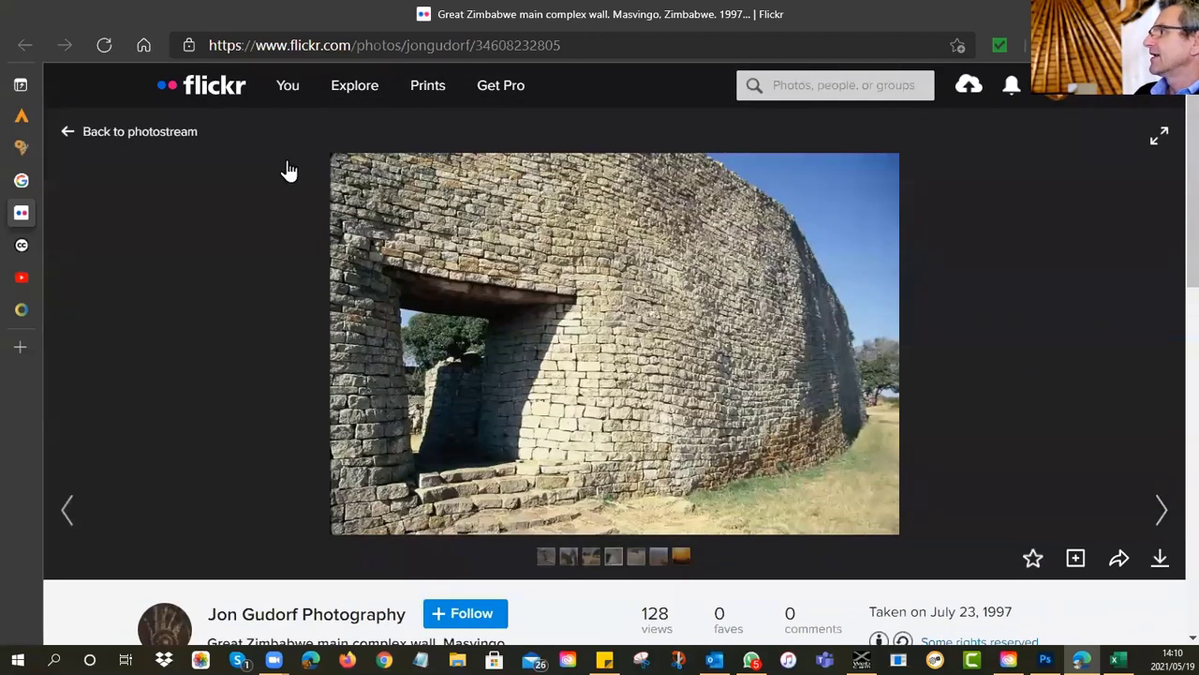
# Go back to the Google image results and look through more of the Creative Commons licensed pictures.
pyautogui.click(20, 185)
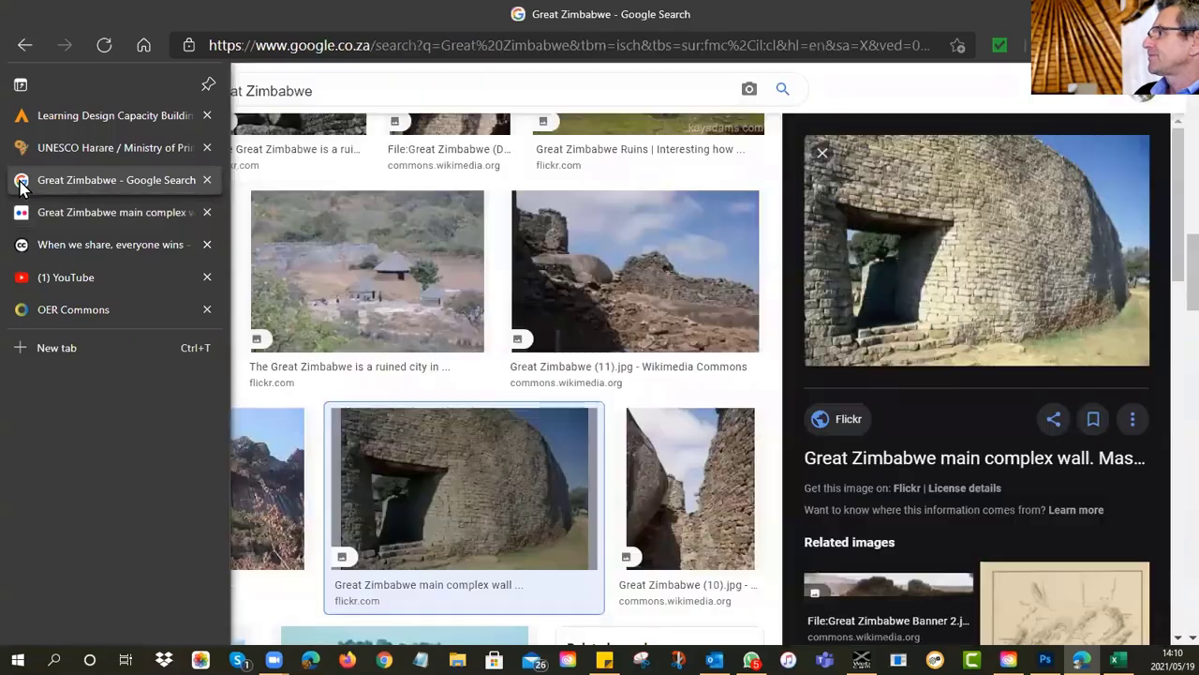
pyautogui.scroll(3, 551, 382)
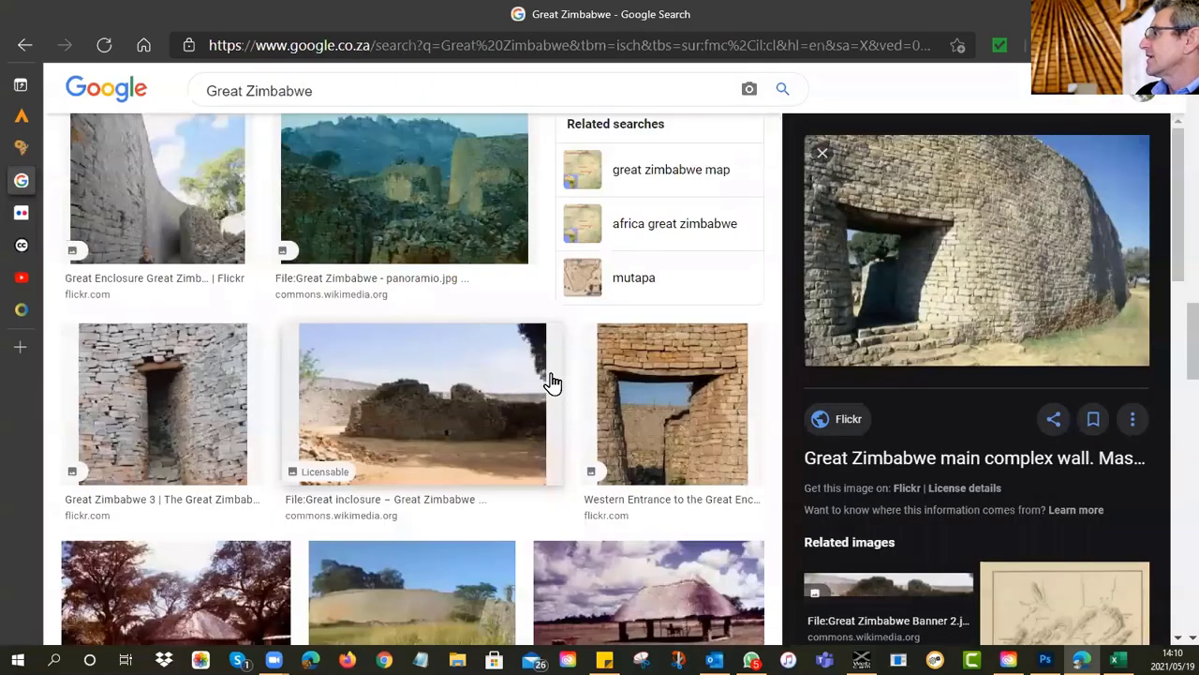
pyautogui.scroll(-5, 551, 382)
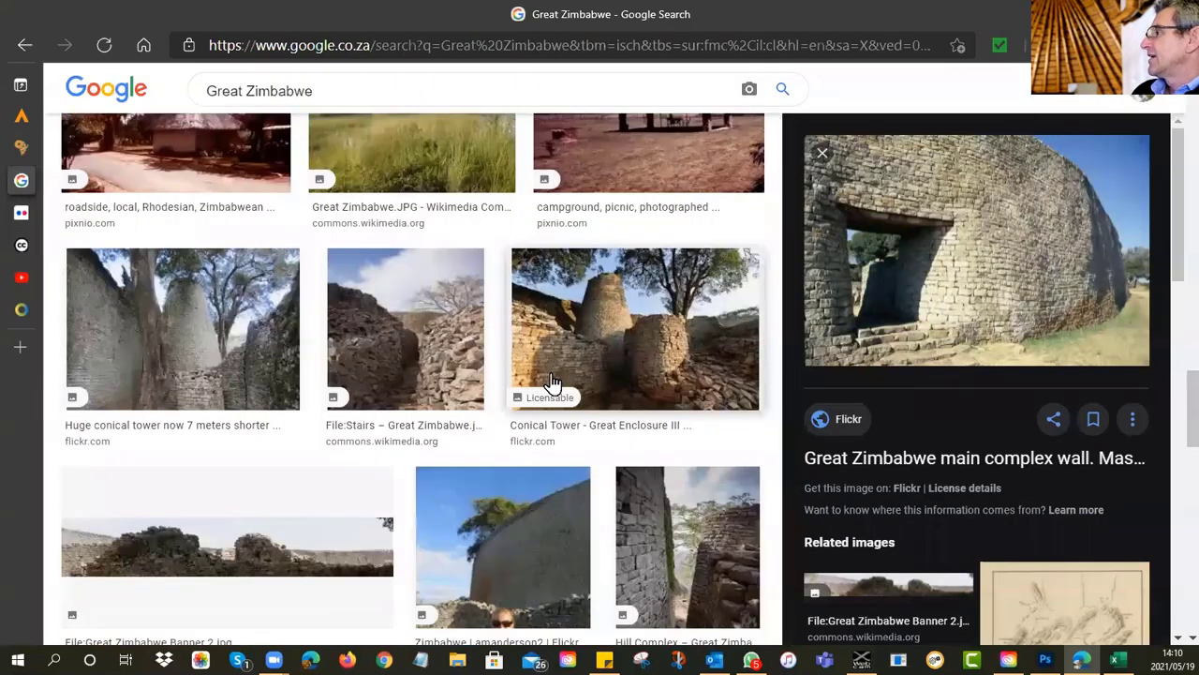
# Look through more Creative Commons licensed Great Zimbabwe images and open the Flickr page of the panoramic conical tower photo.
pyautogui.scroll(-3, 553, 382)
pyautogui.scroll(-1, 553, 383)
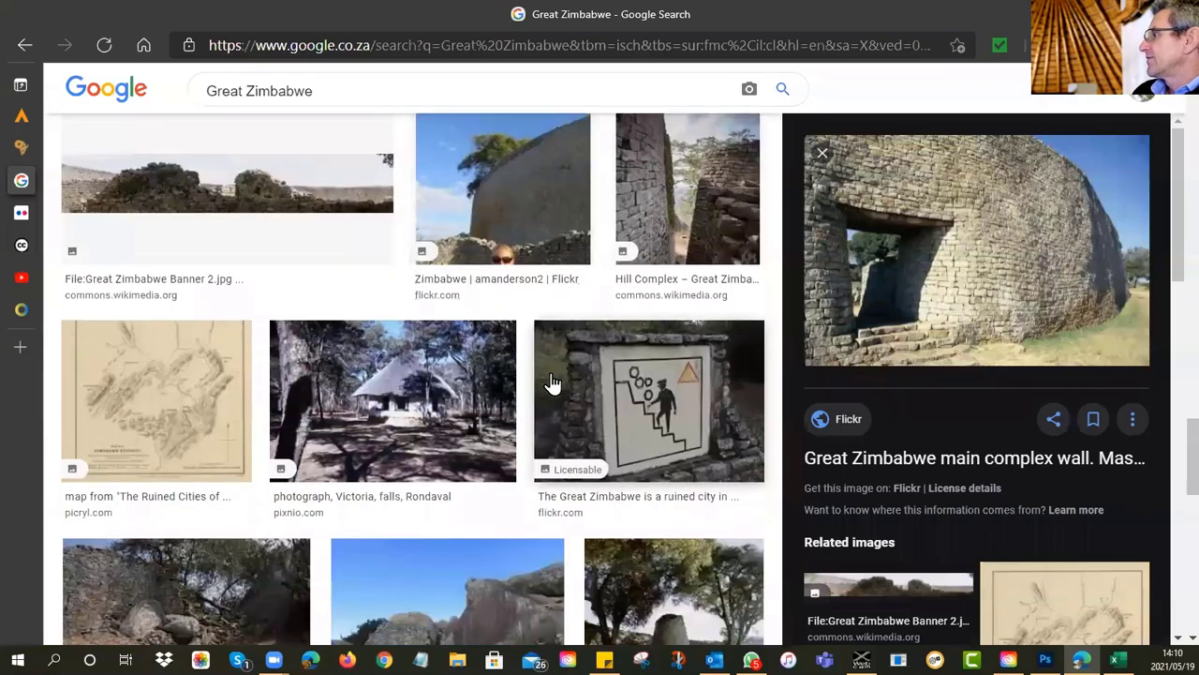
pyautogui.scroll(-1, 551, 382)
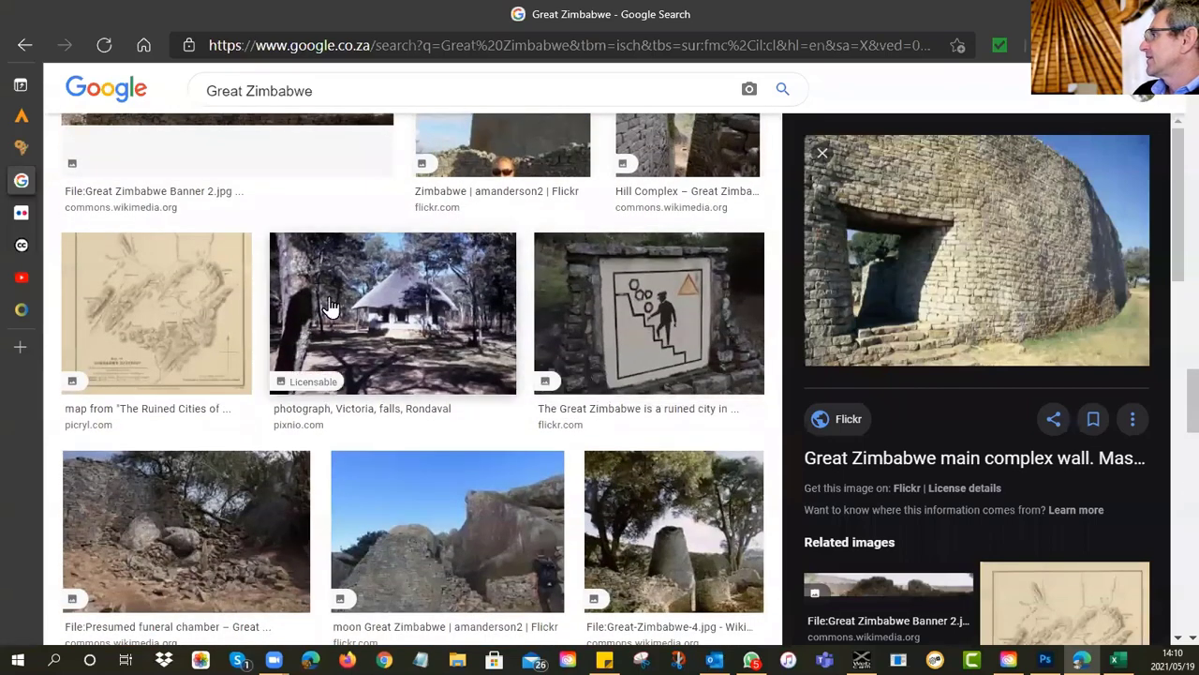
pyautogui.scroll(-3, 329, 308)
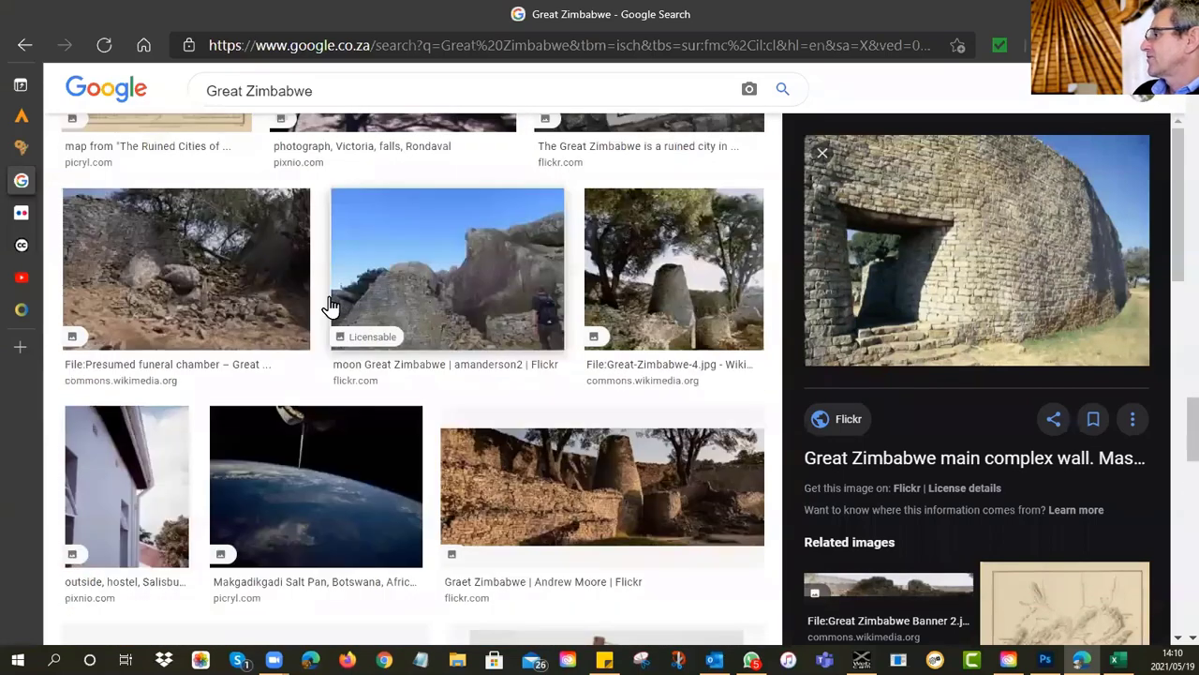
pyautogui.scroll(-3, 330, 308)
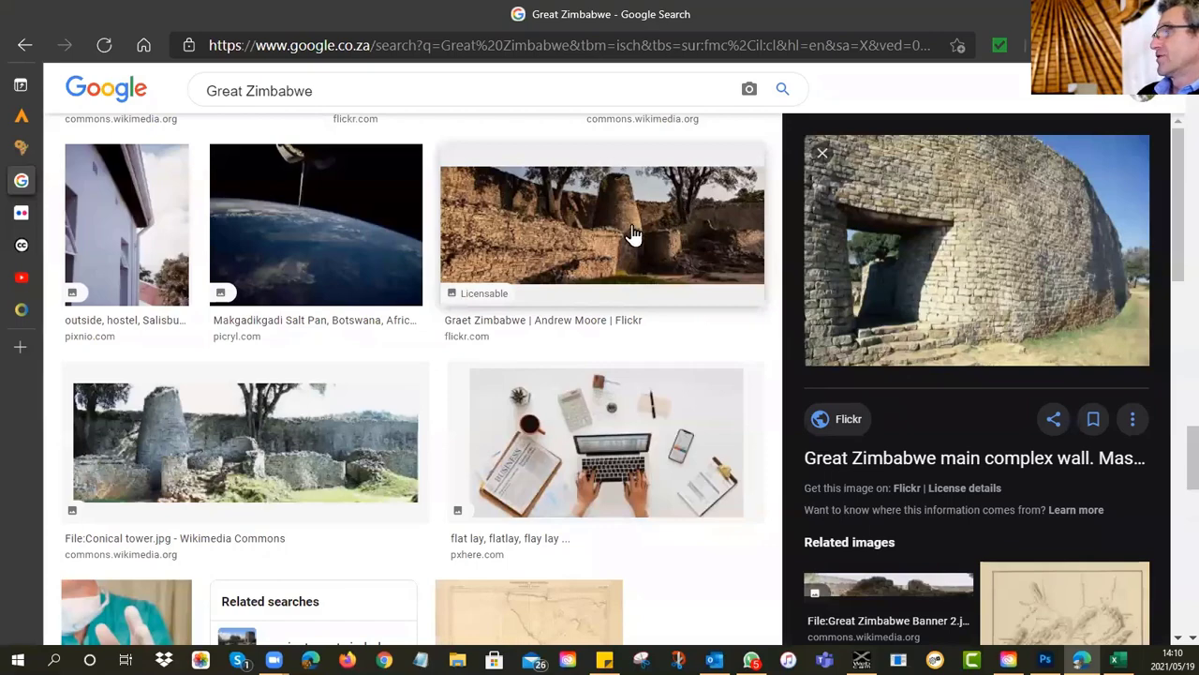
pyautogui.click(512, 330)
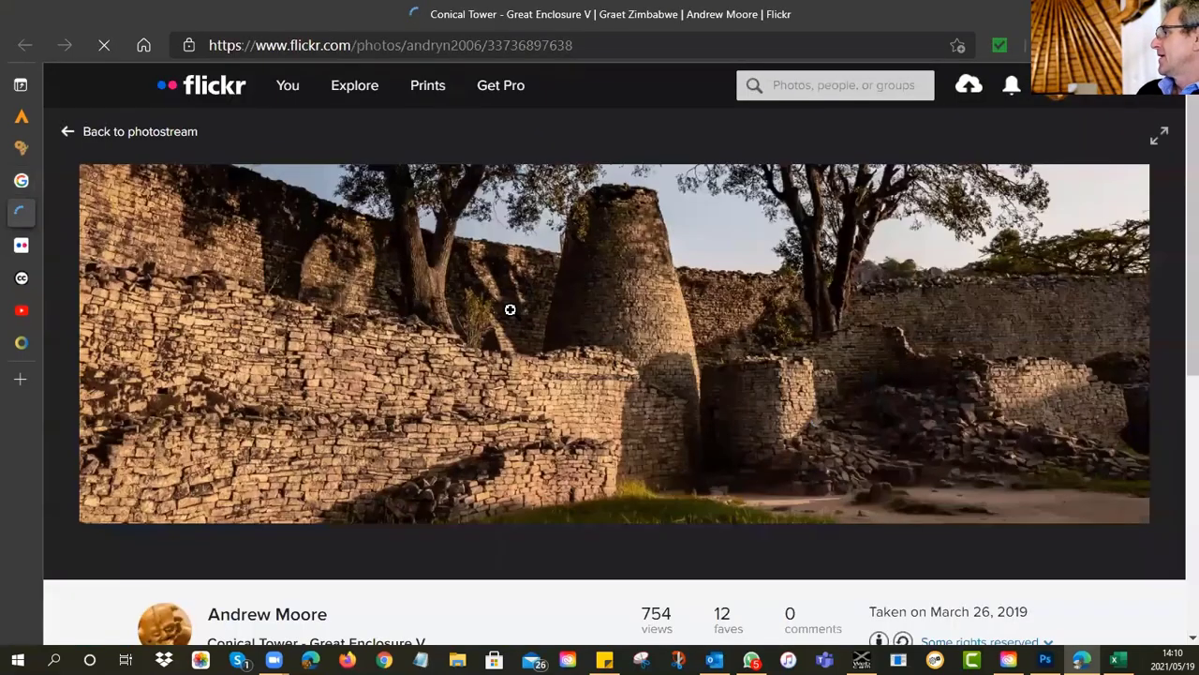
# Examine the "Conical Tower - Great Enclosure V" photo on Flickr together with its licence icons and rights details.
pyautogui.scroll(-1, 746, 325)
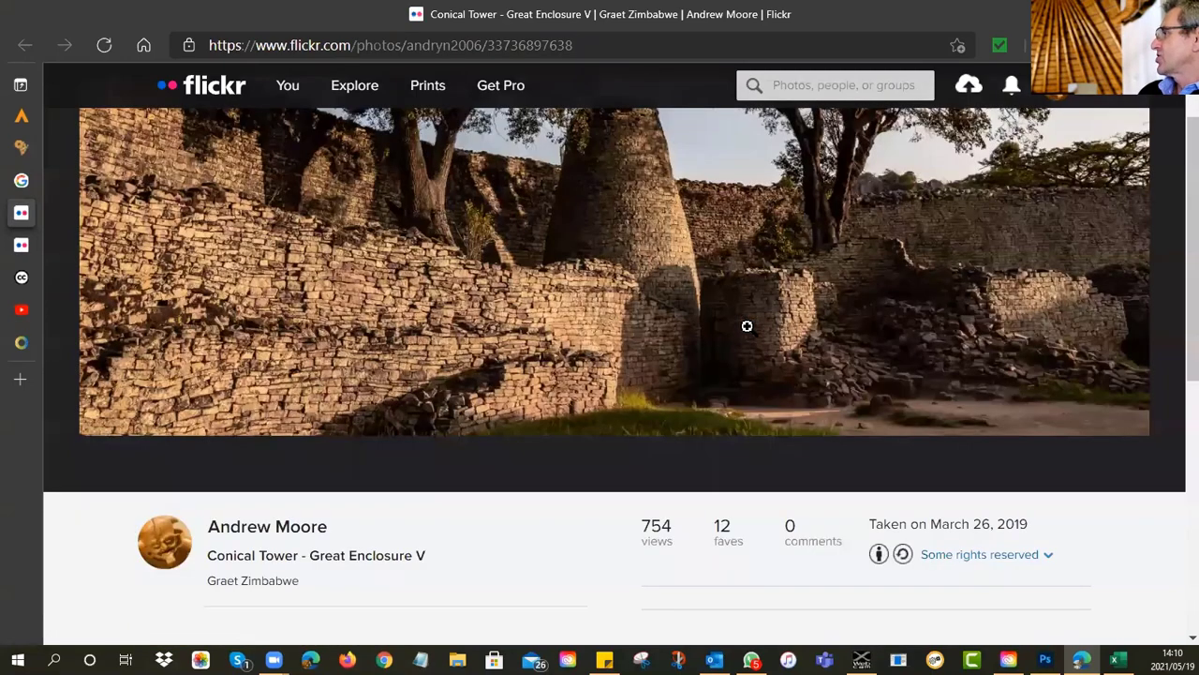
pyautogui.scroll(1, 747, 325)
pyautogui.scroll(-2, 746, 325)
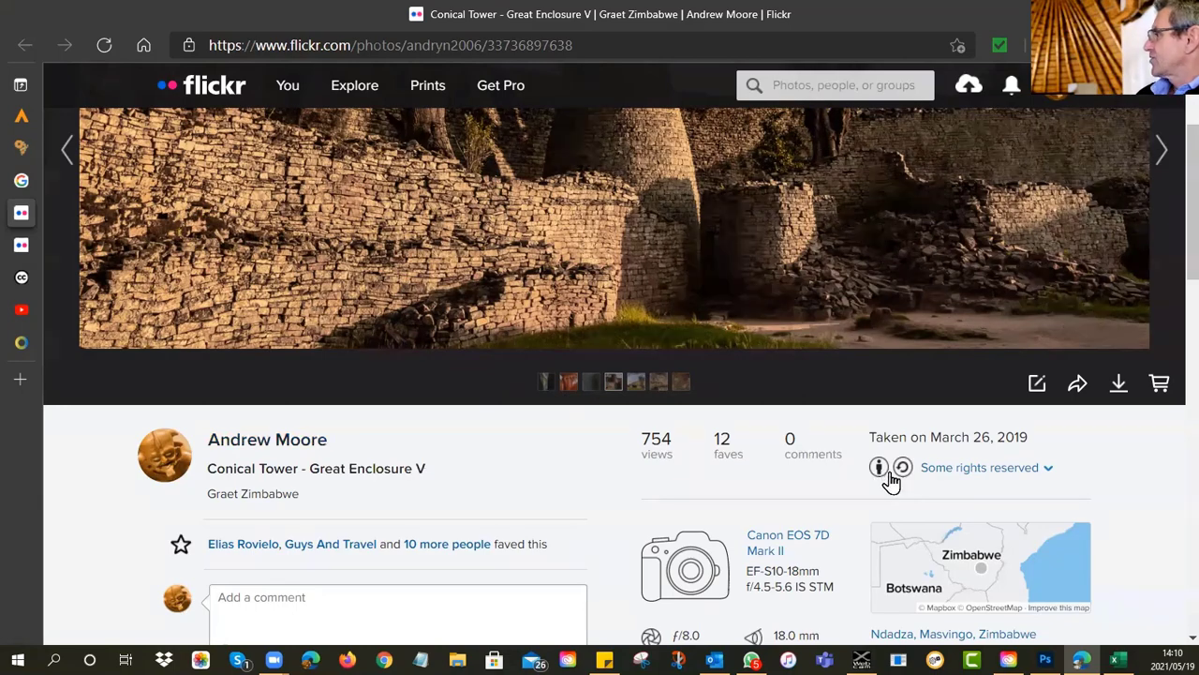
pyautogui.scroll(2, 905, 480)
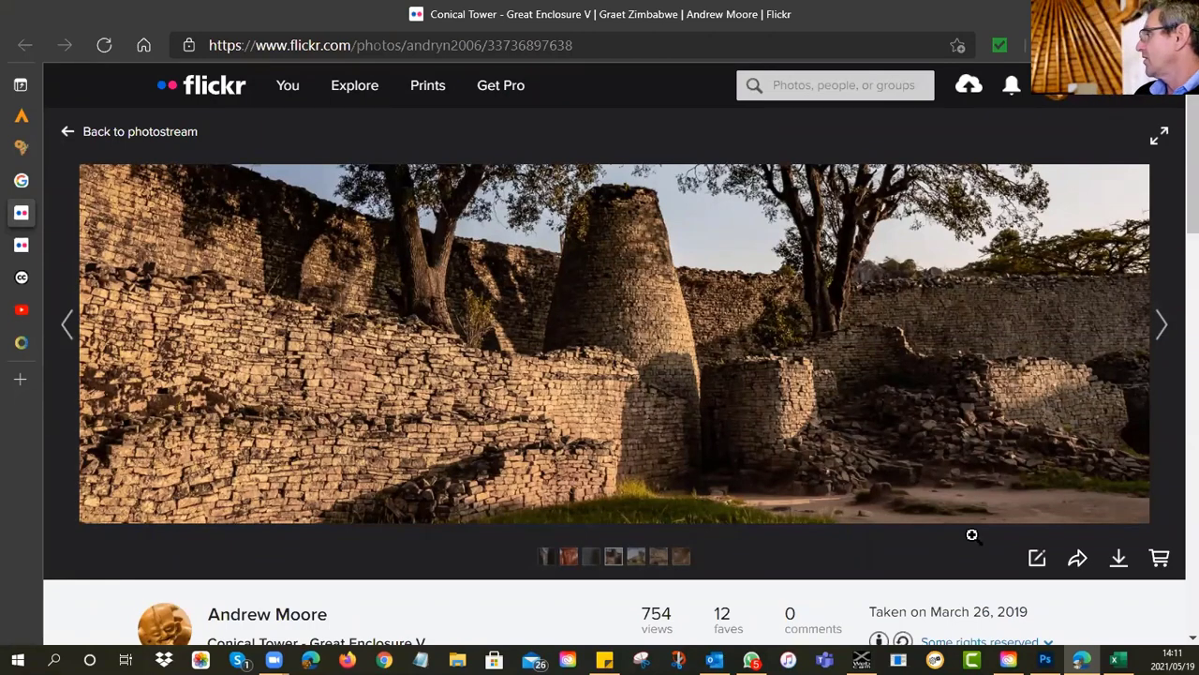
pyautogui.scroll(-2, 884, 469)
pyautogui.scroll(-1, 881, 392)
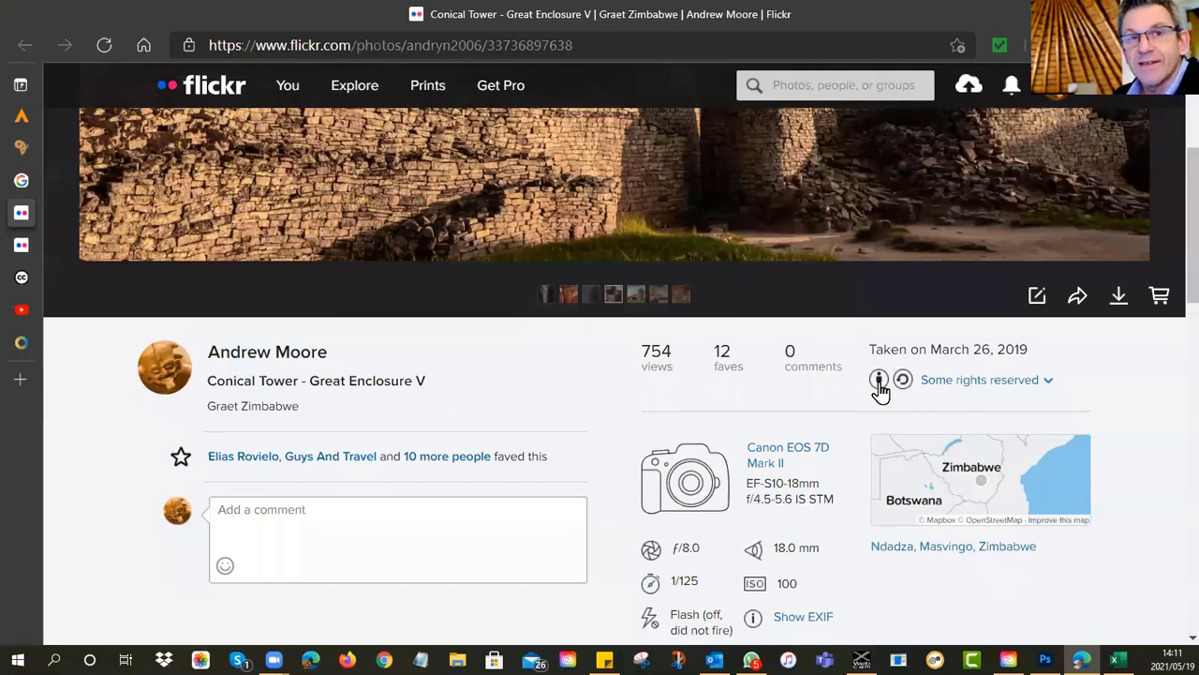
pyautogui.scroll(2, 853, 385)
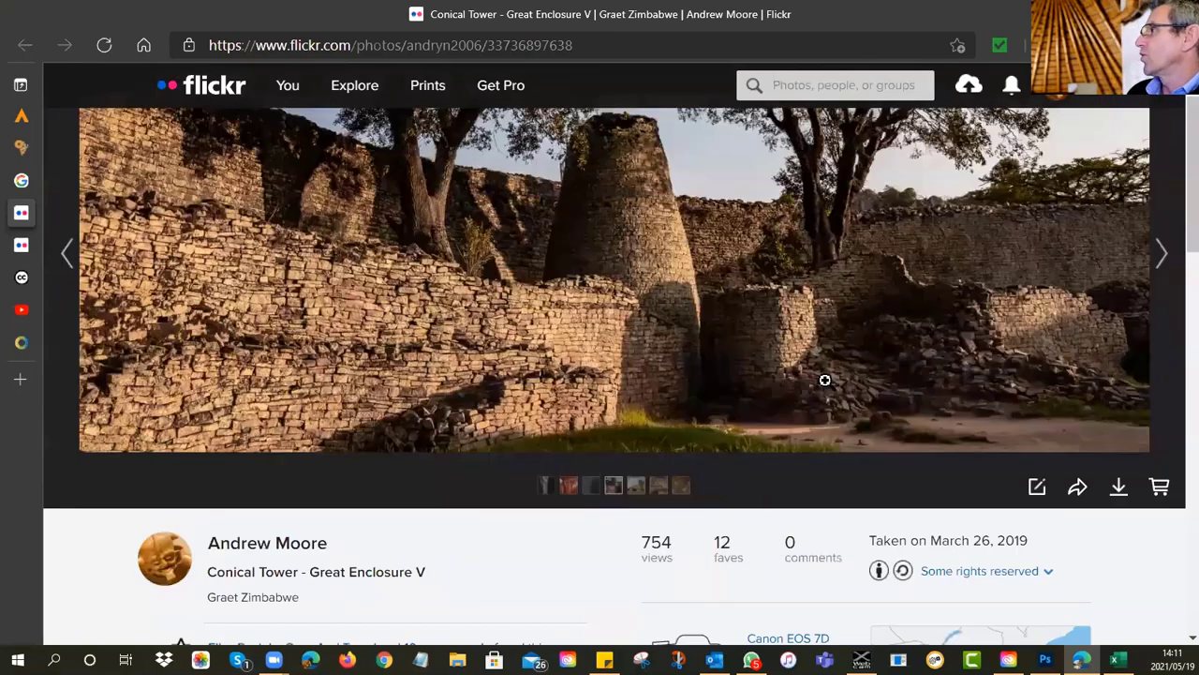
pyautogui.scroll(1, 56, 141)
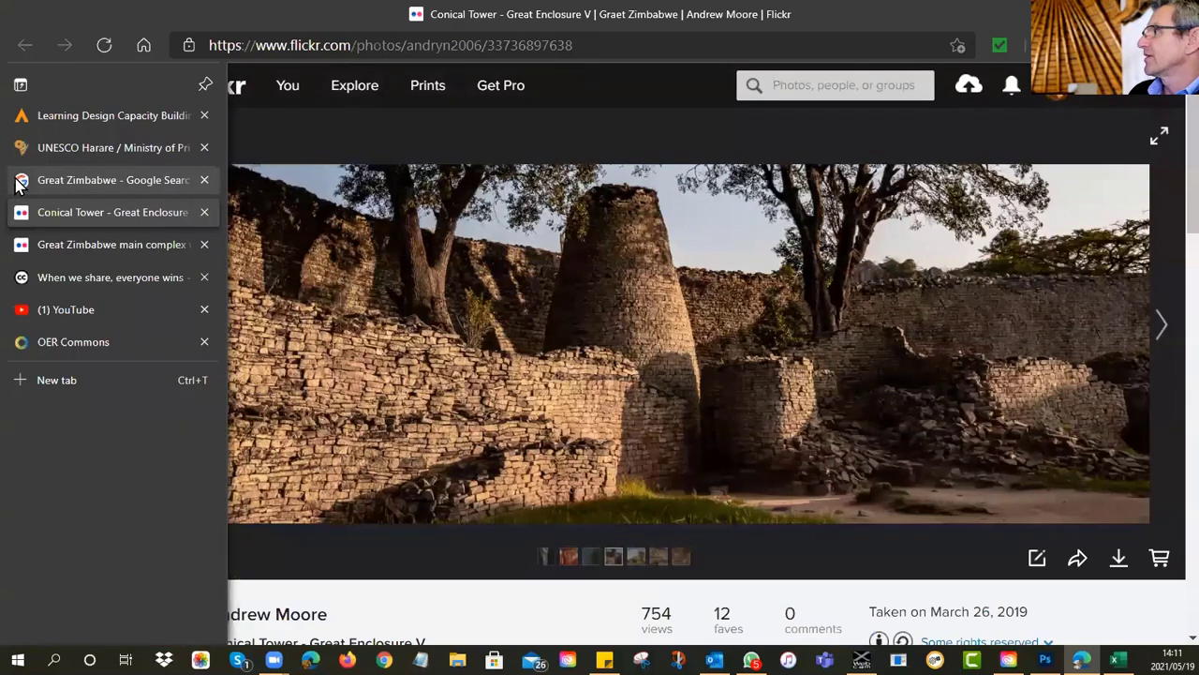
# Return to the Google image results and switch to all web results for Great Zimbabwe.
pyautogui.click(16, 184)
pyautogui.scroll(10, 309, 321)
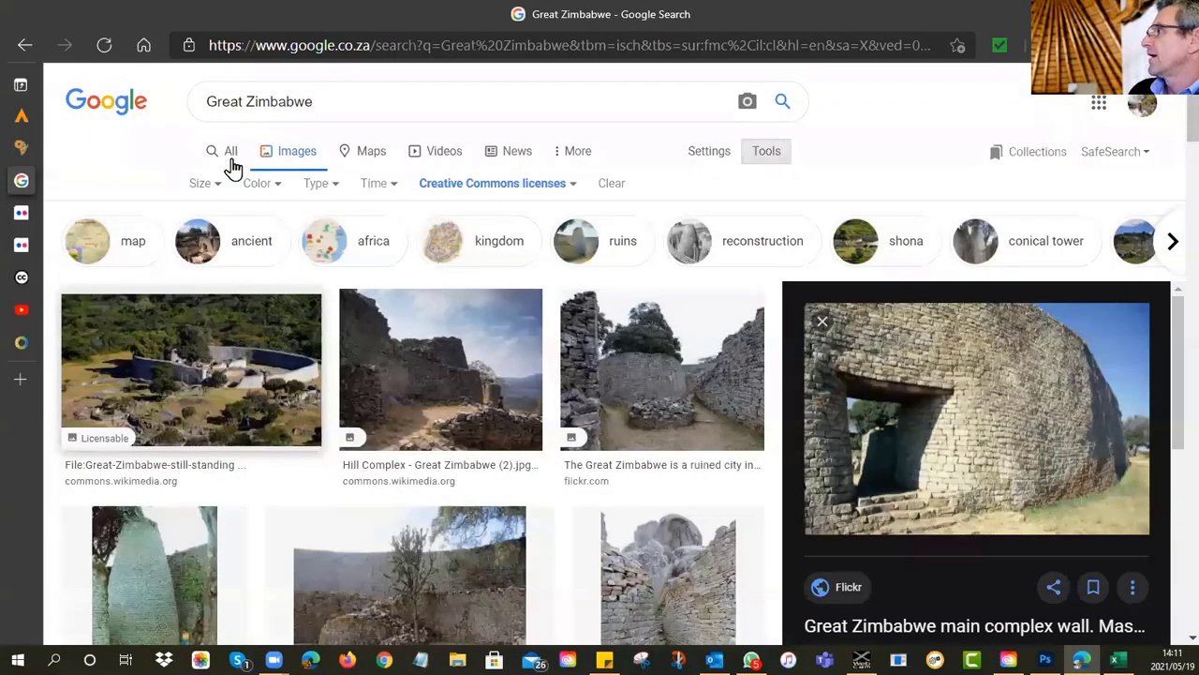
pyautogui.click(223, 161)
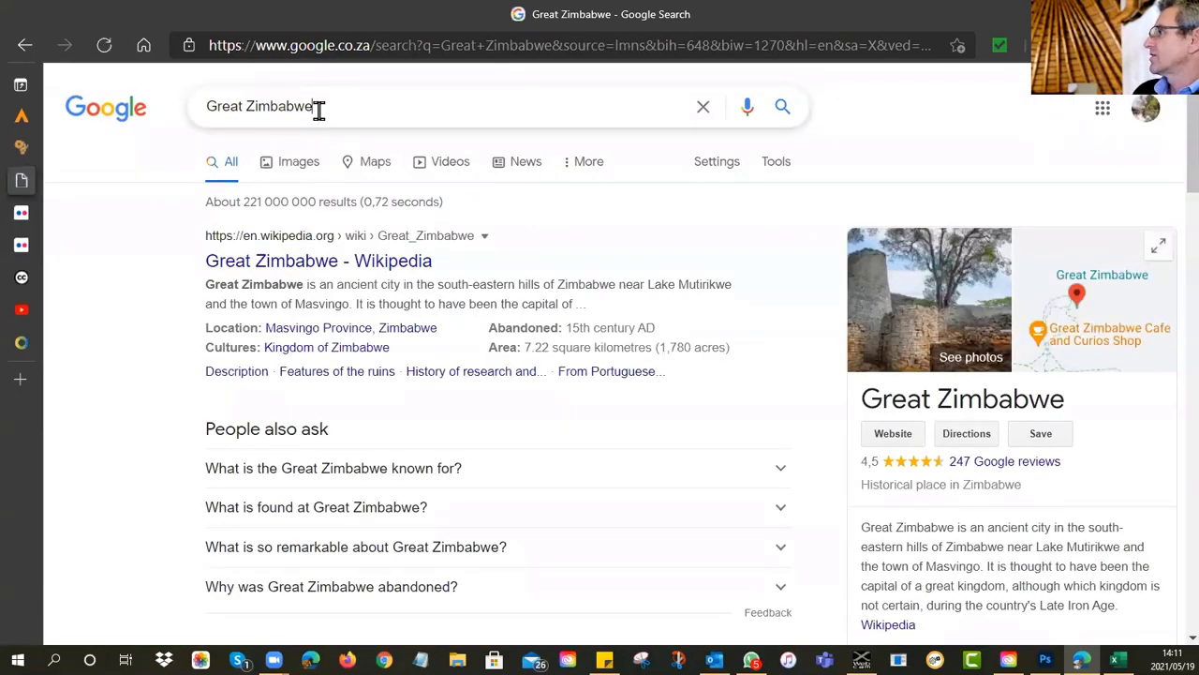
# Search Google for "advanced search" and open the Google Advanced Search page.
pyautogui.moveTo(319, 106); pyautogui.dragTo(126, 107)
pyautogui.write('ad')
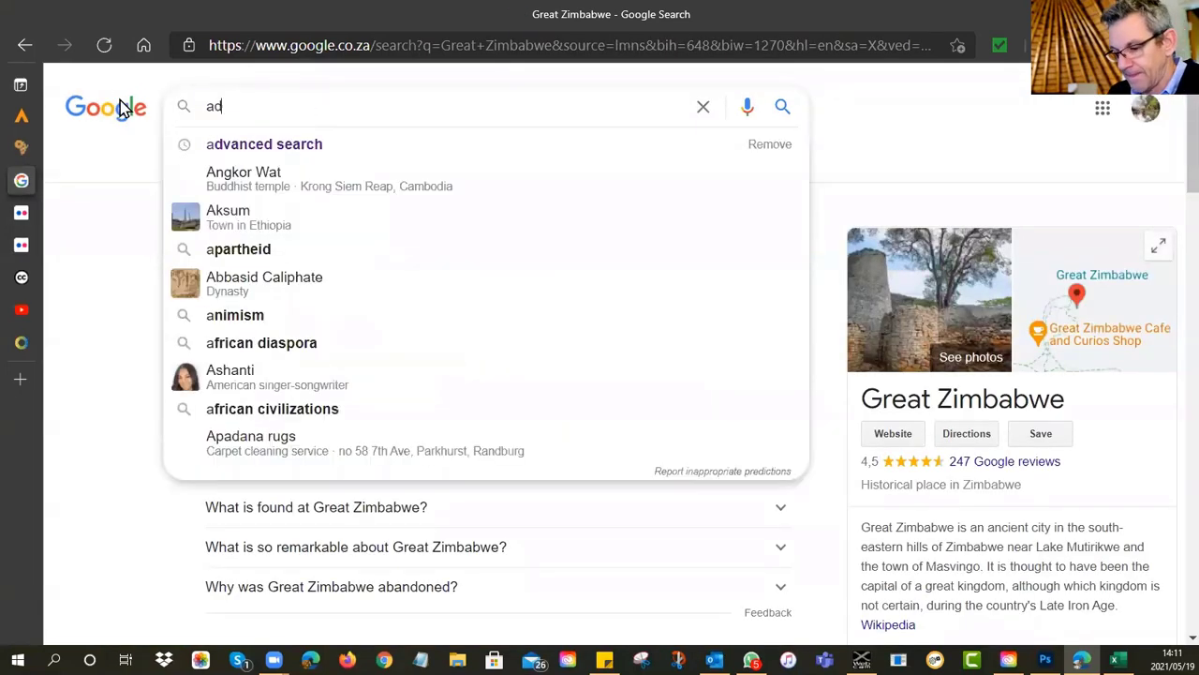
pyautogui.write('vanced search')
pyautogui.press('Return')
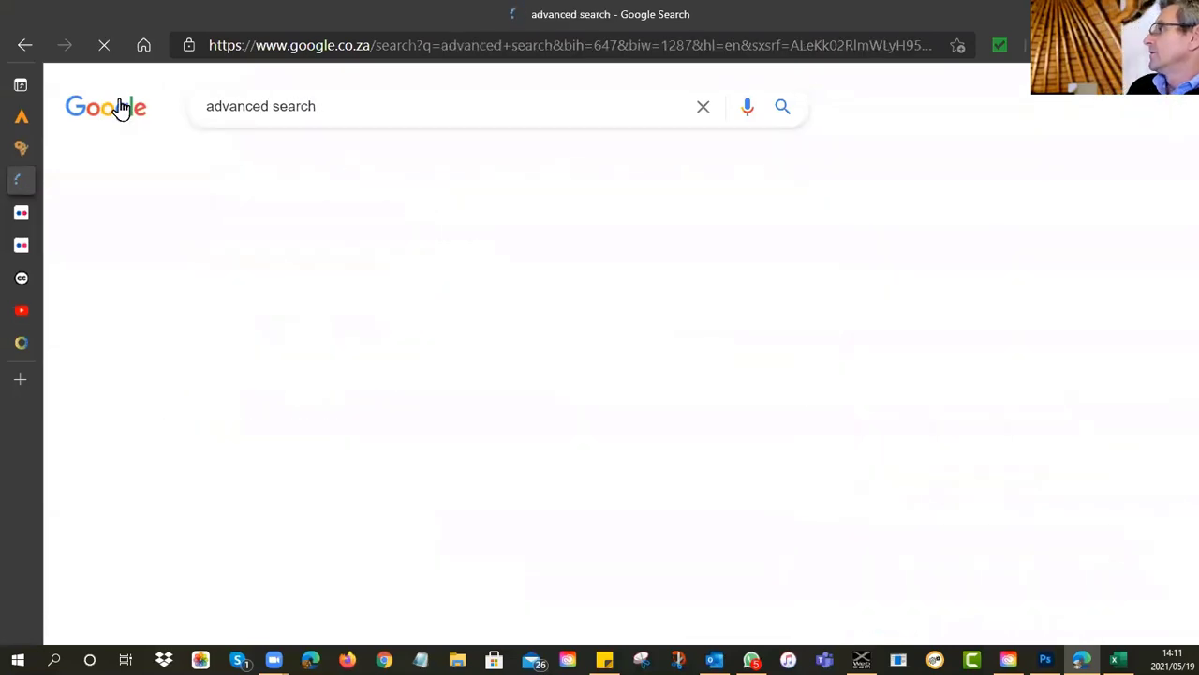
pyautogui.click(313, 267)
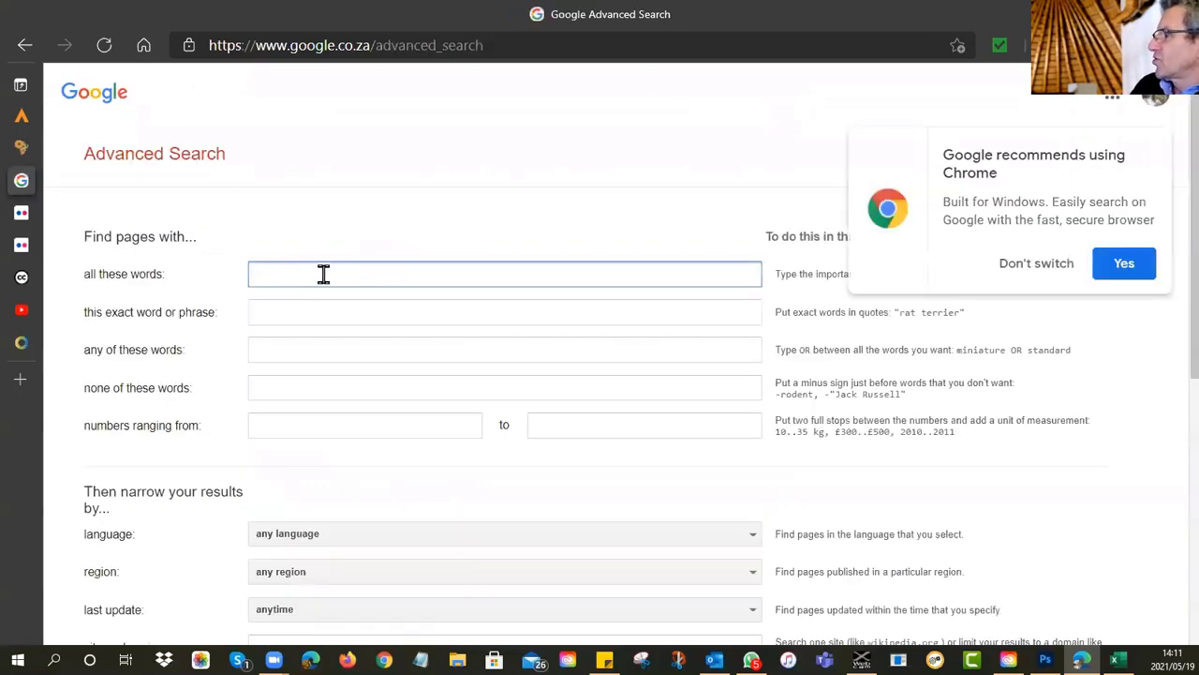
# Look at the usage rights options in the Advanced Search form without choosing one.
pyautogui.scroll(-5, 323, 274)
pyautogui.click(293, 307)
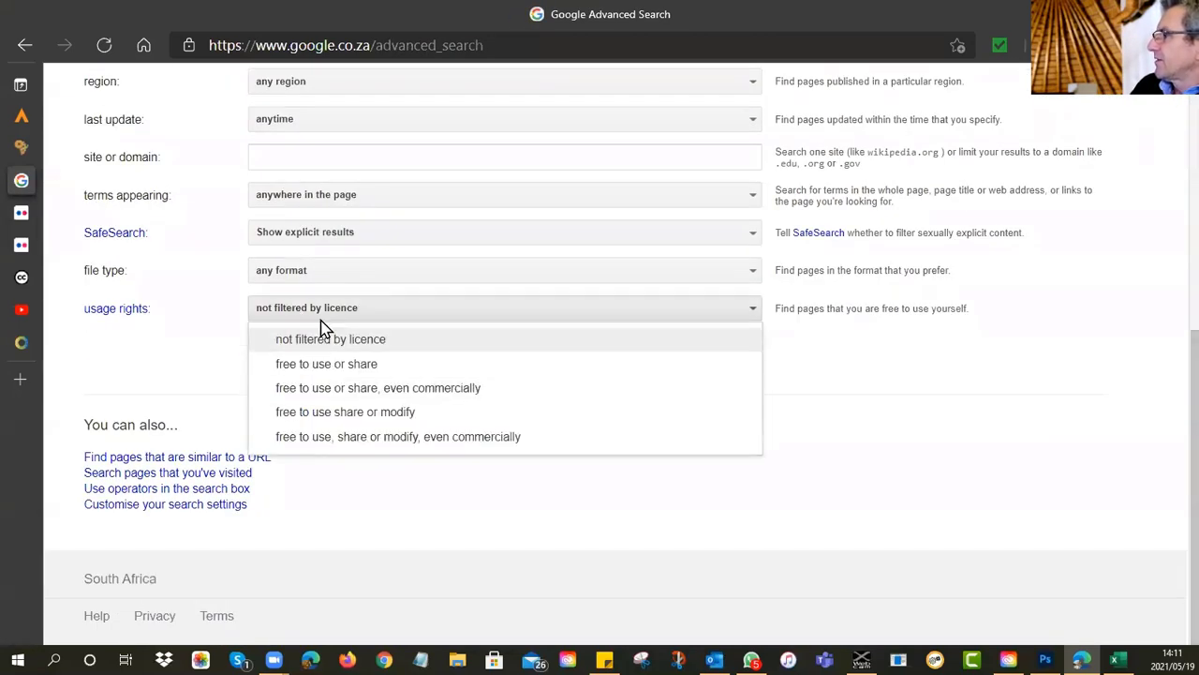
pyautogui.click(178, 373)
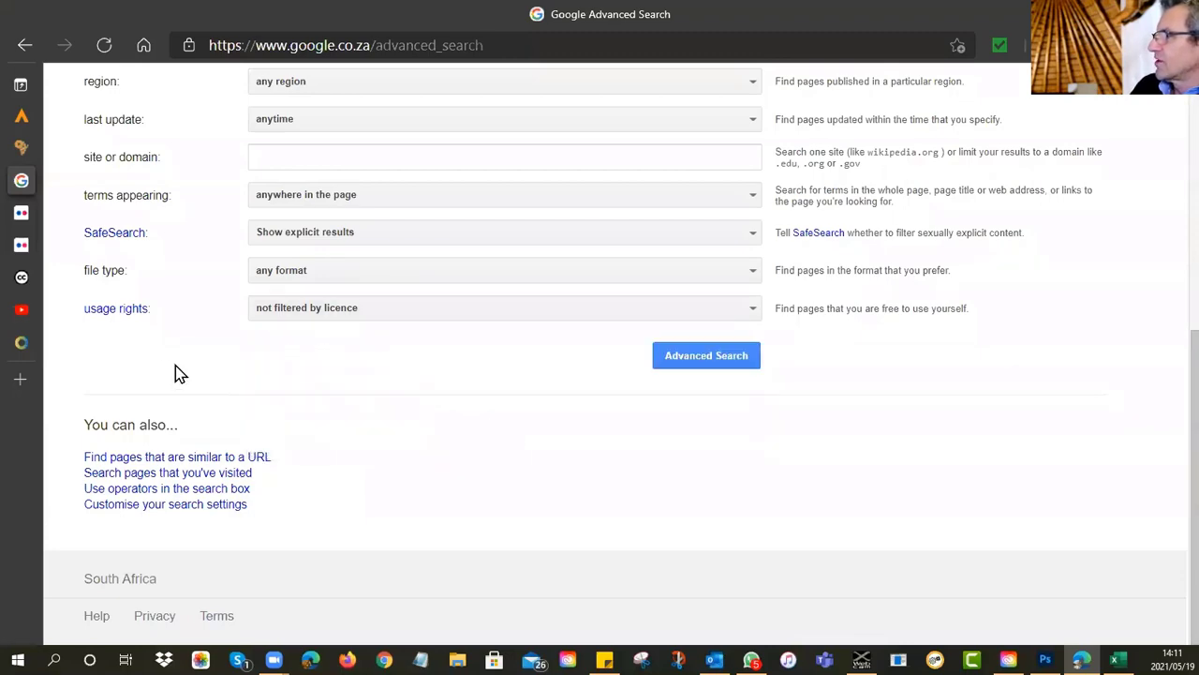
pyautogui.scroll(5, 178, 373)
# Go to images.google.com and search for images of Robert Mugabe.
pyautogui.click(272, 48)
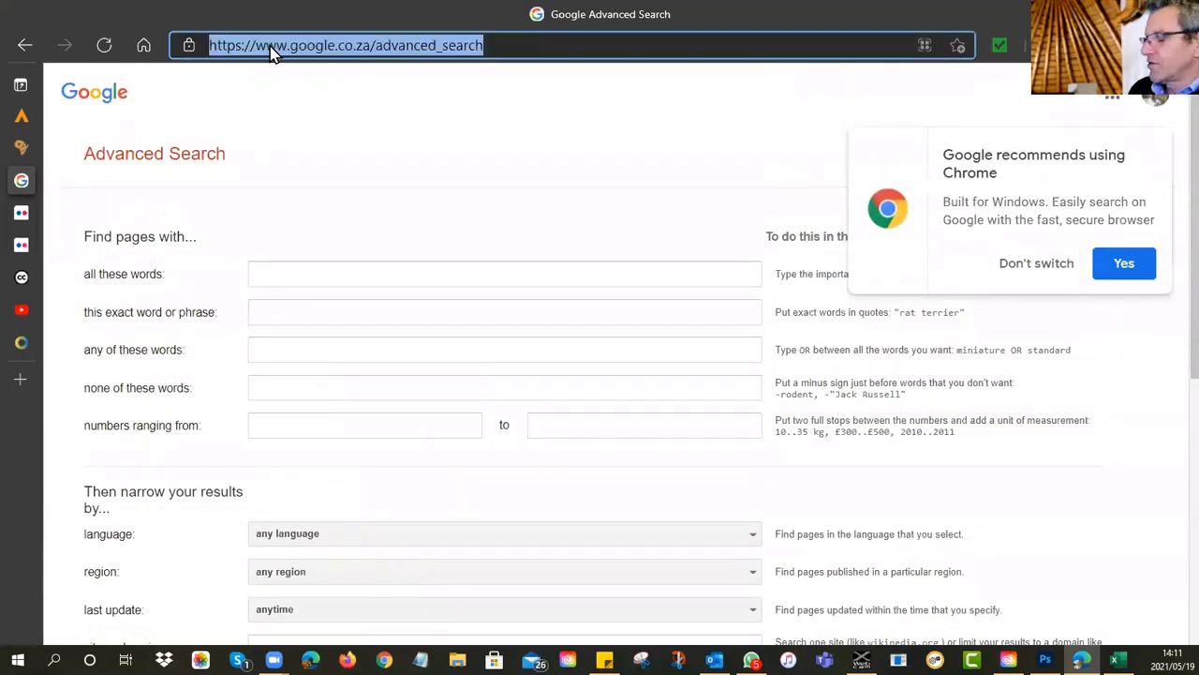
pyautogui.write('images.')
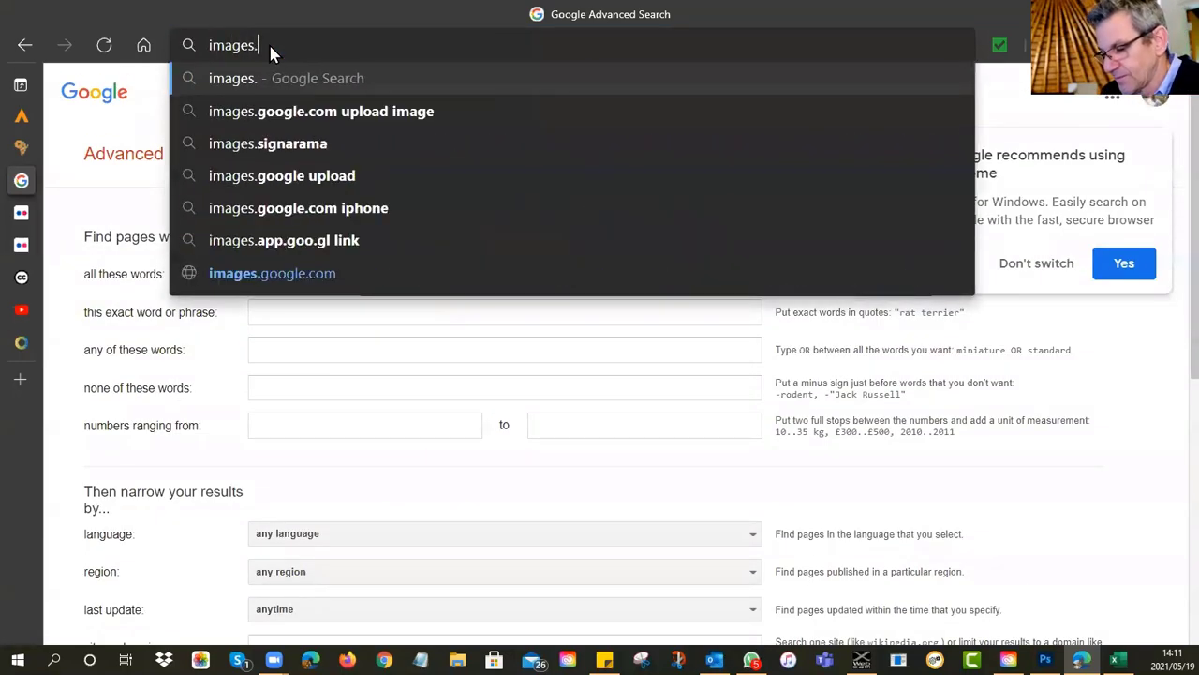
pyautogui.write('google.com')
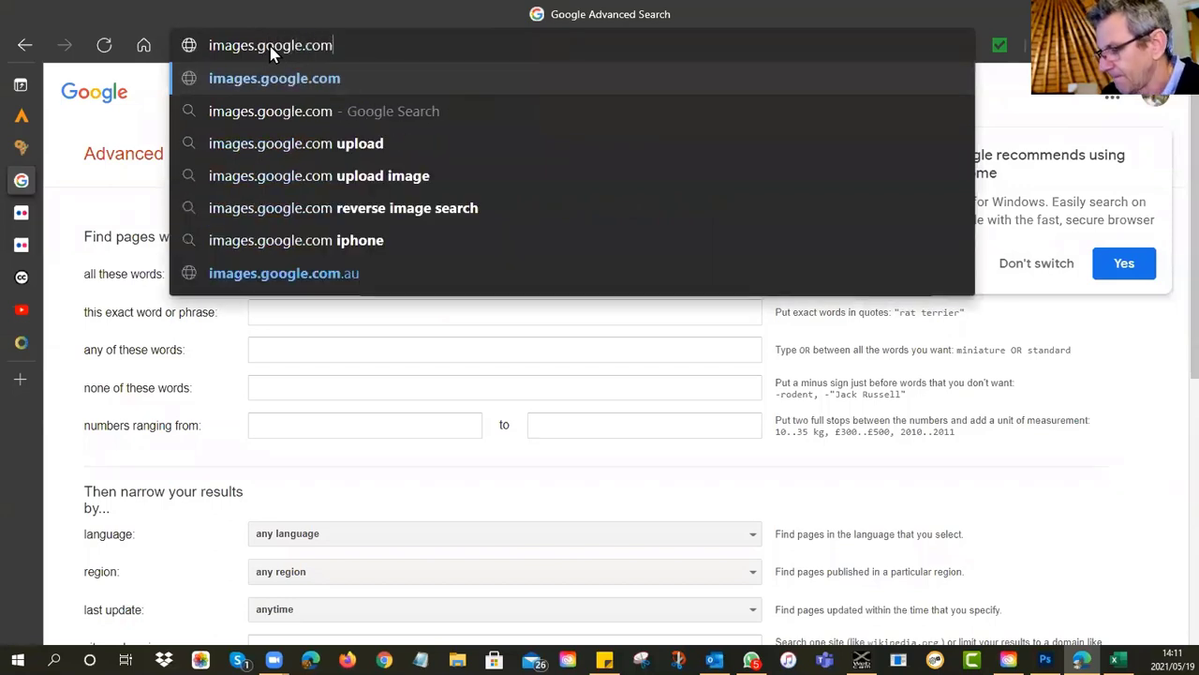
pyautogui.press('Return')
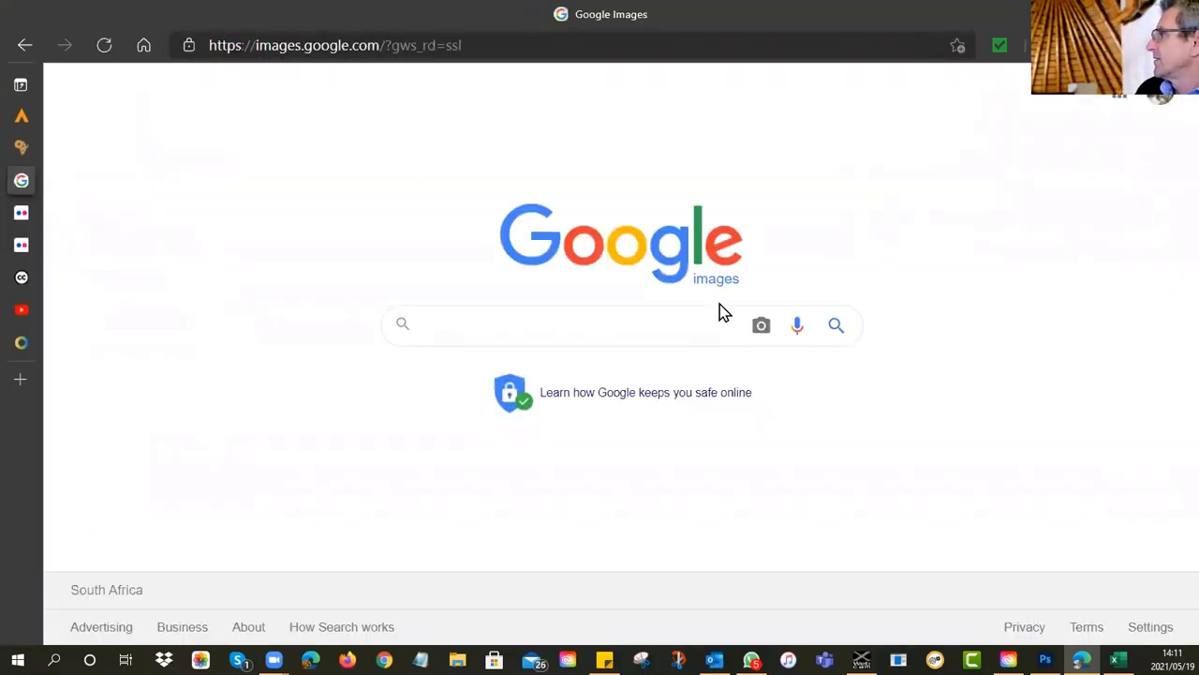
pyautogui.click(676, 324)
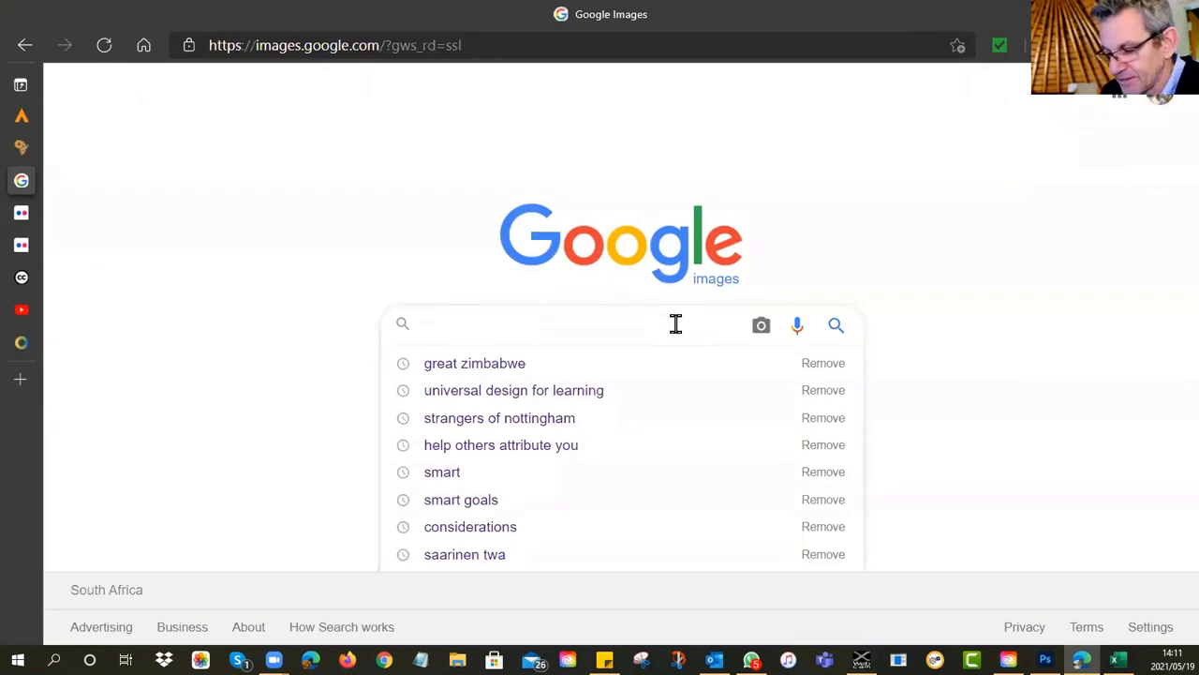
pyautogui.write('Robert Mugabe')
pyautogui.press('Return')
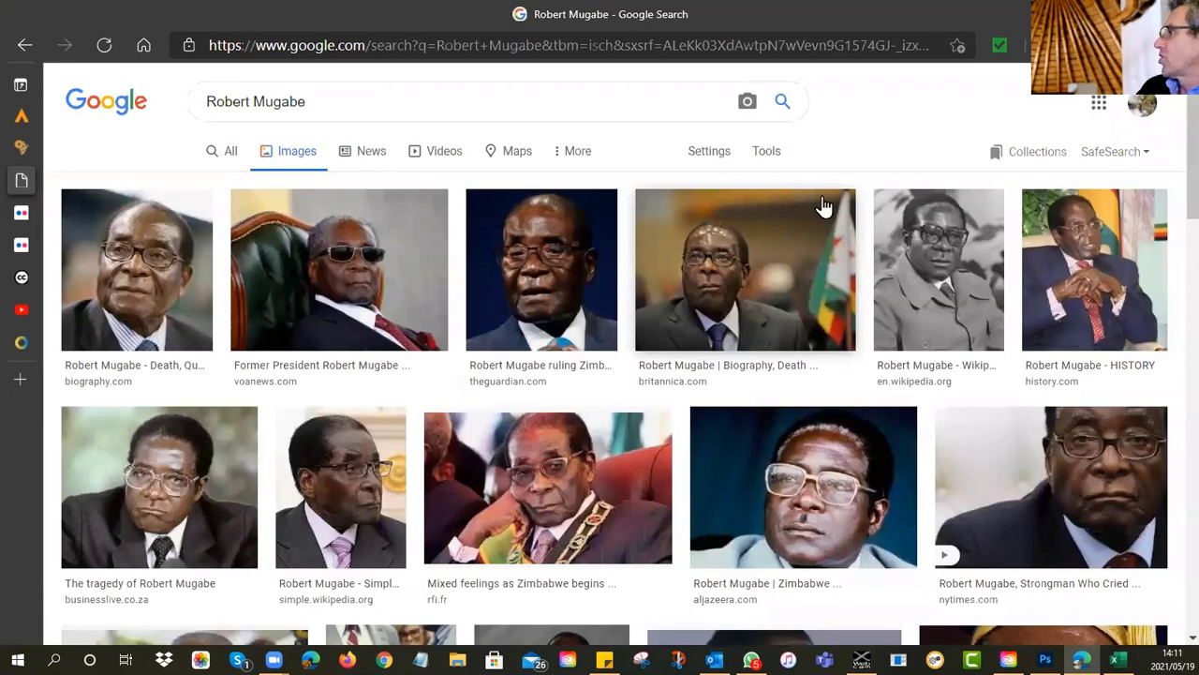
# Filter the Robert Mugabe image results by usage rights to Creative Commons licenses.
pyautogui.click(767, 154)
pyautogui.click(460, 190)
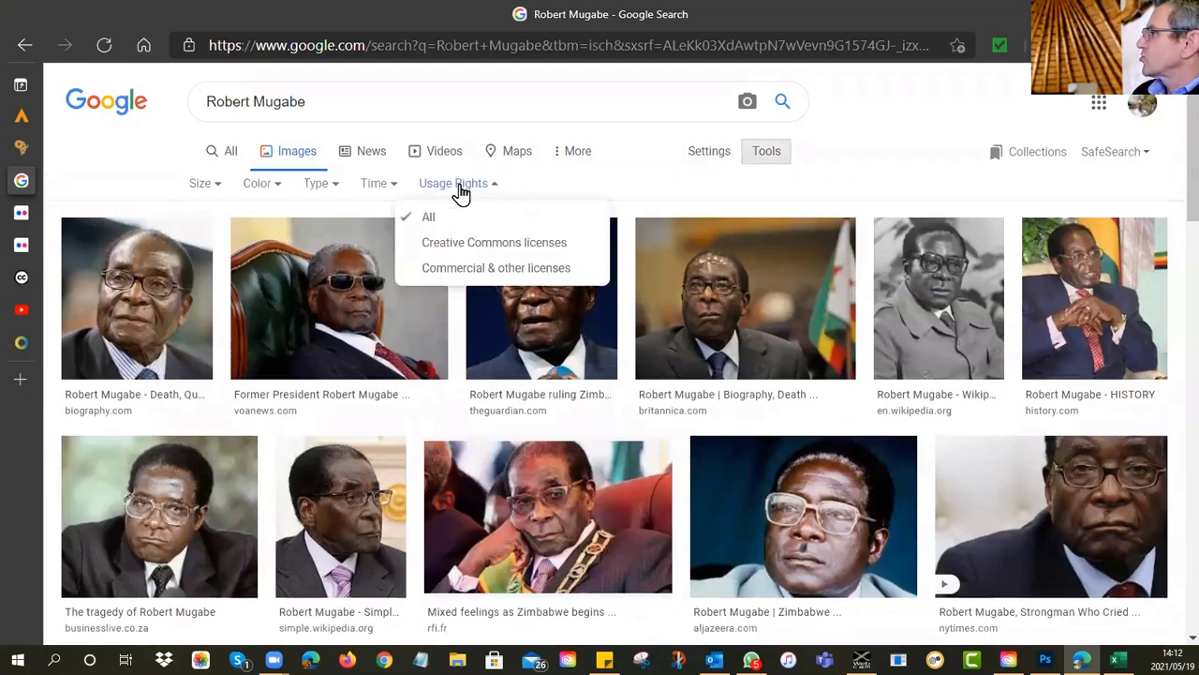
pyautogui.click(461, 249)
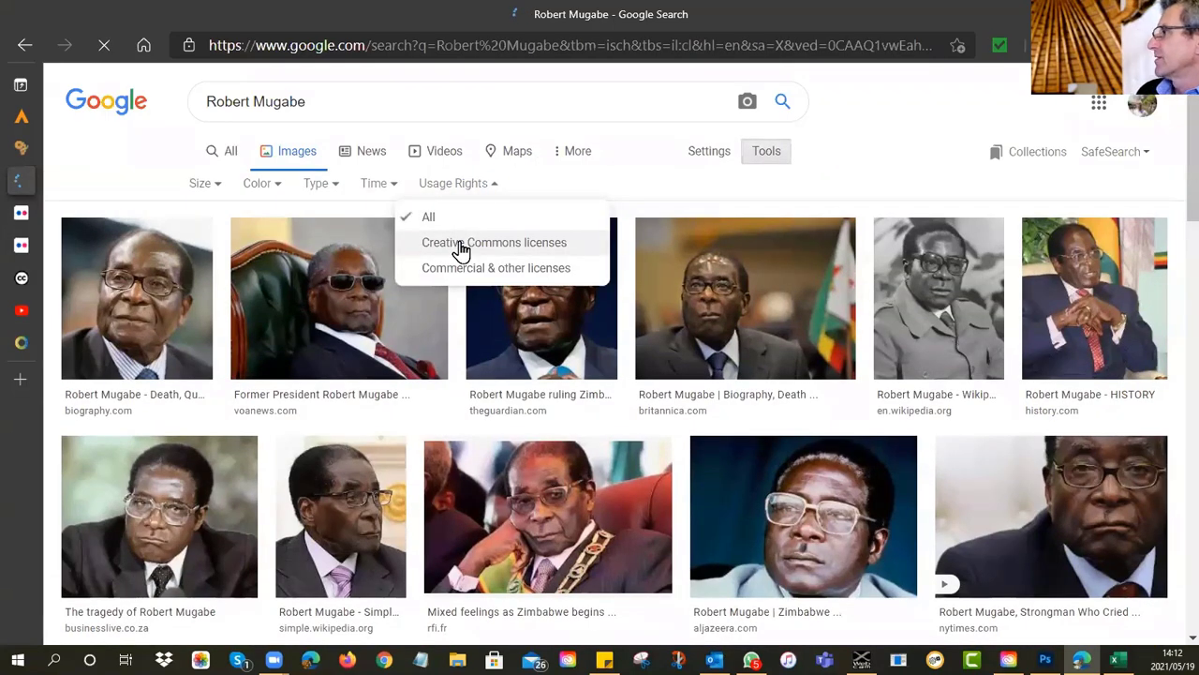
# Look through the Creative Commons licensed images of Robert Mugabe.
pyautogui.scroll(-2, 672, 347)
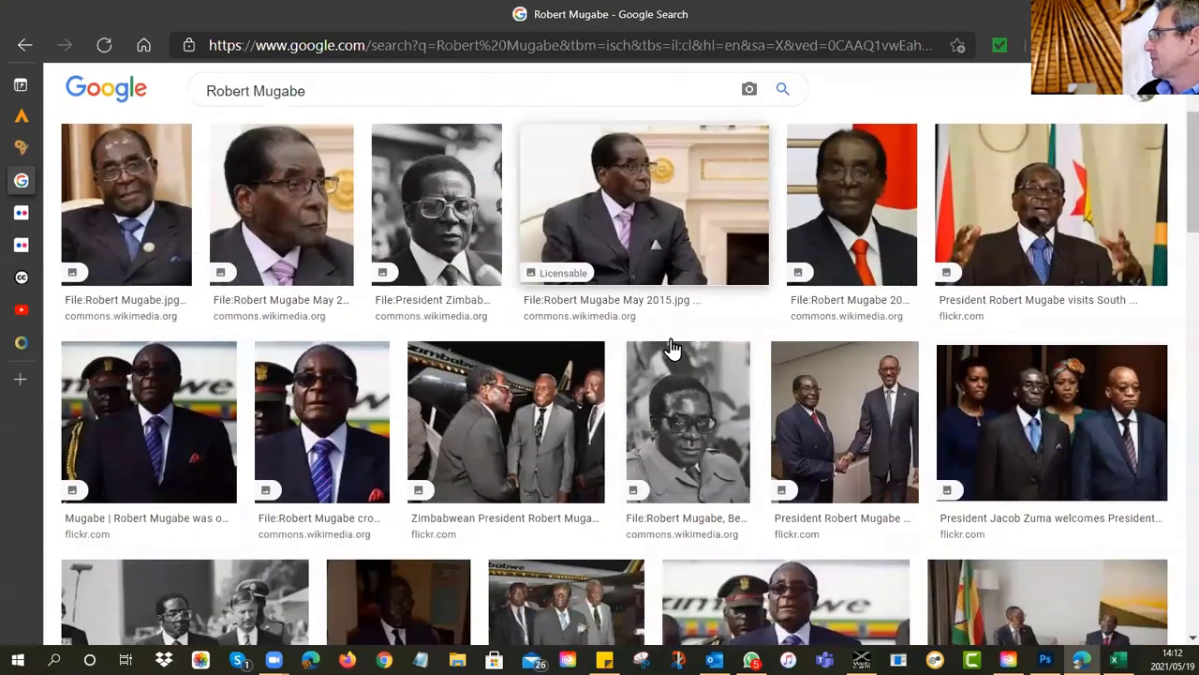
pyautogui.scroll(-4, 672, 348)
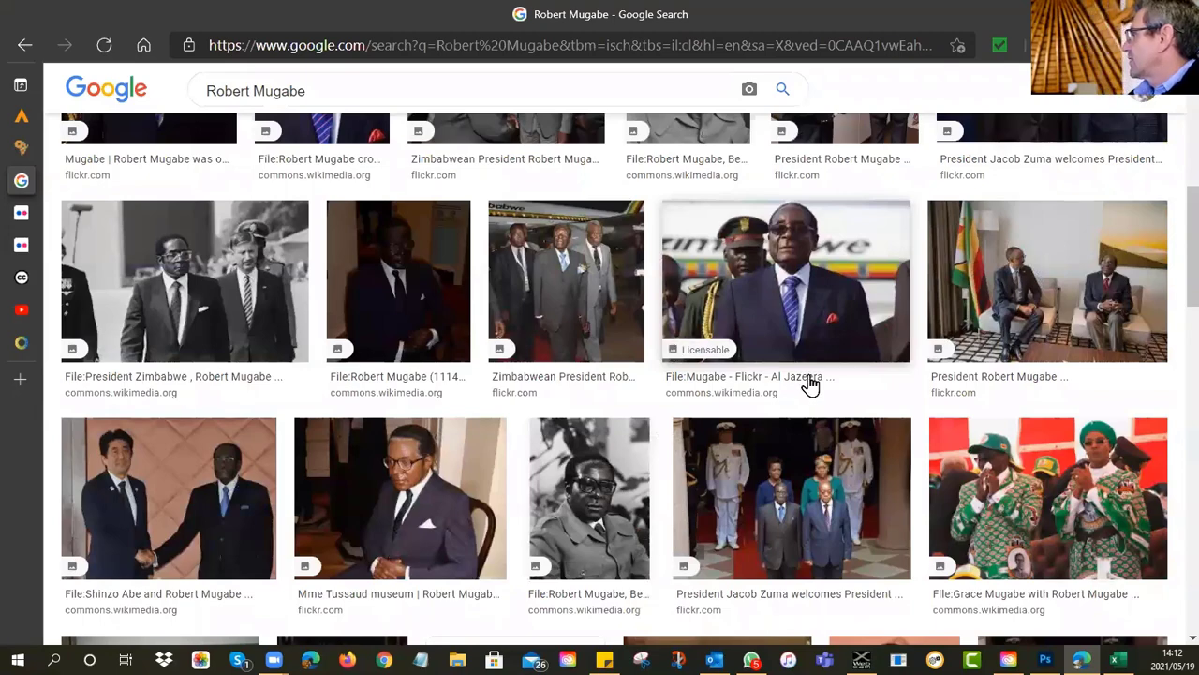
pyautogui.scroll(-8, 825, 387)
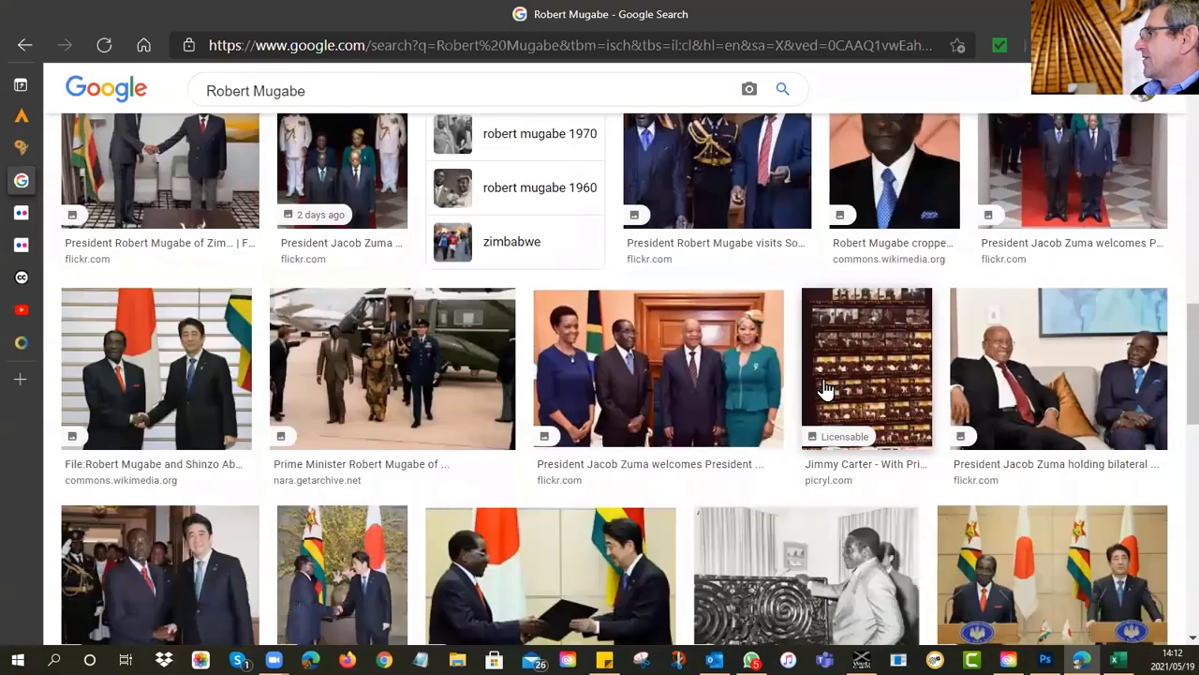
pyautogui.scroll(-10, 825, 387)
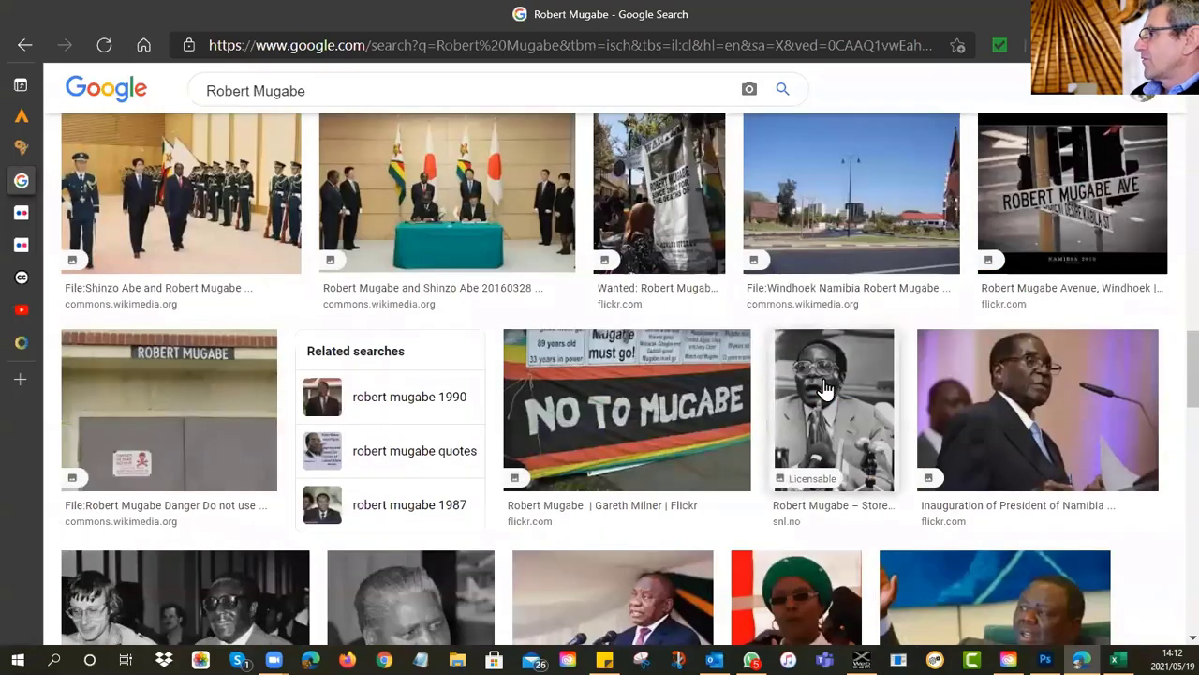
pyautogui.scroll(-2, 825, 387)
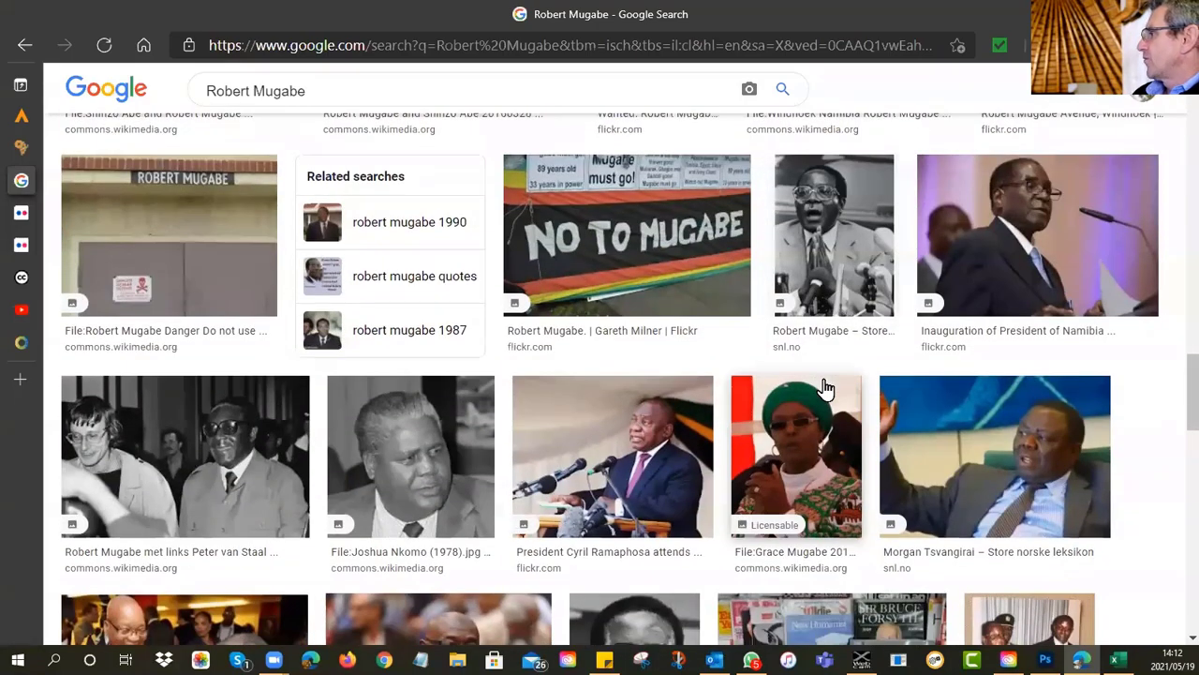
pyautogui.scroll(-4, 824, 387)
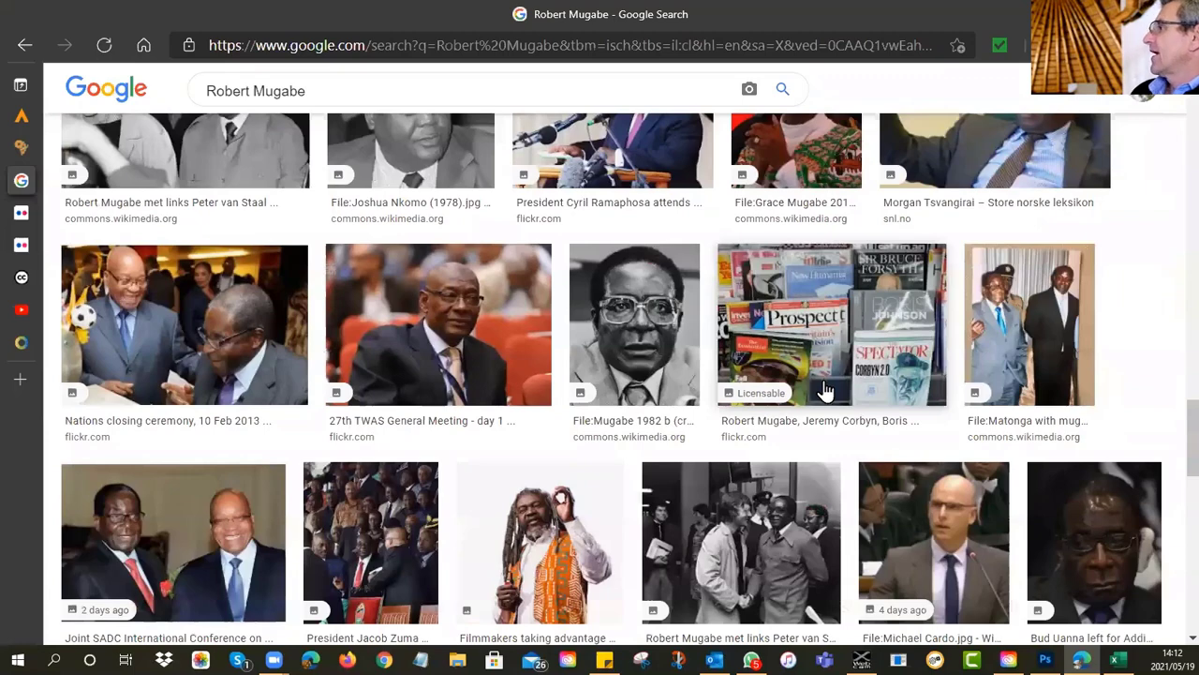
pyautogui.scroll(15, 825, 387)
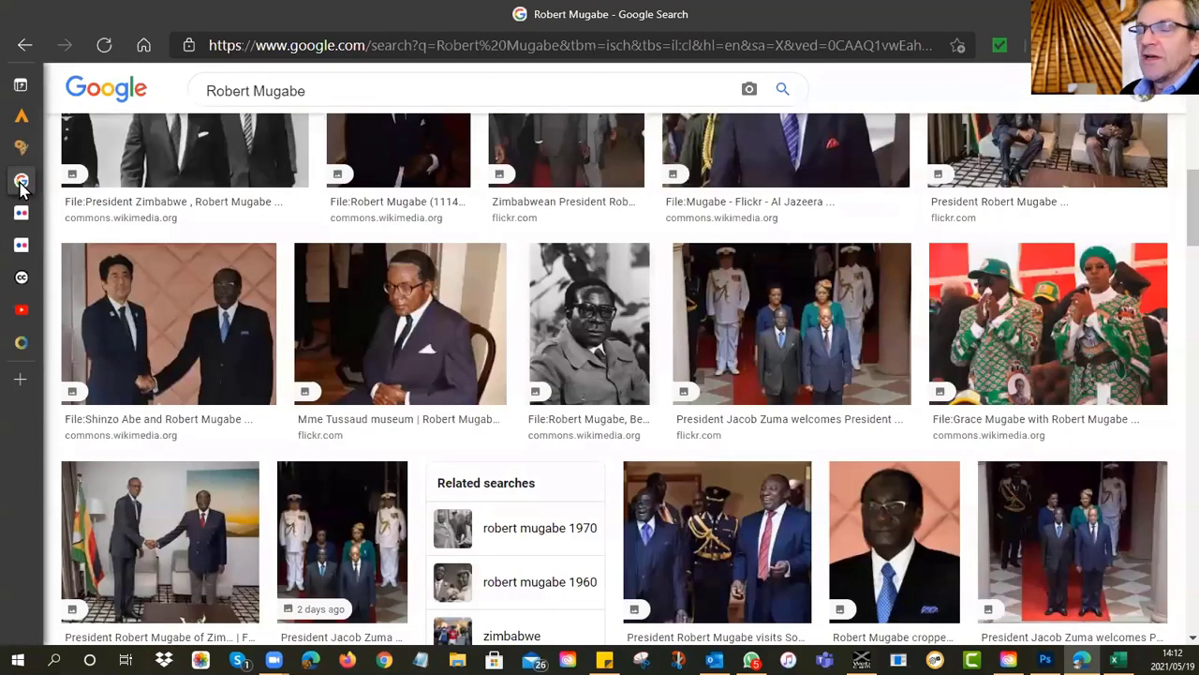
# Switch to the Creative Commons site, open its CC image search and search for Harare.
pyautogui.moveTo(21, 187)
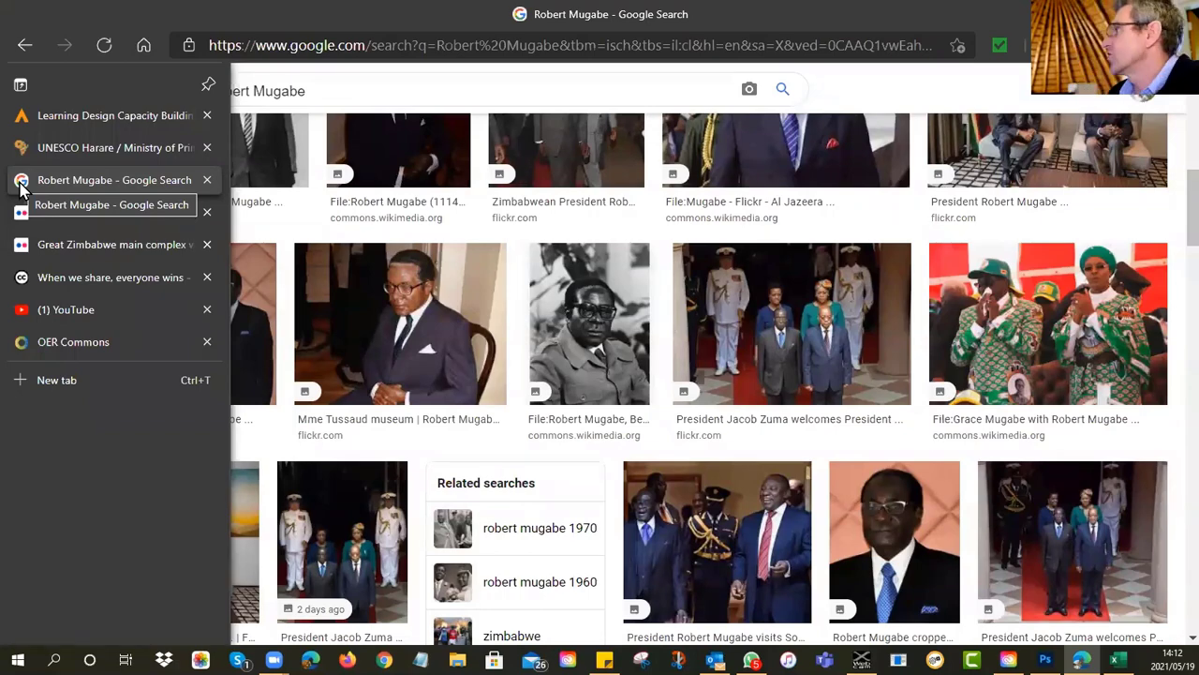
pyautogui.click(70, 277)
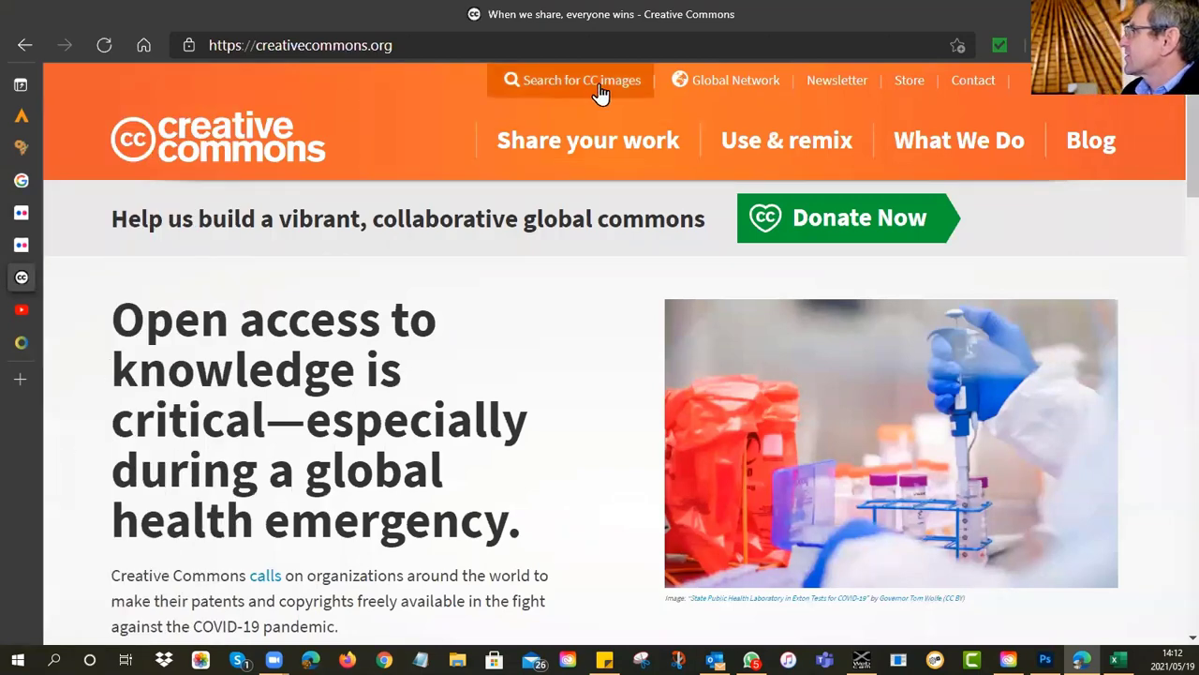
pyautogui.click(541, 89)
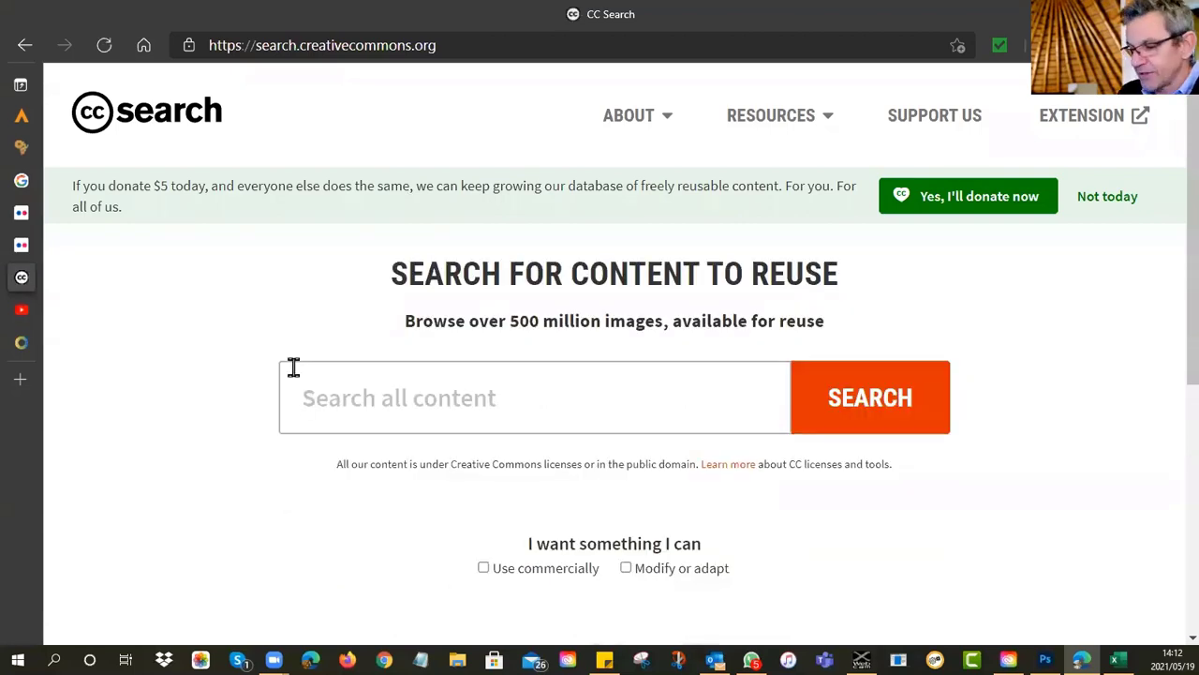
pyautogui.write('Harare')
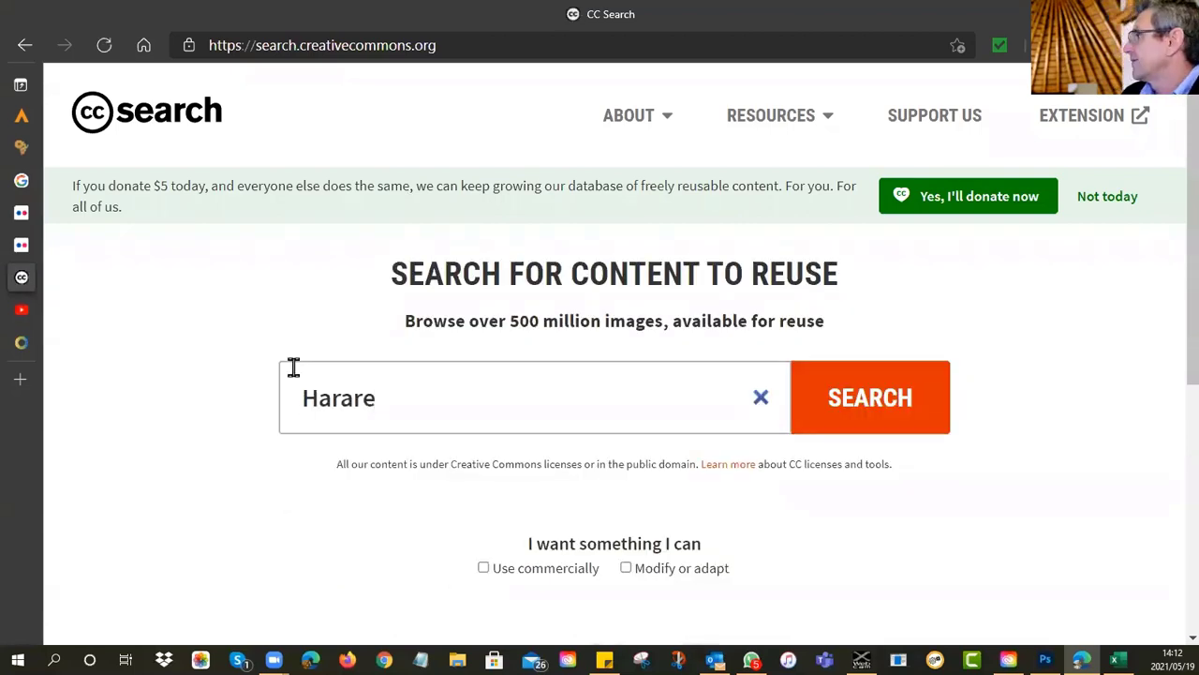
pyautogui.press('Return')
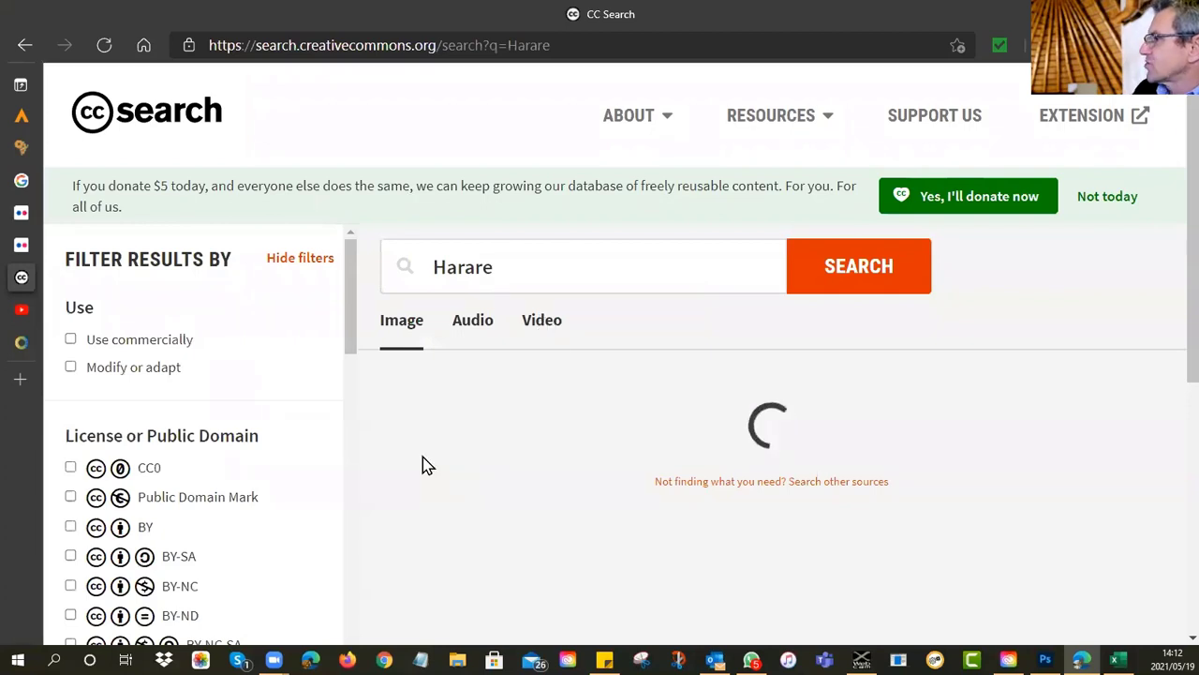
# Review the license filters for the Harare results and restrict the images to the BY license.
pyautogui.scroll(-3, 340, 429)
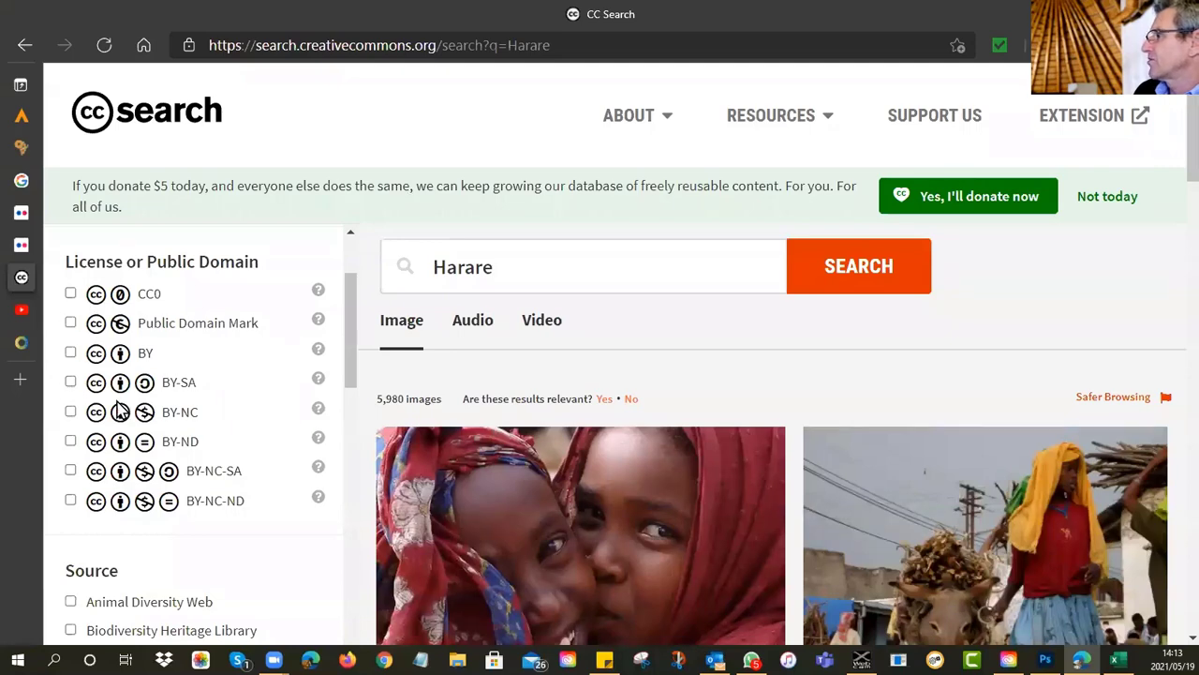
pyautogui.scroll(1, 176, 434)
pyautogui.scroll(1, 176, 434)
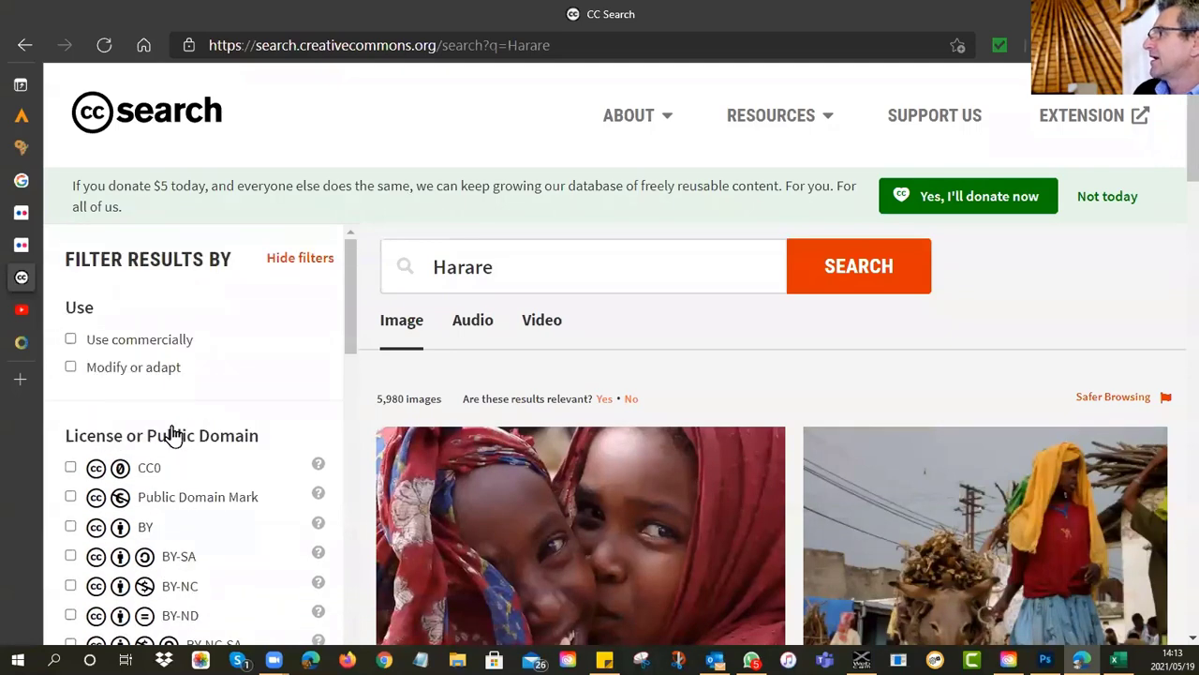
pyautogui.scroll(-1, 176, 433)
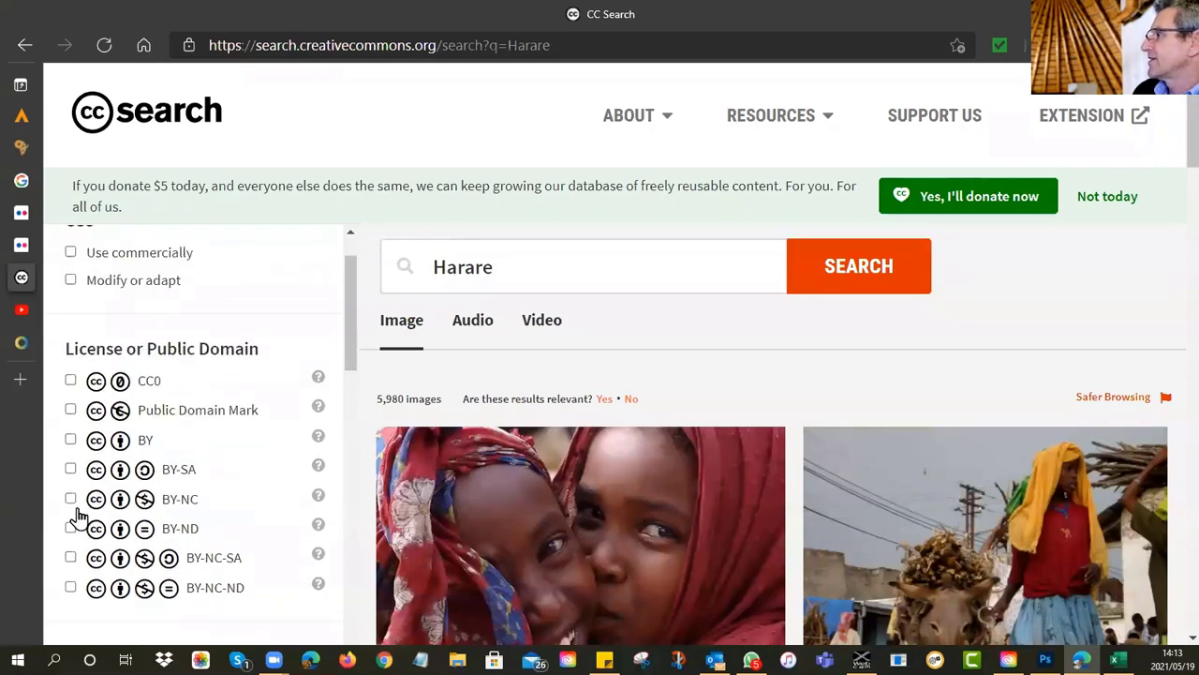
pyautogui.click(70, 440)
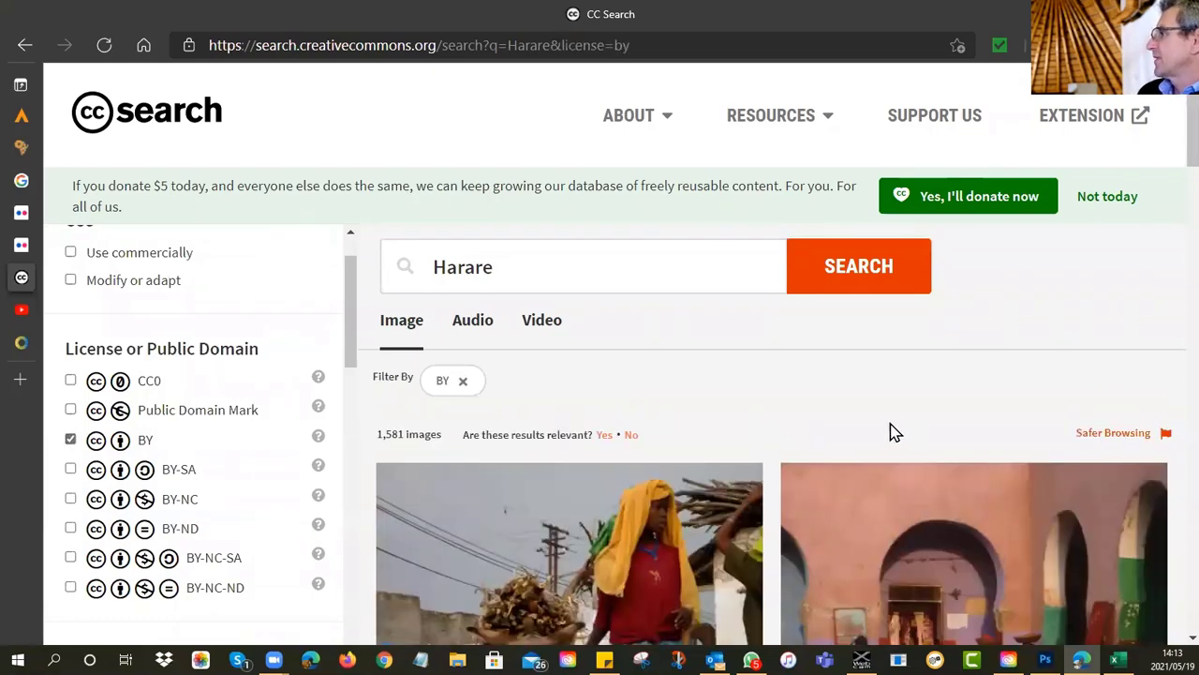
# Look through the BY-licensed images of Harare and return to the start of the results.
pyautogui.scroll(-2, 890, 432)
pyautogui.scroll(-3, 890, 433)
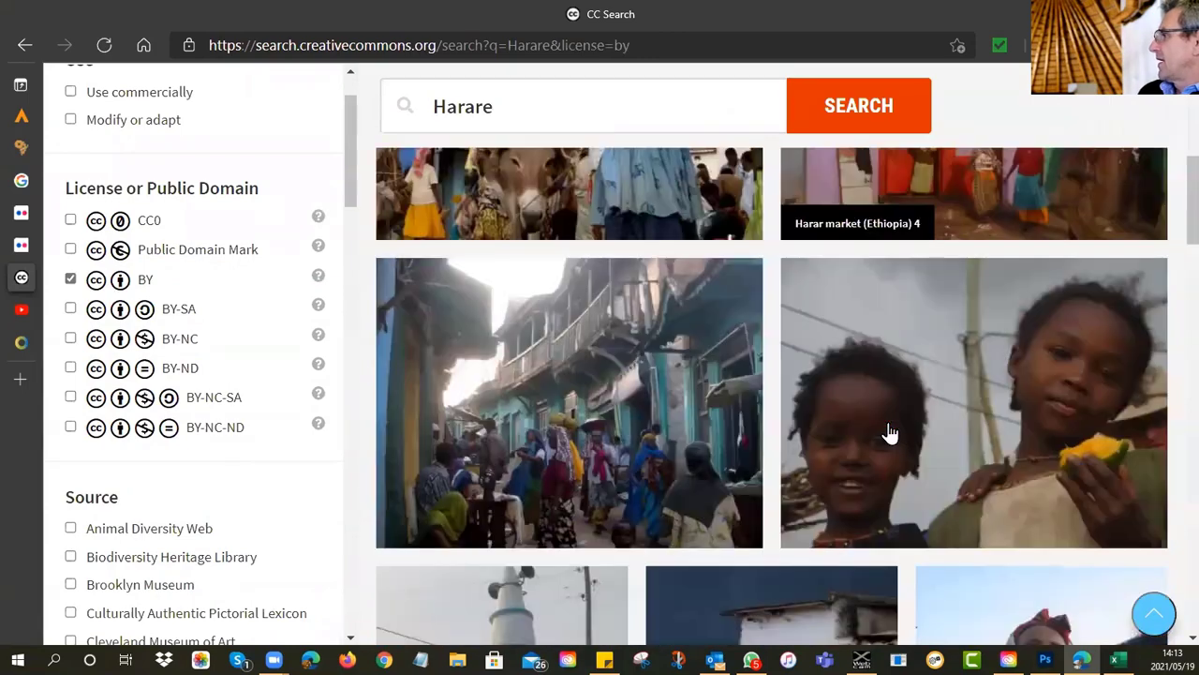
pyautogui.scroll(-8, 890, 433)
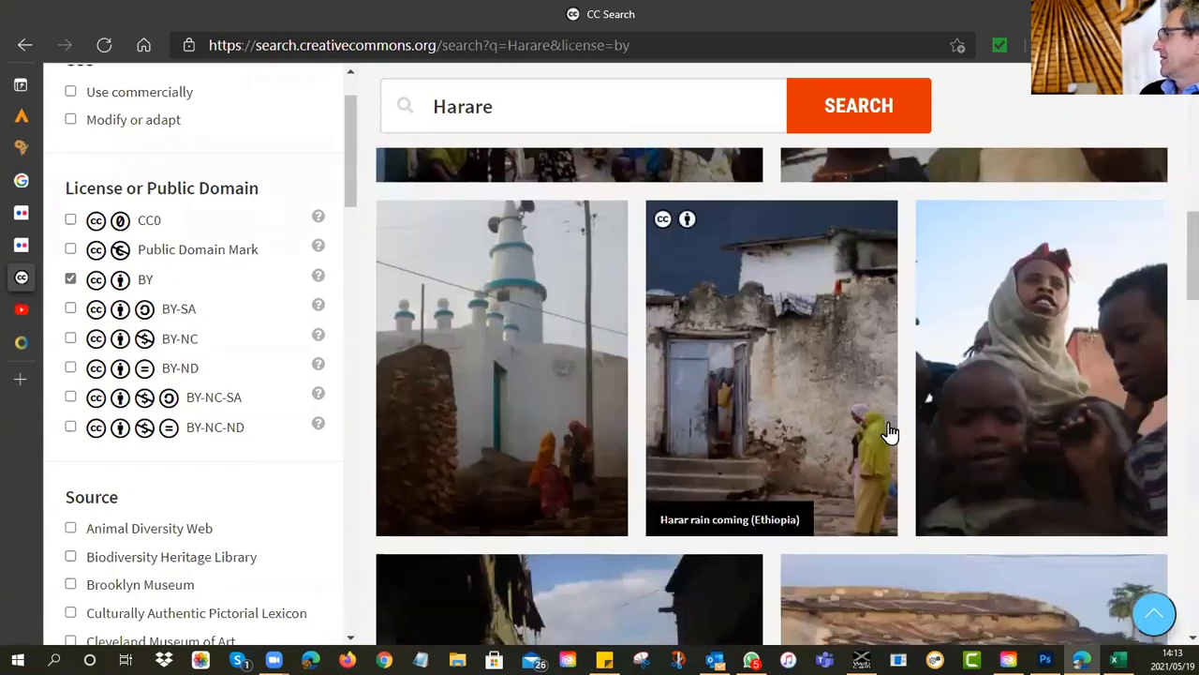
pyautogui.scroll(-5, 890, 433)
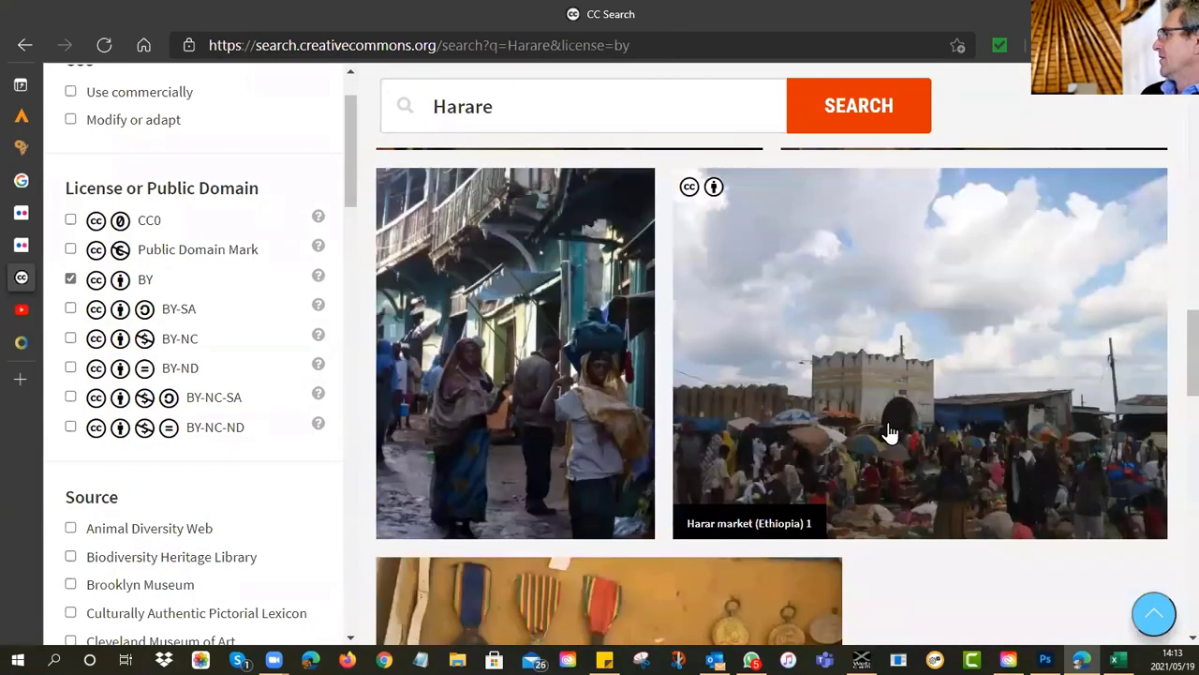
pyautogui.scroll(-8, 890, 433)
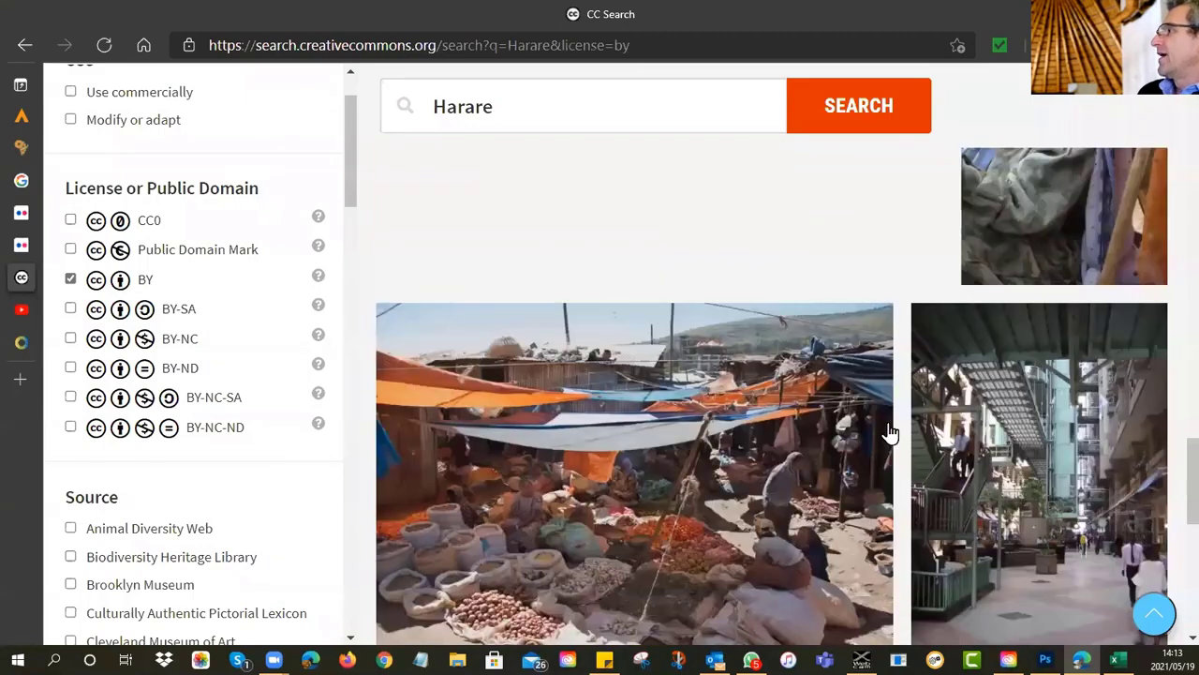
pyautogui.scroll(10, 890, 433)
pyautogui.click(858, 132)
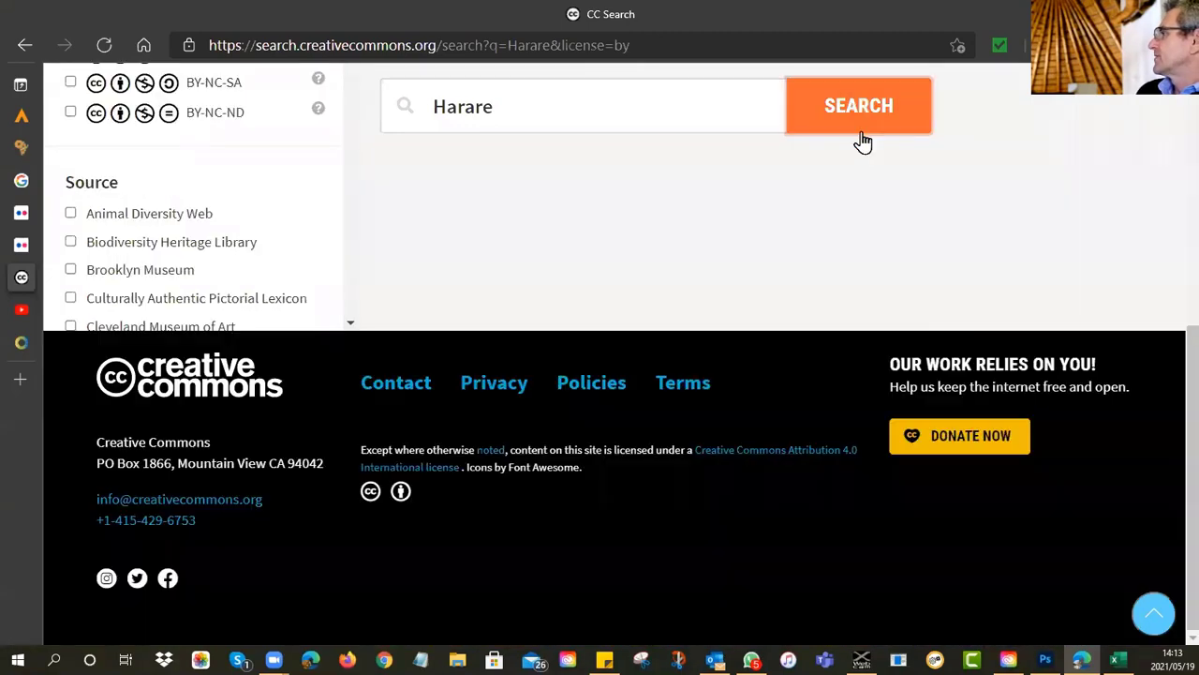
pyautogui.click(850, 117)
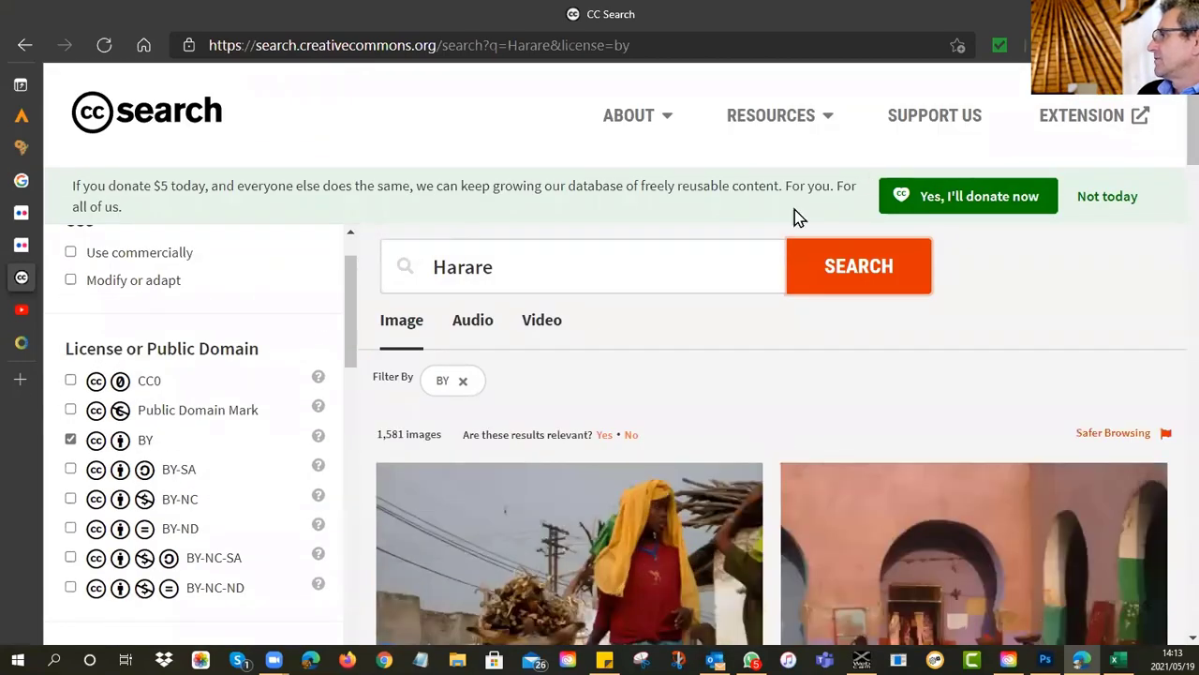
# Search for Mutare with the BY license filter kept, and look through the resulting images.
pyautogui.click(504, 268)
pyautogui.moveTo(503, 268); pyautogui.dragTo(384, 266)
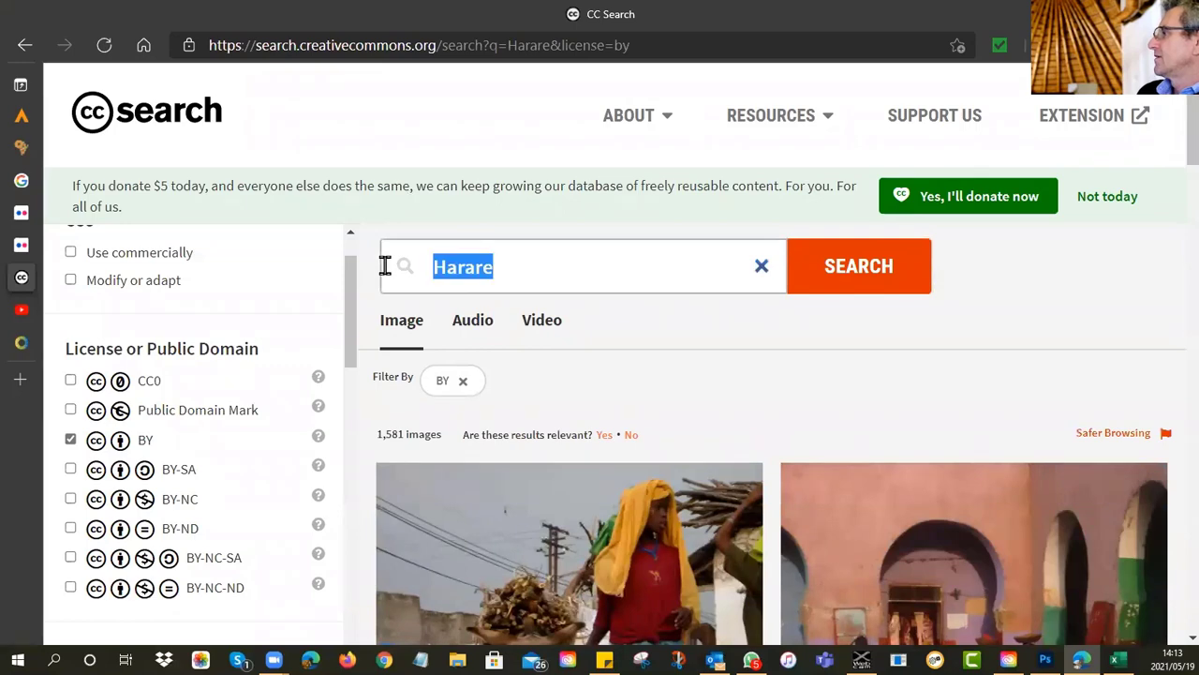
pyautogui.write('Mut')
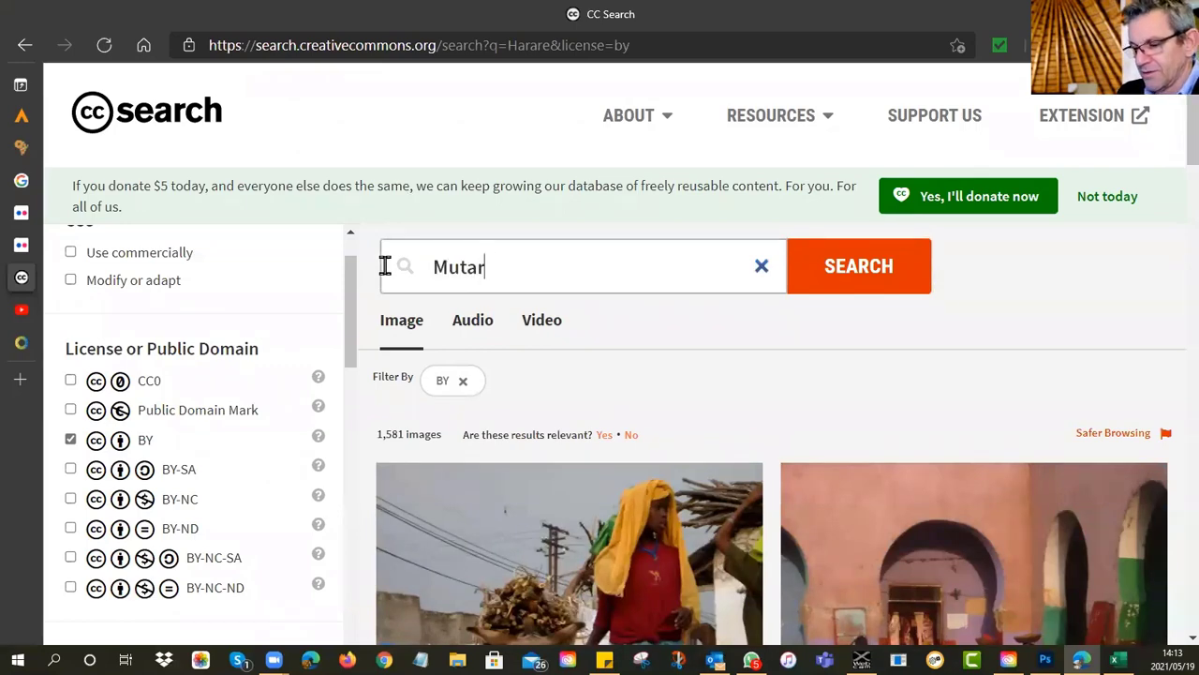
pyautogui.press('Return')
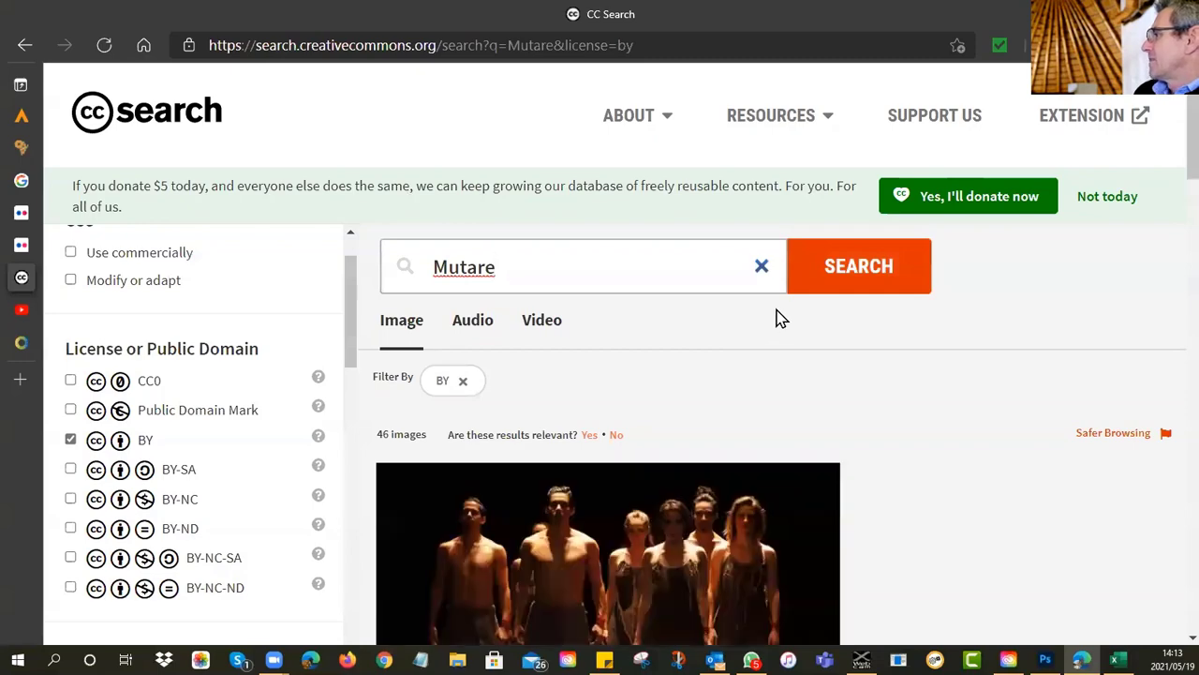
pyautogui.scroll(-2, 777, 318)
pyautogui.scroll(-8, 777, 318)
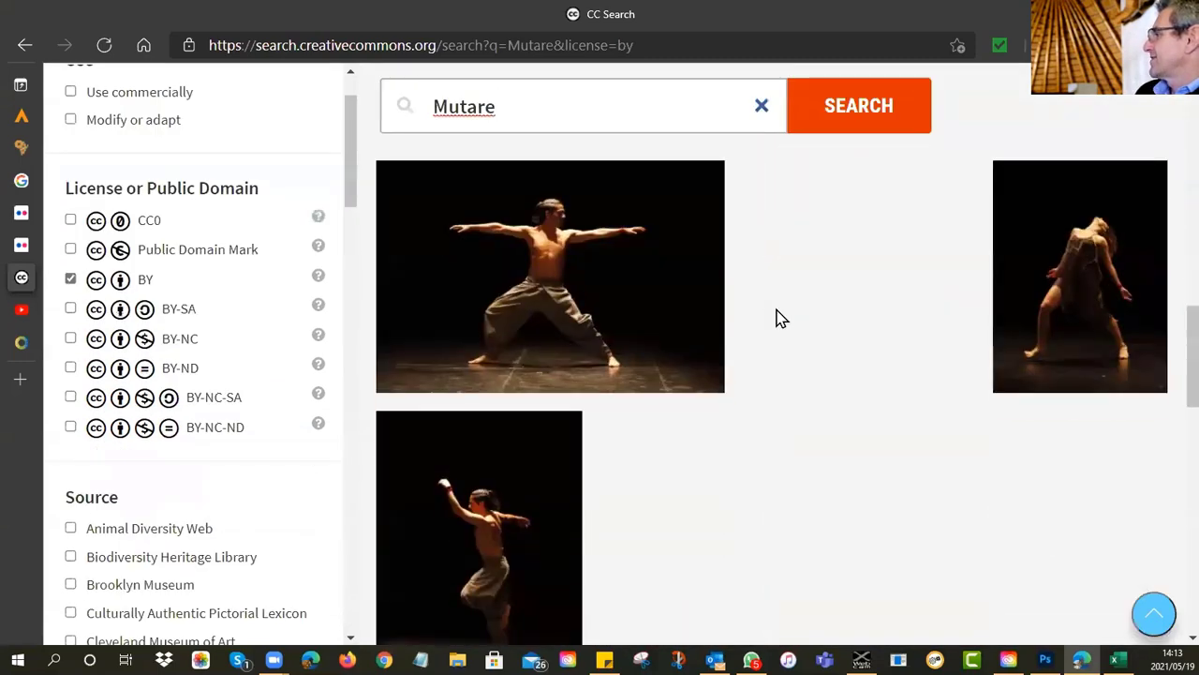
pyautogui.scroll(10, 777, 319)
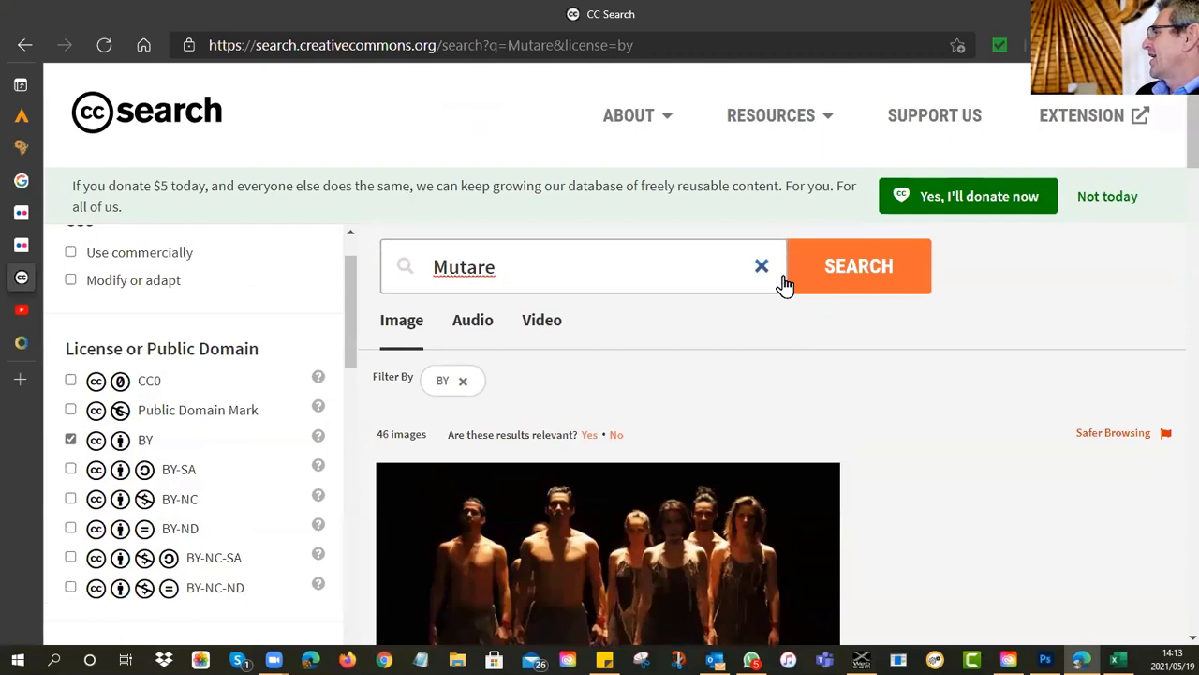
# Replace the search term with Africa and search for BY-licensed images.
pyautogui.click(761, 266)
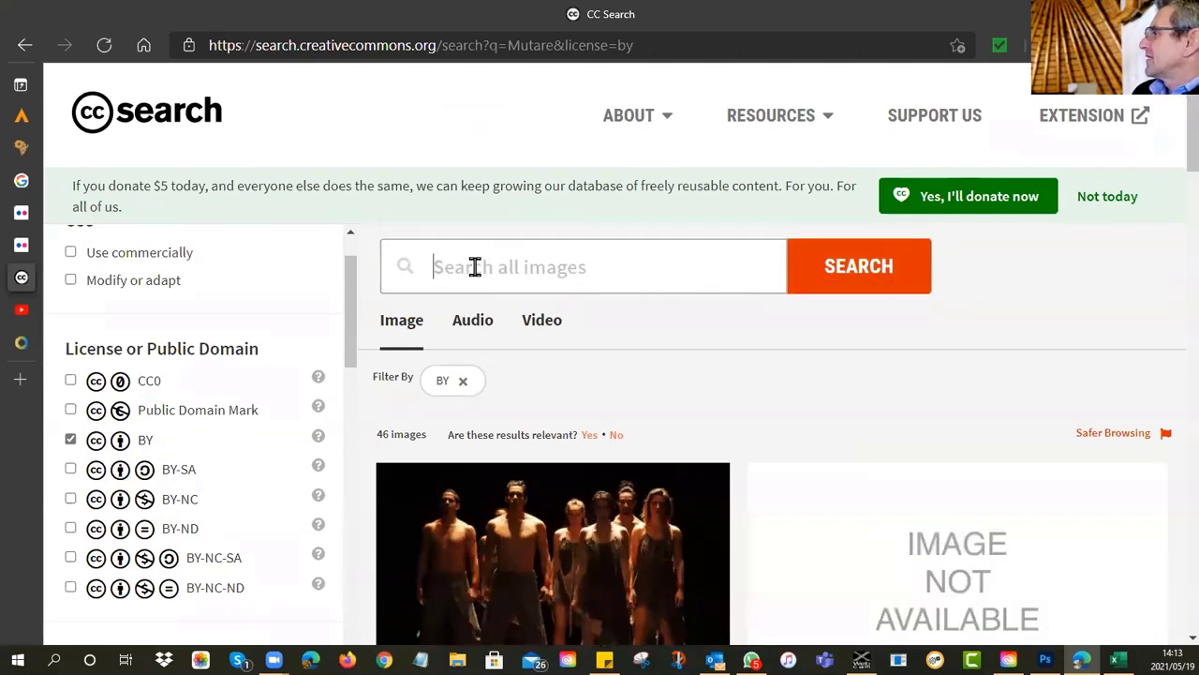
pyautogui.write('Africa')
pyautogui.press('Return')
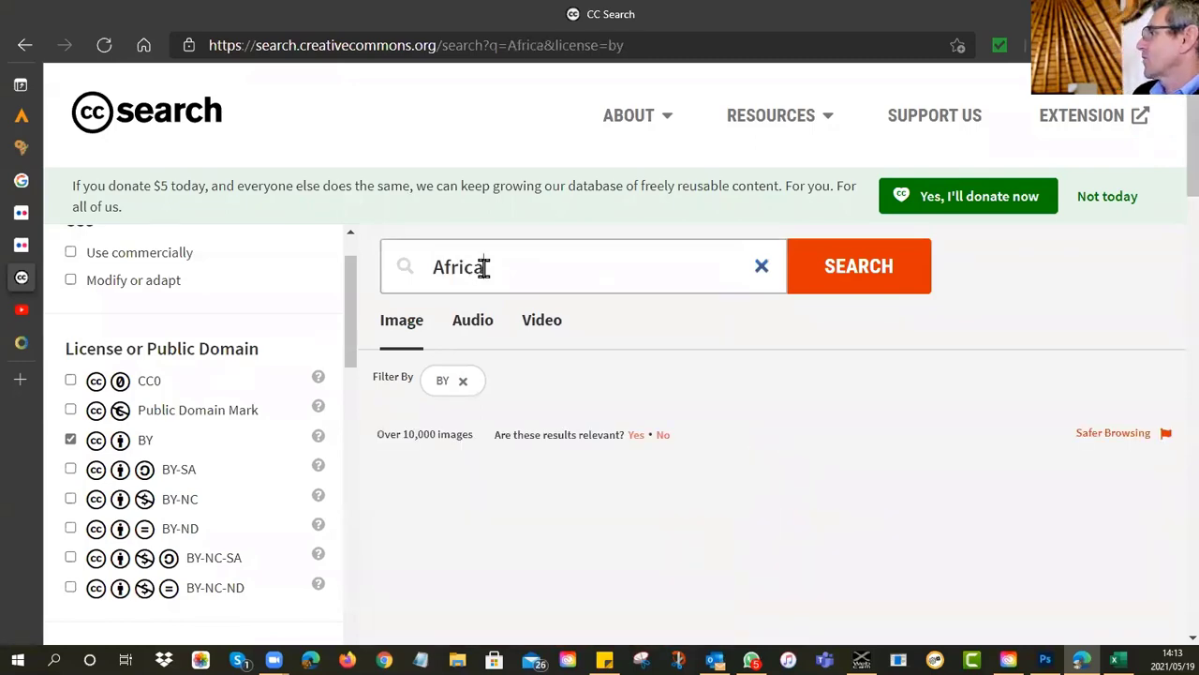
# Look through the BY-licensed images of Africa and return to the start of the results.
pyautogui.scroll(-2, 649, 410)
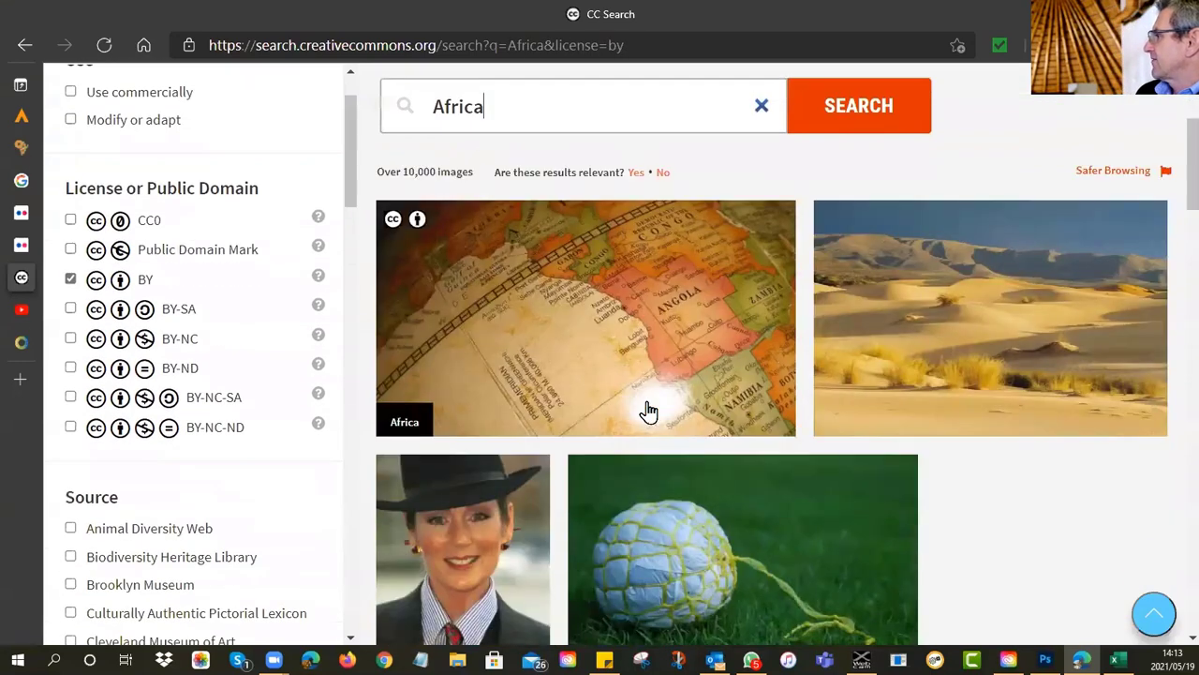
pyautogui.scroll(-2, 687, 396)
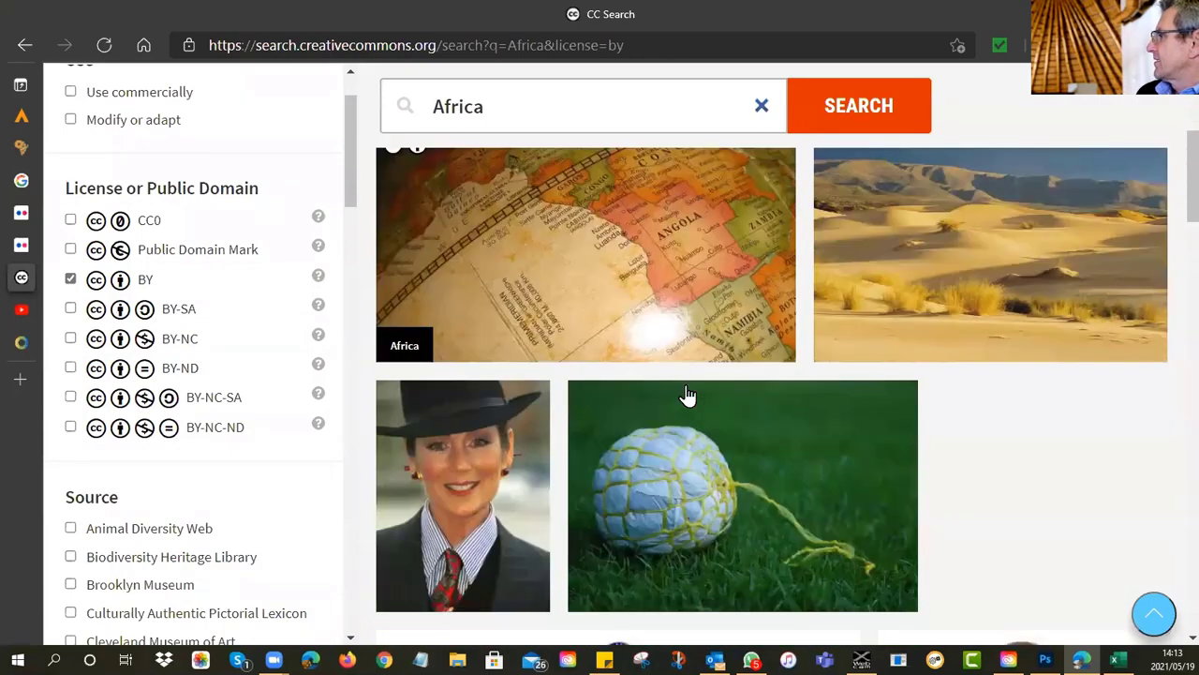
pyautogui.scroll(-12, 687, 395)
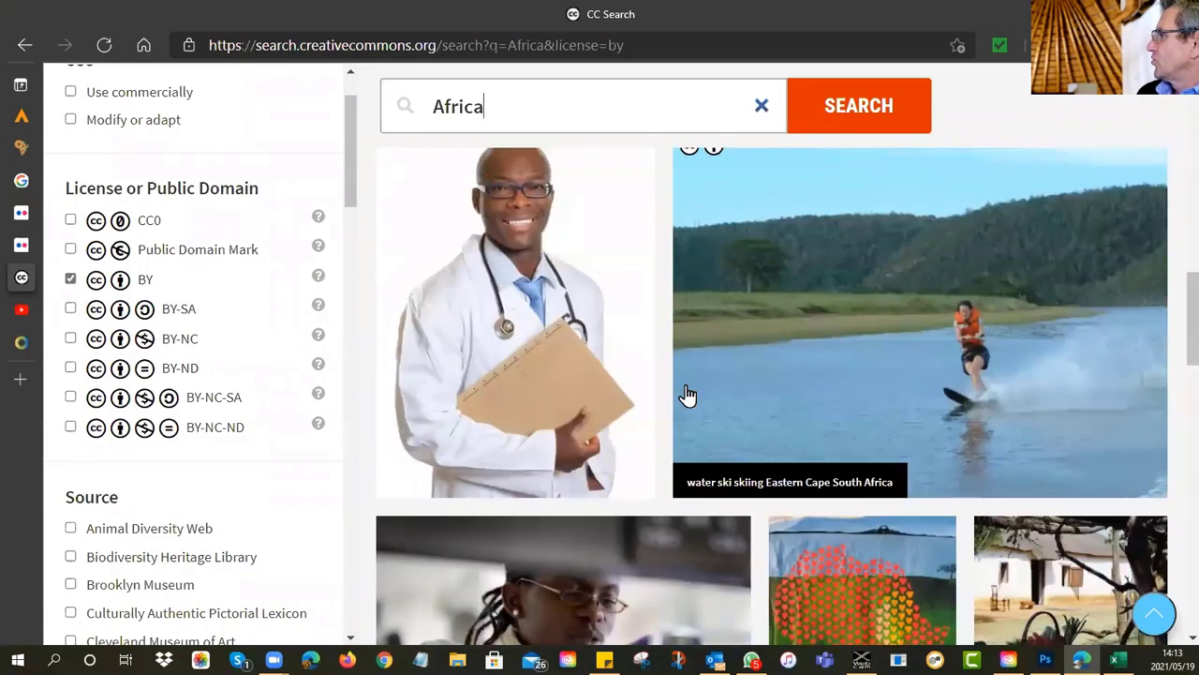
pyautogui.scroll(3, 687, 396)
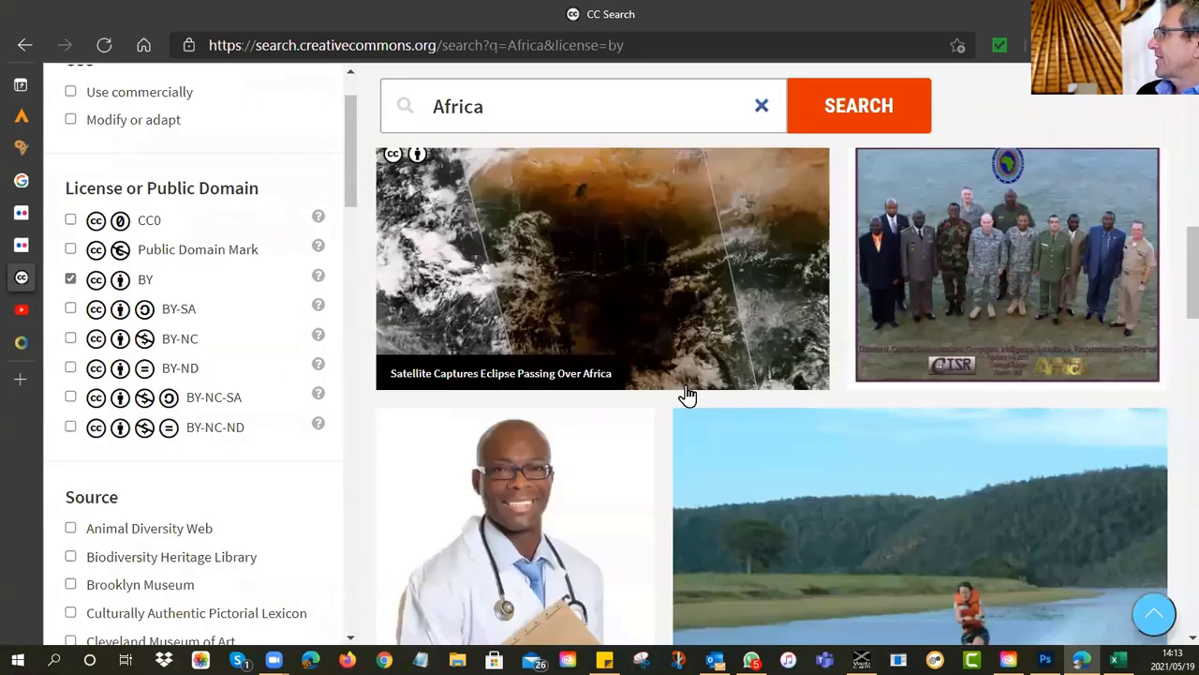
pyautogui.scroll(5, 687, 396)
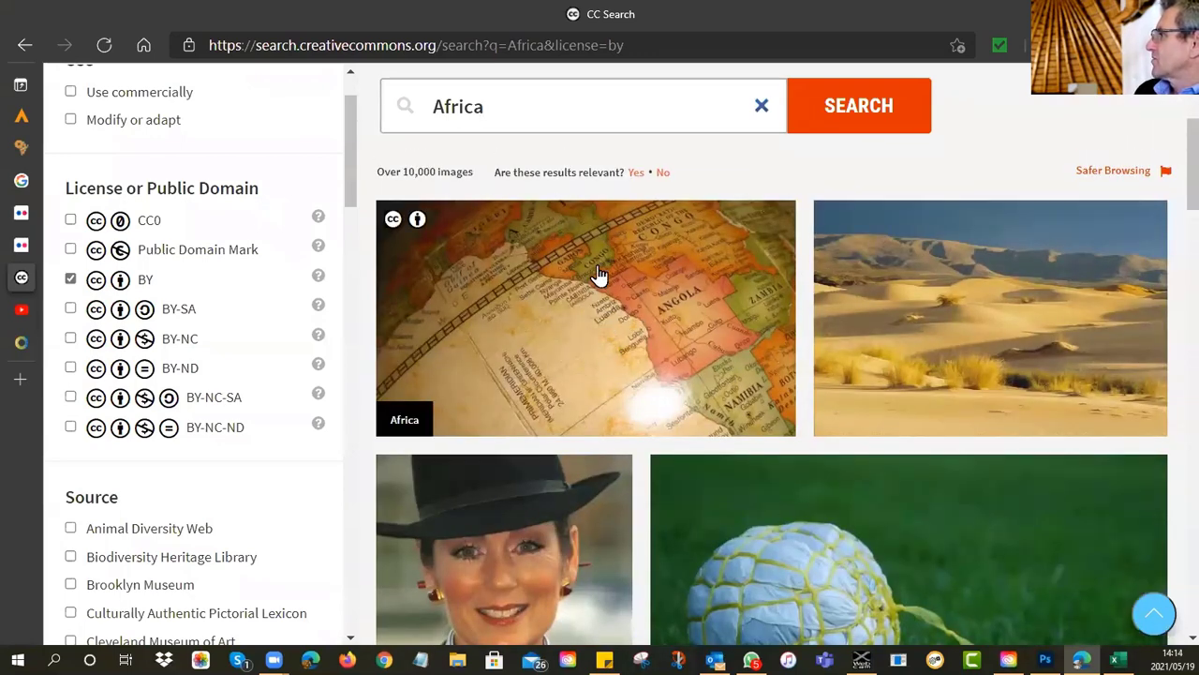
pyautogui.scroll(-5, 707, 310)
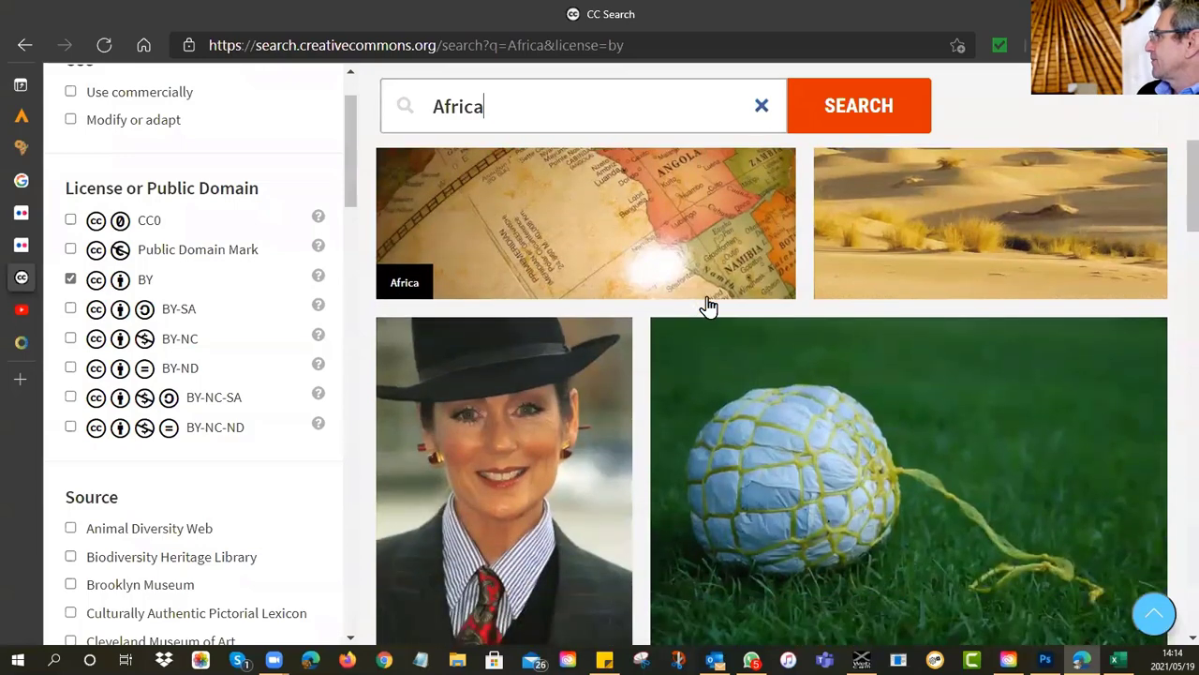
pyautogui.scroll(-5, 708, 308)
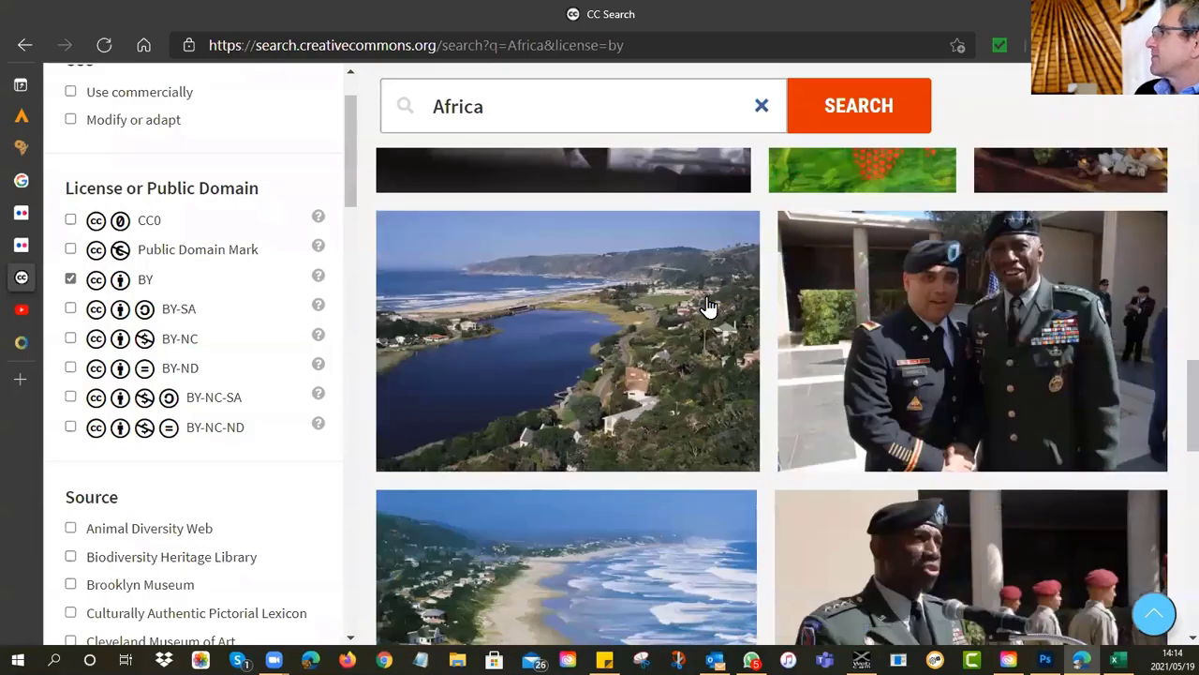
pyautogui.scroll(15, 707, 309)
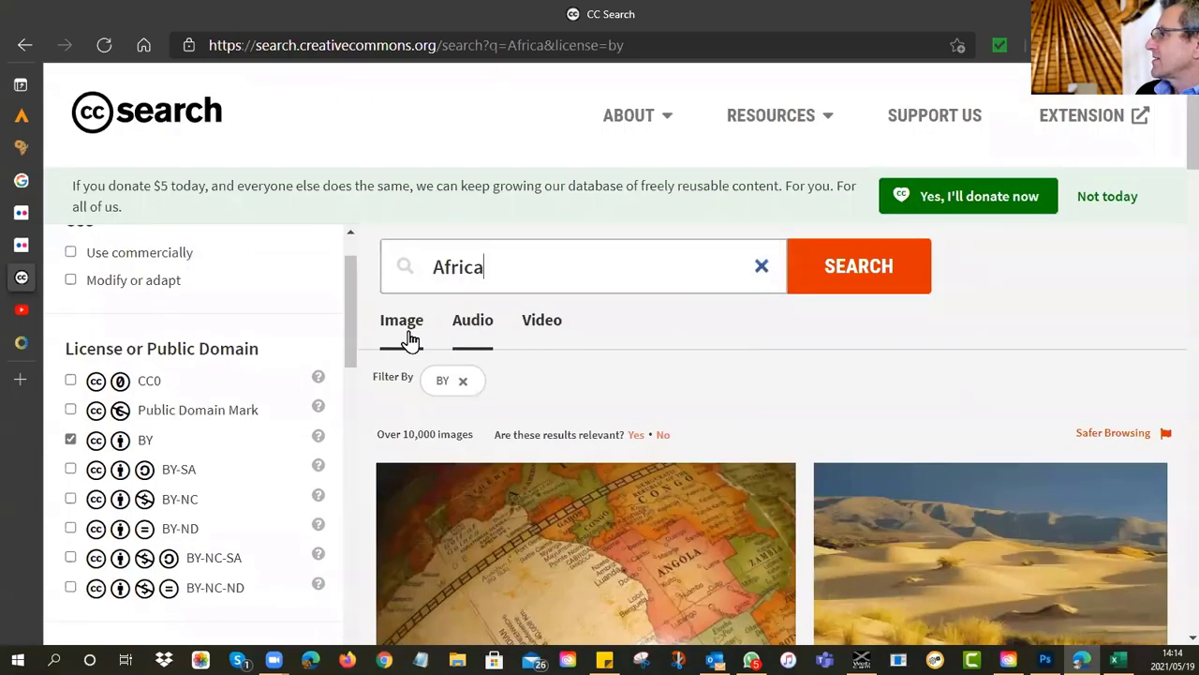
# Change the Africa search from images to audio and open SoundCloud as the source.
pyautogui.click(474, 324)
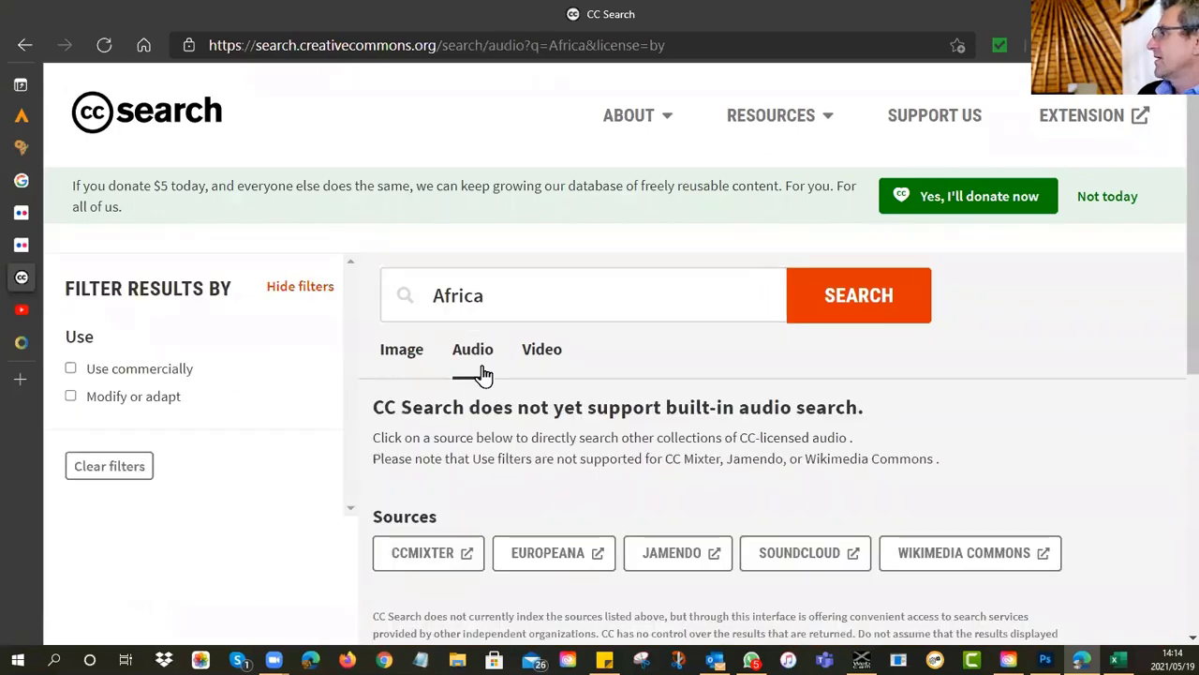
pyautogui.scroll(-2, 635, 436)
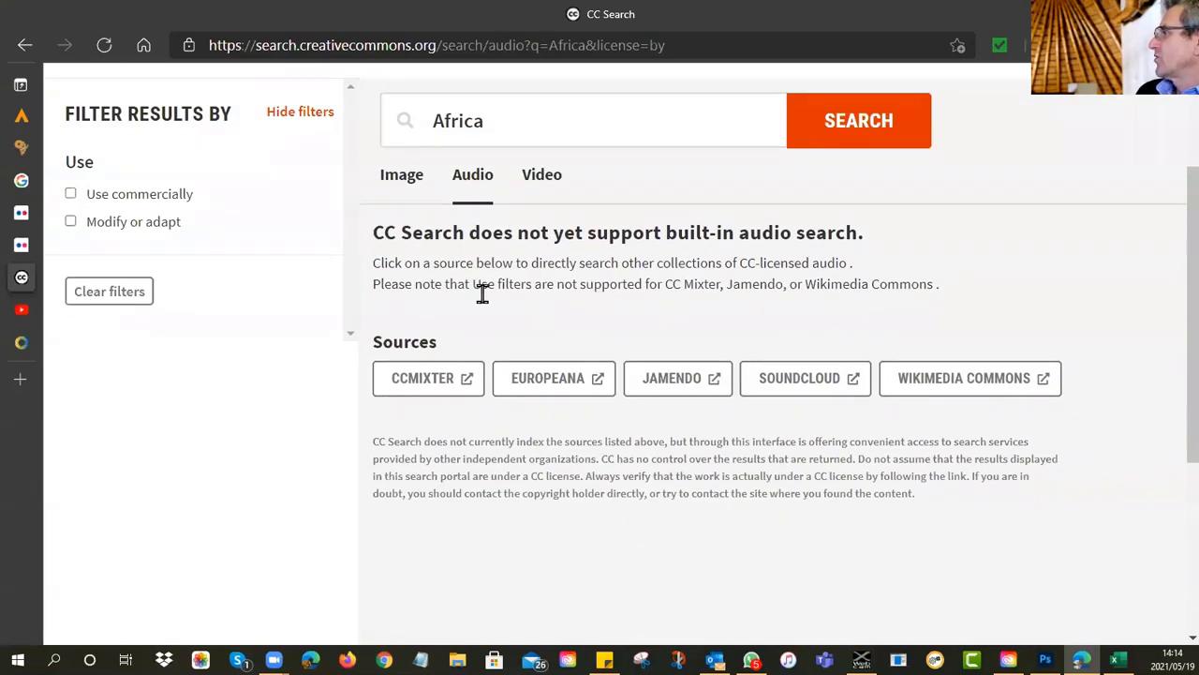
pyautogui.click(803, 380)
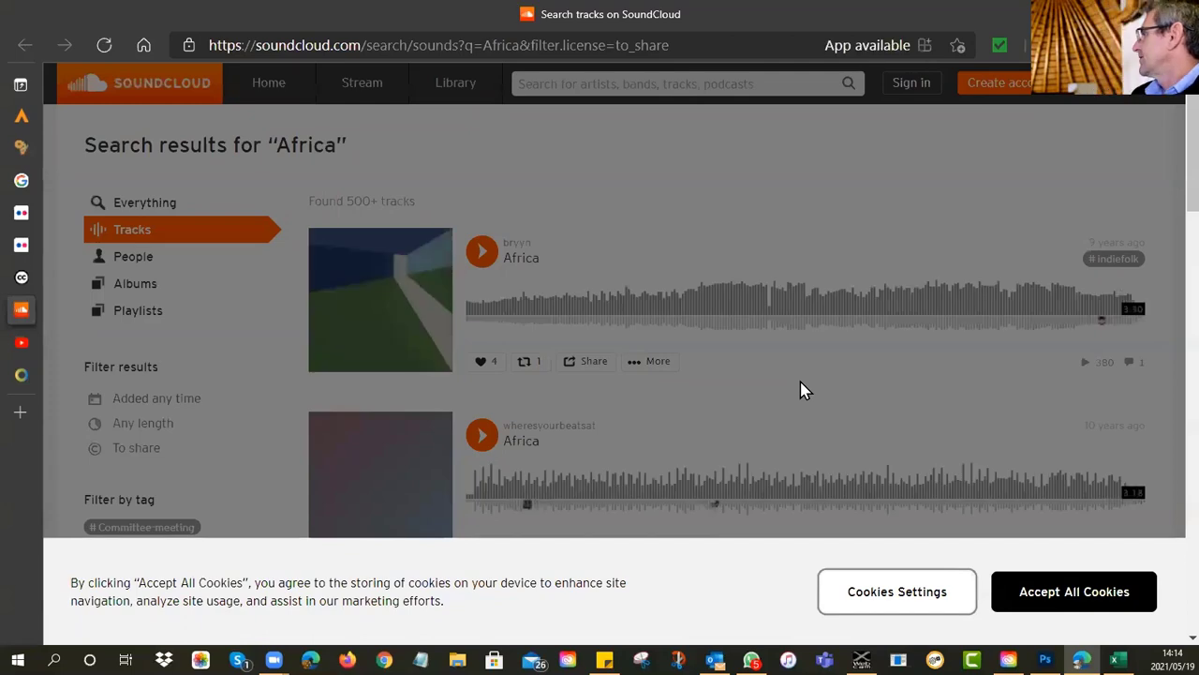
# Accept all cookies on SoundCloud and play the first Africa track in the search results.
pyautogui.click(1049, 604)
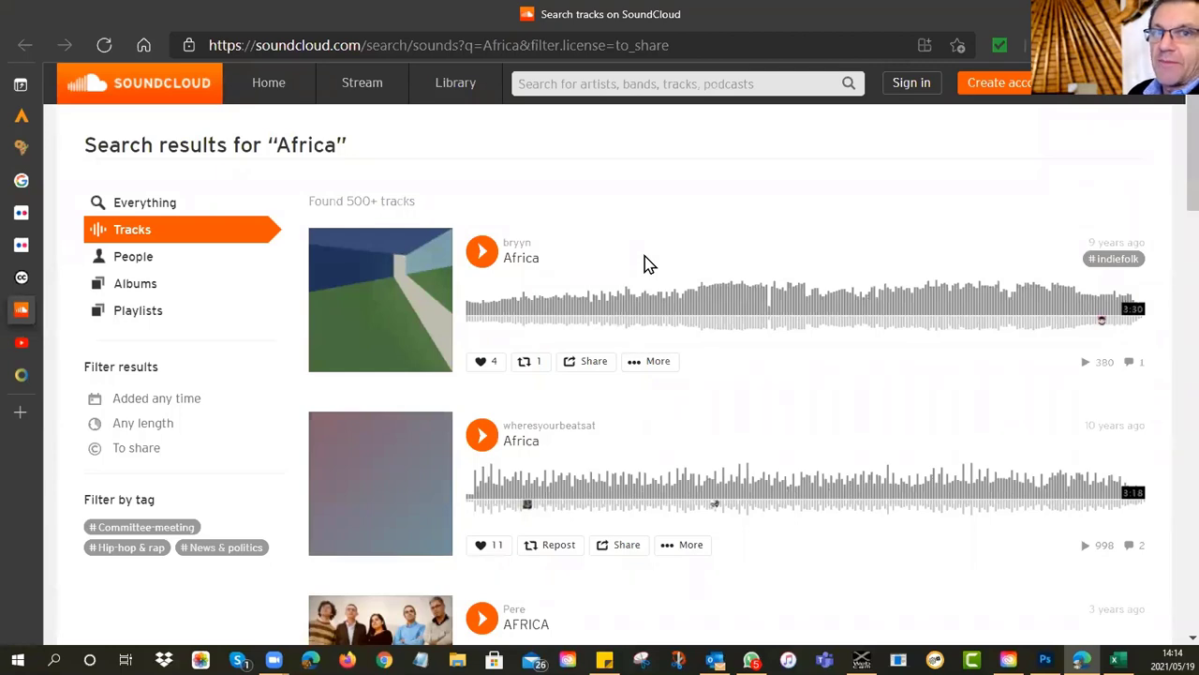
pyautogui.click(481, 251)
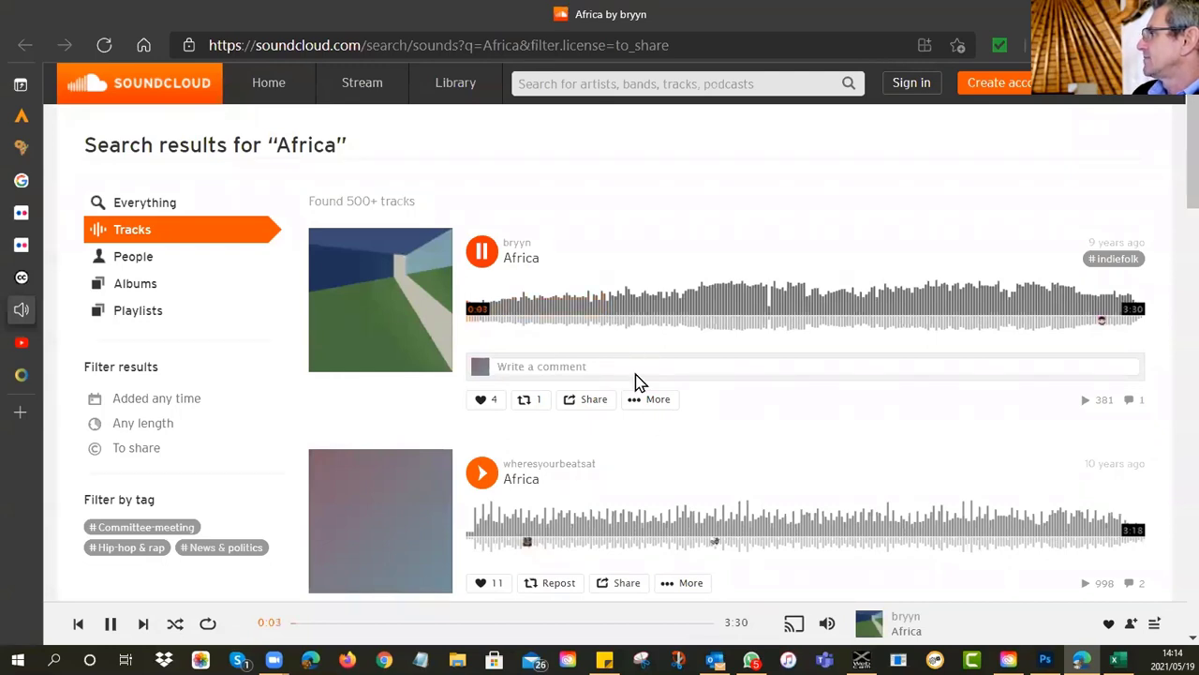
# Skip ahead through the first Africa track to sample several passages and pause it.
pyautogui.click(560, 313)
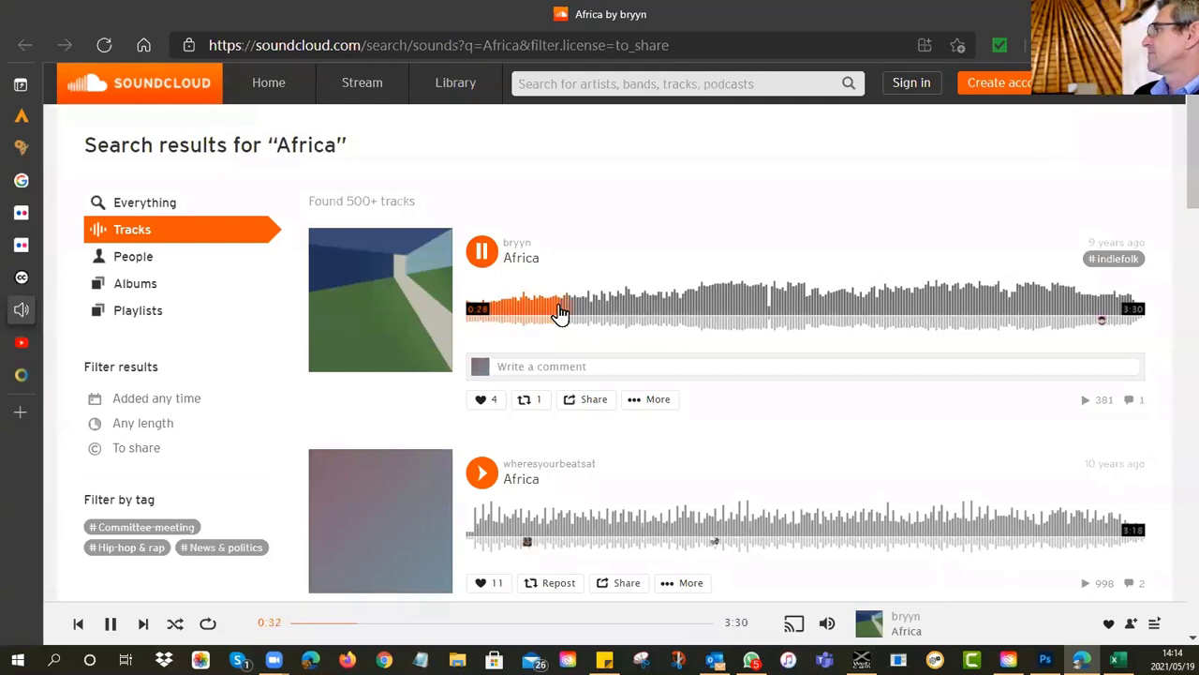
pyautogui.click(655, 319)
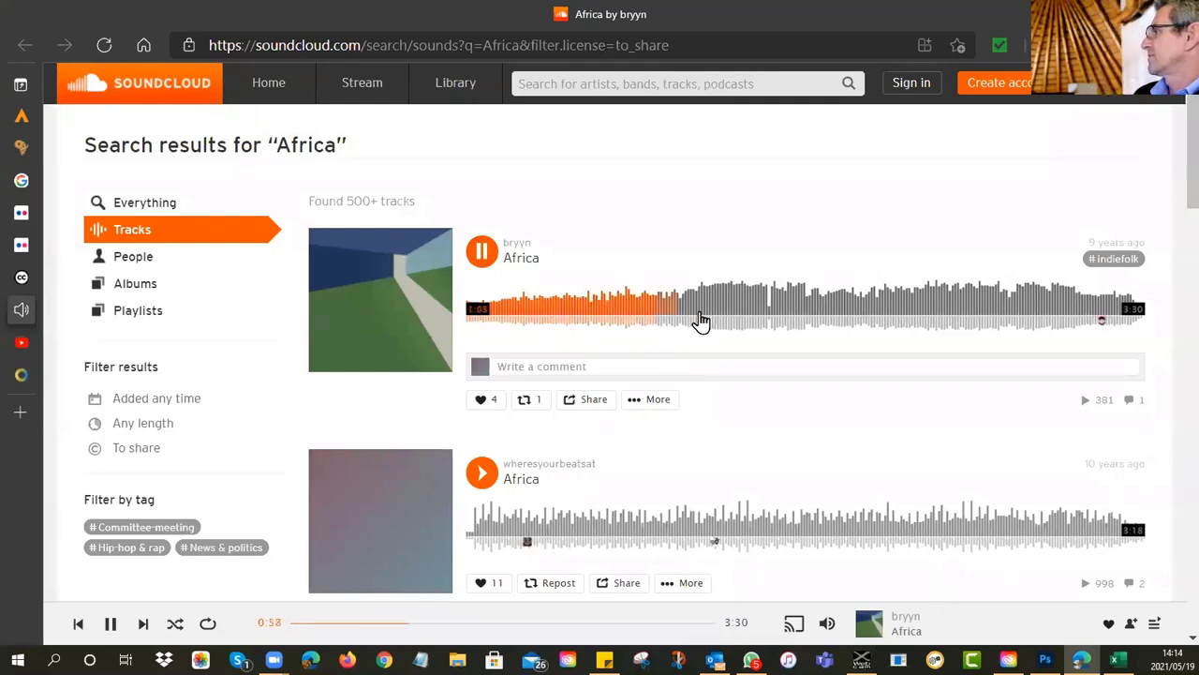
pyautogui.click(712, 316)
pyautogui.click(481, 252)
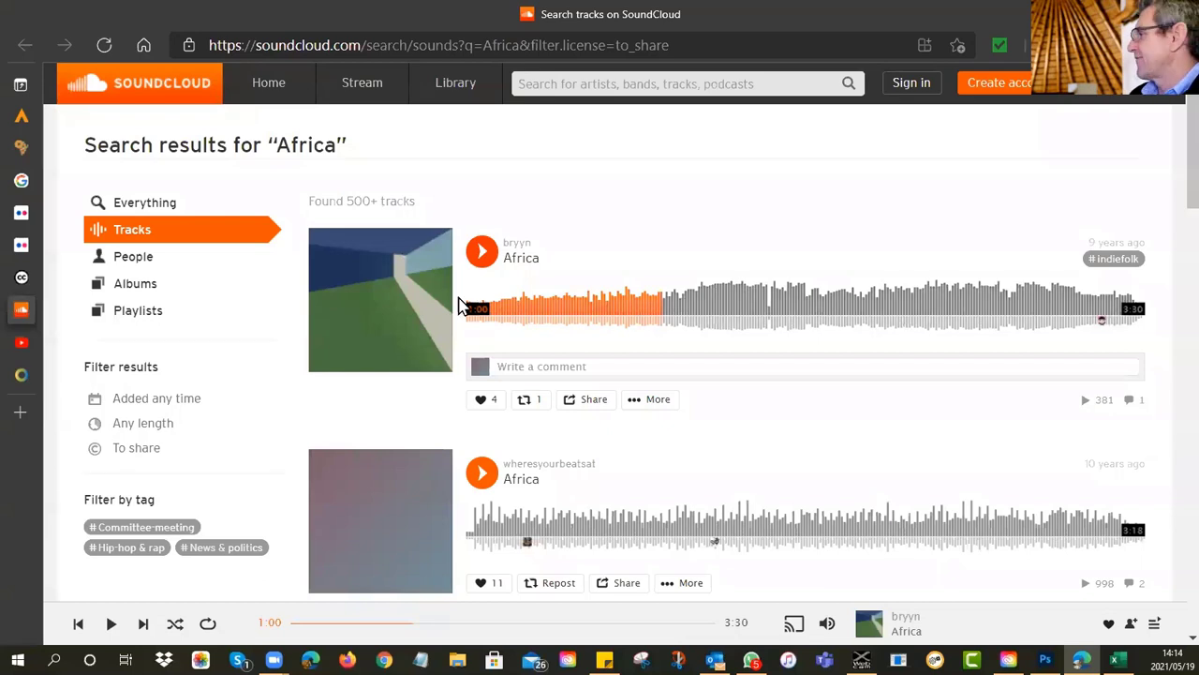
# Play the second Africa track in the results and skip ahead within it.
pyautogui.click(484, 474)
pyautogui.scroll(-1, 563, 478)
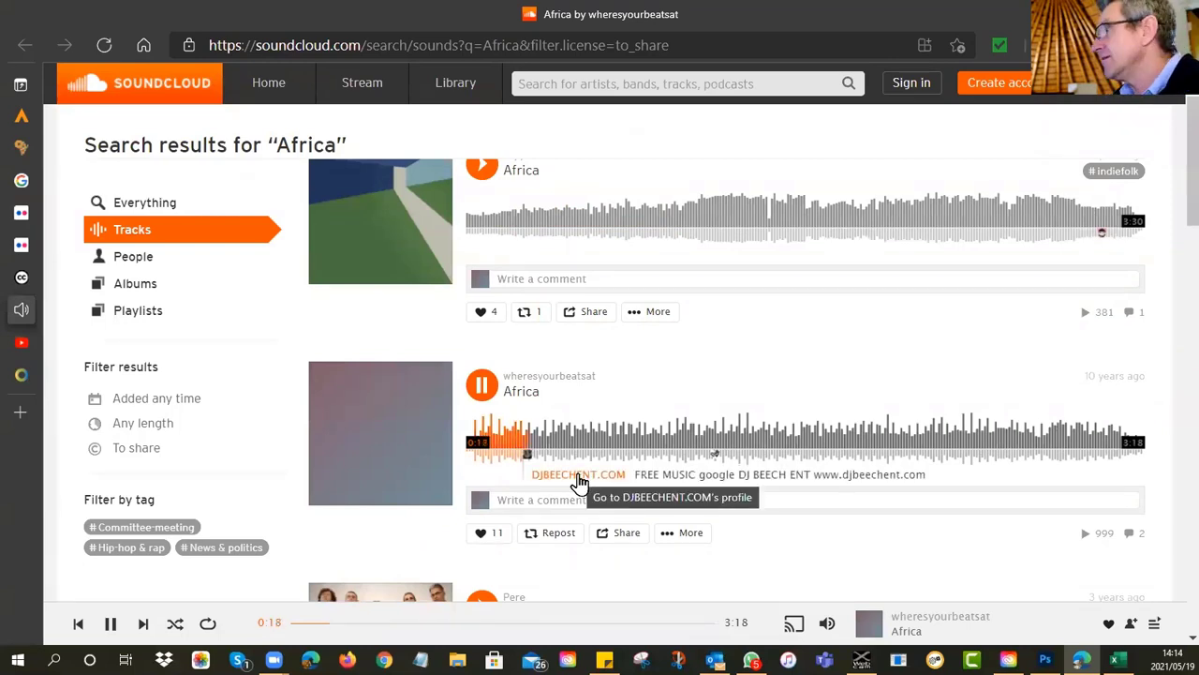
pyautogui.click(586, 447)
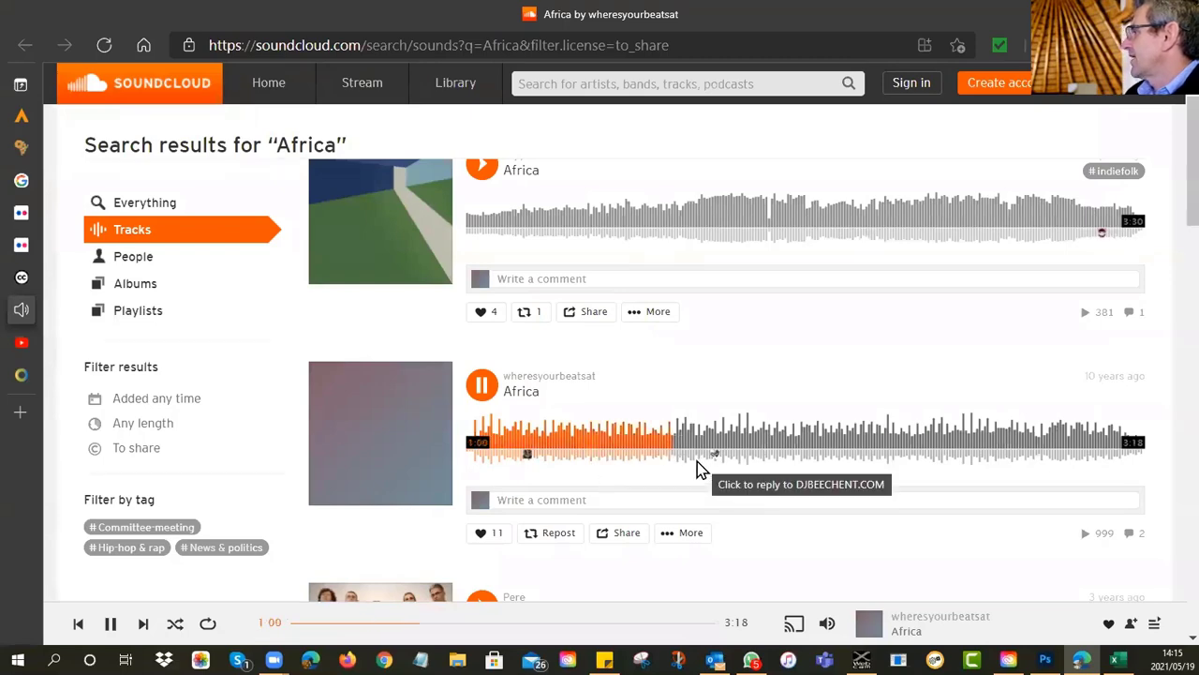
# Play the third track in the results, sample a passage further in, and pause it.
pyautogui.scroll(-3, 697, 444)
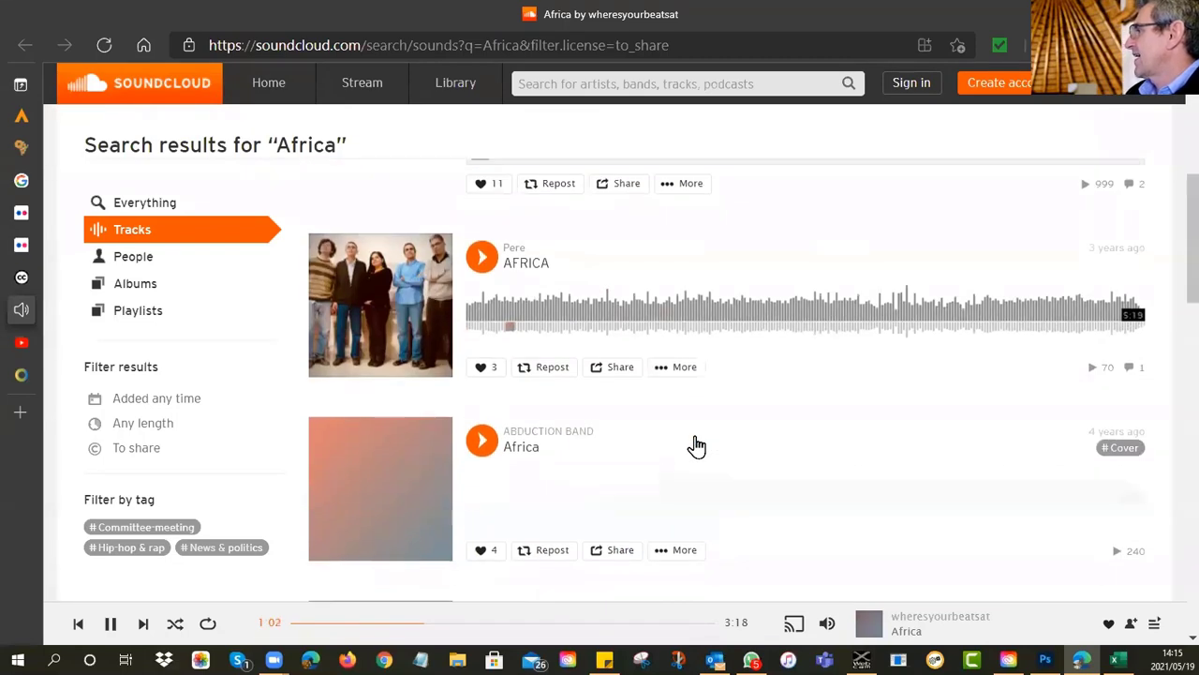
pyautogui.click(484, 261)
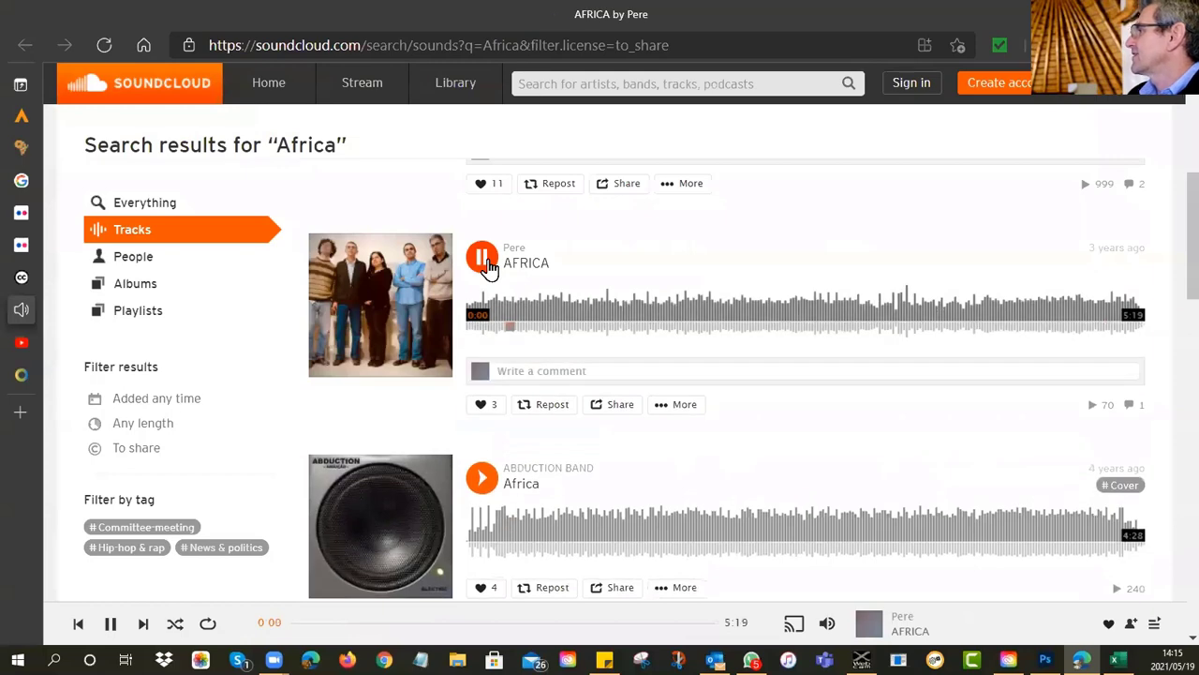
pyautogui.click(534, 316)
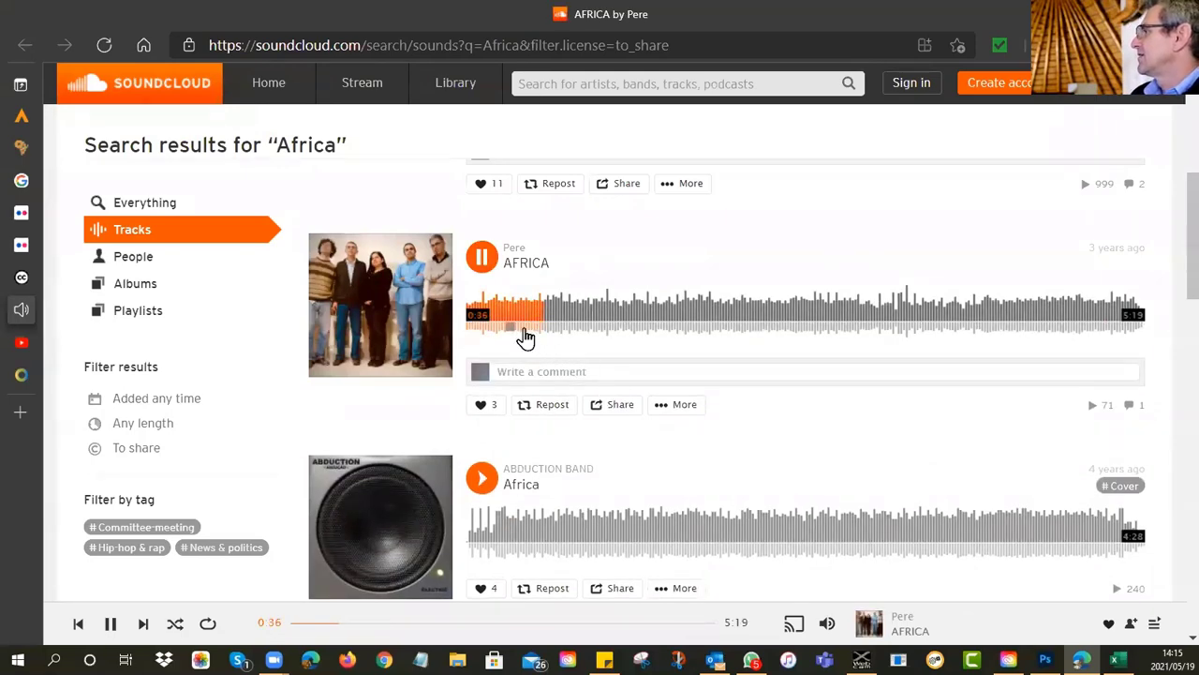
pyautogui.click(484, 262)
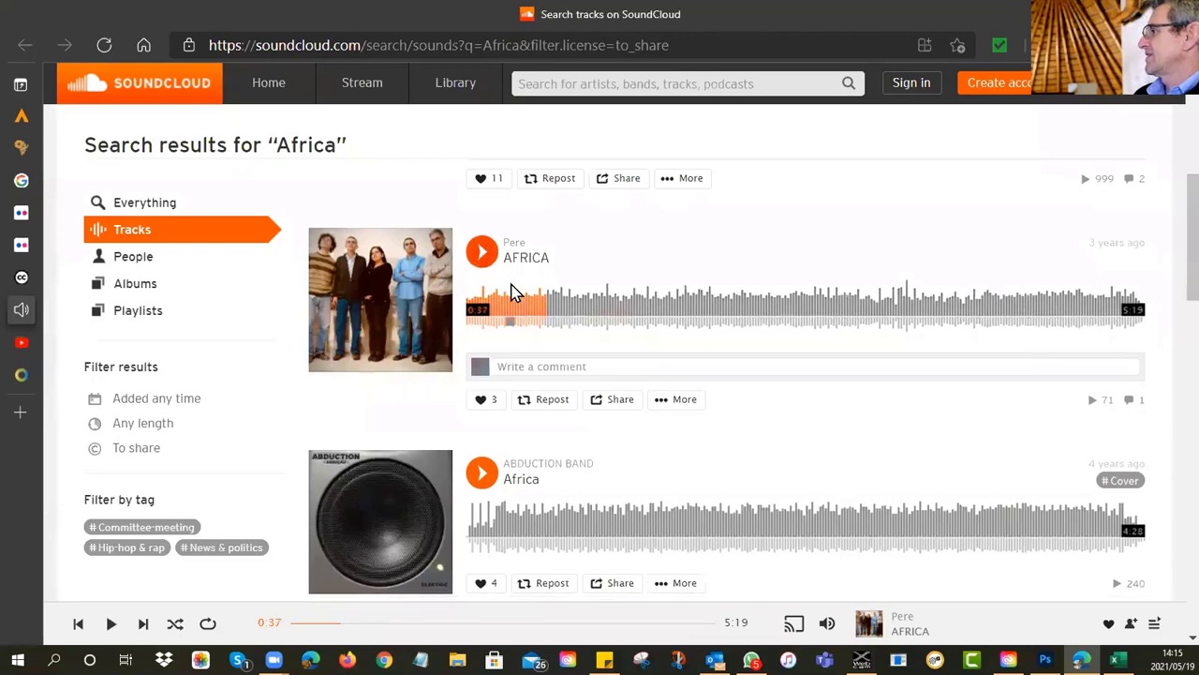
# Sample the disco-tagged Africa track with the tiger cover from partway in and pause it.
pyautogui.scroll(-2, 511, 291)
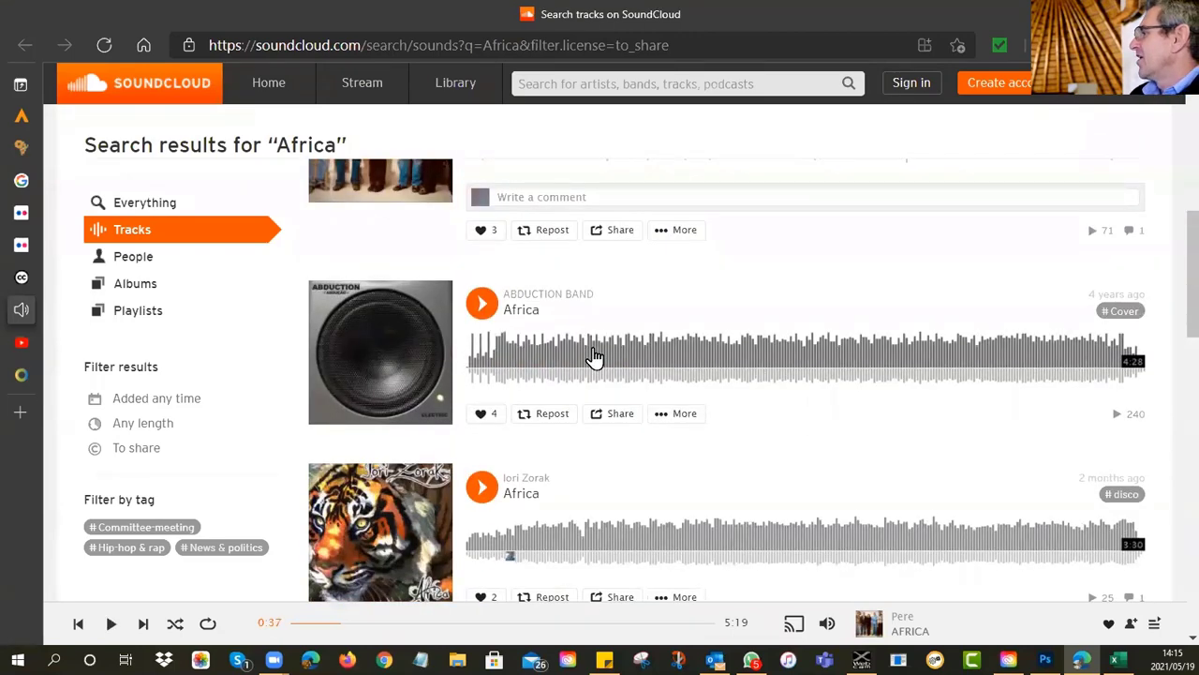
pyautogui.scroll(-2, 594, 356)
pyautogui.click(484, 313)
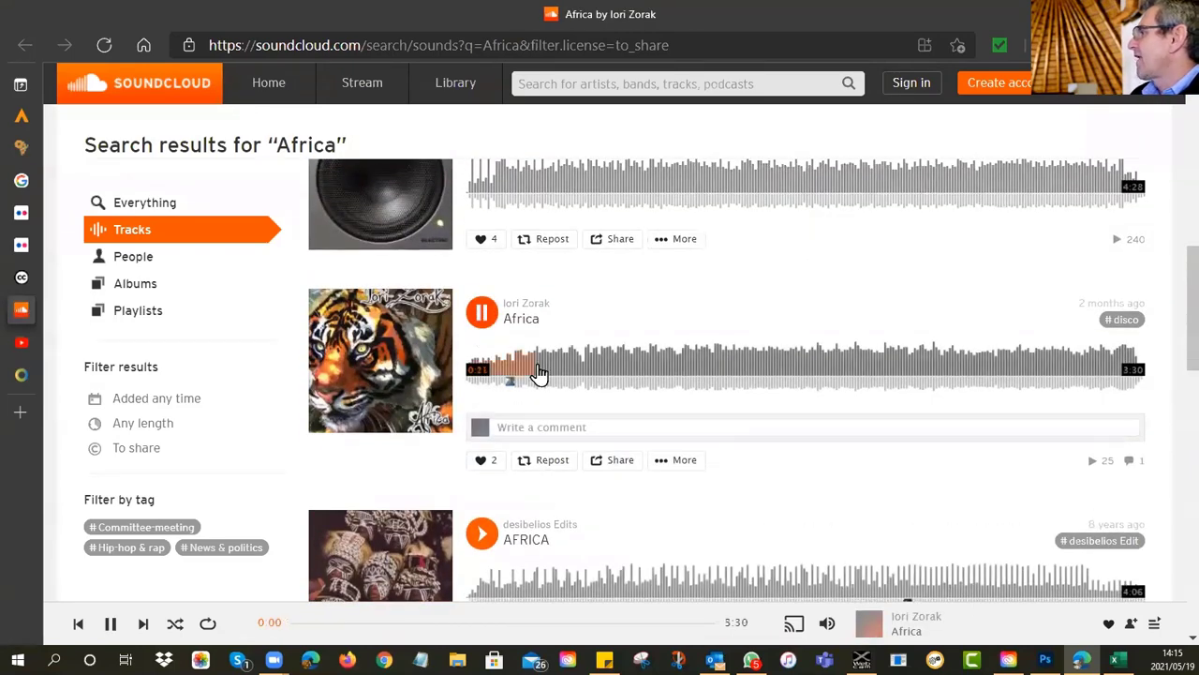
pyautogui.click(539, 377)
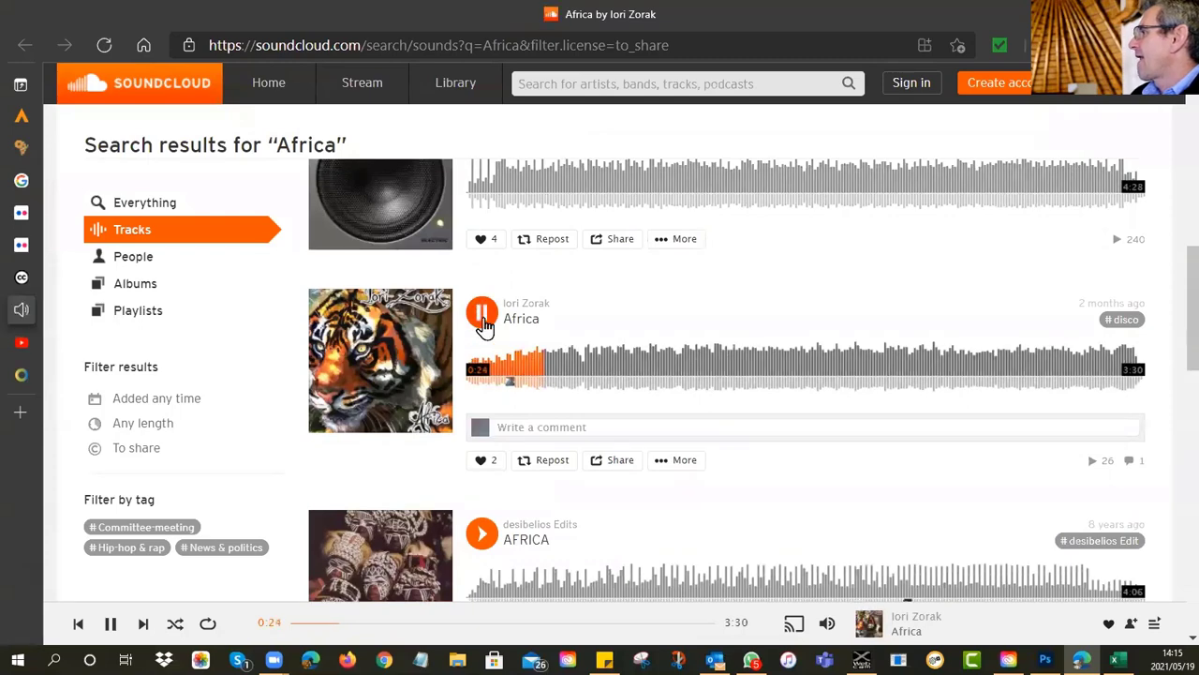
pyautogui.click(483, 315)
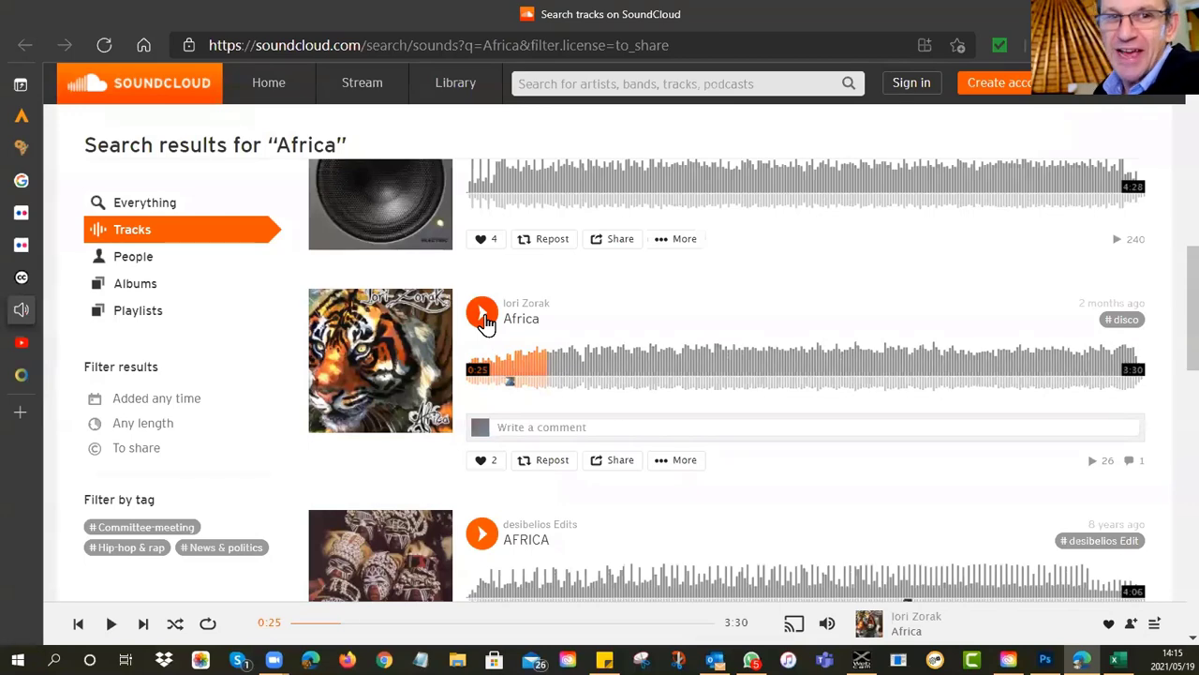
# Play the AFRICA track by desibelios Edits and skip ahead within it.
pyautogui.scroll(-3, 485, 322)
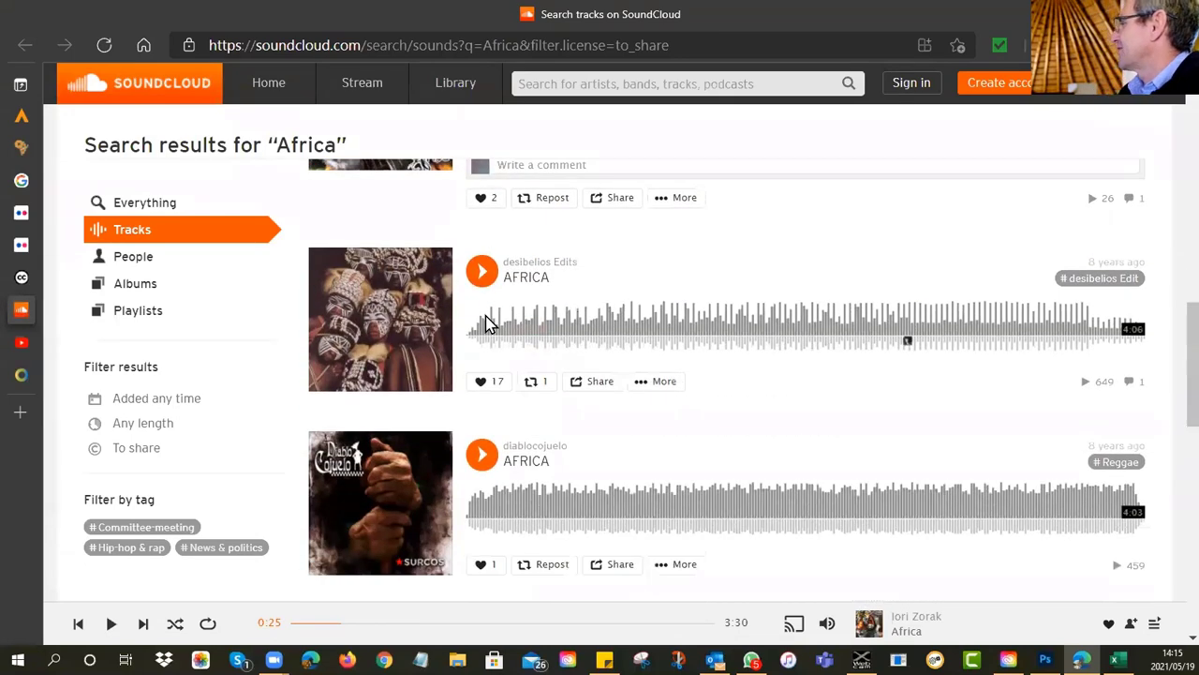
pyautogui.click(483, 271)
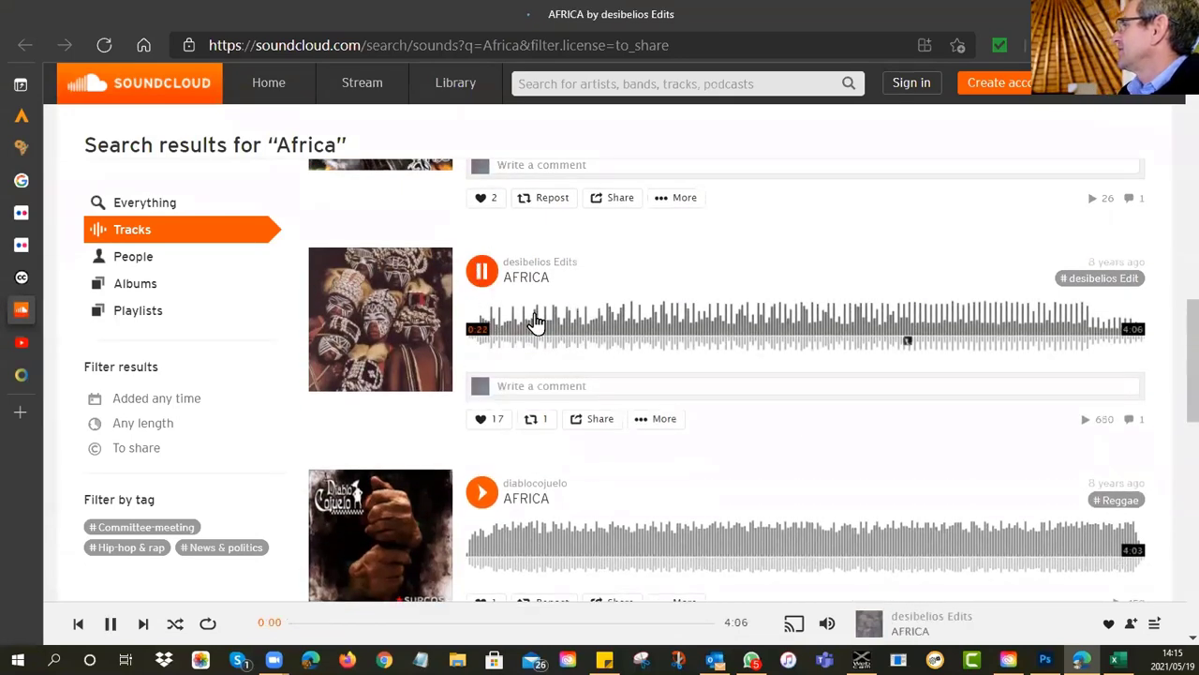
pyautogui.click(536, 327)
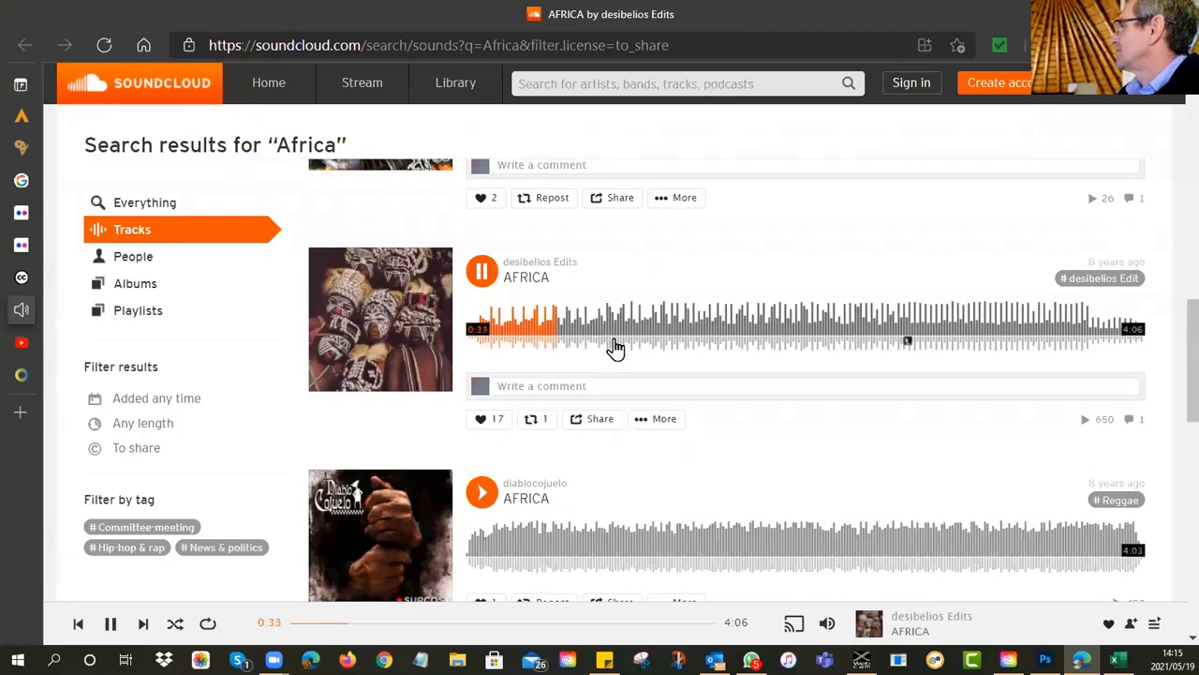
# Sample the Reggae-tagged AFRICA track by diablocojuelo and play the Ambient-tagged África track below it.
pyautogui.scroll(-3, 613, 348)
pyautogui.click(550, 289)
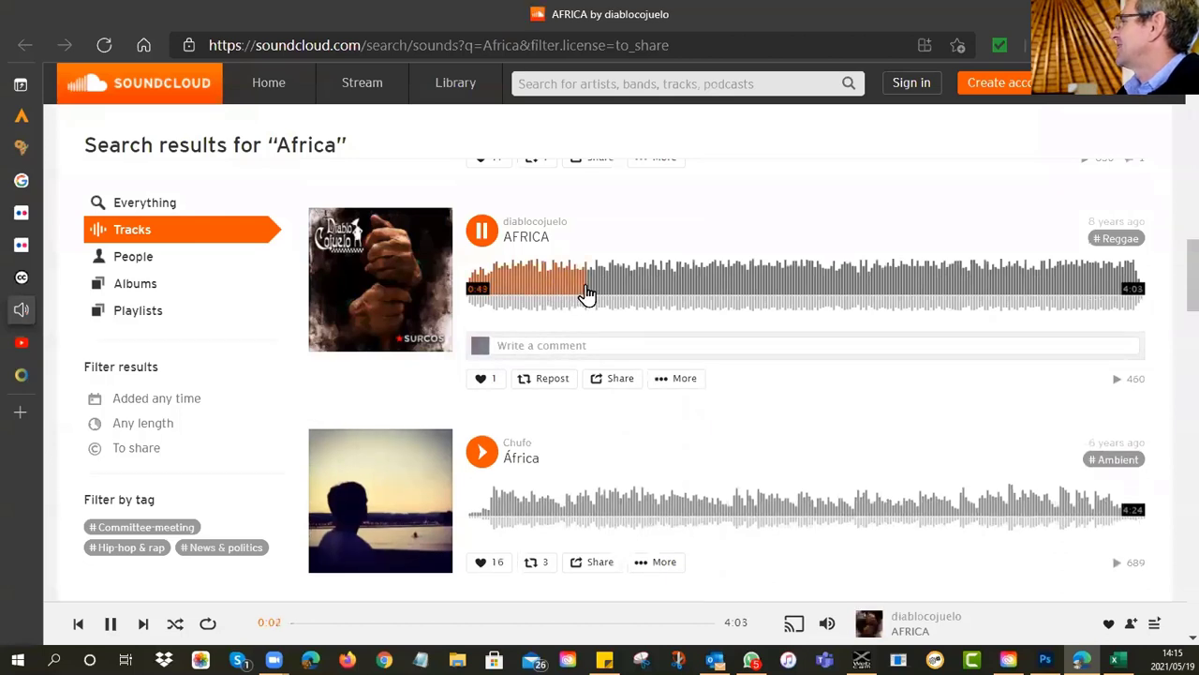
pyautogui.click(483, 233)
pyautogui.click(537, 513)
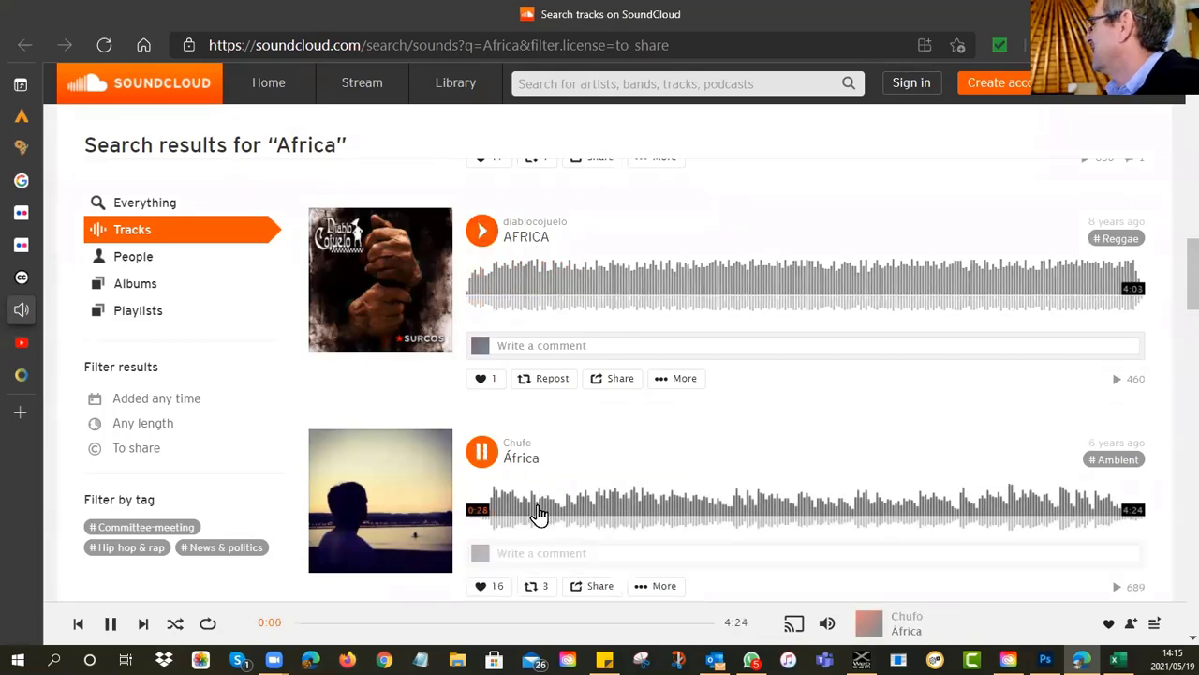
# Look further down the Africa results and play the 4:52 track with the purple cover.
pyautogui.scroll(-1, 601, 484)
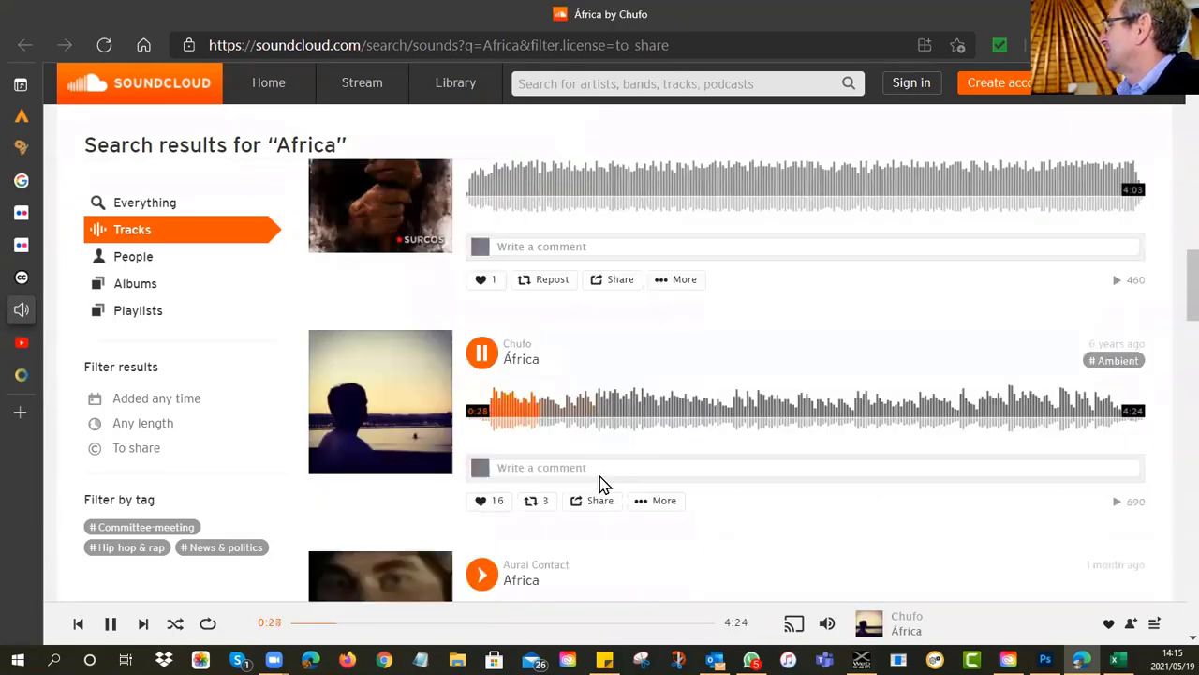
pyautogui.scroll(-3, 600, 483)
pyautogui.scroll(-4, 603, 484)
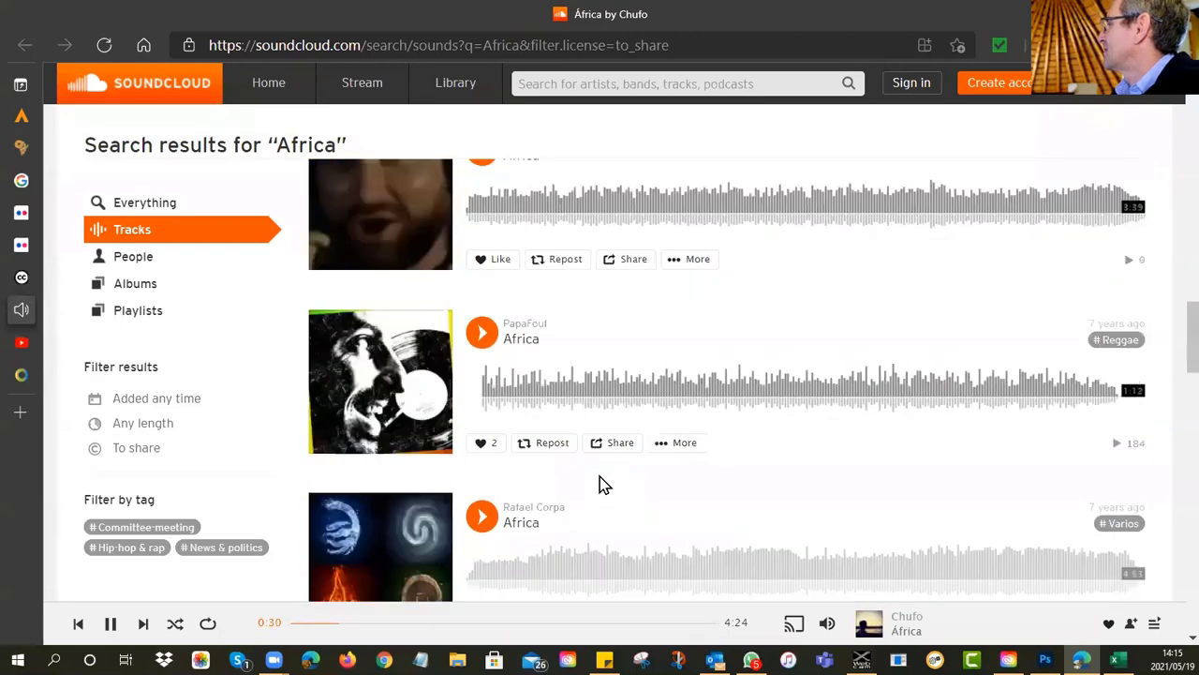
pyautogui.scroll(-3, 603, 484)
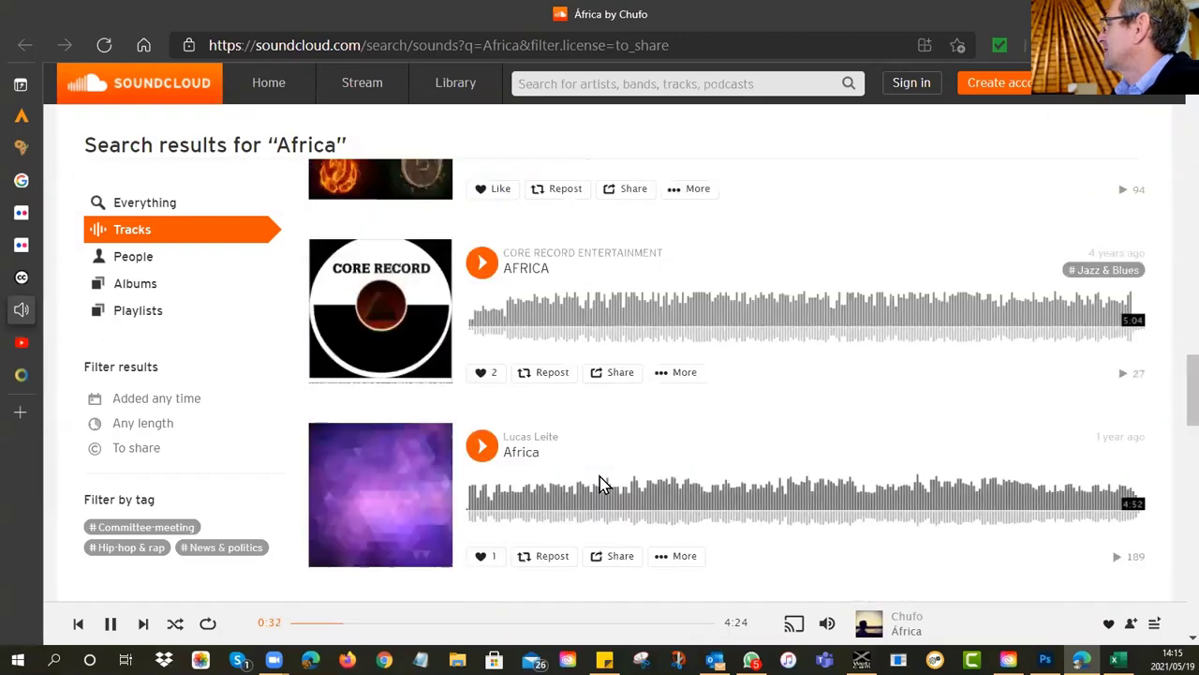
pyautogui.click(575, 504)
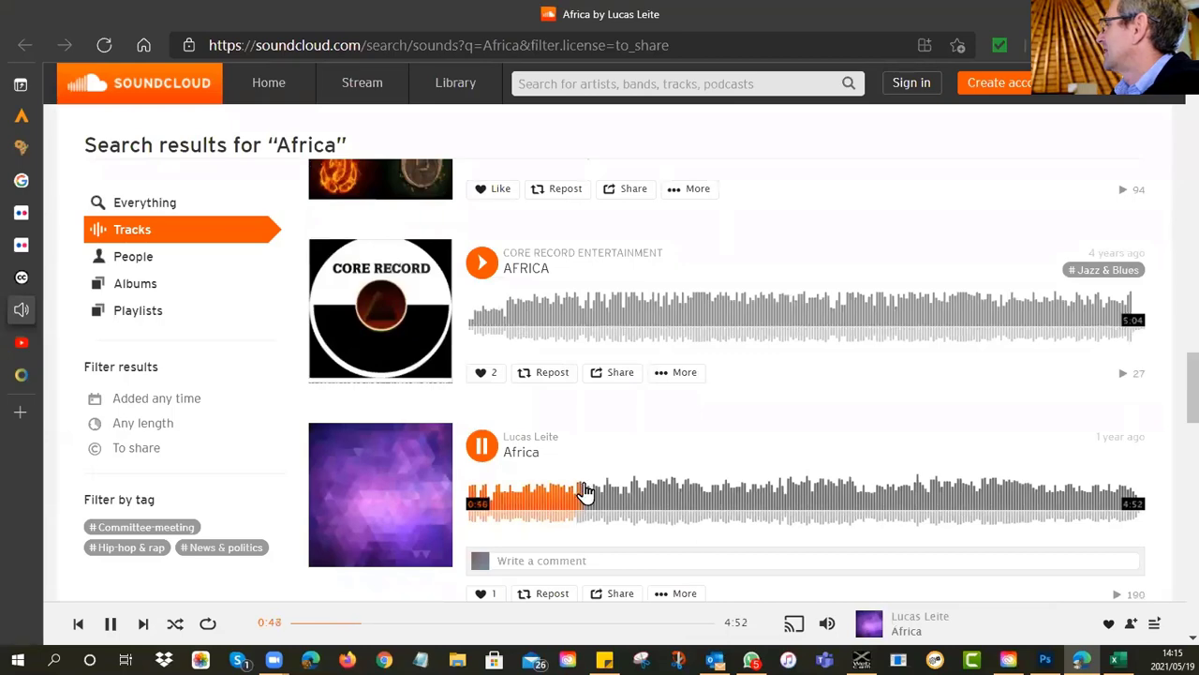
# Play the House-tagged Africa track by M.O. BEATS and pause it.
pyautogui.scroll(-4, 583, 490)
pyautogui.click(561, 378)
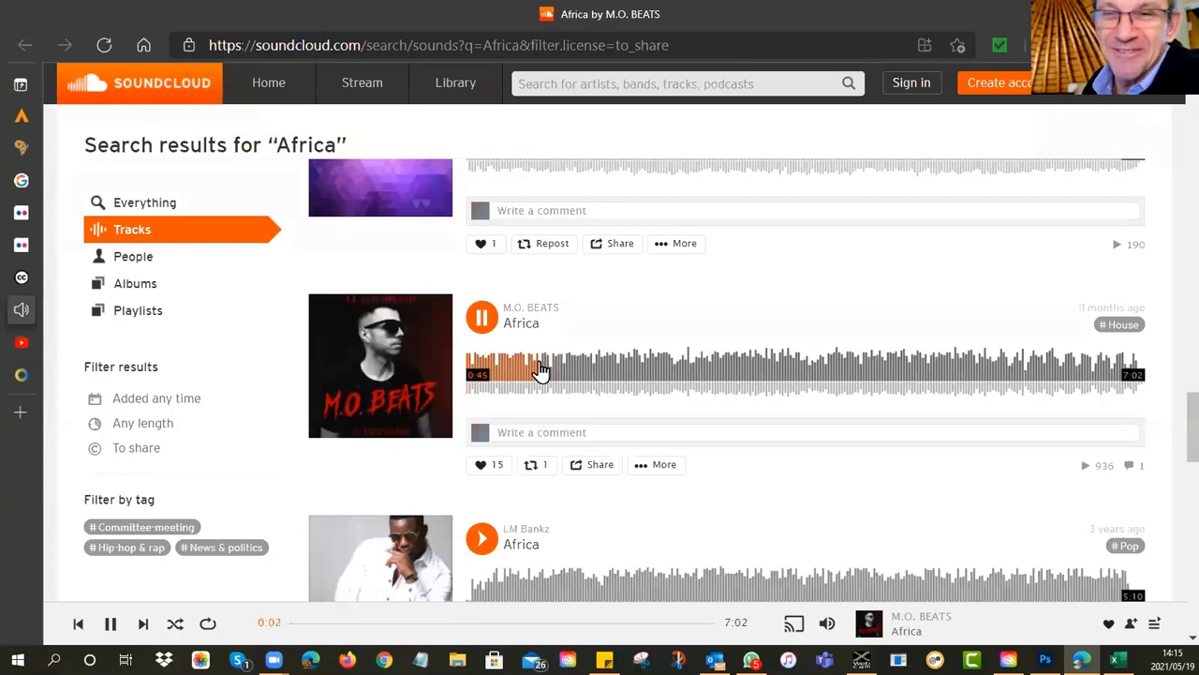
pyautogui.click(482, 319)
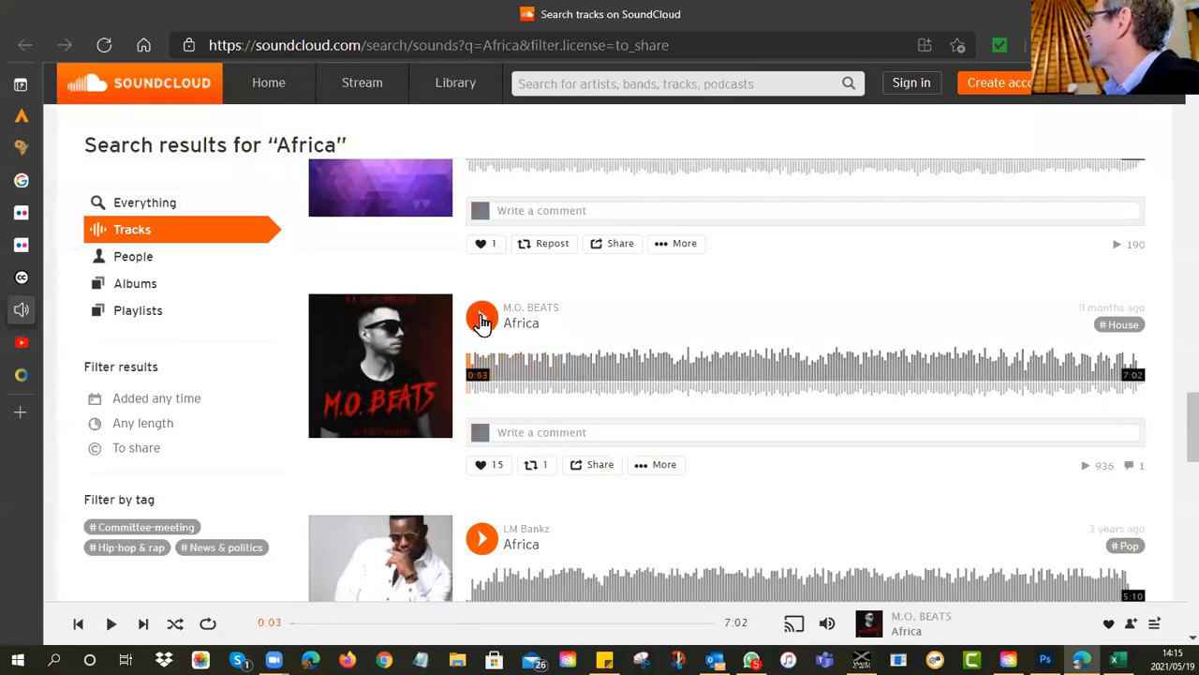
# Open the page of the M.O. BEATS track Africa and look over its description and details.
pyautogui.click(531, 329)
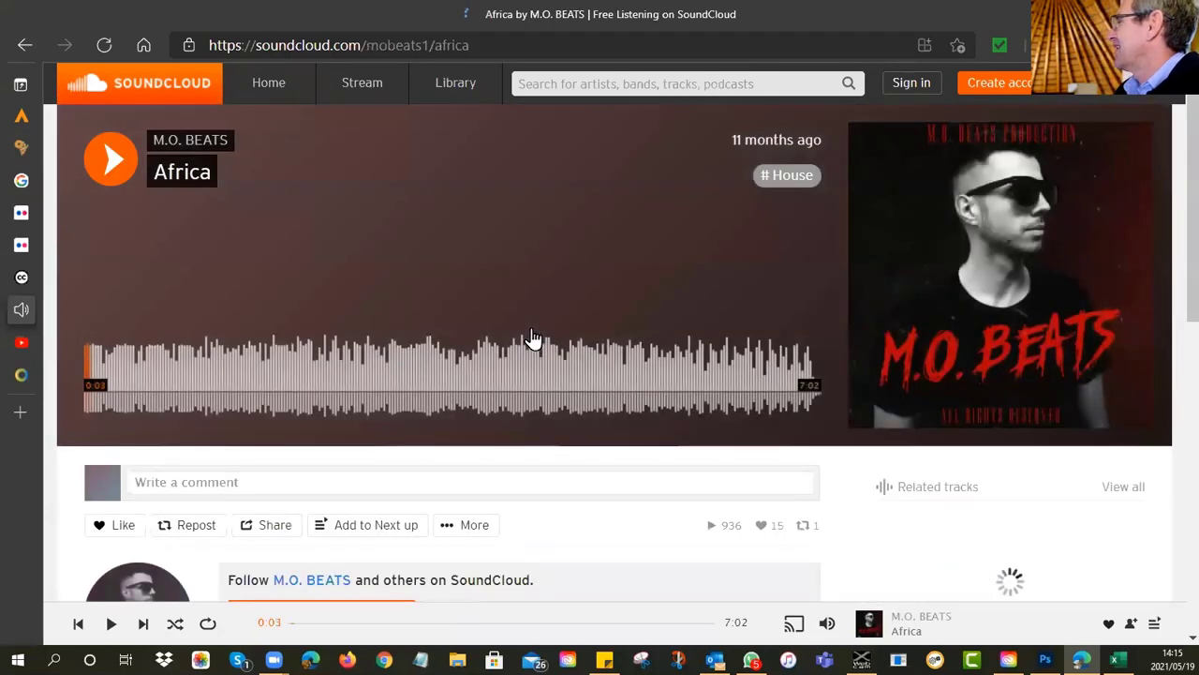
pyautogui.scroll(-2, 468, 306)
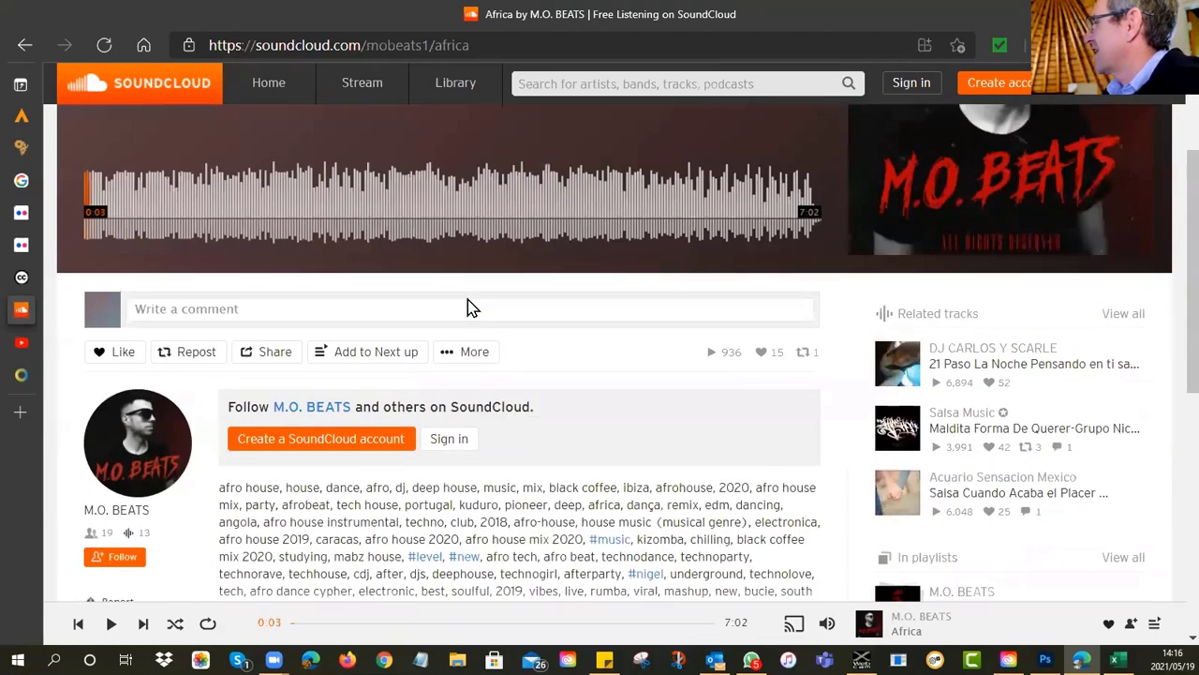
pyautogui.scroll(-2, 468, 299)
pyautogui.scroll(1, 467, 299)
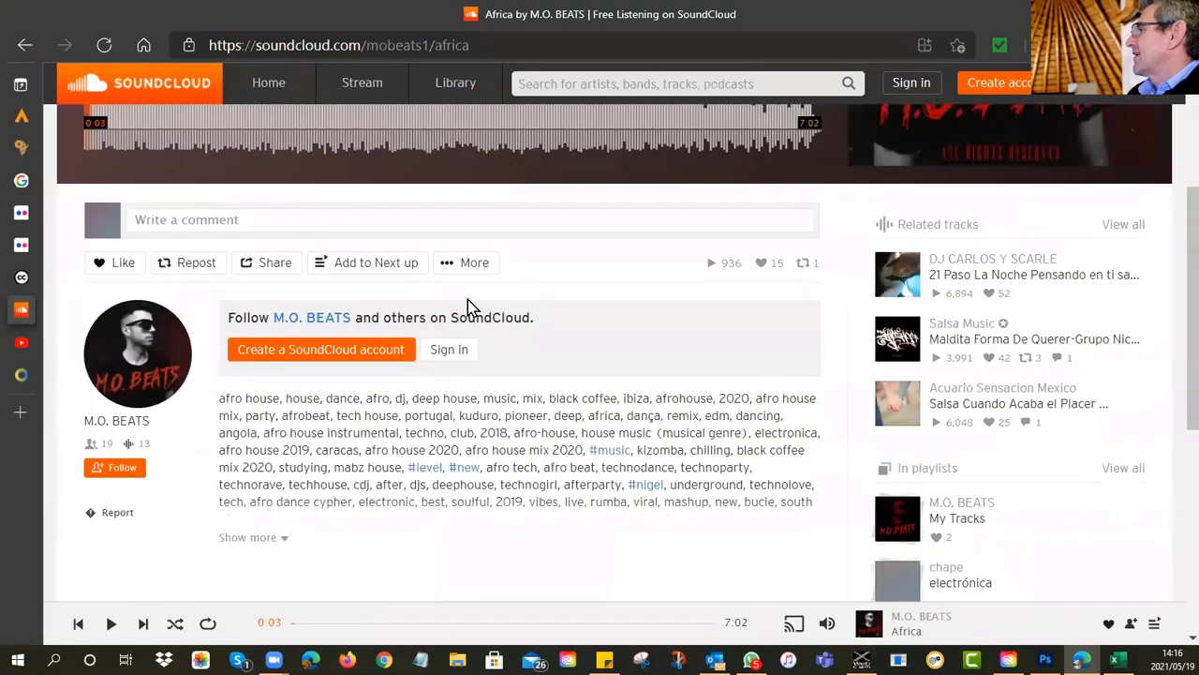
pyautogui.scroll(1, 468, 308)
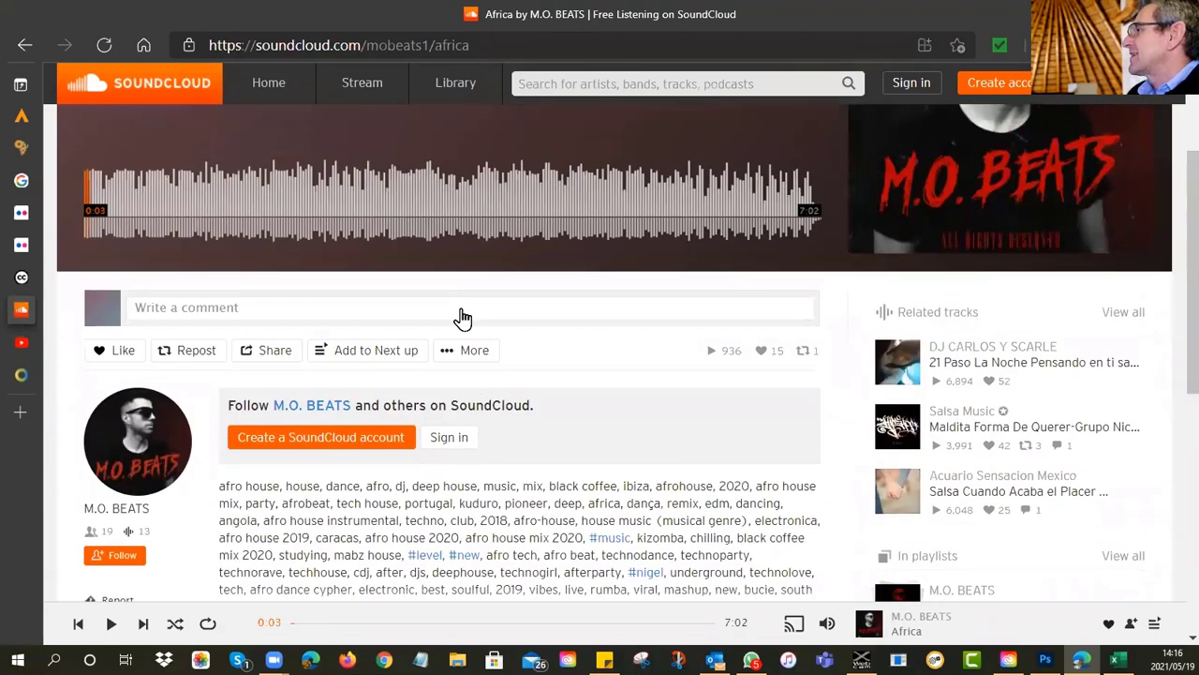
pyautogui.scroll(-2, 556, 327)
pyautogui.scroll(4, 208, 261)
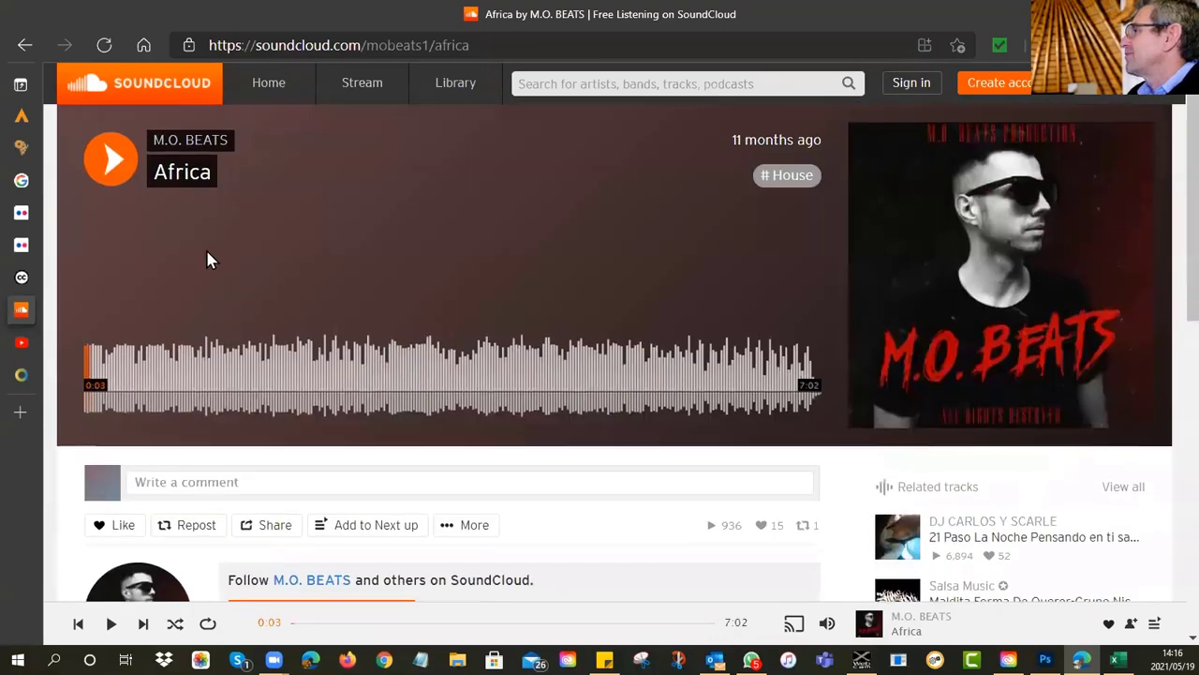
# Briefly play and pause the M.O. BEATS track on its page and examine the page down to its footer.
pyautogui.click(110, 160)
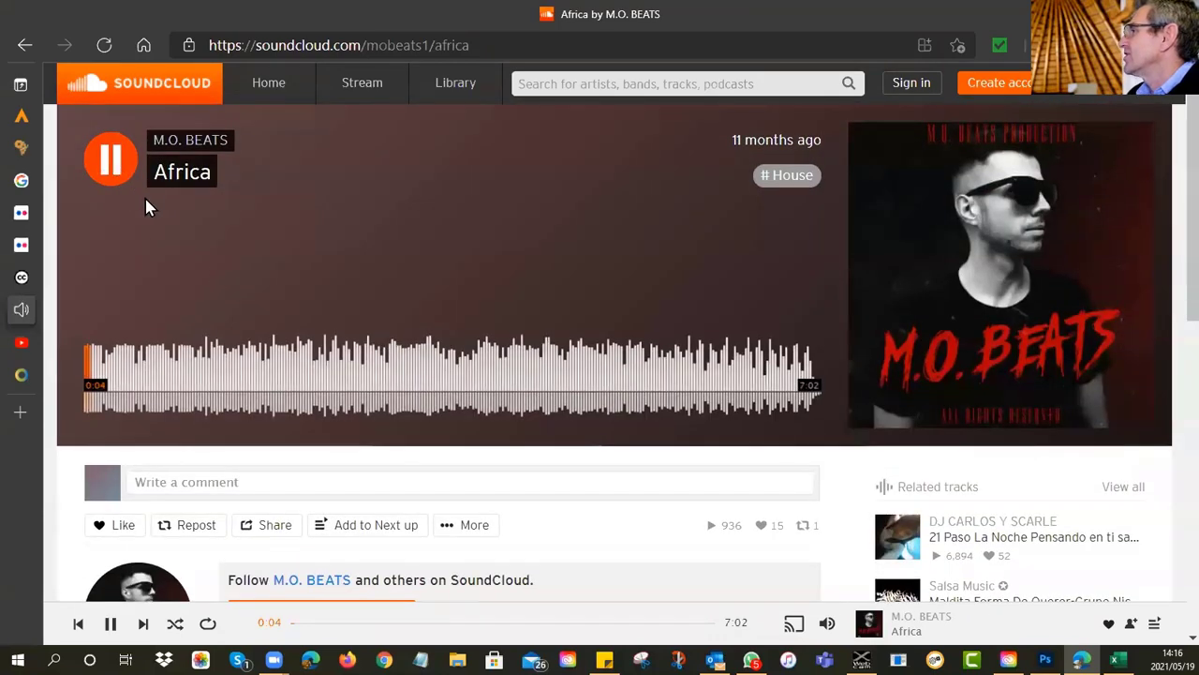
pyautogui.click(110, 160)
pyautogui.scroll(-2, 374, 362)
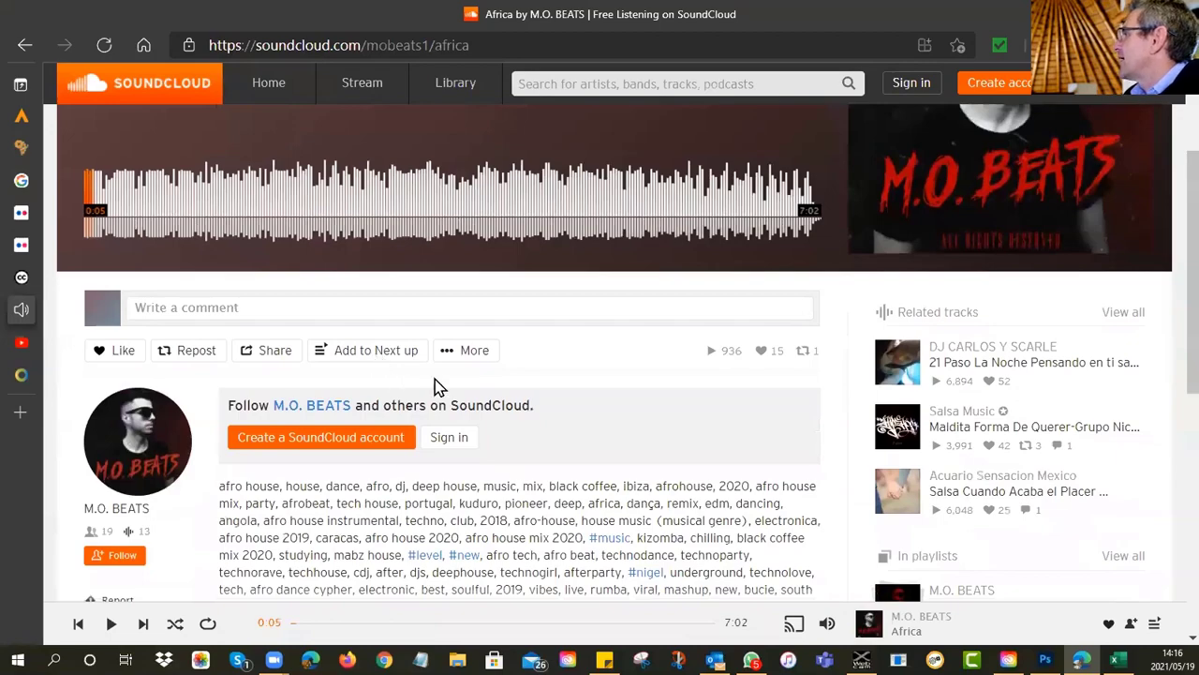
pyautogui.scroll(-3, 450, 378)
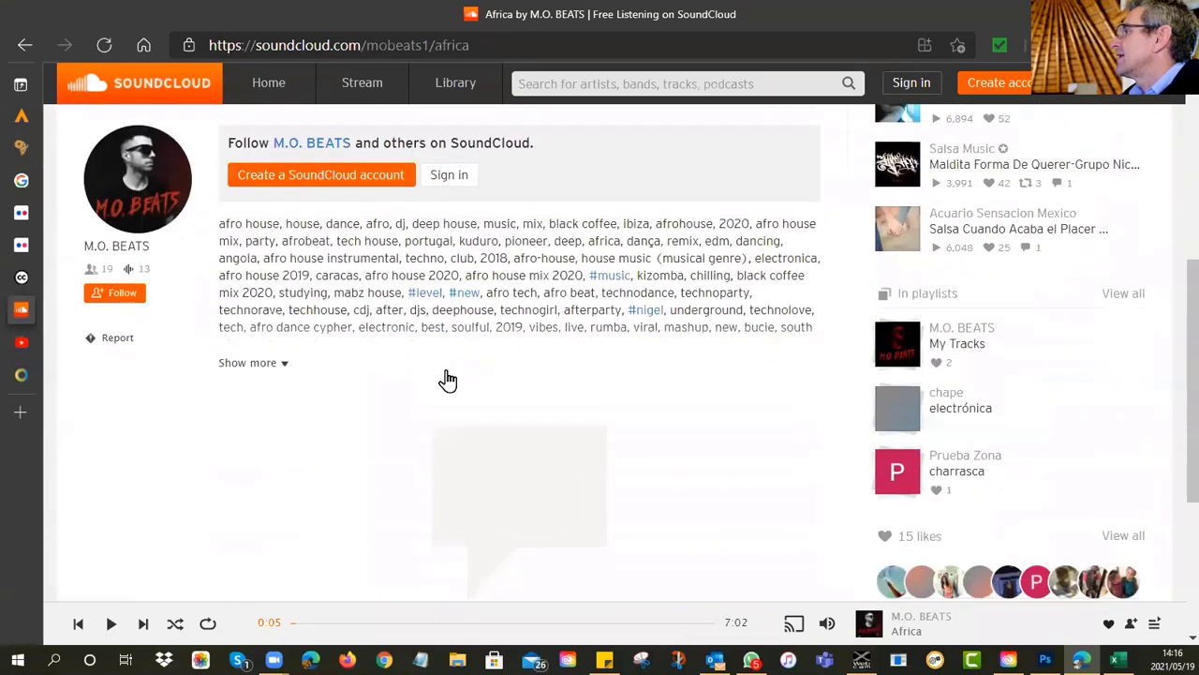
pyautogui.scroll(-4, 347, 419)
pyautogui.scroll(3, 351, 418)
pyautogui.scroll(-3, 351, 419)
pyautogui.scroll(6, 351, 419)
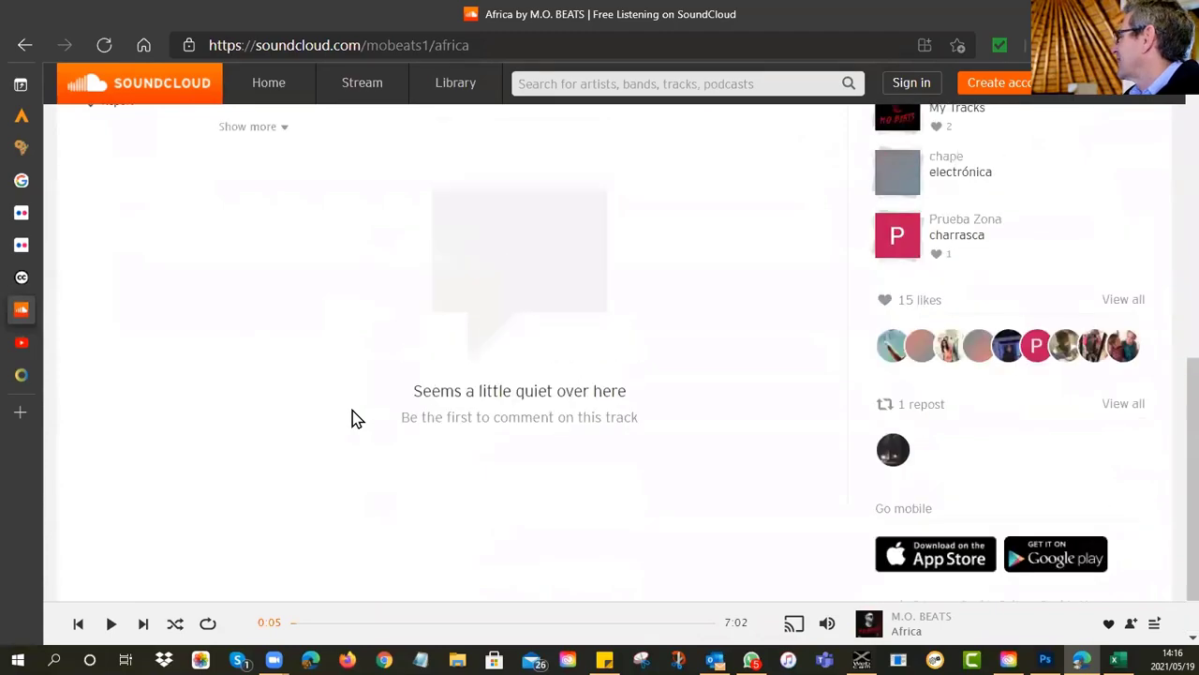
pyautogui.scroll(1, 353, 419)
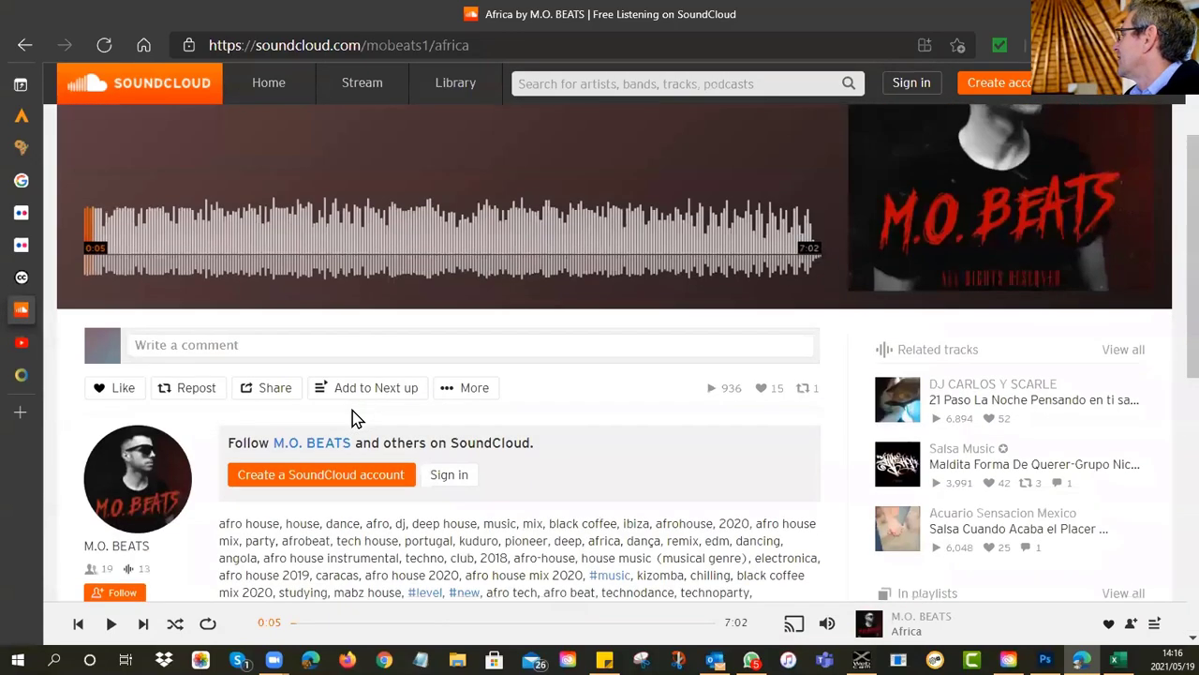
pyautogui.scroll(-5, 353, 419)
pyautogui.scroll(-2, 353, 419)
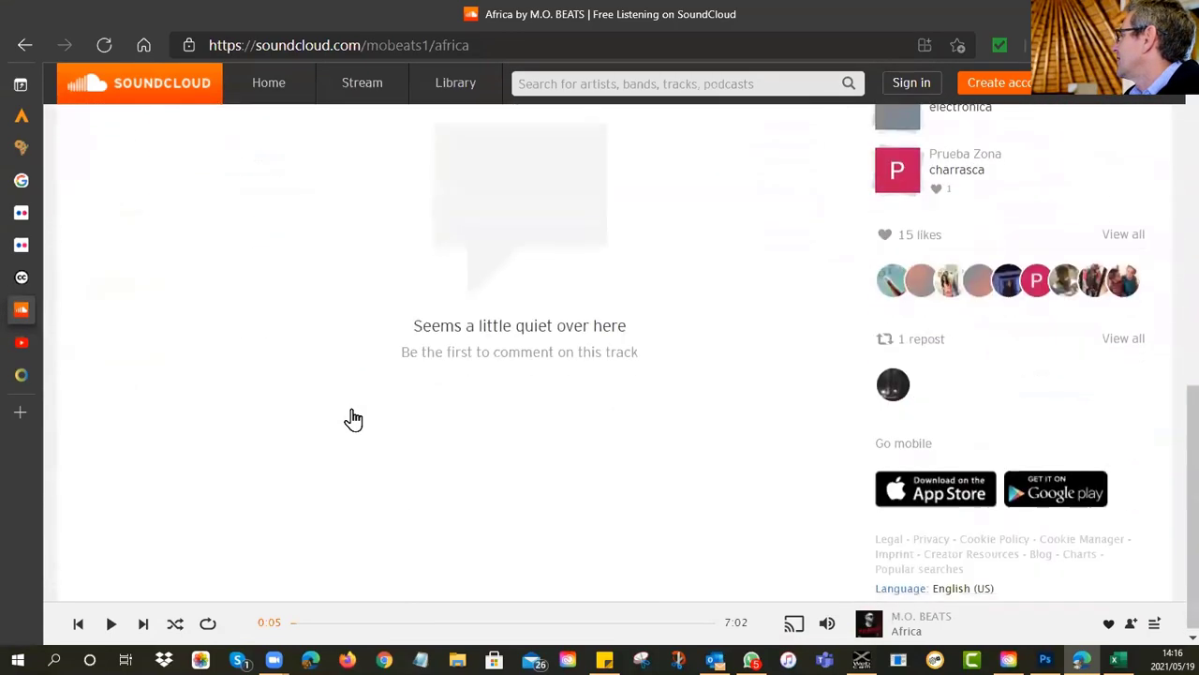
# Look over the M.O. BEATS track page once more and return to the Africa track results.
pyautogui.scroll(1, 354, 419)
pyautogui.scroll(-1, 353, 419)
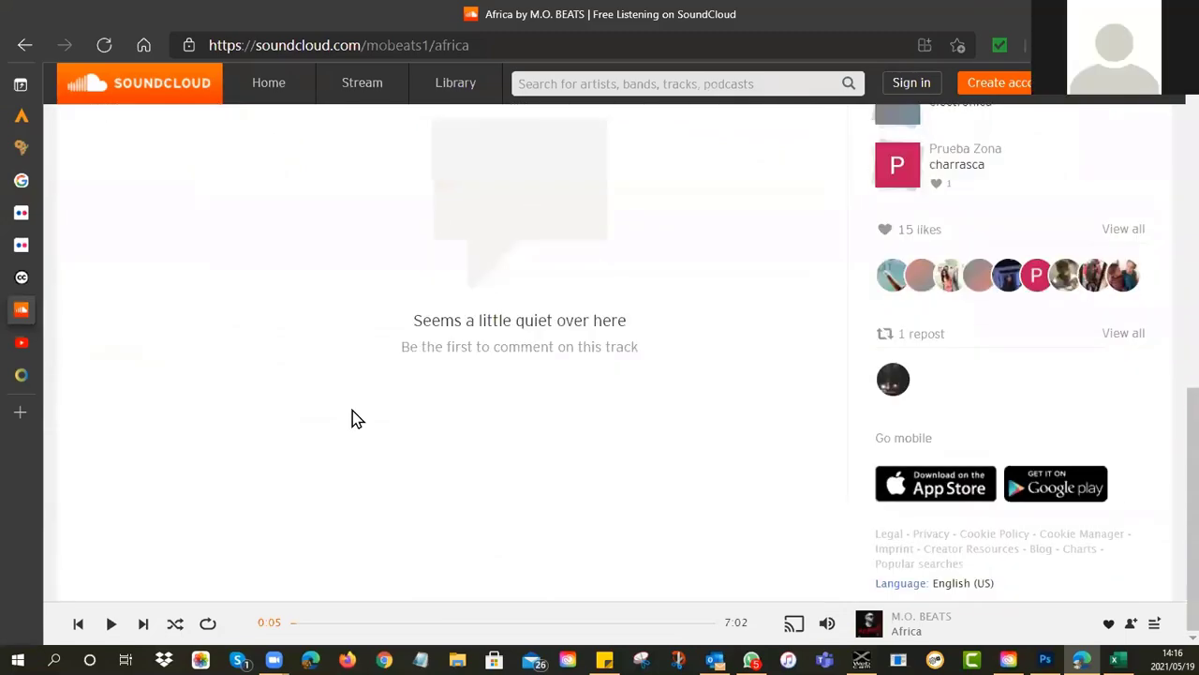
pyautogui.scroll(1, 353, 419)
pyautogui.scroll(-1, 353, 419)
pyautogui.scroll(10, 353, 419)
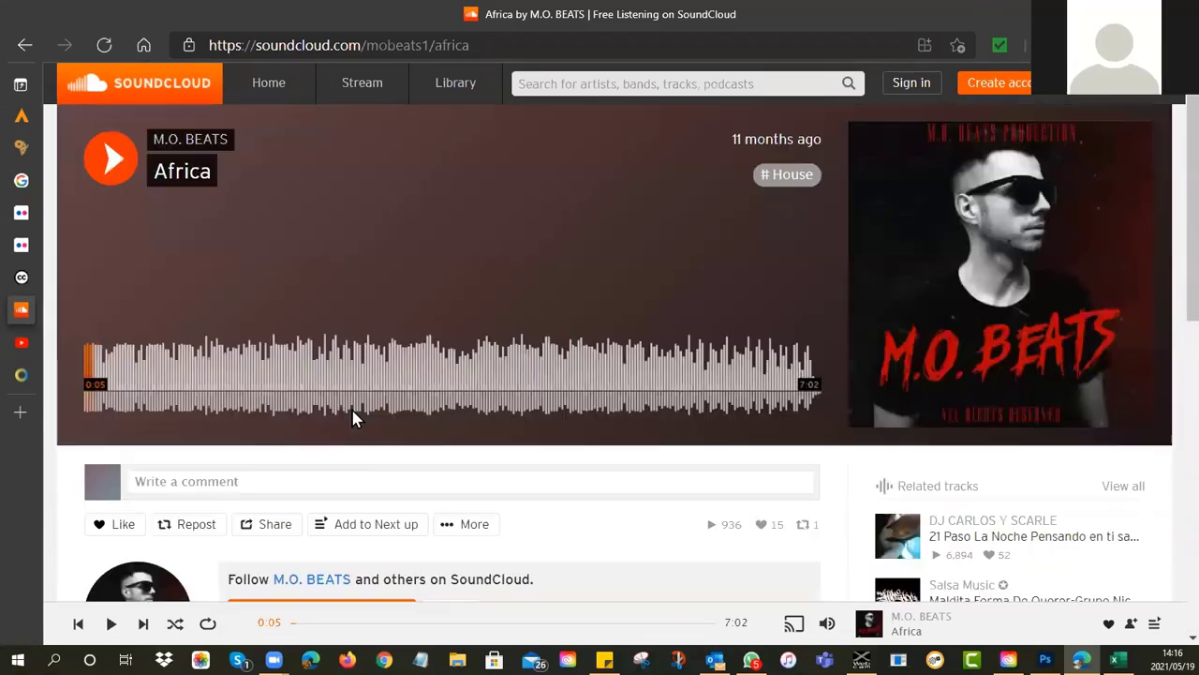
pyautogui.scroll(-2, 354, 419)
pyautogui.scroll(3, 352, 411)
pyautogui.click(24, 45)
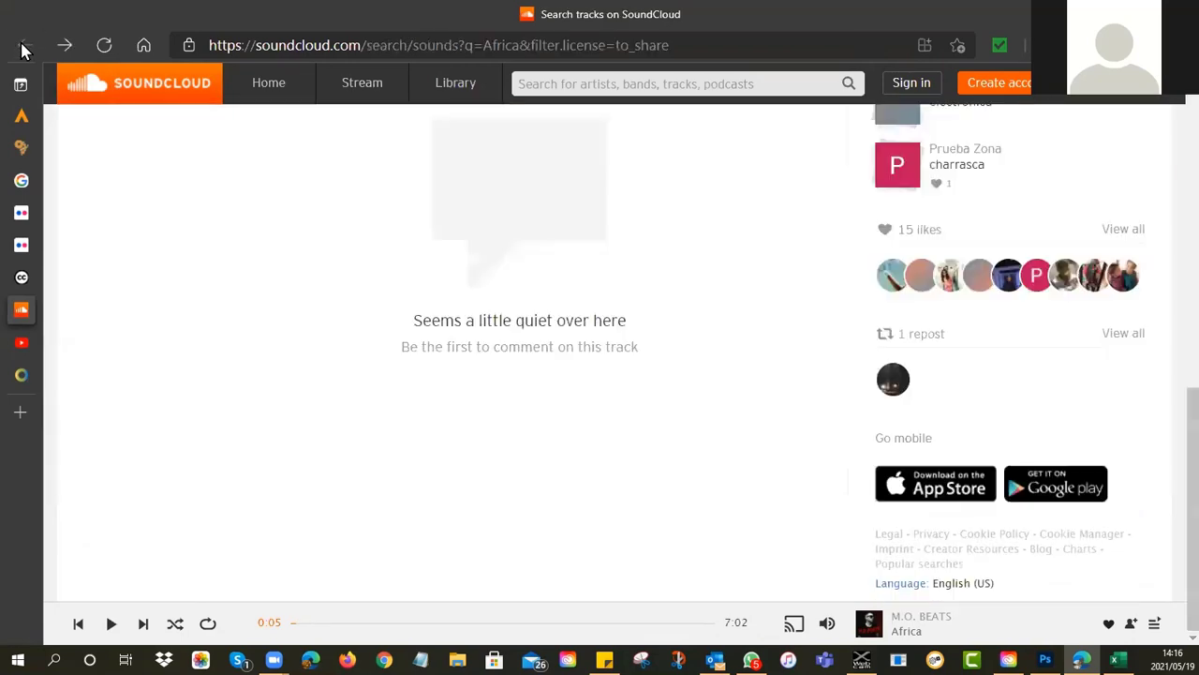
# Play the indiefolk Africa track by bryyn and open its page to read the description, tags and comments.
pyautogui.click(482, 251)
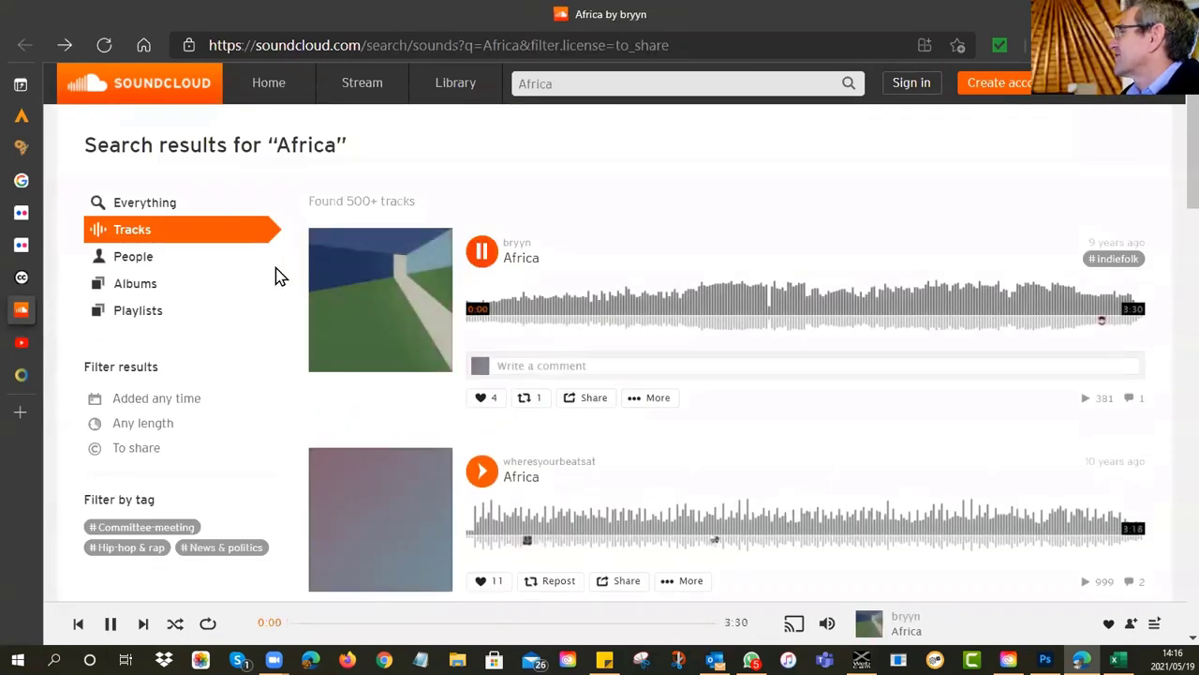
pyautogui.click(415, 308)
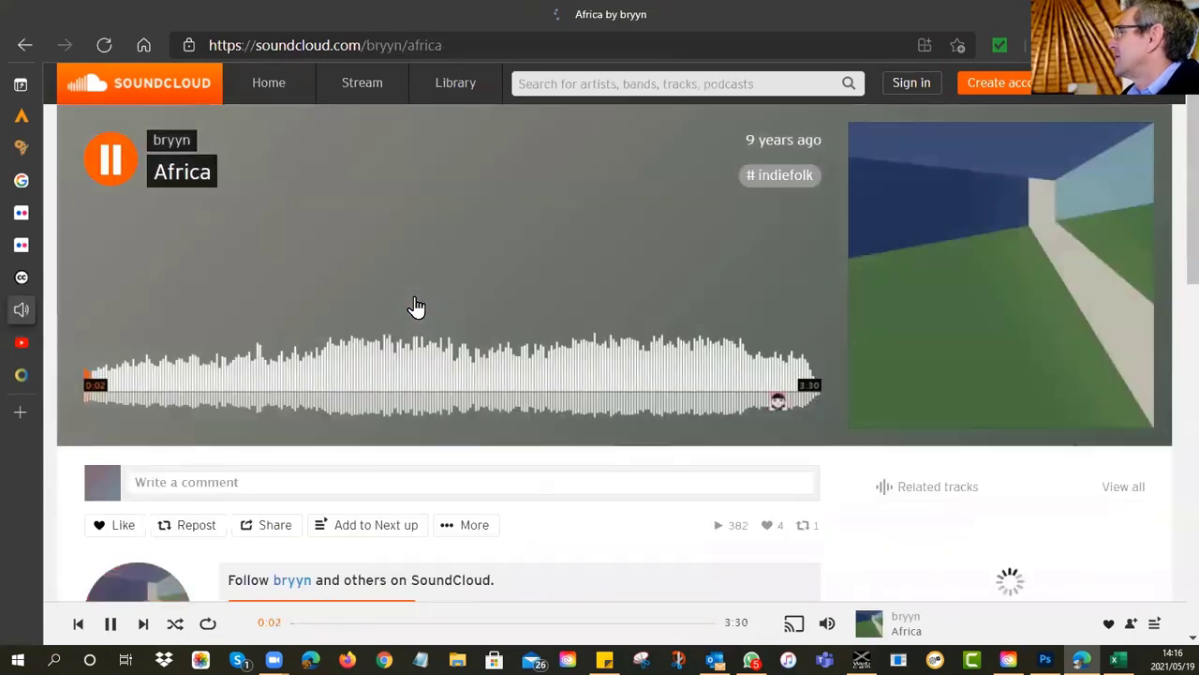
pyautogui.scroll(-4, 417, 307)
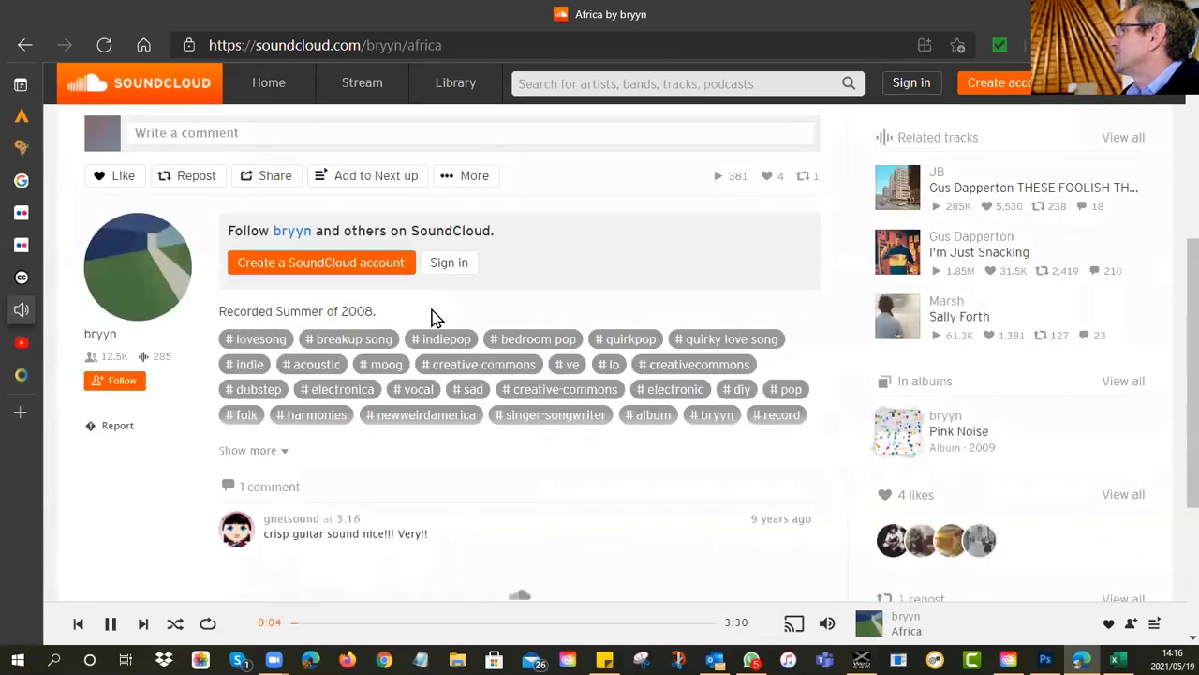
pyautogui.scroll(-1, 456, 328)
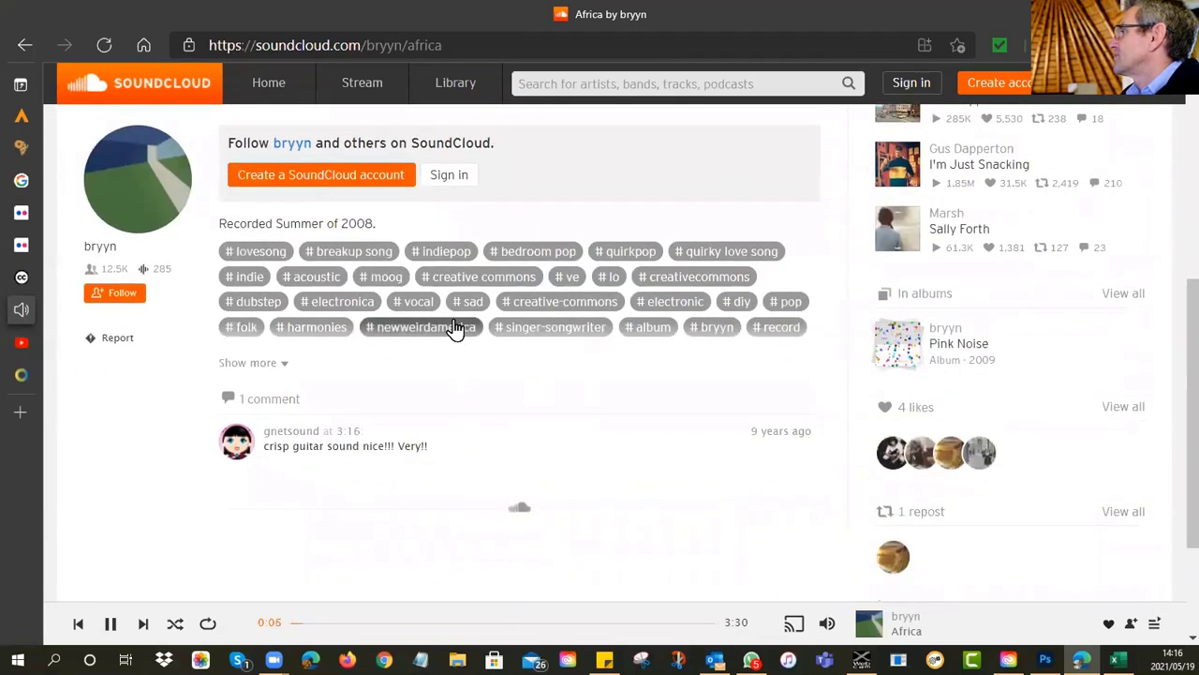
pyautogui.scroll(1, 456, 328)
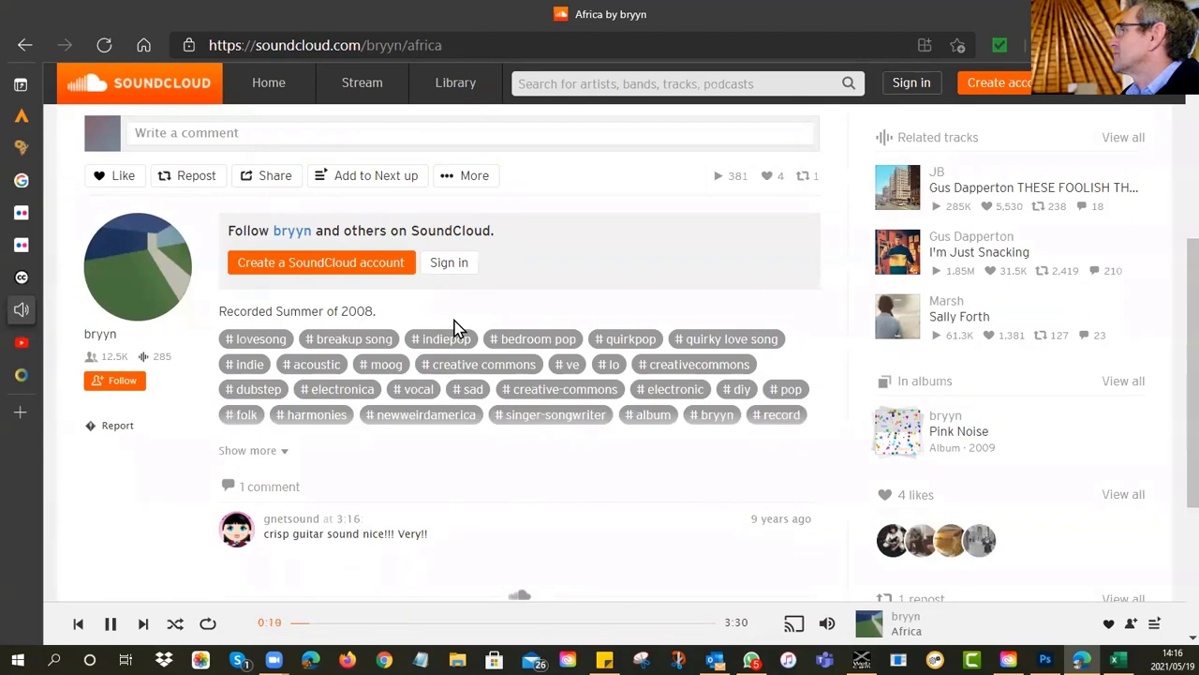
pyautogui.scroll(1, 457, 328)
# Check the additional actions offered for the bryyn track and pause its playback.
pyautogui.click(478, 269)
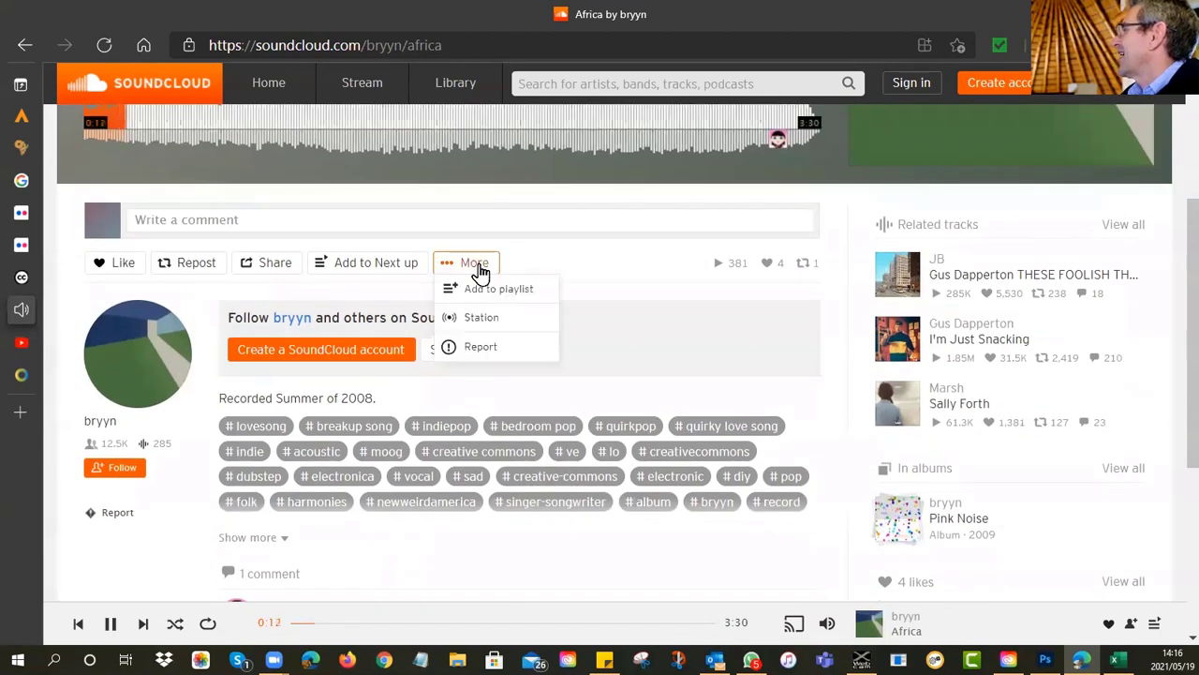
pyautogui.click(616, 284)
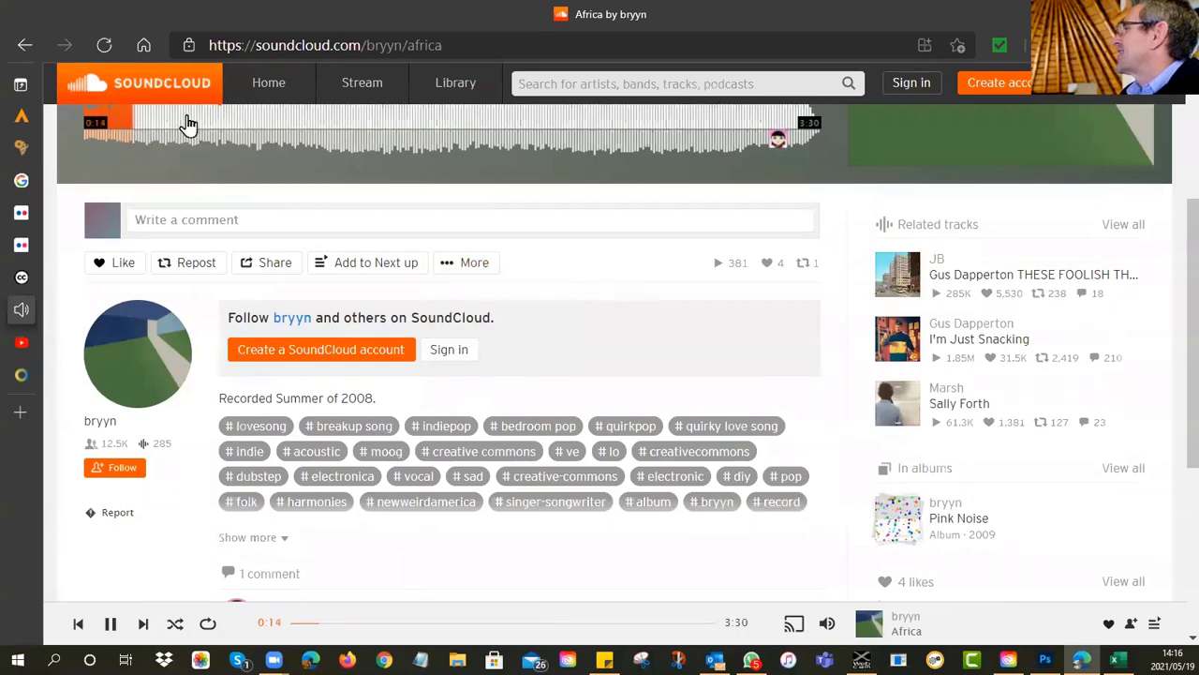
pyautogui.scroll(3, 161, 239)
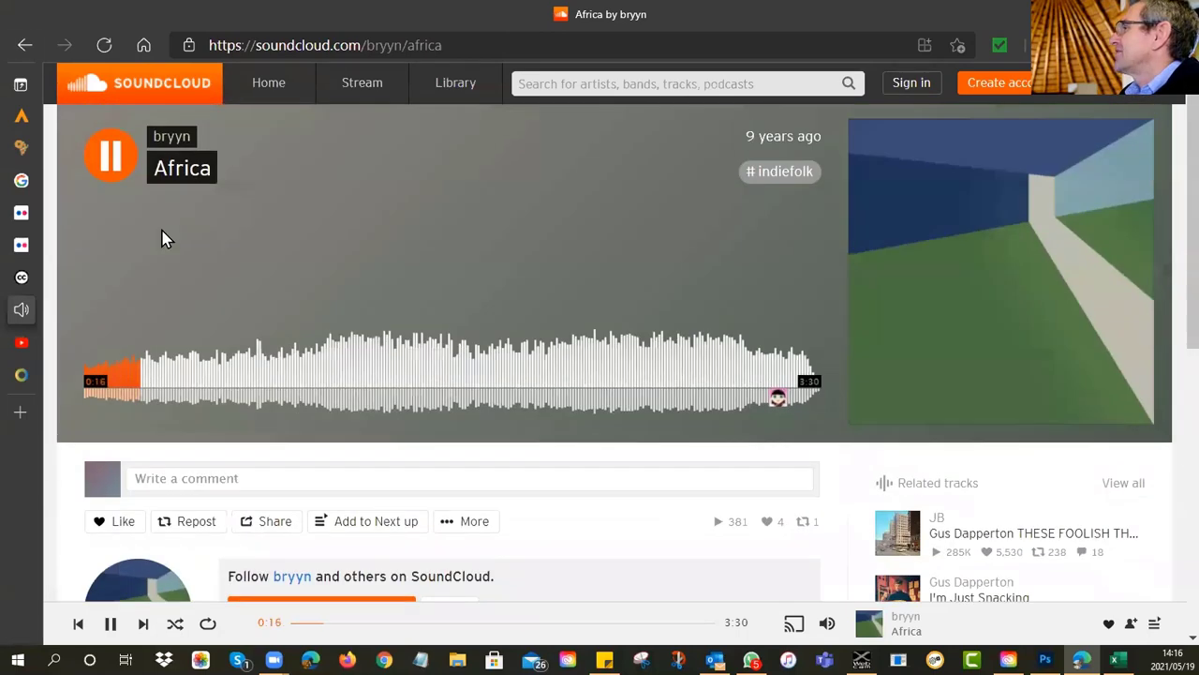
pyautogui.click(117, 176)
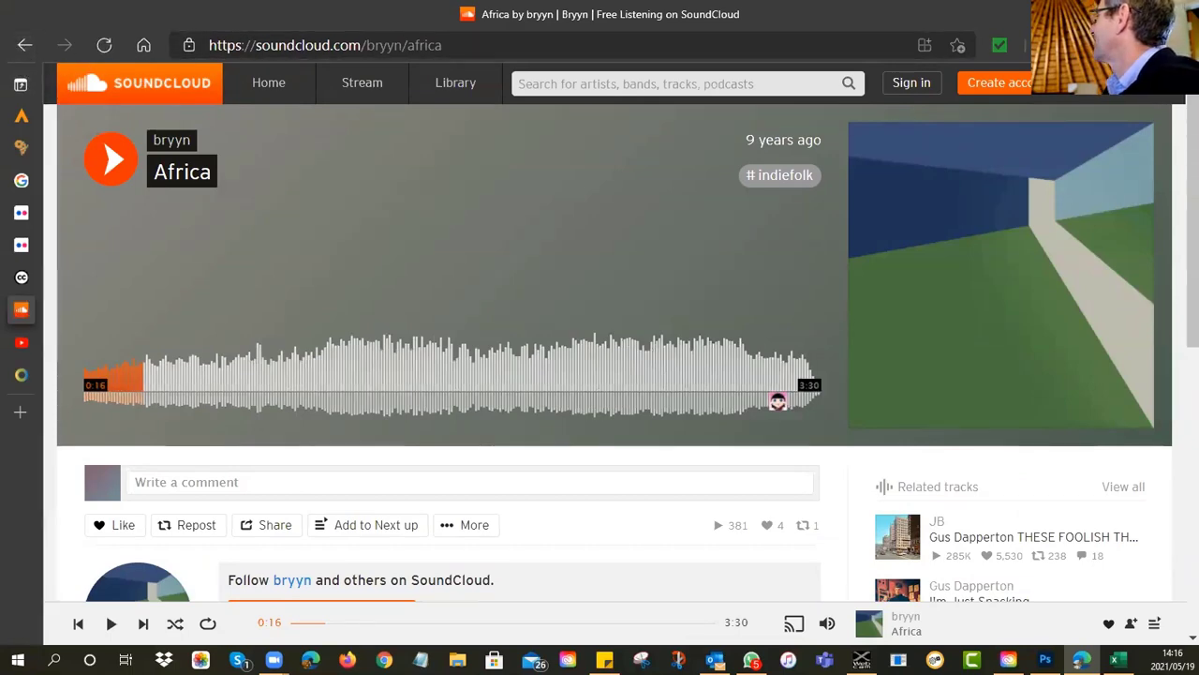
pyautogui.press('super+d')
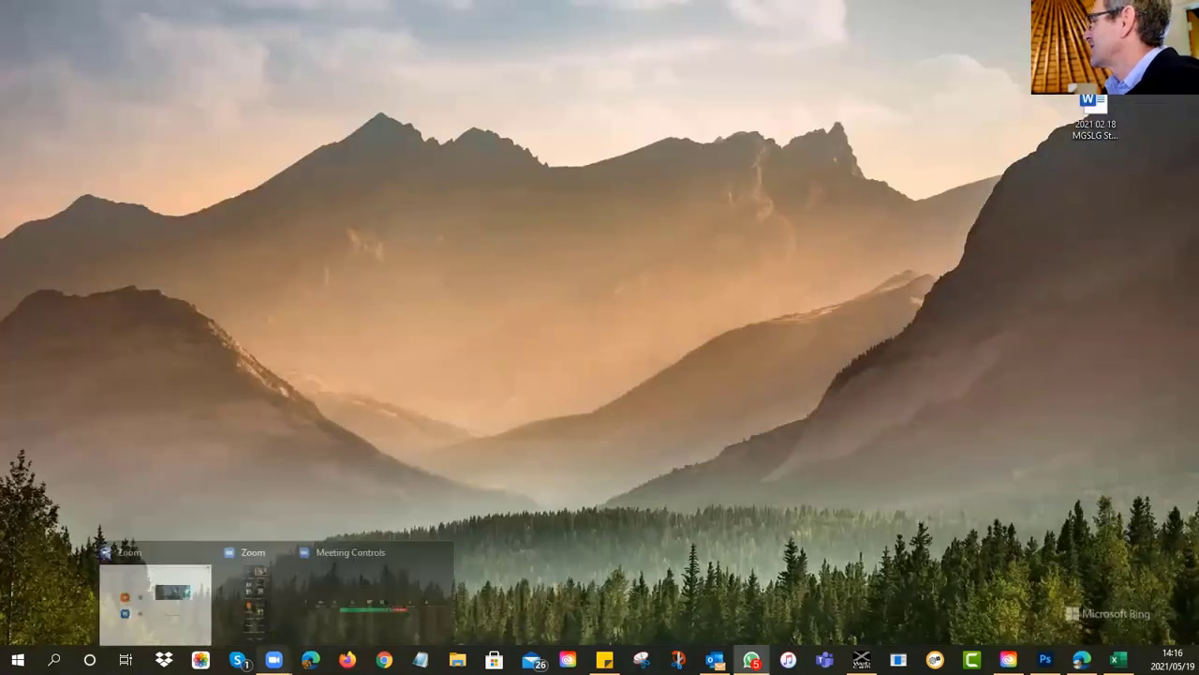
pyautogui.moveTo(715, 660)
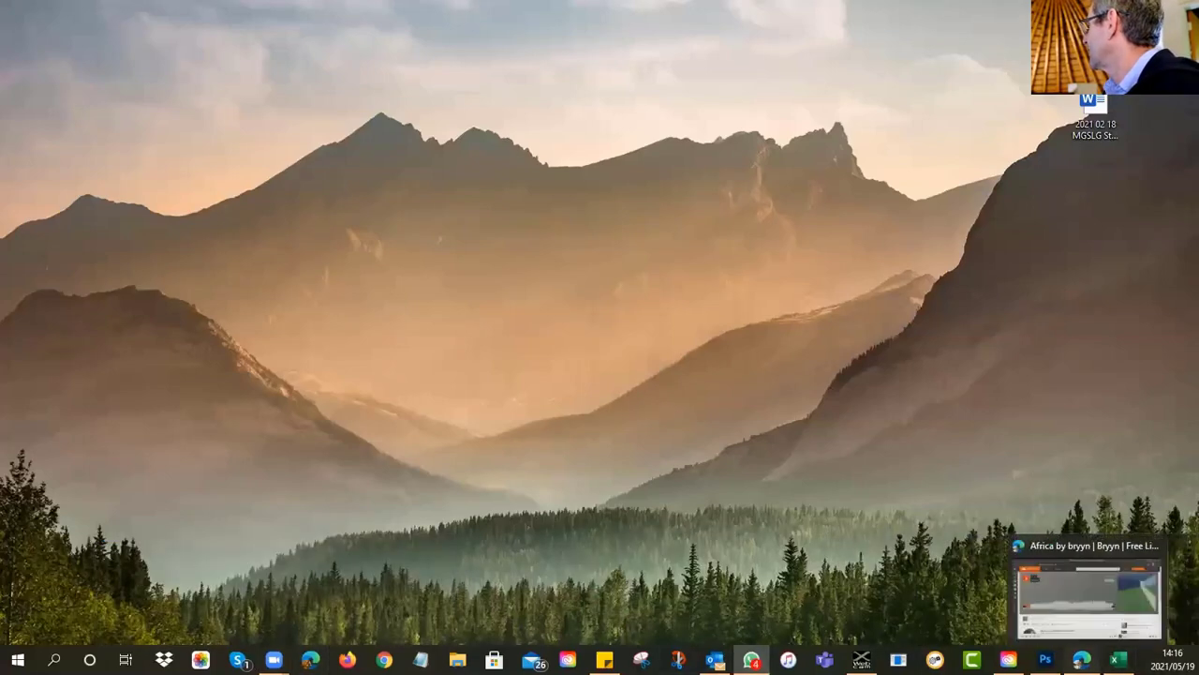
pyautogui.click(1082, 660)
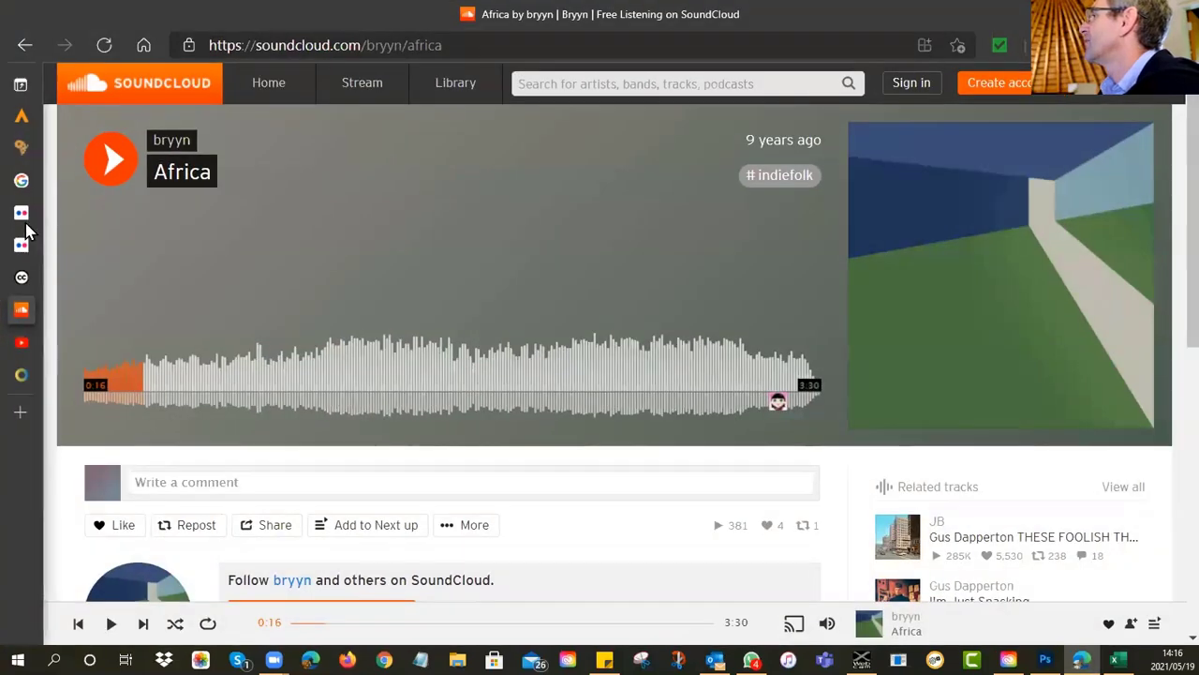
# Return to the CC Search page, go to its home page and open the old CC Search portal.
pyautogui.moveTo(28, 236)
pyautogui.click(29, 279)
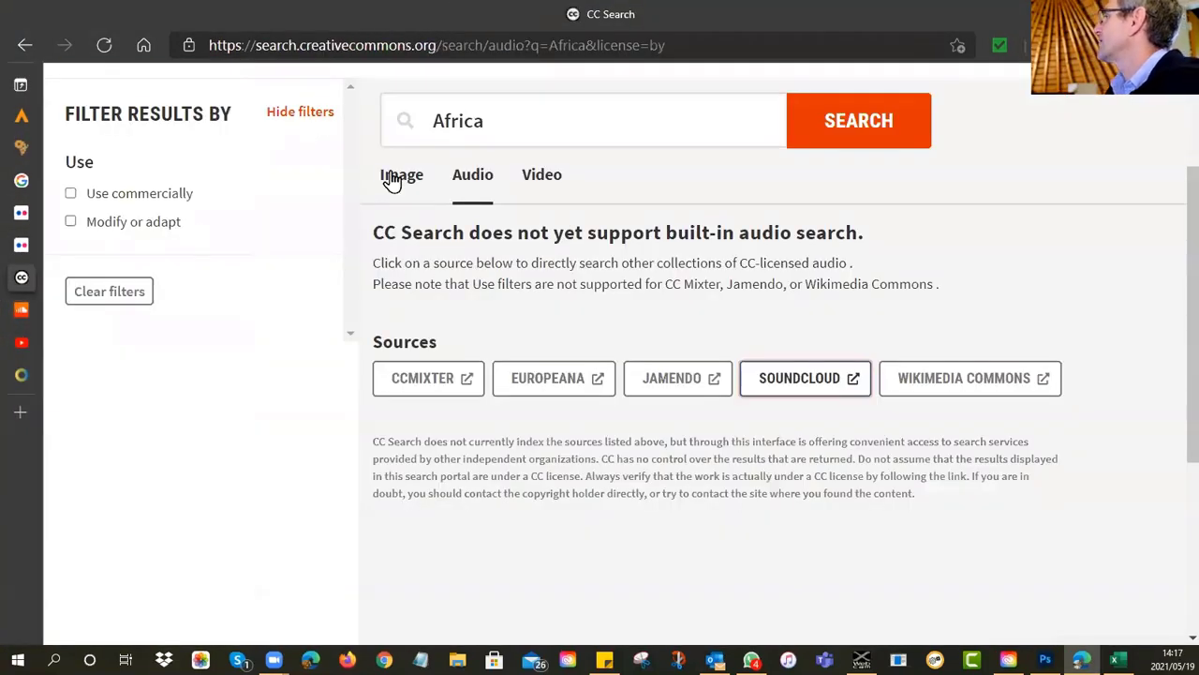
pyautogui.scroll(2, 389, 178)
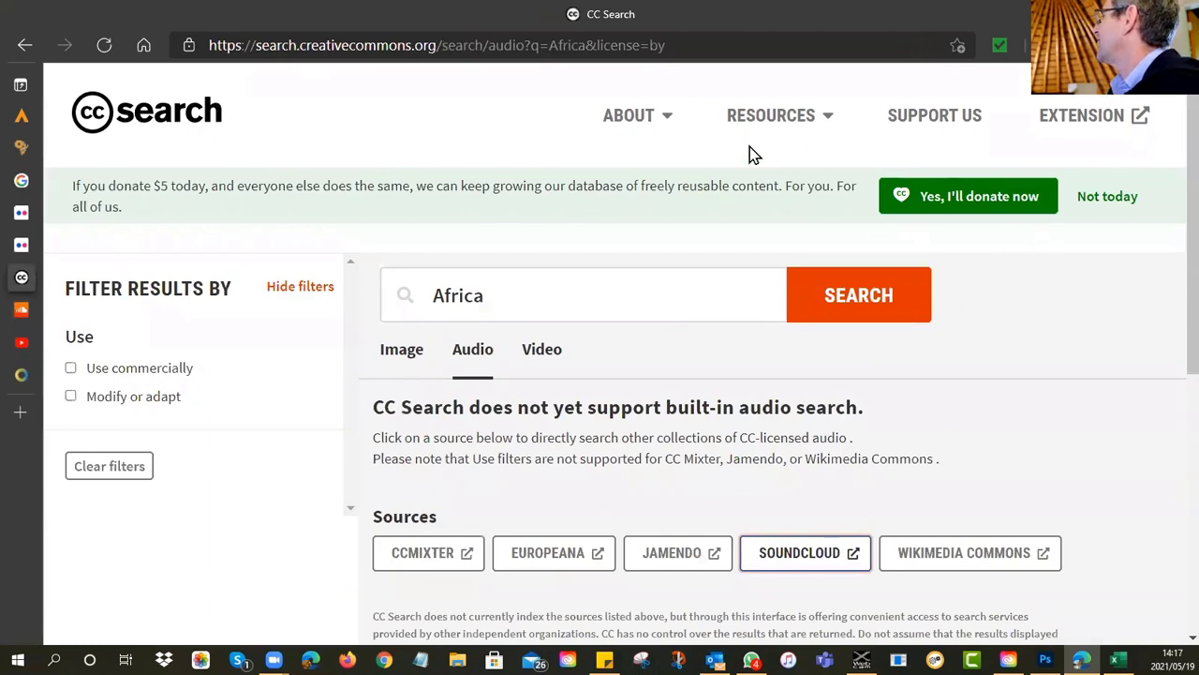
pyautogui.click(107, 112)
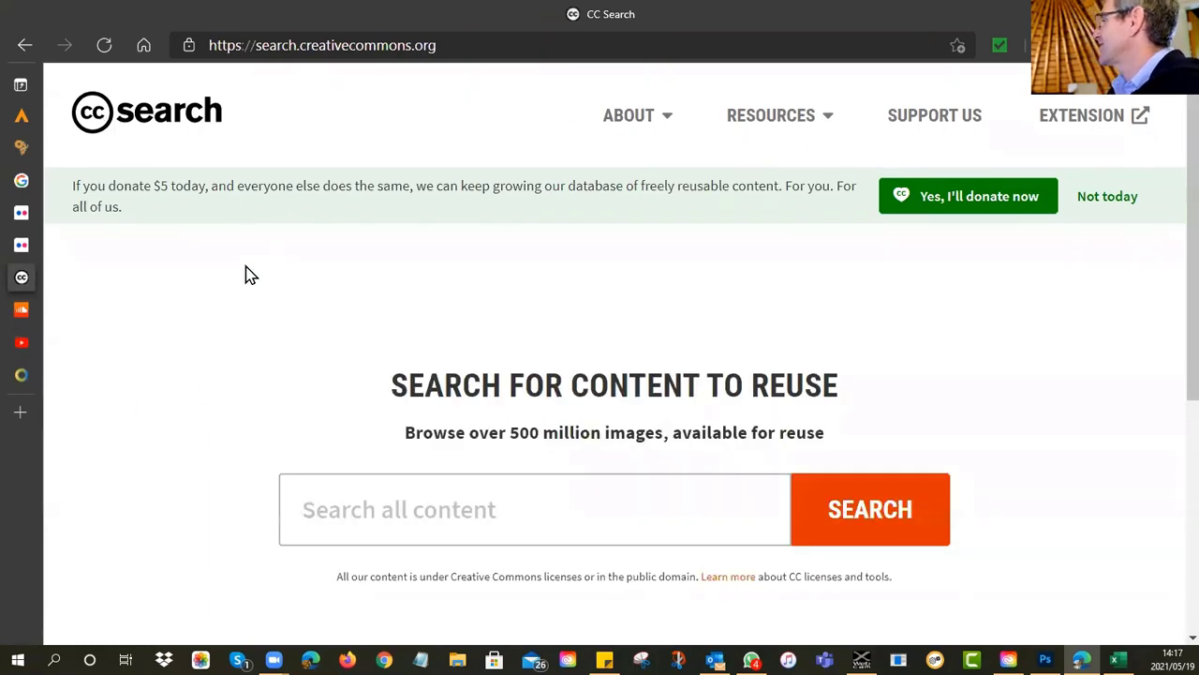
pyautogui.scroll(-4, 248, 275)
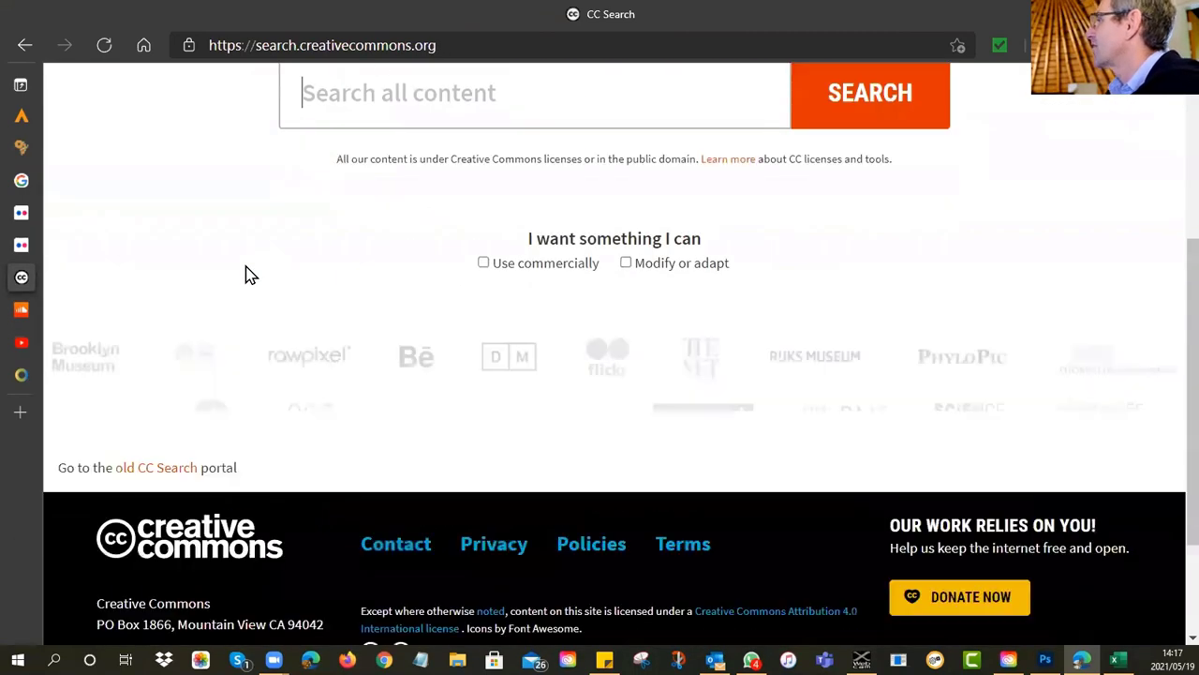
pyautogui.click(172, 476)
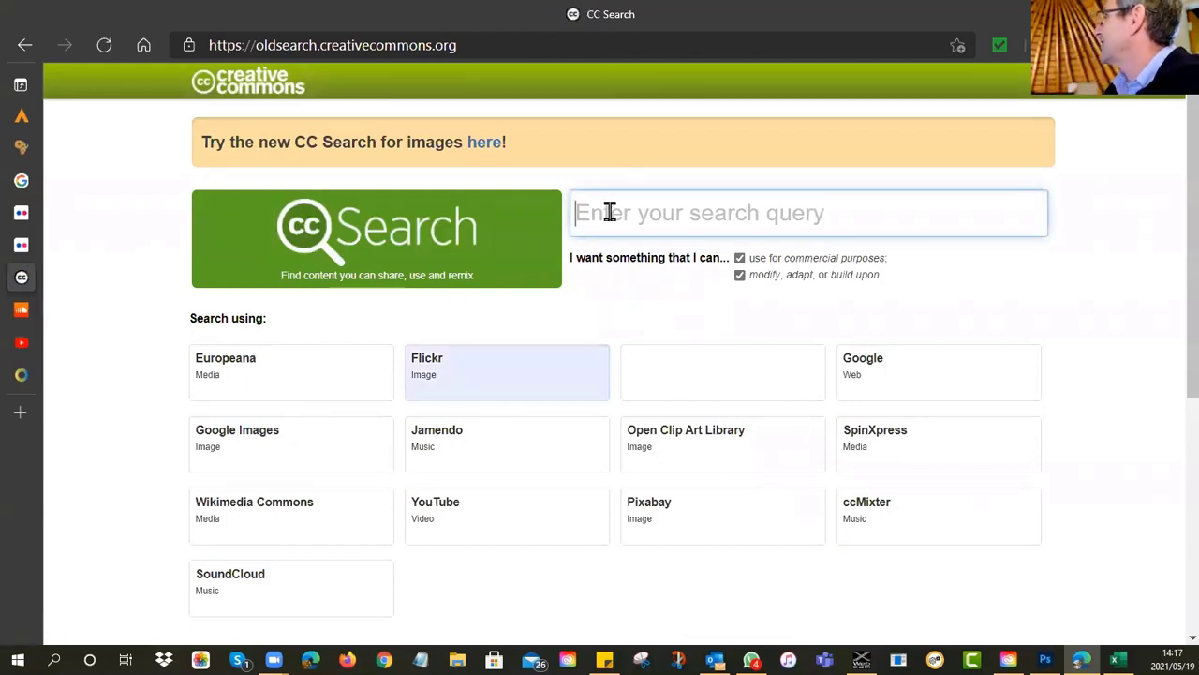
# Search SoundCloud for Africa through the old CC Search portal and look down the track results.
pyautogui.write('Africa')
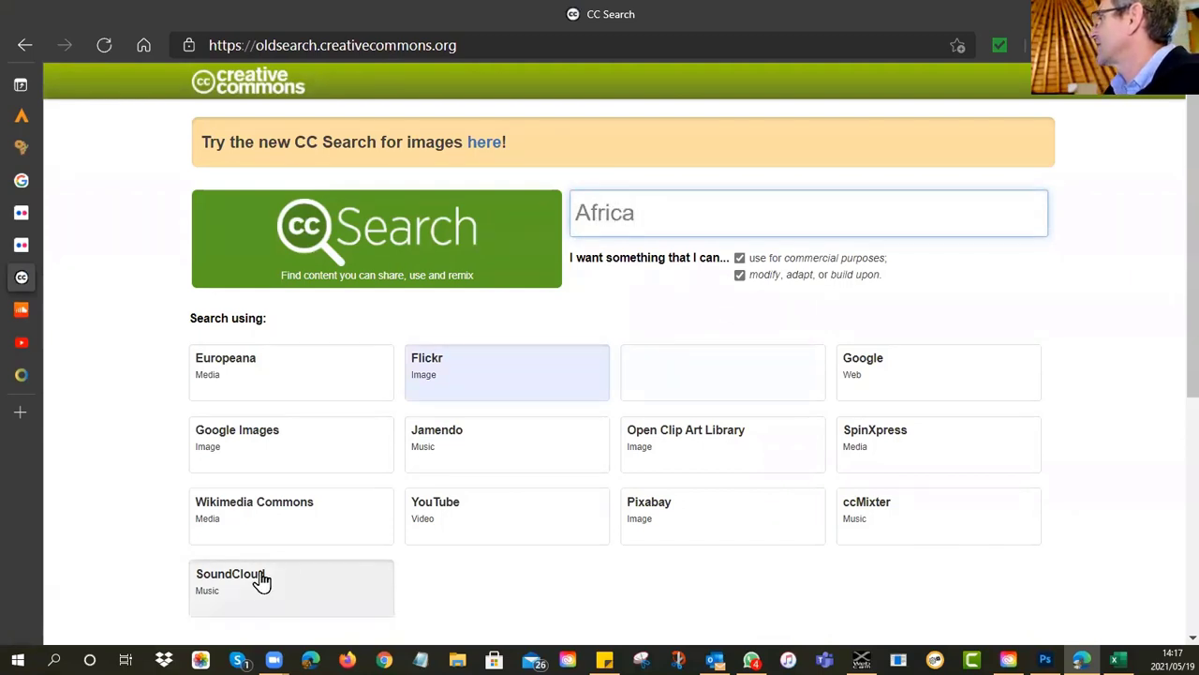
pyautogui.click(260, 580)
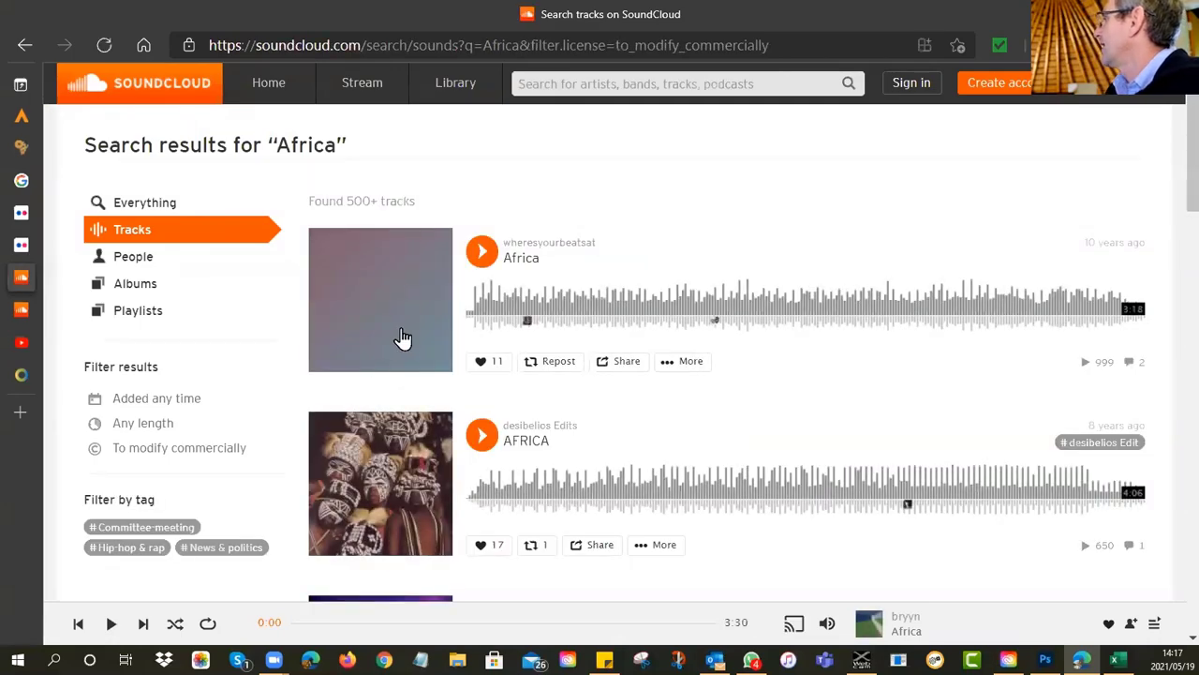
pyautogui.scroll(-5, 447, 327)
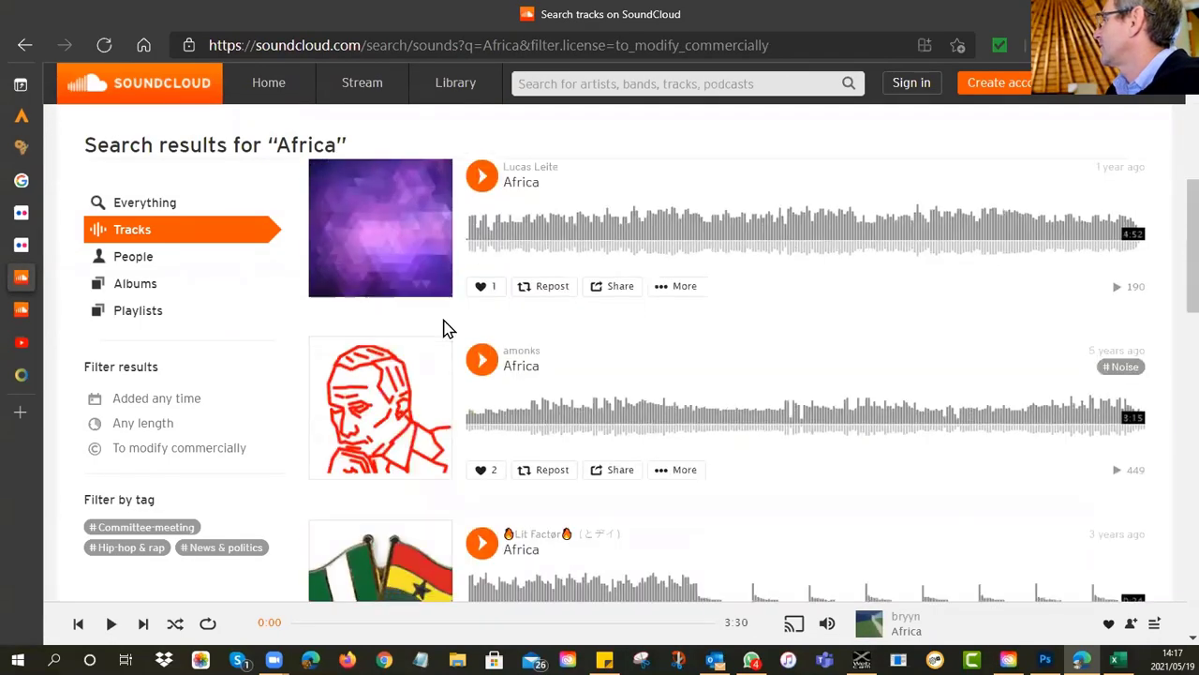
pyautogui.scroll(-2, 447, 327)
# Briefly play the Africa track with the crossed flags cover and open its page to examine the licence details.
pyautogui.click(481, 378)
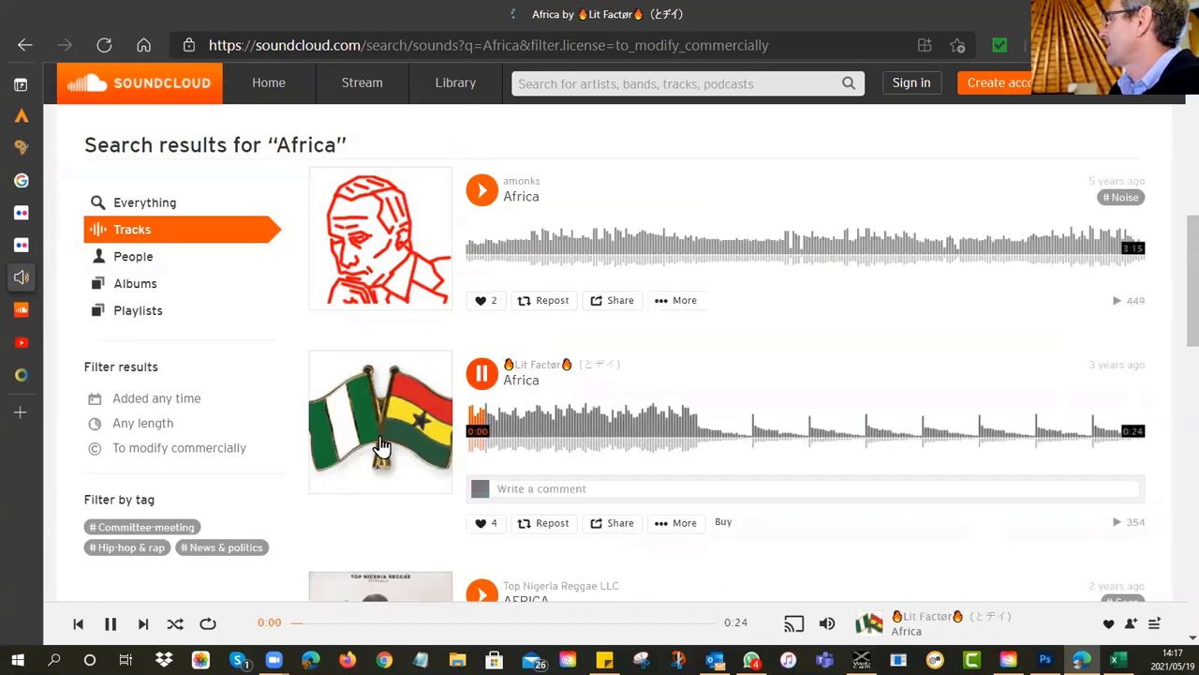
pyautogui.click(482, 375)
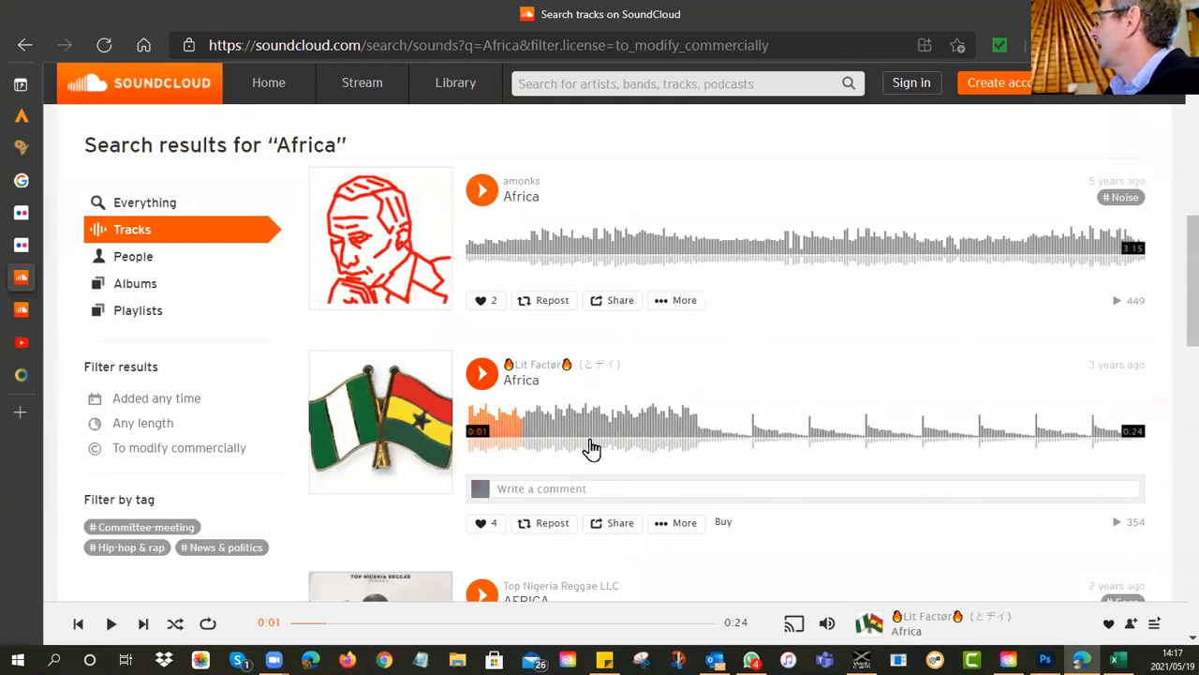
pyautogui.press('space')
pyautogui.click(481, 375)
pyautogui.click(420, 410)
pyautogui.scroll(-3, 421, 408)
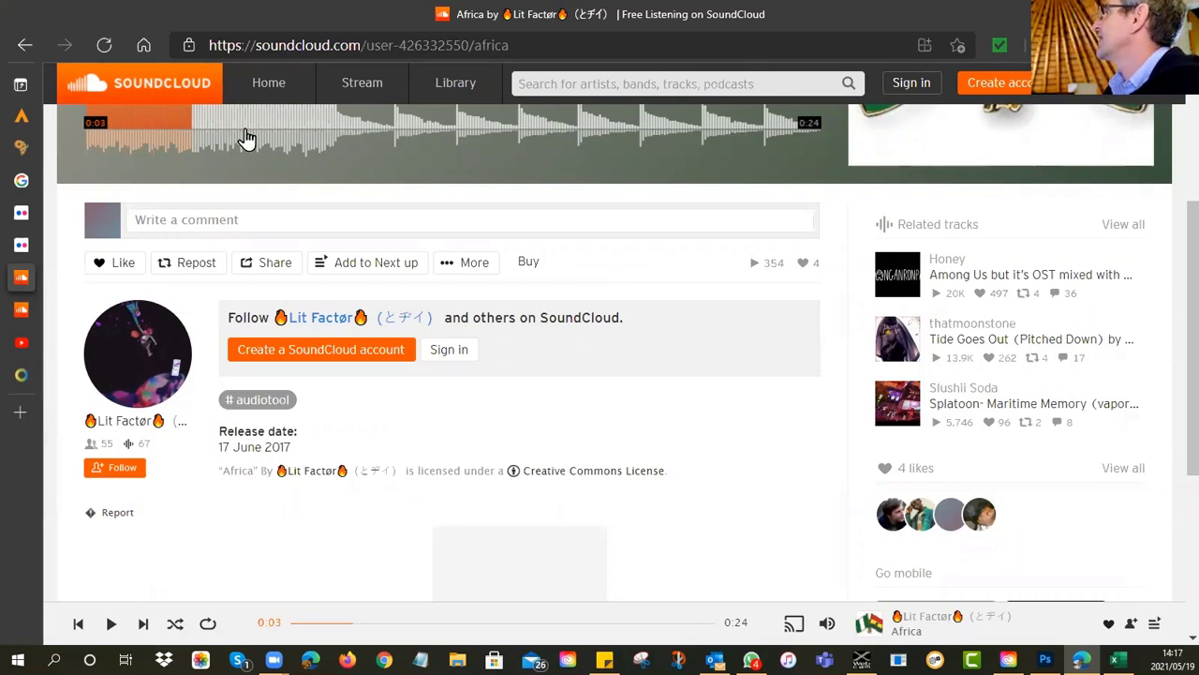
# Close the two Flickr pages of Great Zimbabwe and the two SoundCloud track pages.
pyautogui.moveTo(47, 255)
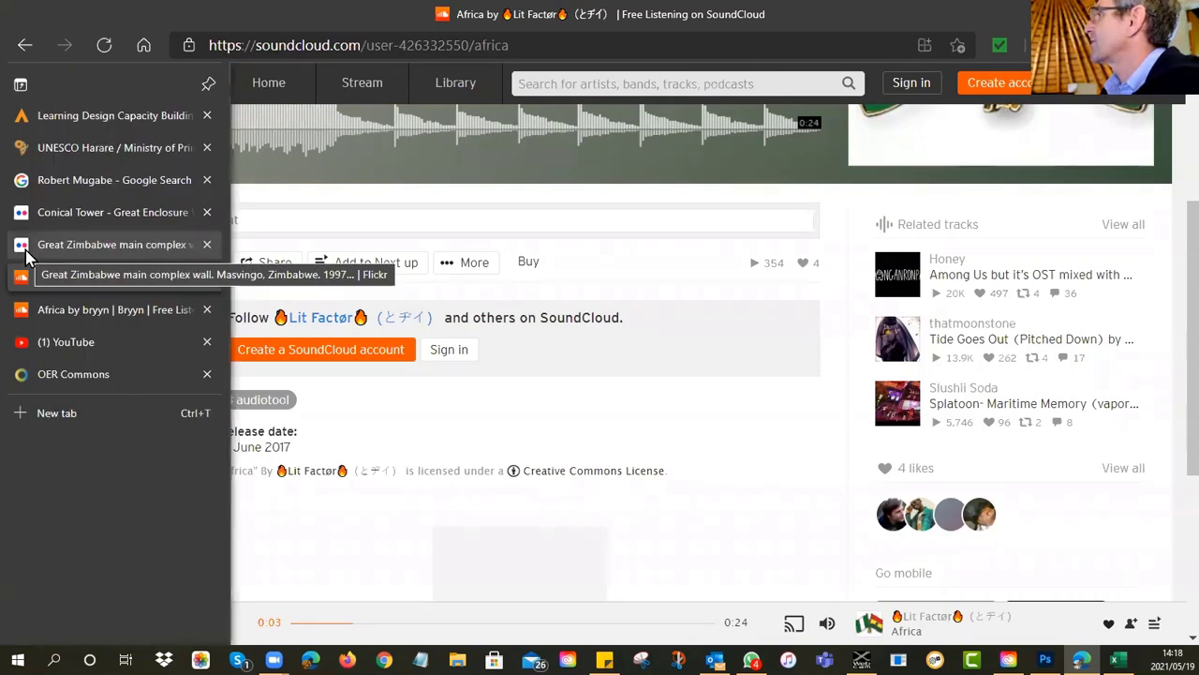
pyautogui.click(207, 244)
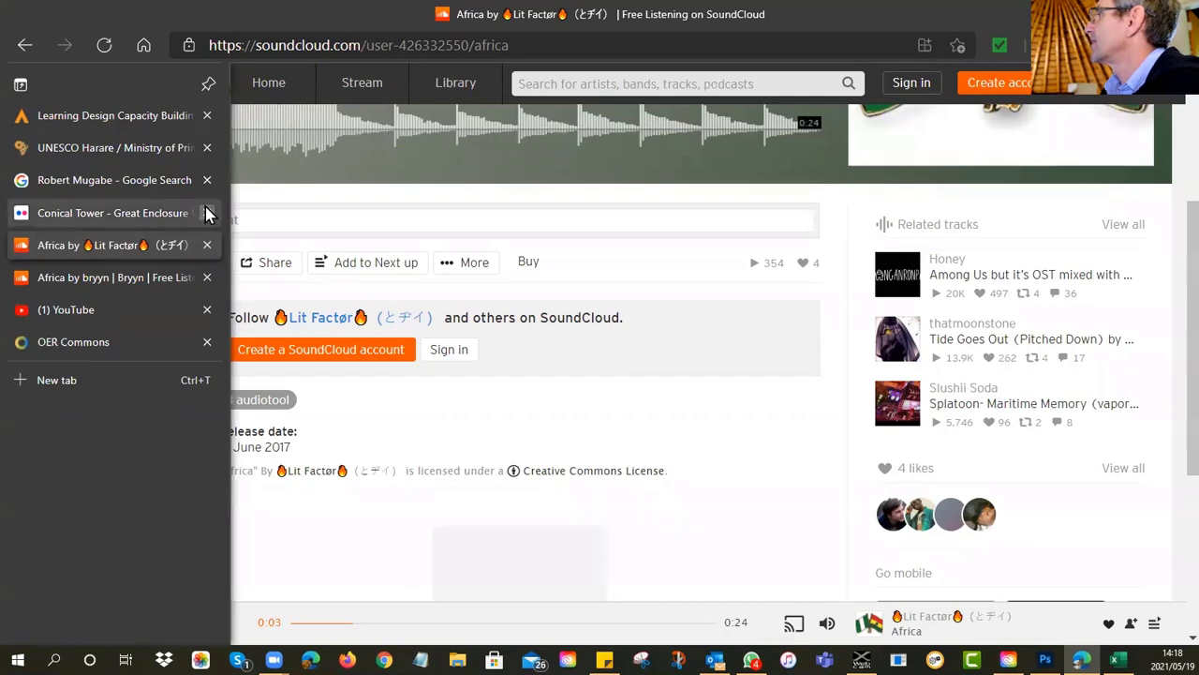
pyautogui.click(206, 210)
pyautogui.click(206, 209)
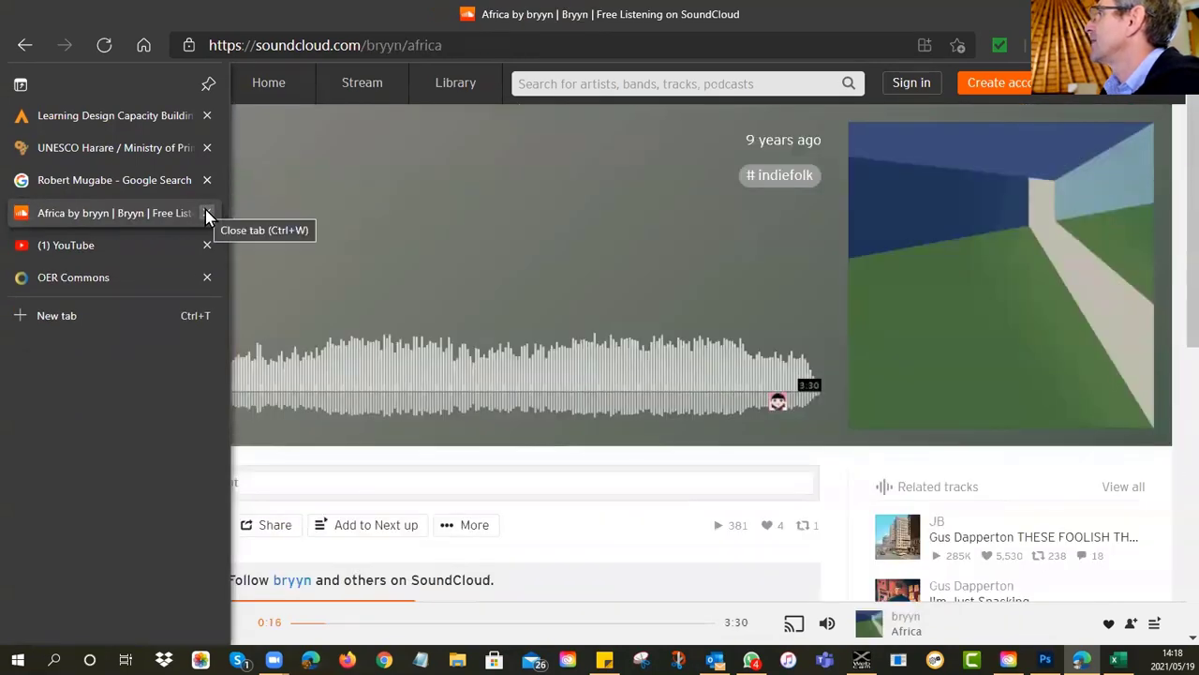
pyautogui.click(205, 209)
# Open creativecommons.org in place of the Robert Mugabe image search.
pyautogui.click(147, 183)
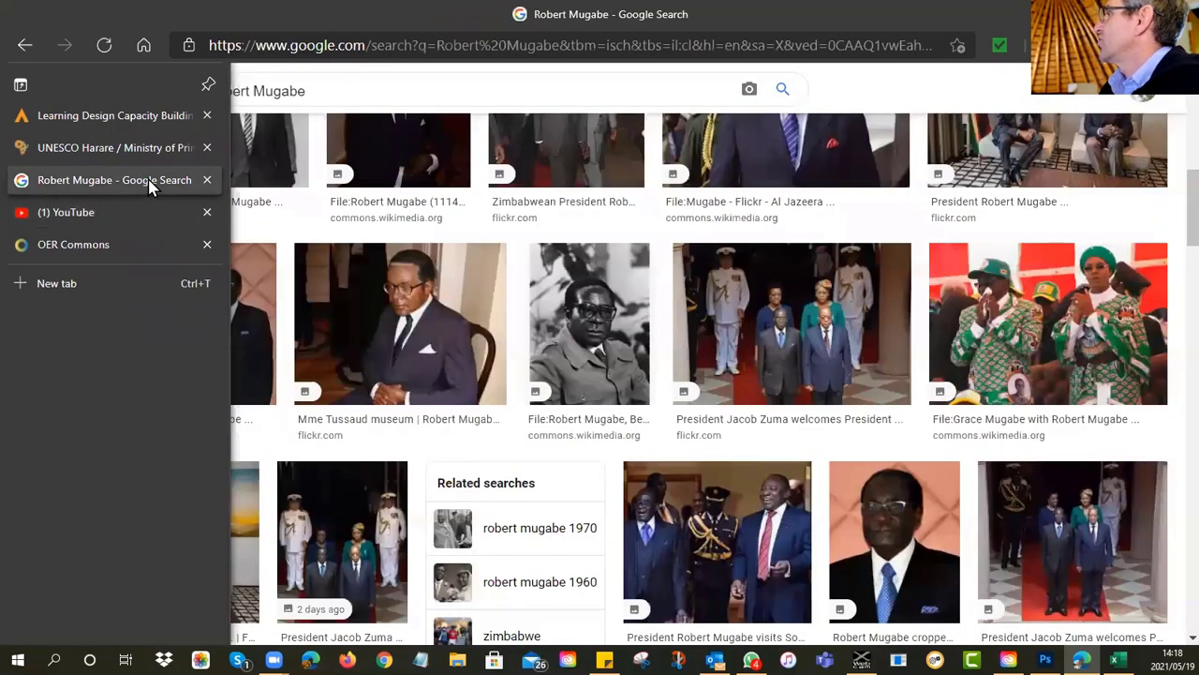
pyautogui.click(361, 49)
pyautogui.write('cr')
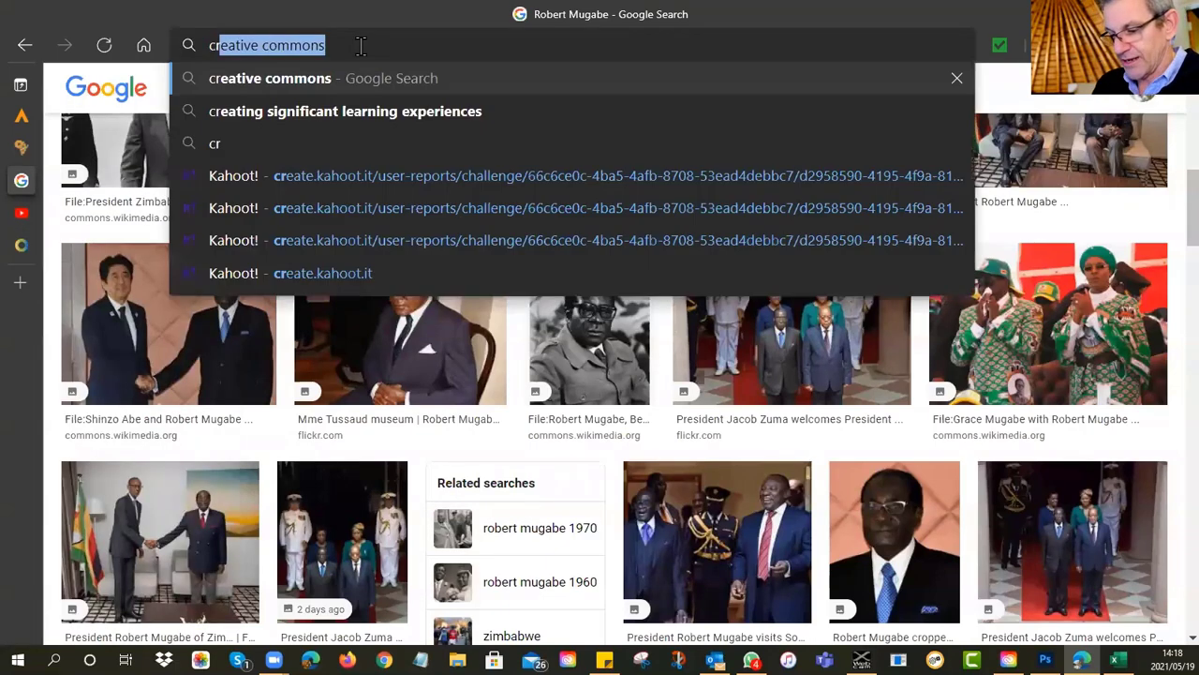
pyautogui.write('eative')
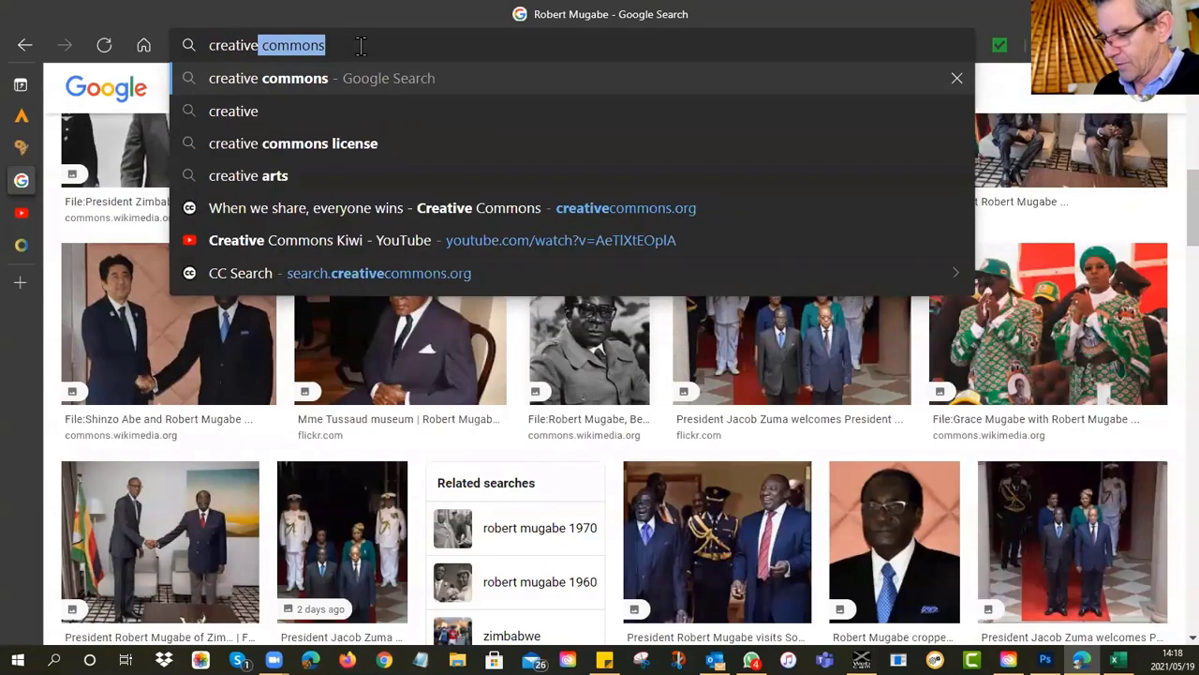
pyautogui.write('commons.org')
pyautogui.press('Return')
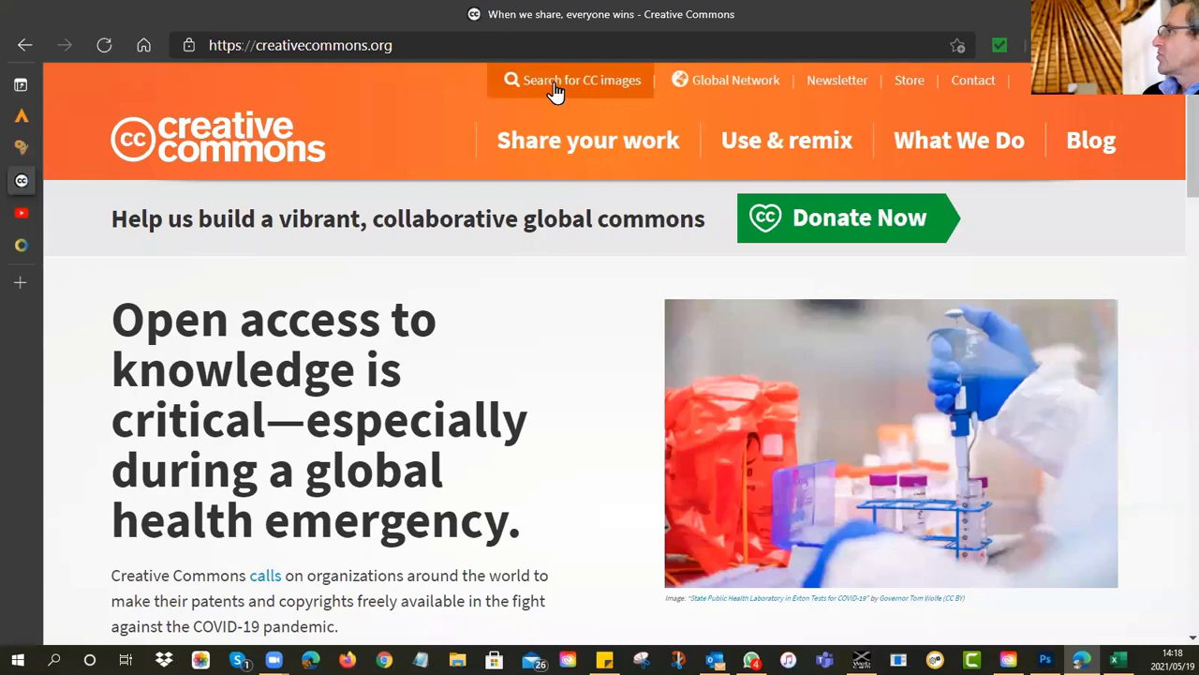
# Go to the Creative Commons image search and open the old CC Search portal from it.
pyautogui.click(556, 91)
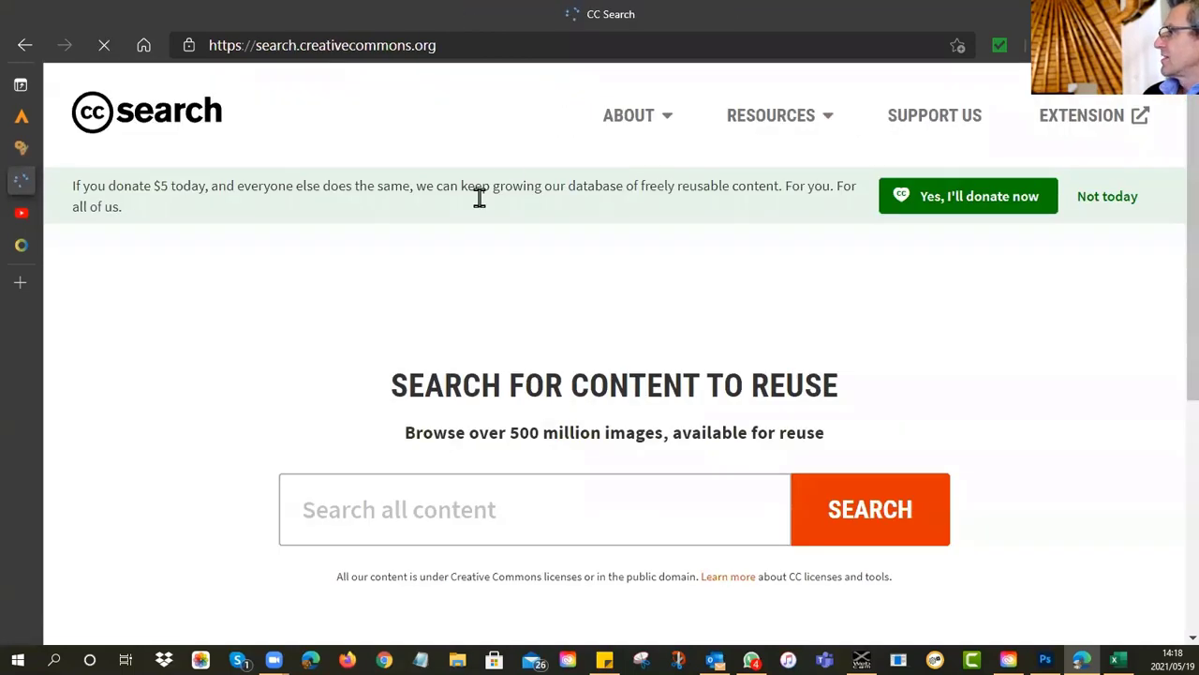
pyautogui.scroll(-2, 501, 378)
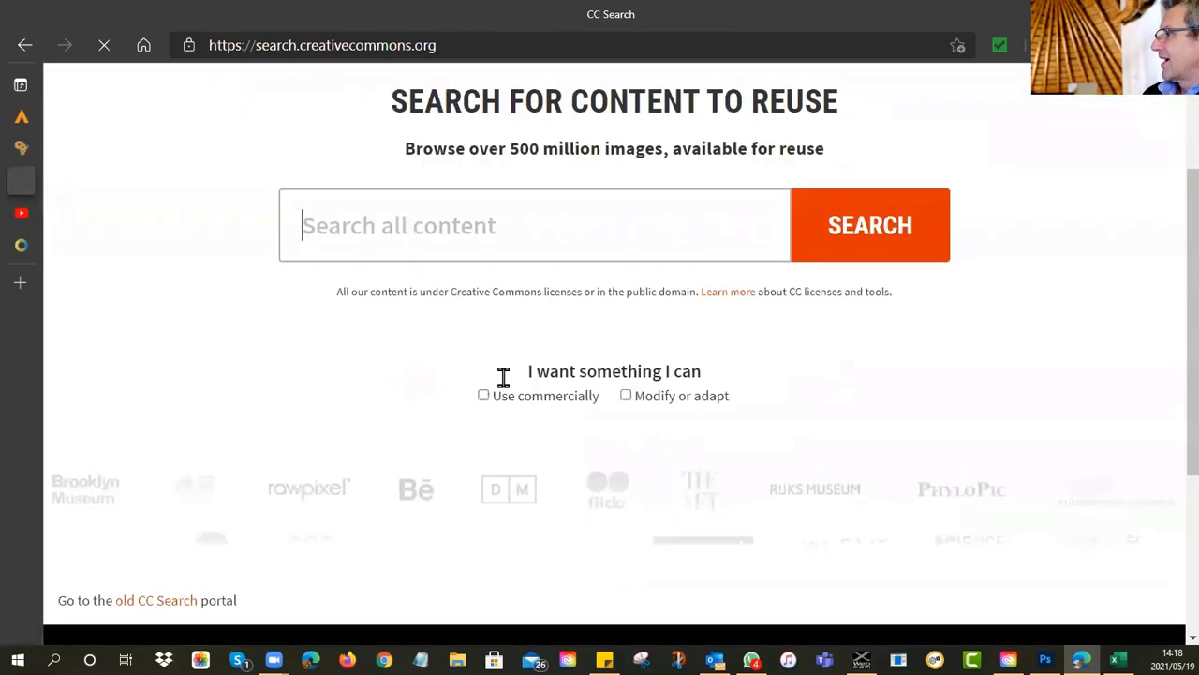
pyautogui.scroll(-2, 503, 377)
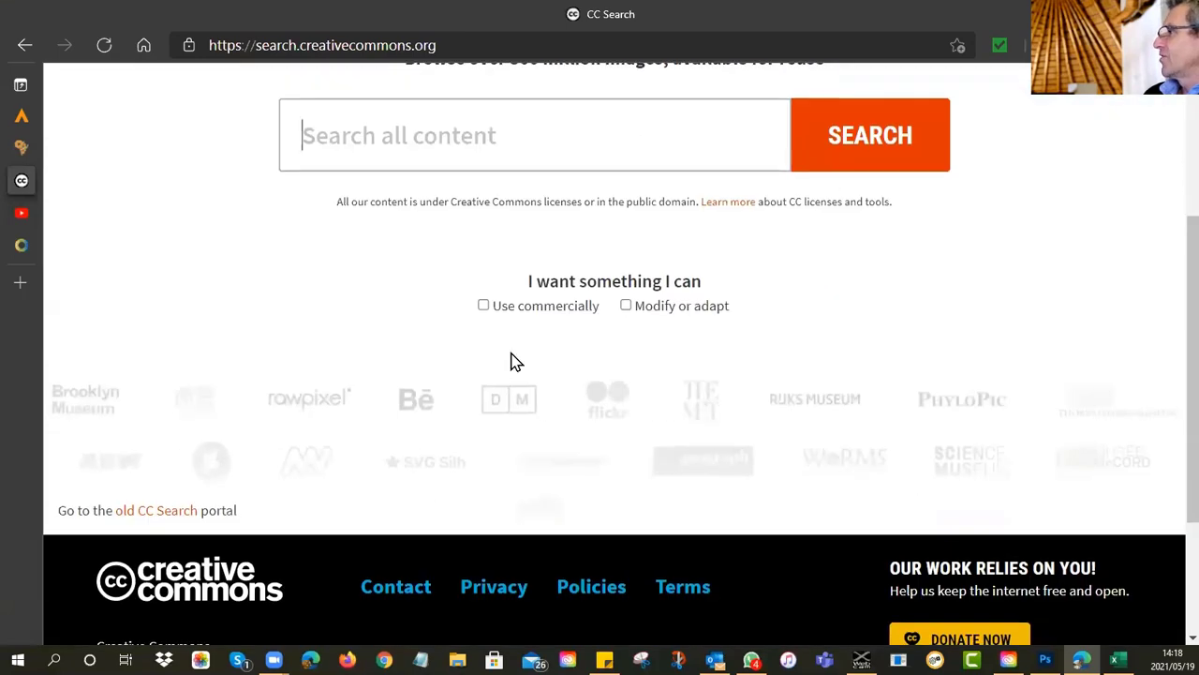
pyautogui.click(157, 518)
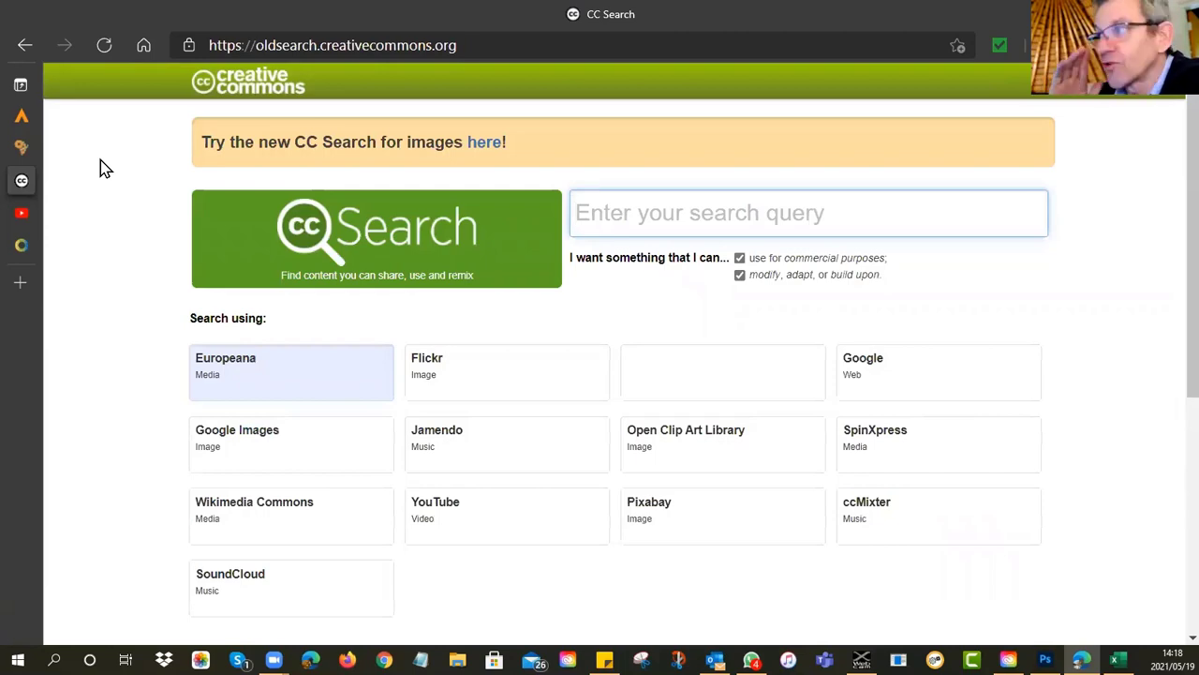
# Switch to the open YouTube page and search it for "Victoria Falls".
pyautogui.click(15, 215)
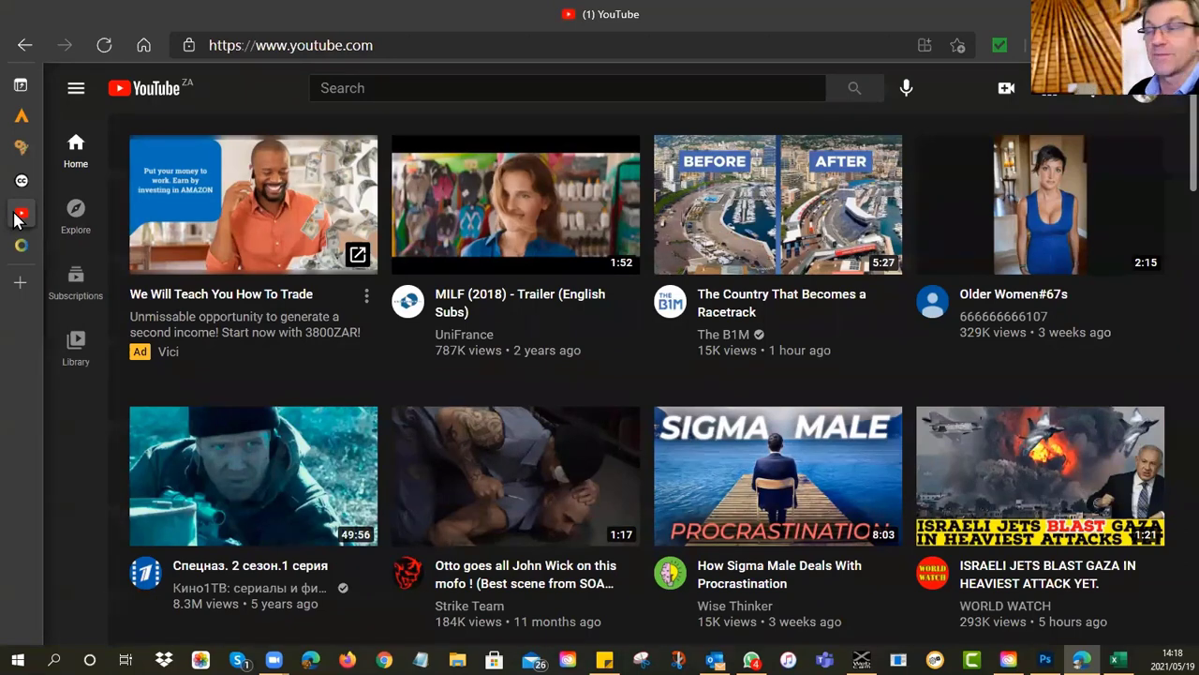
pyautogui.click(362, 88)
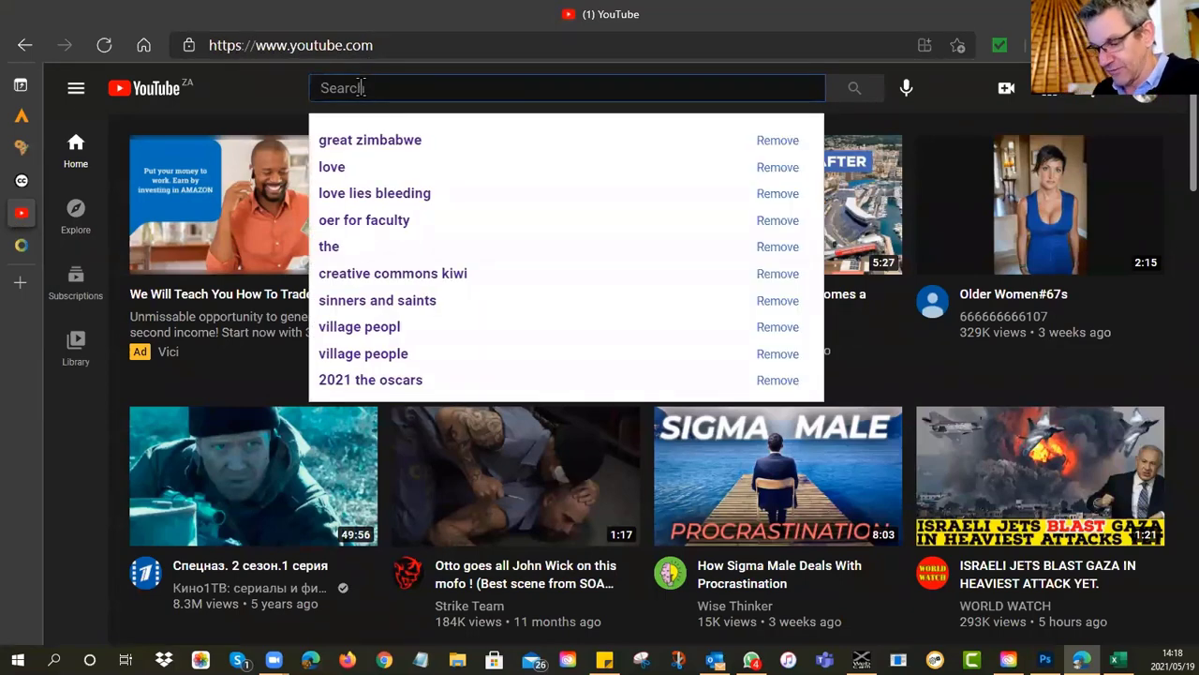
pyautogui.write('Vic')
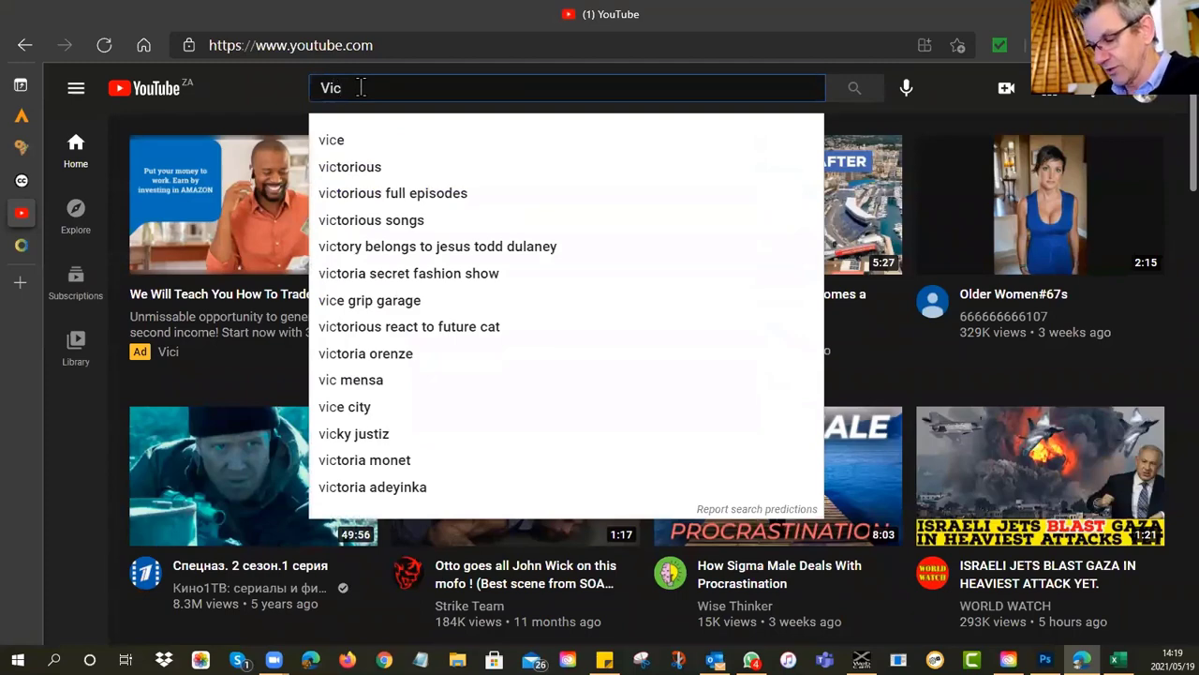
pyautogui.write('toria')
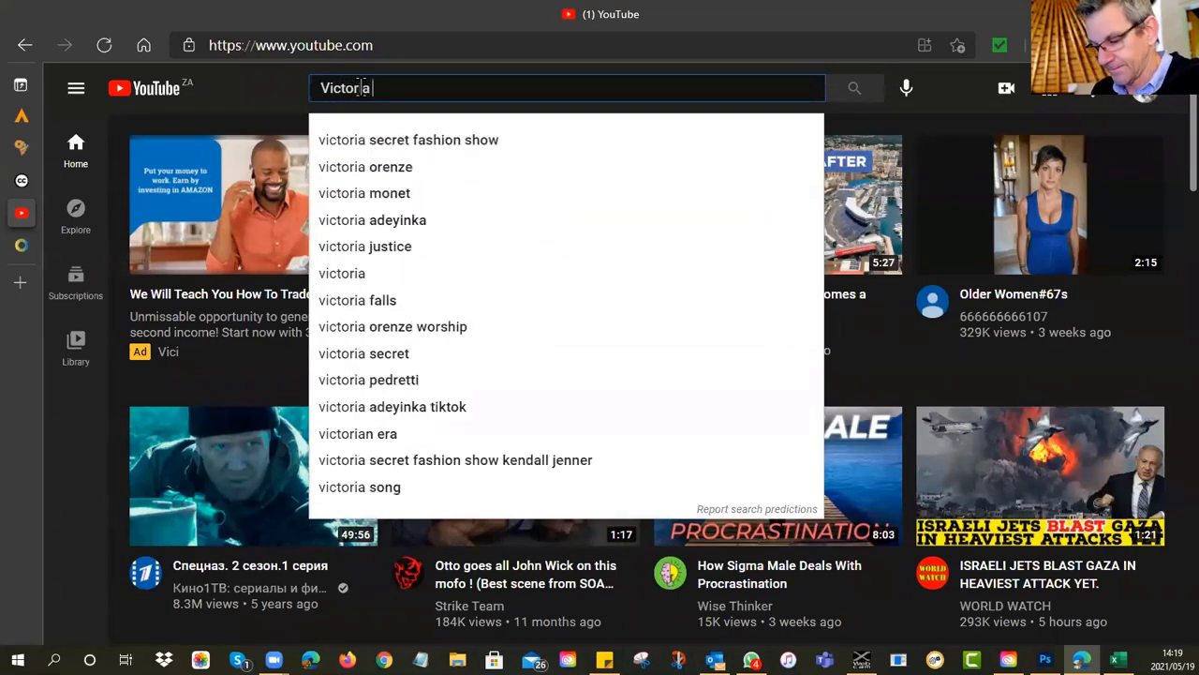
pyautogui.write(' Falls')
pyautogui.press('Return')
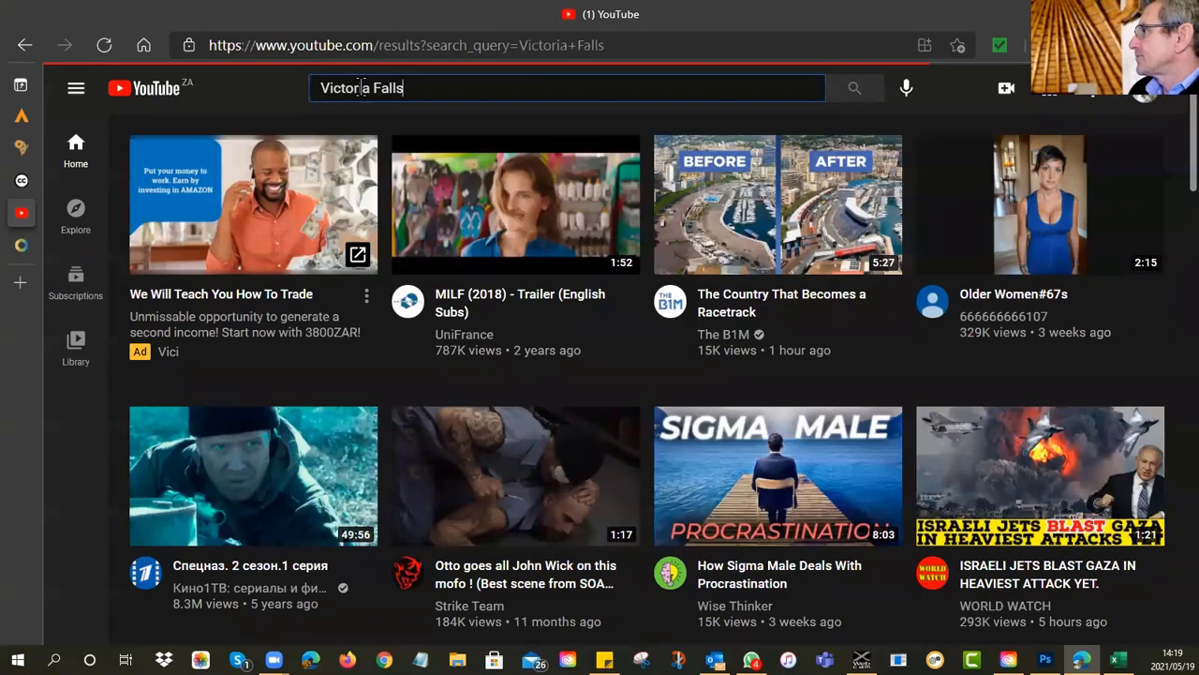
# Look through the unfiltered Victoria Falls video results, down to the "People also watched" section.
pyautogui.scroll(-4, 437, 294)
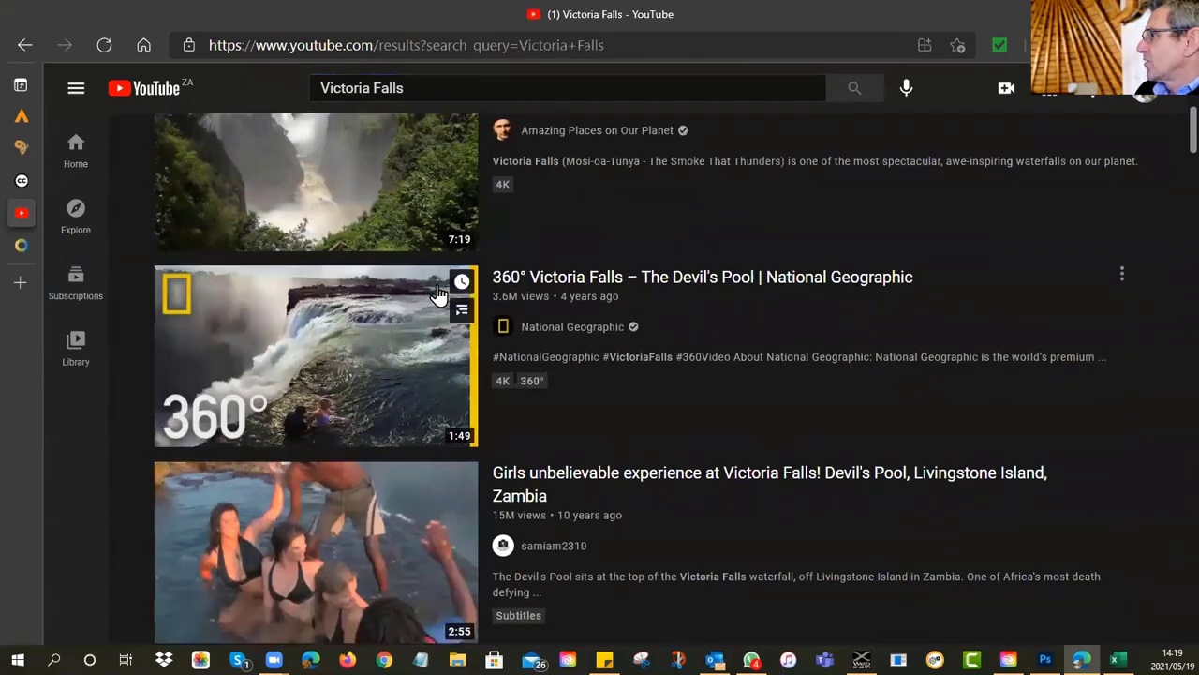
pyautogui.scroll(1, 436, 294)
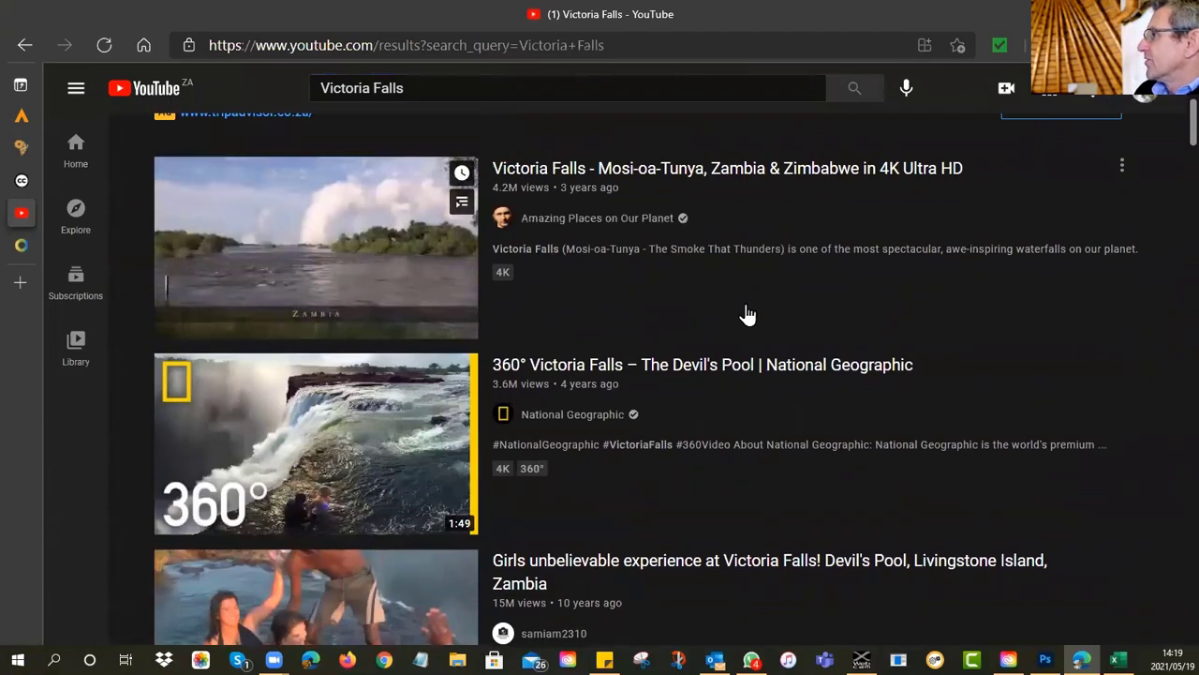
pyautogui.scroll(-5, 748, 314)
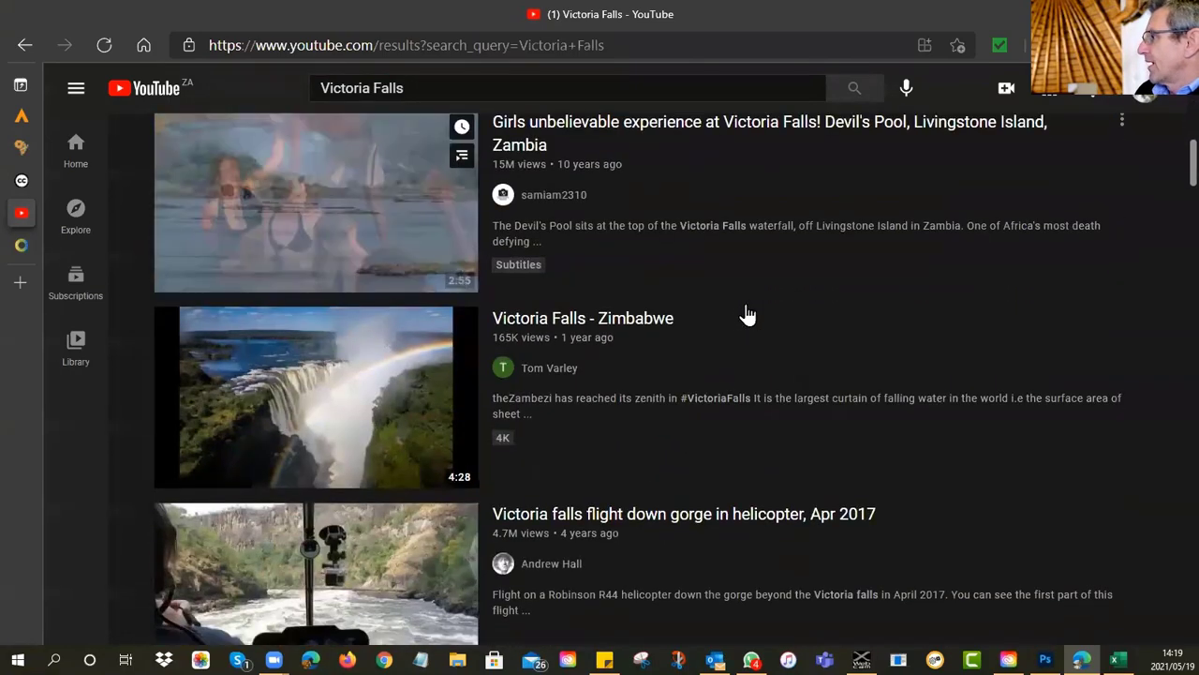
pyautogui.scroll(-1, 747, 315)
pyautogui.scroll(-4, 748, 315)
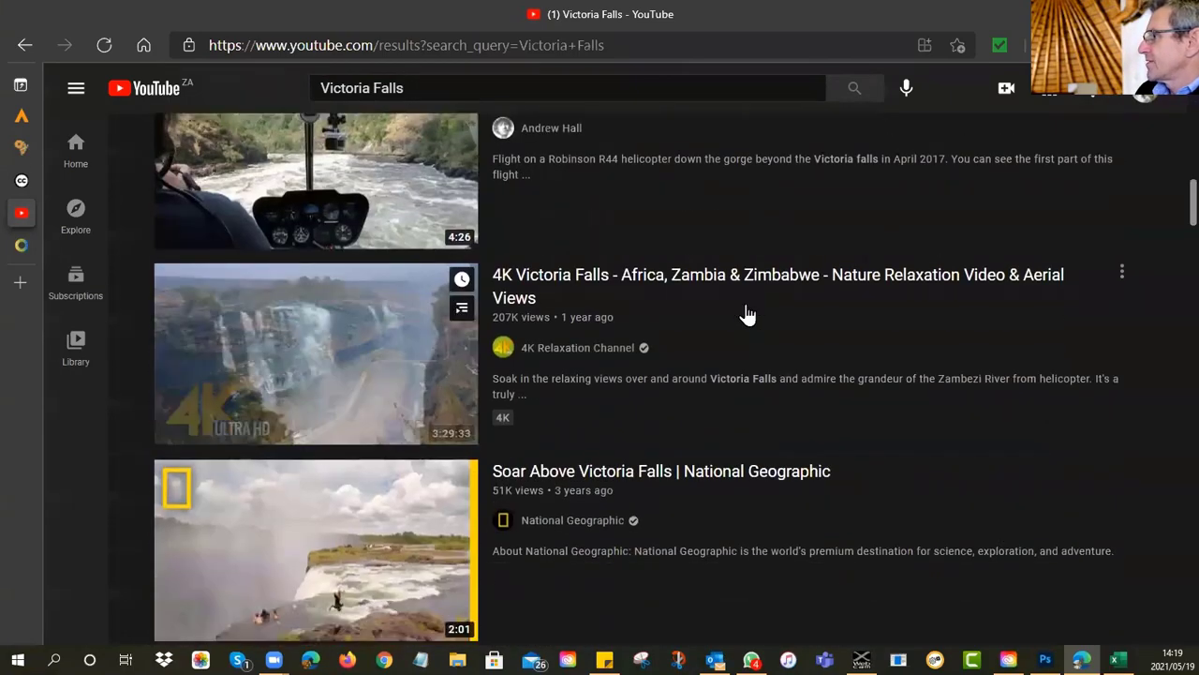
pyautogui.scroll(-3, 748, 315)
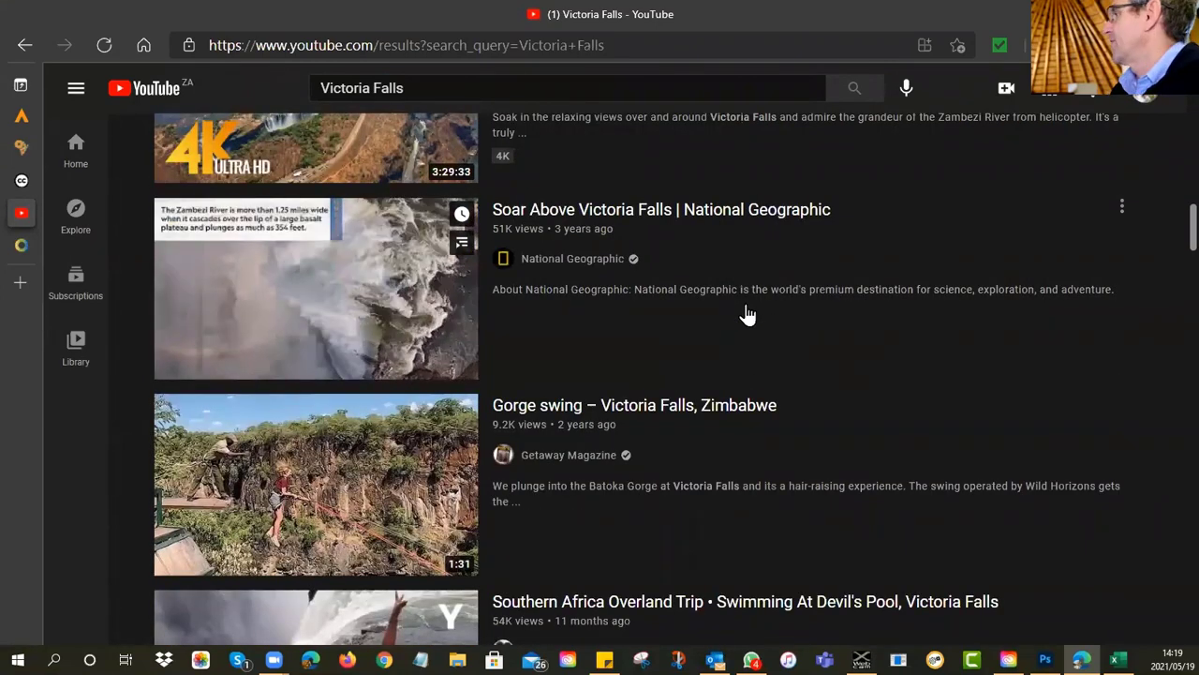
pyautogui.scroll(-2, 747, 315)
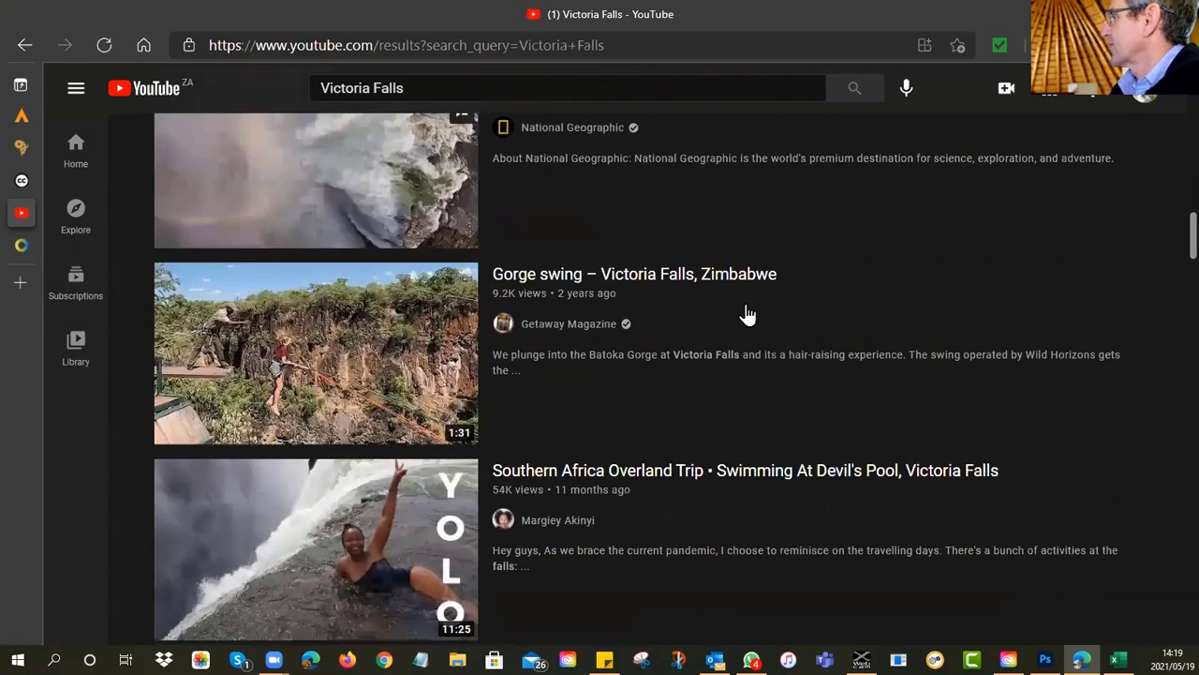
pyautogui.scroll(-3, 748, 315)
pyautogui.scroll(-5, 748, 315)
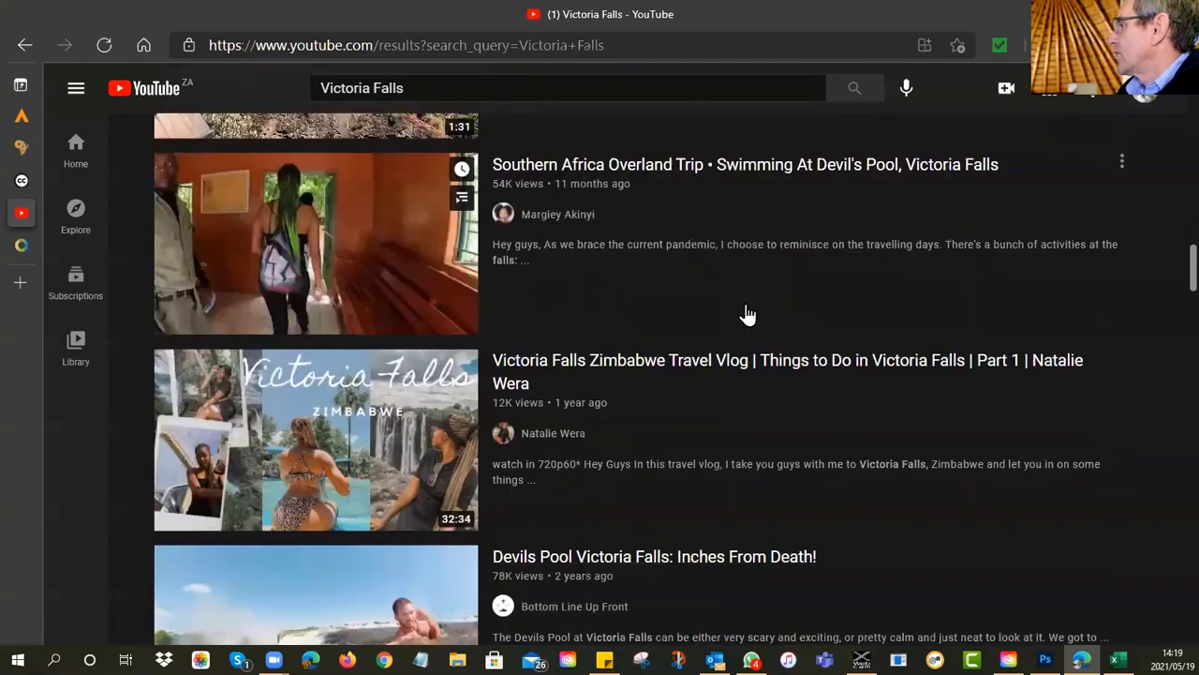
pyautogui.scroll(-1, 747, 315)
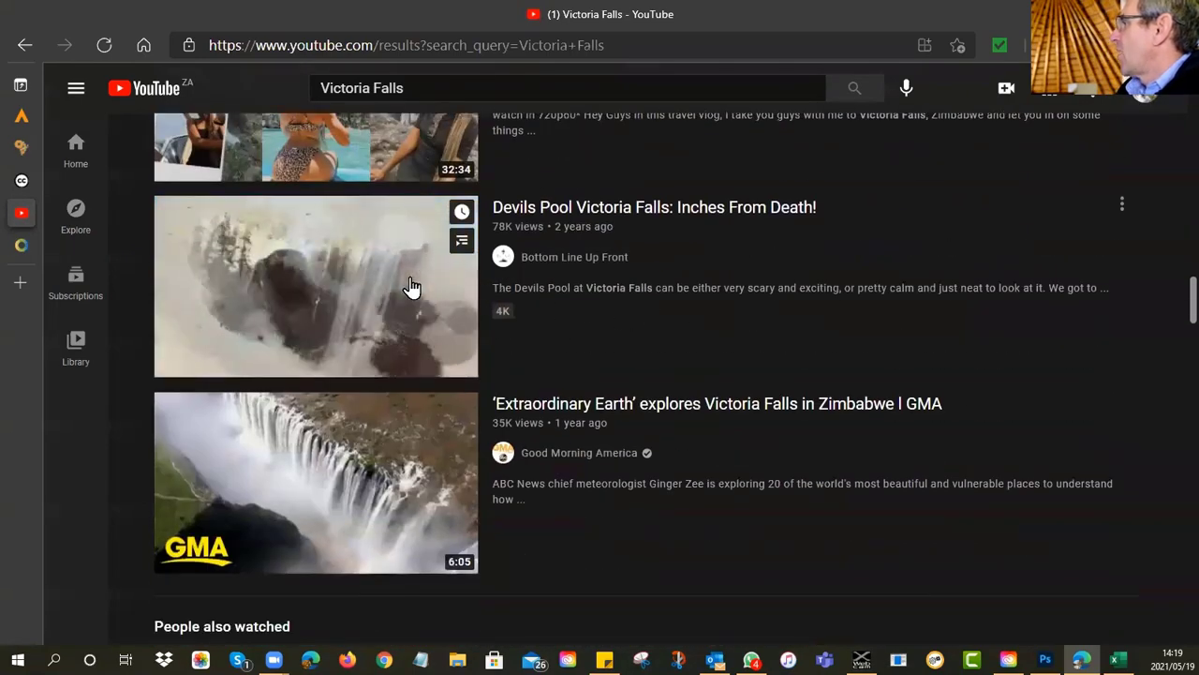
pyautogui.scroll(-3, 707, 337)
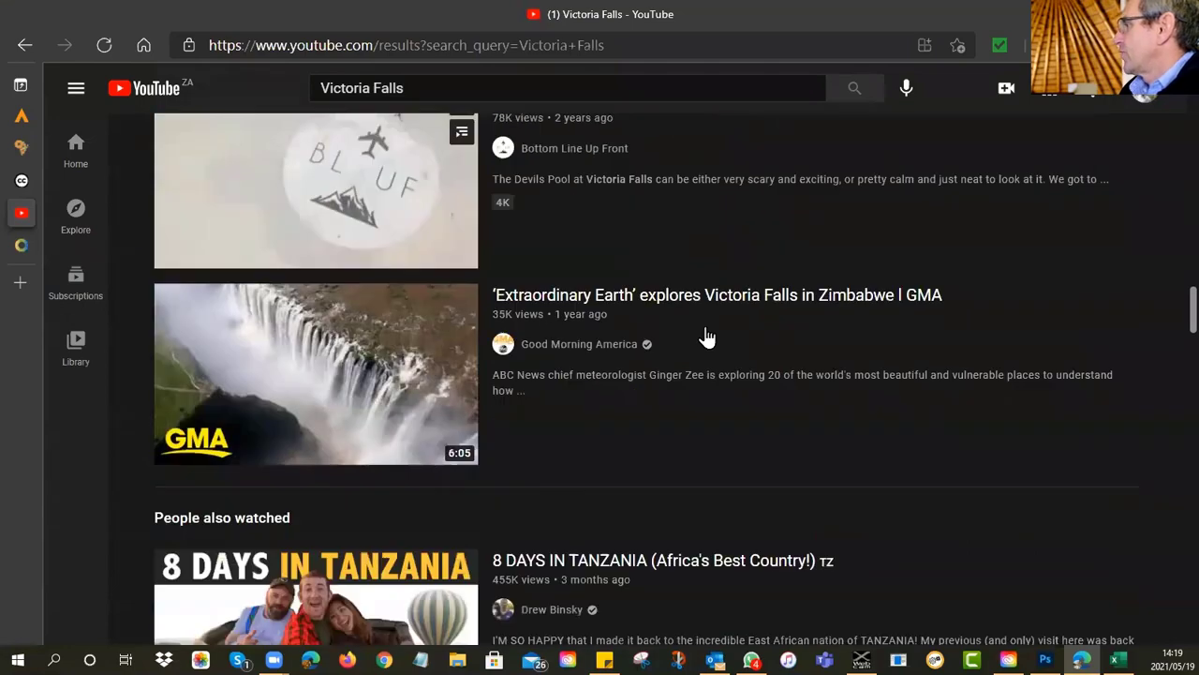
pyautogui.scroll(2, 707, 338)
pyautogui.scroll(15, 707, 337)
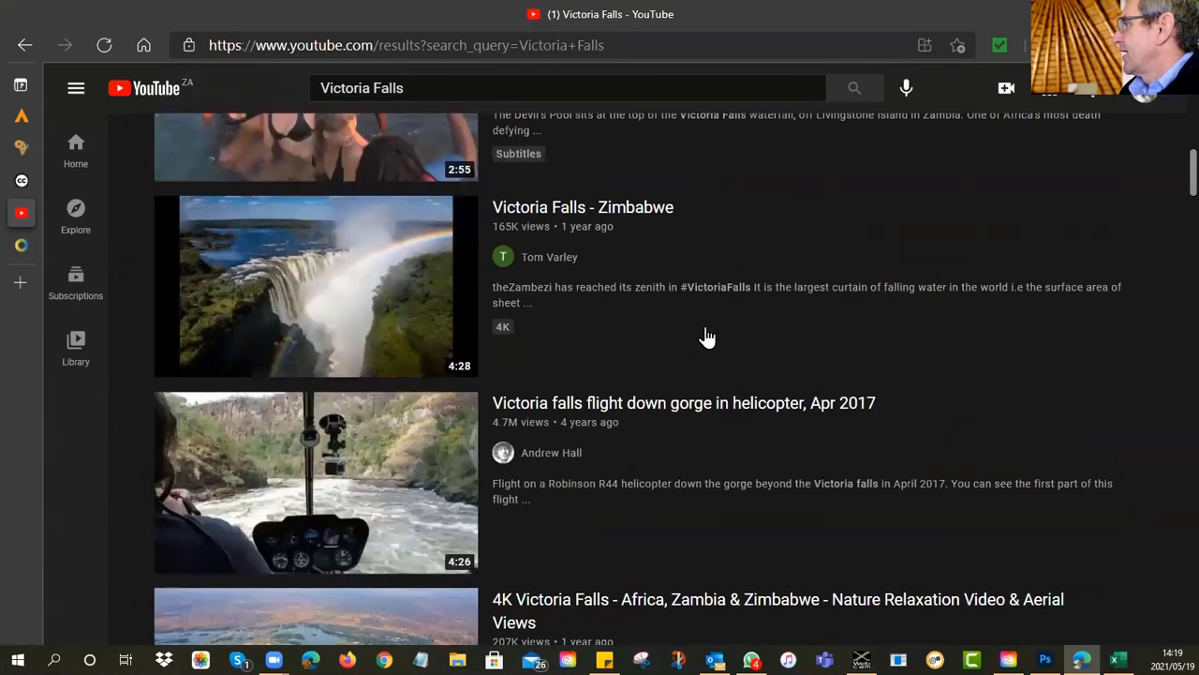
pyautogui.scroll(1, 708, 337)
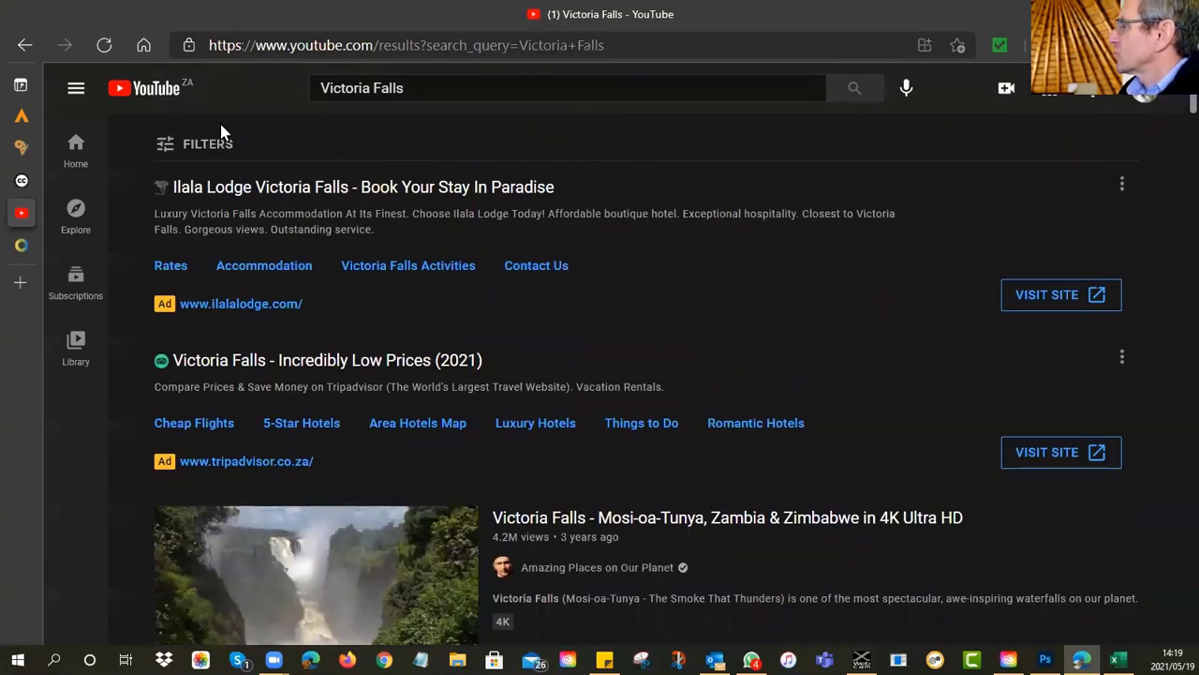
# Filter the Victoria Falls results by the Creative Commons feature.
pyautogui.click(204, 150)
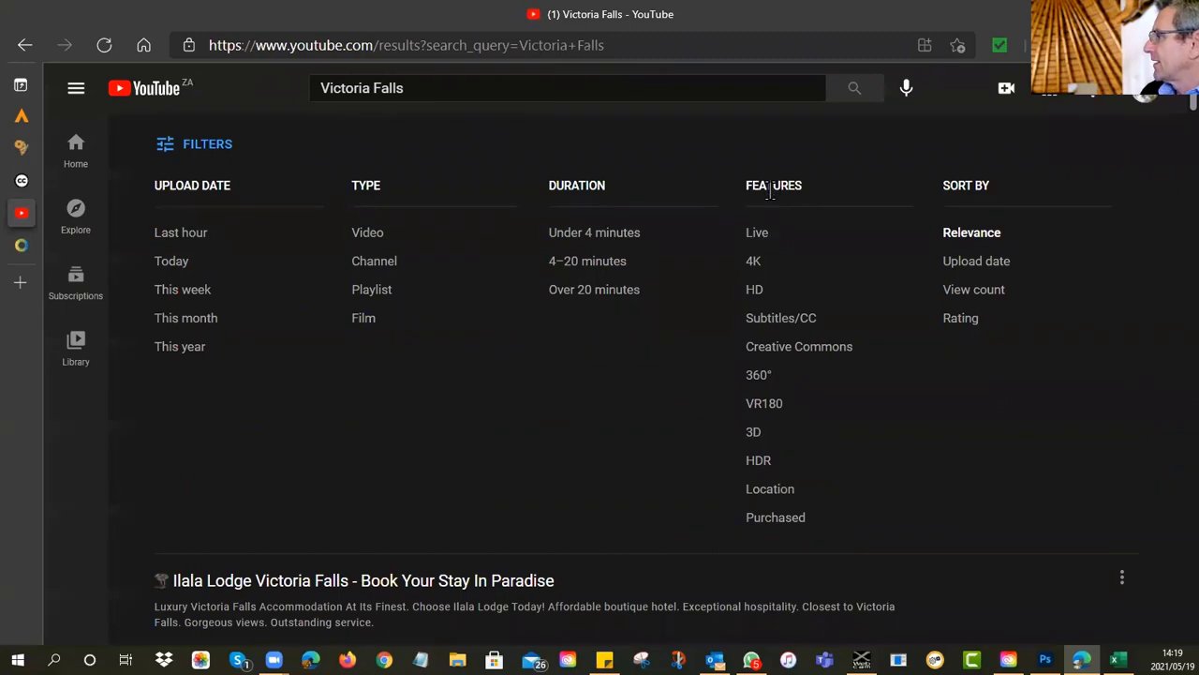
pyautogui.click(771, 358)
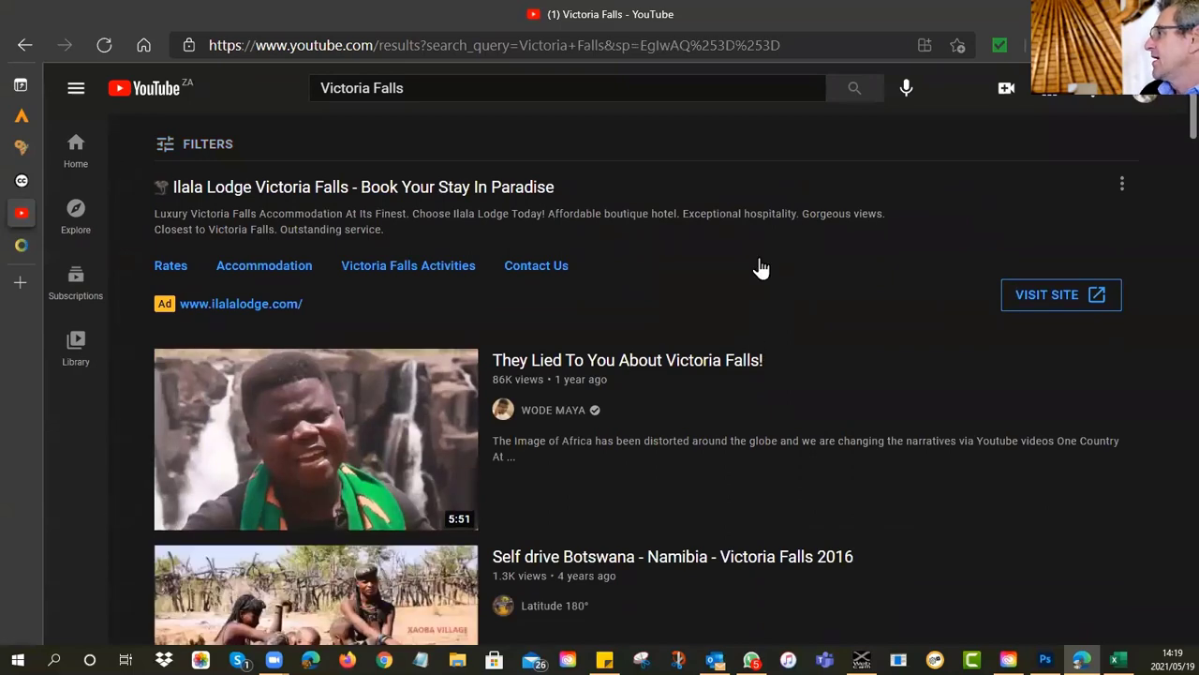
# Open the video "Victoria Falls the Largest Waterfall in the World", skip to about 1:09 and pause it at 1:16.
pyautogui.scroll(-2, 761, 269)
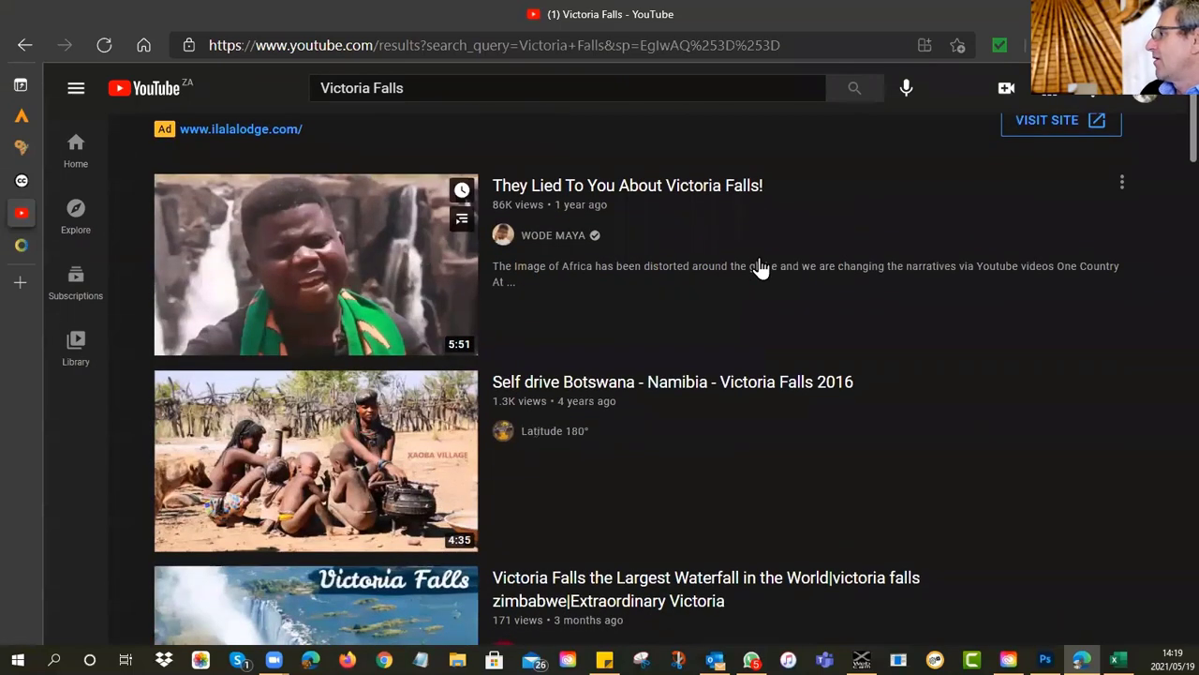
pyautogui.scroll(-3, 761, 269)
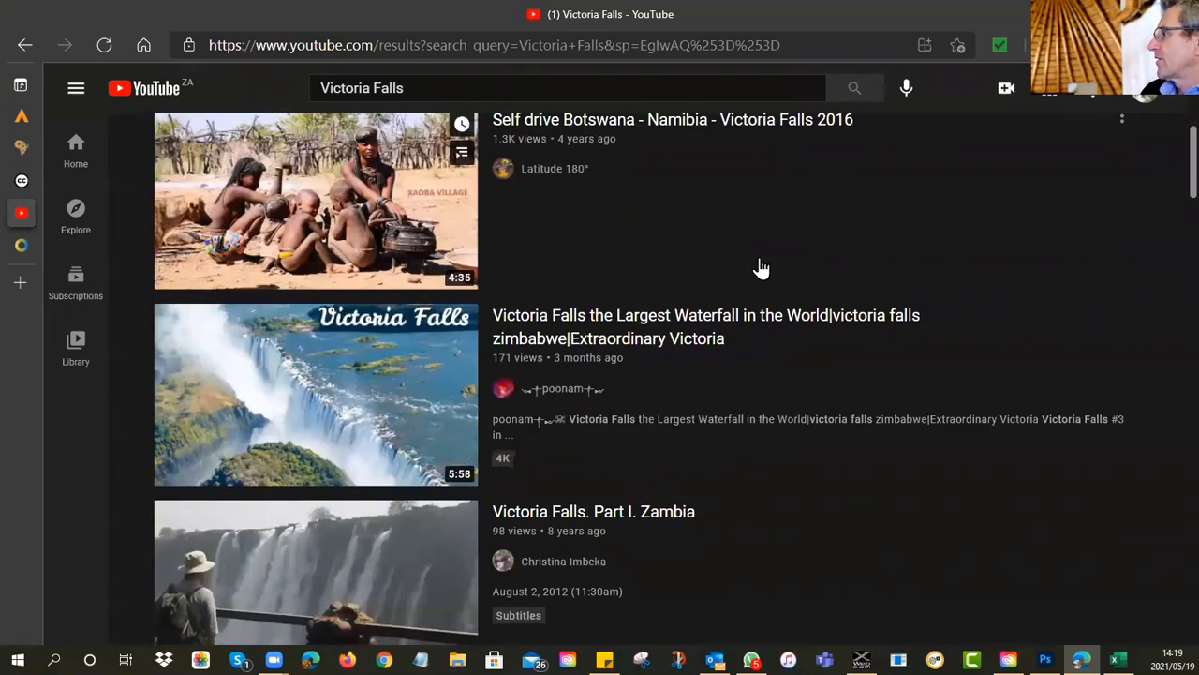
pyautogui.click(618, 343)
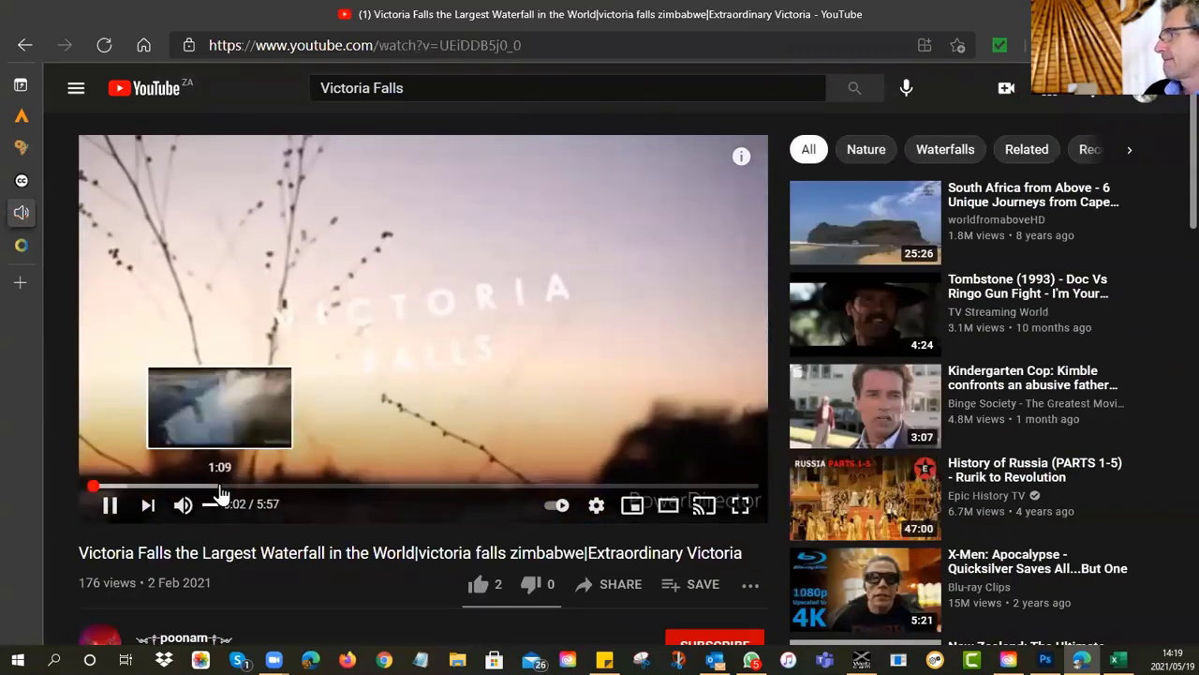
pyautogui.click(221, 486)
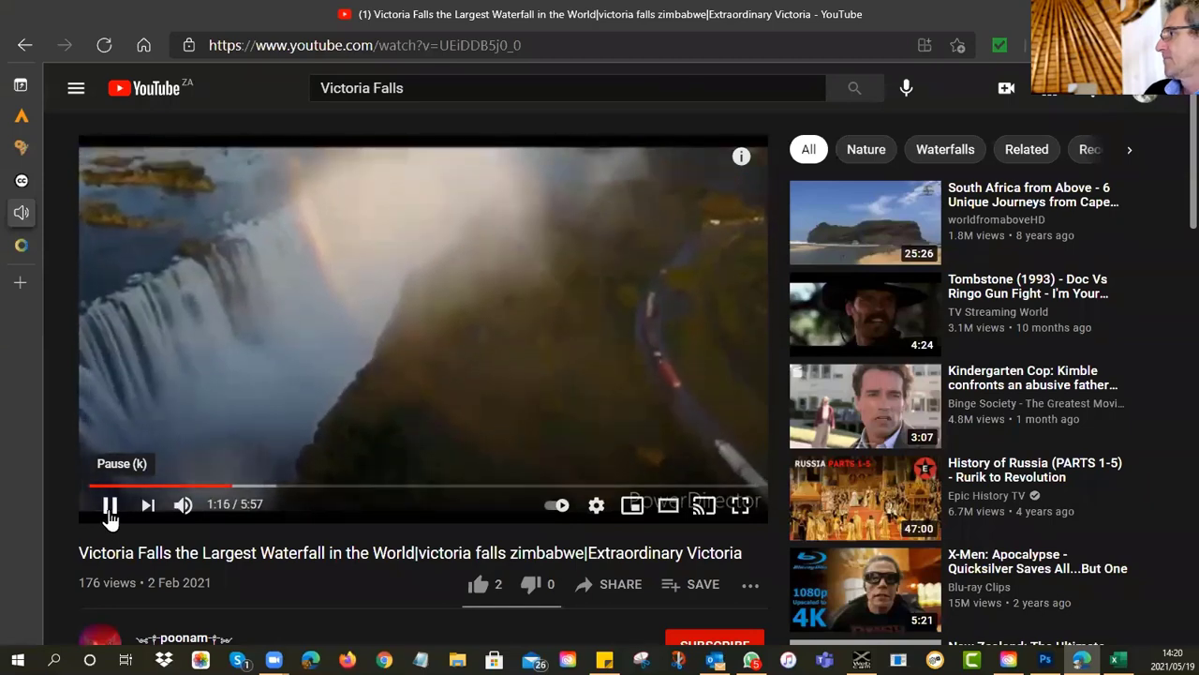
pyautogui.click(109, 511)
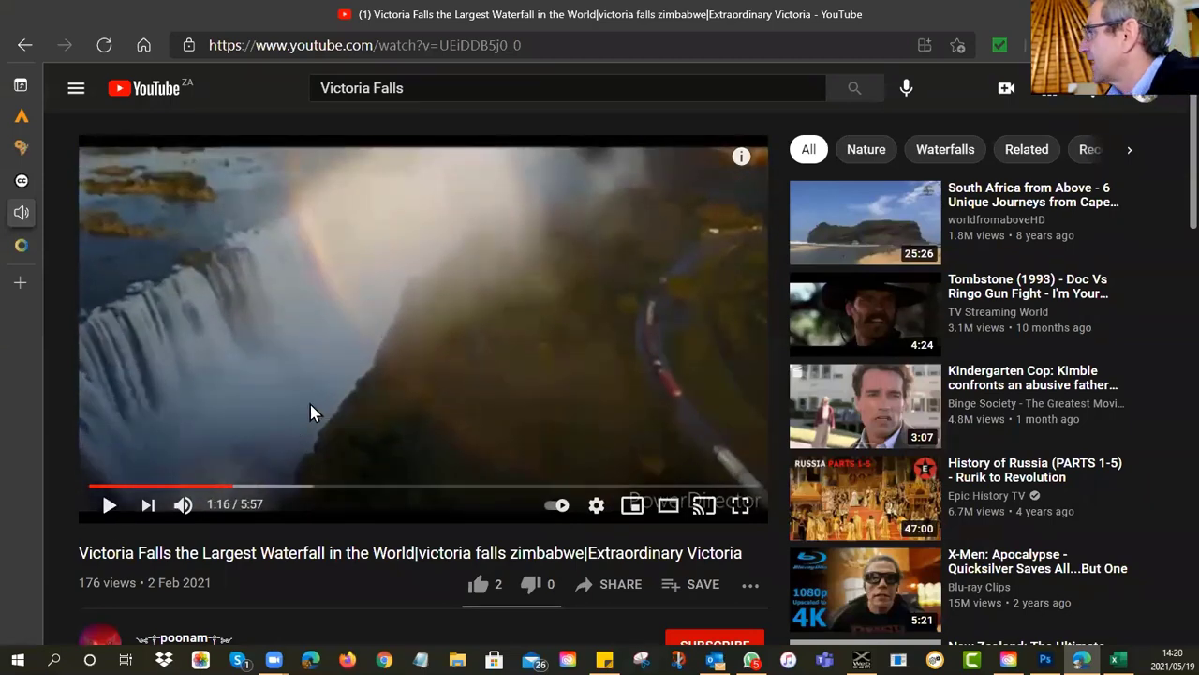
# Expand the video's full description and check which licence it is published under.
pyautogui.scroll(-3, 333, 382)
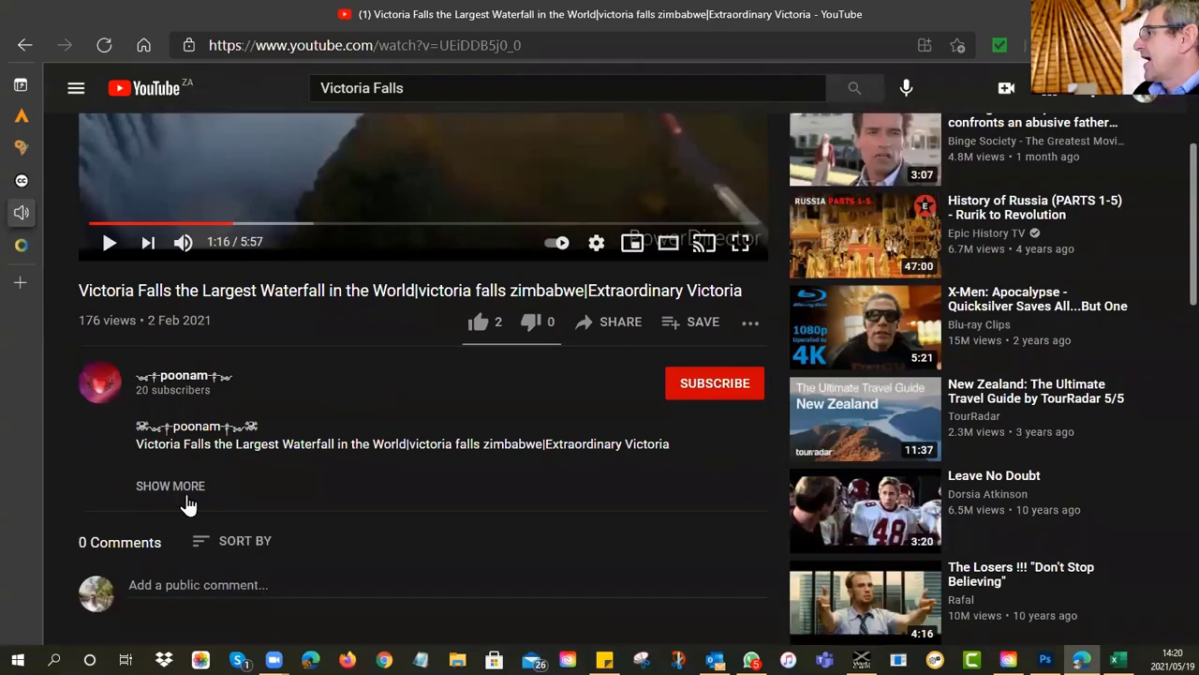
pyautogui.click(187, 487)
pyautogui.scroll(-2, 342, 468)
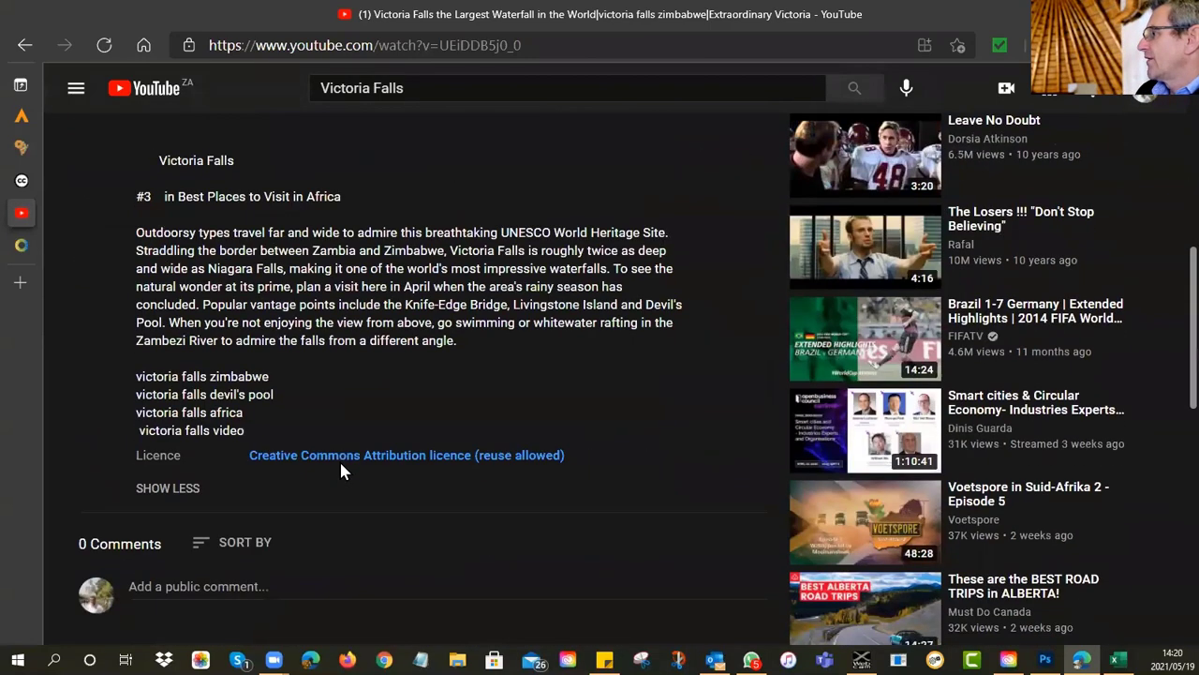
pyautogui.scroll(-1, 341, 464)
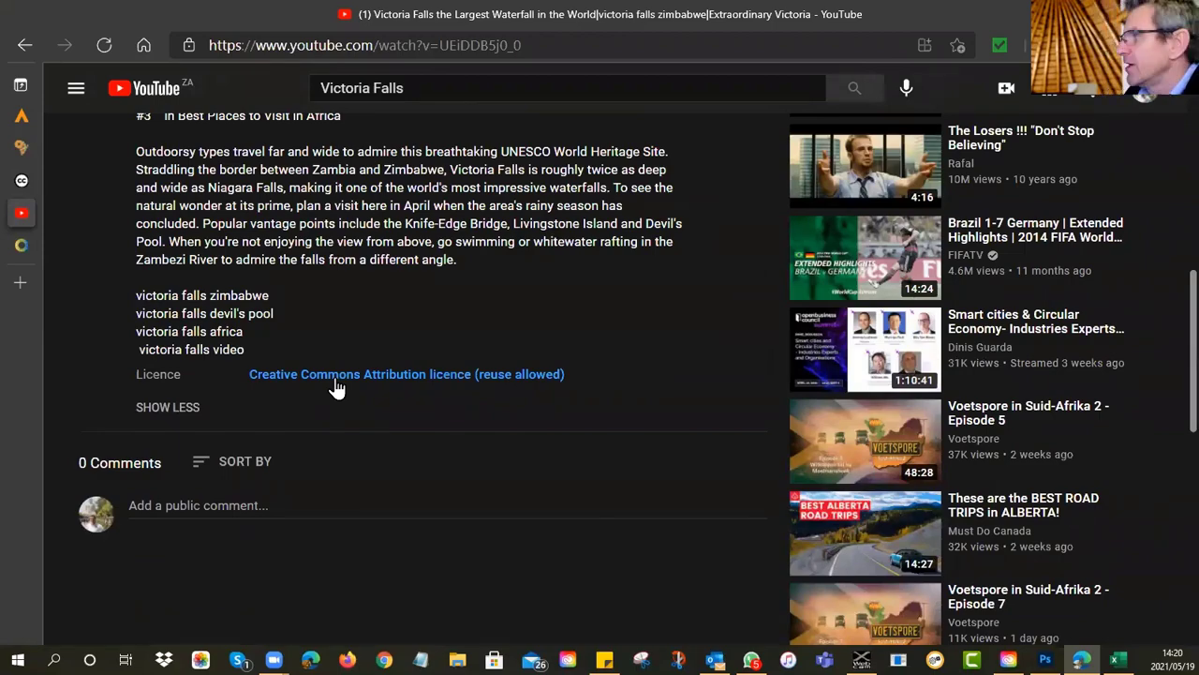
# Inspect the copy and sharing options available for the video, and close them without choosing any.
pyautogui.scroll(9, 338, 387)
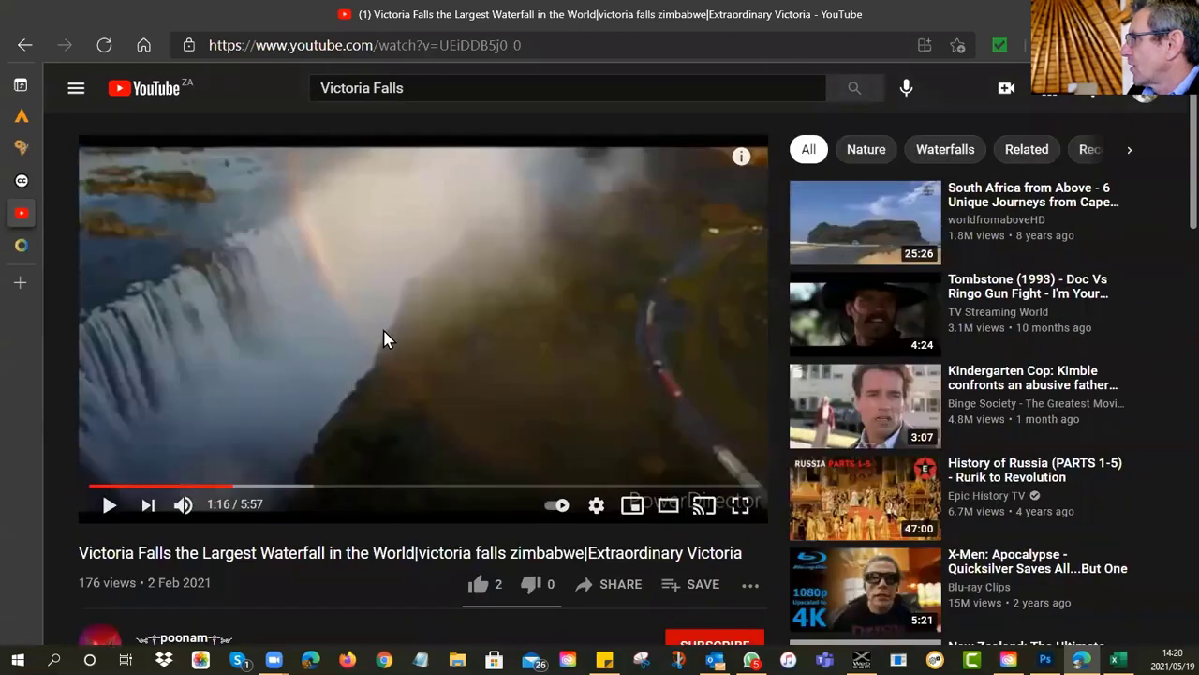
pyautogui.rightClick(442, 243)
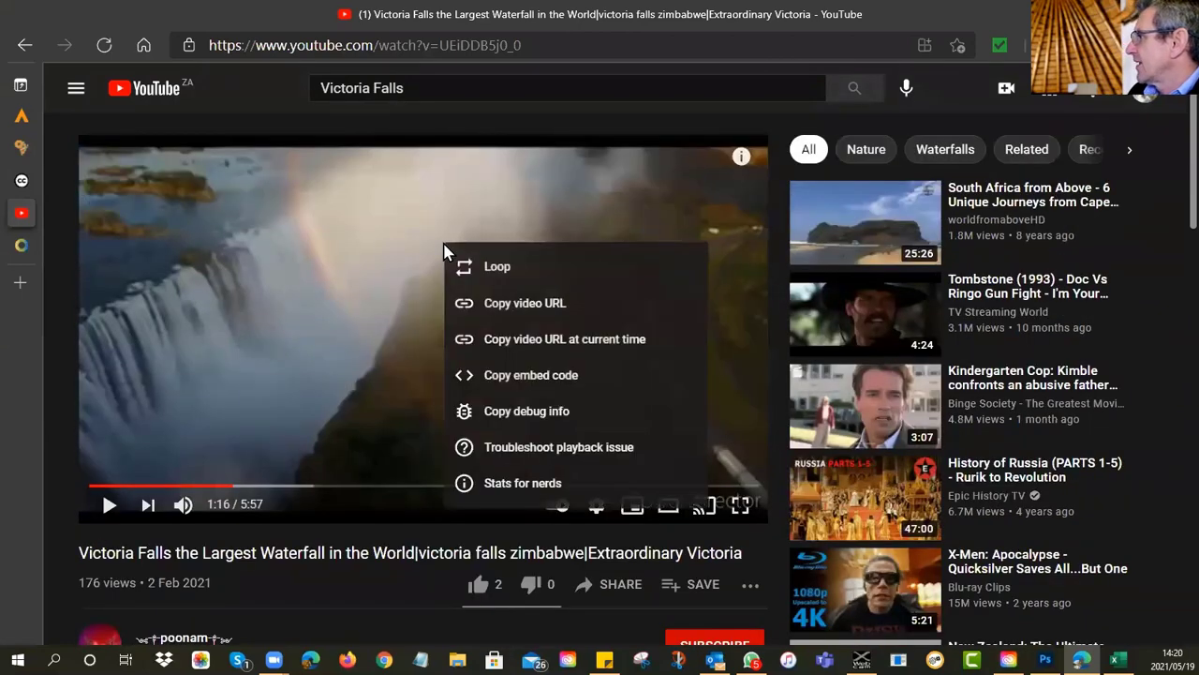
pyautogui.click(301, 312)
pyautogui.click(609, 584)
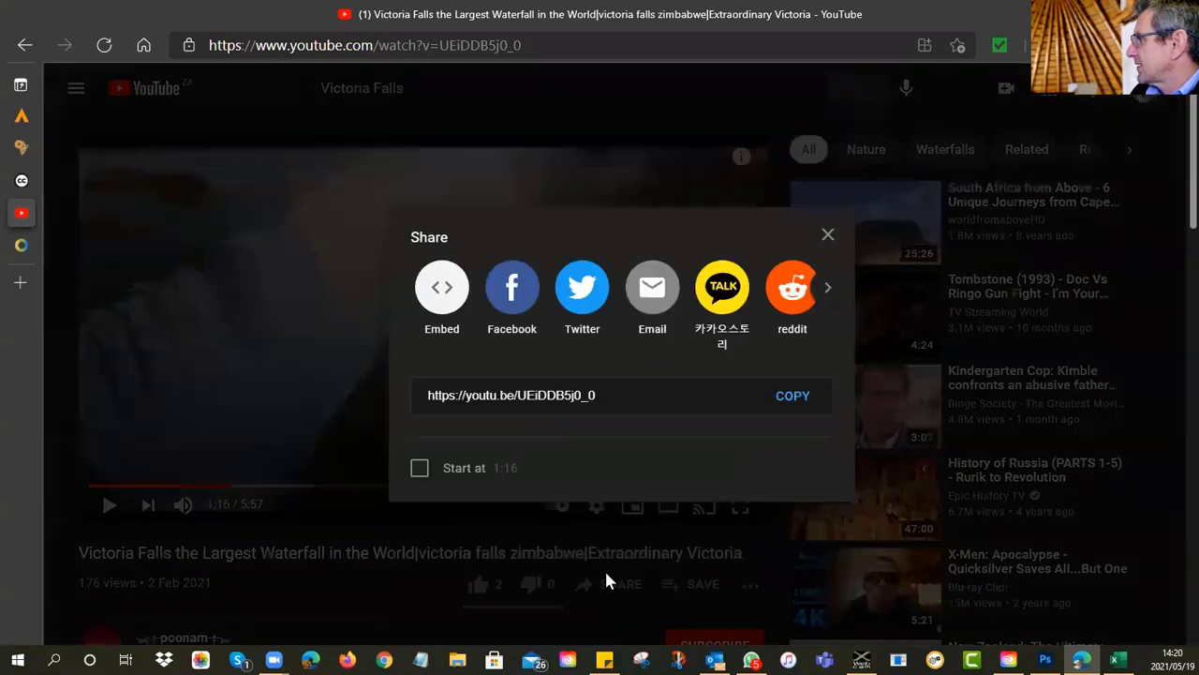
pyautogui.click(828, 234)
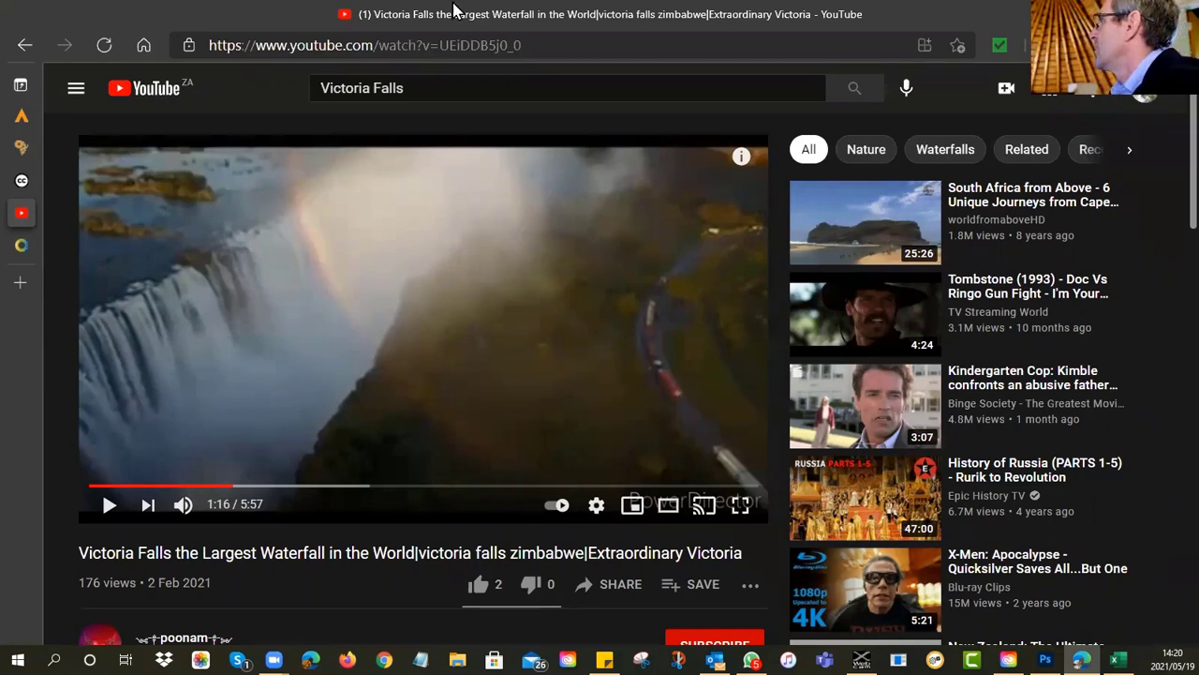
# Search the web for "download youtube video" in a new tab and open the YT1s.com YouTube Downloader site.
pyautogui.click(21, 282)
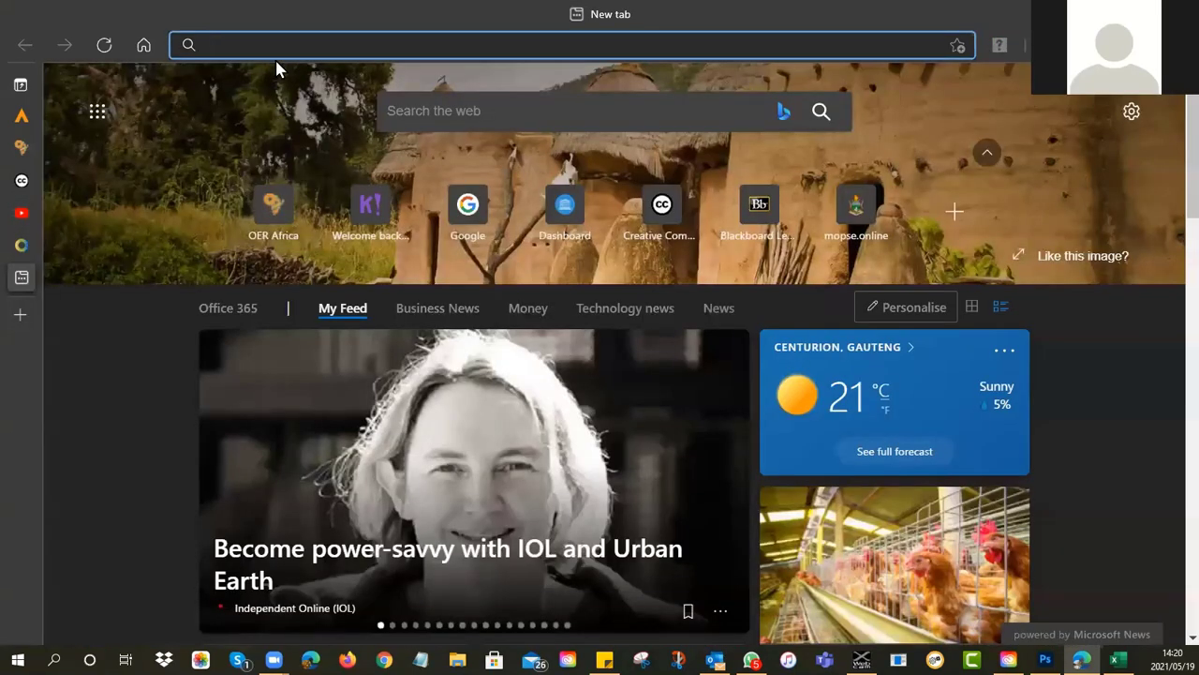
pyautogui.write('download yout')
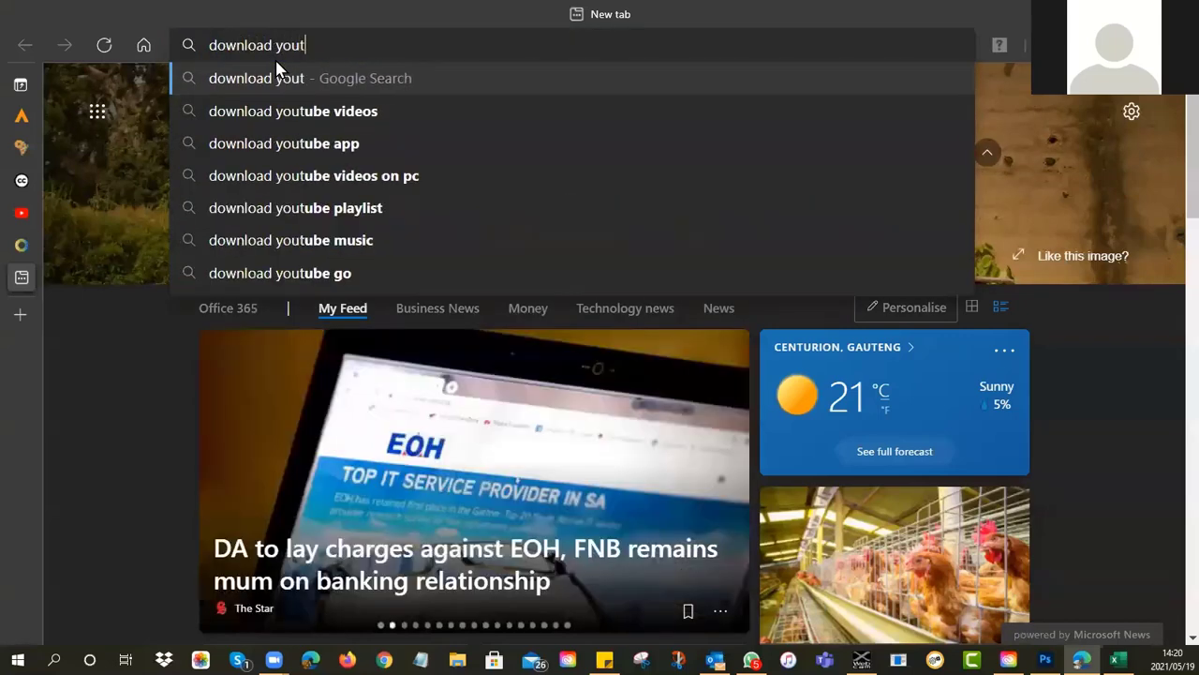
pyautogui.write('ube video')
pyautogui.press('Return')
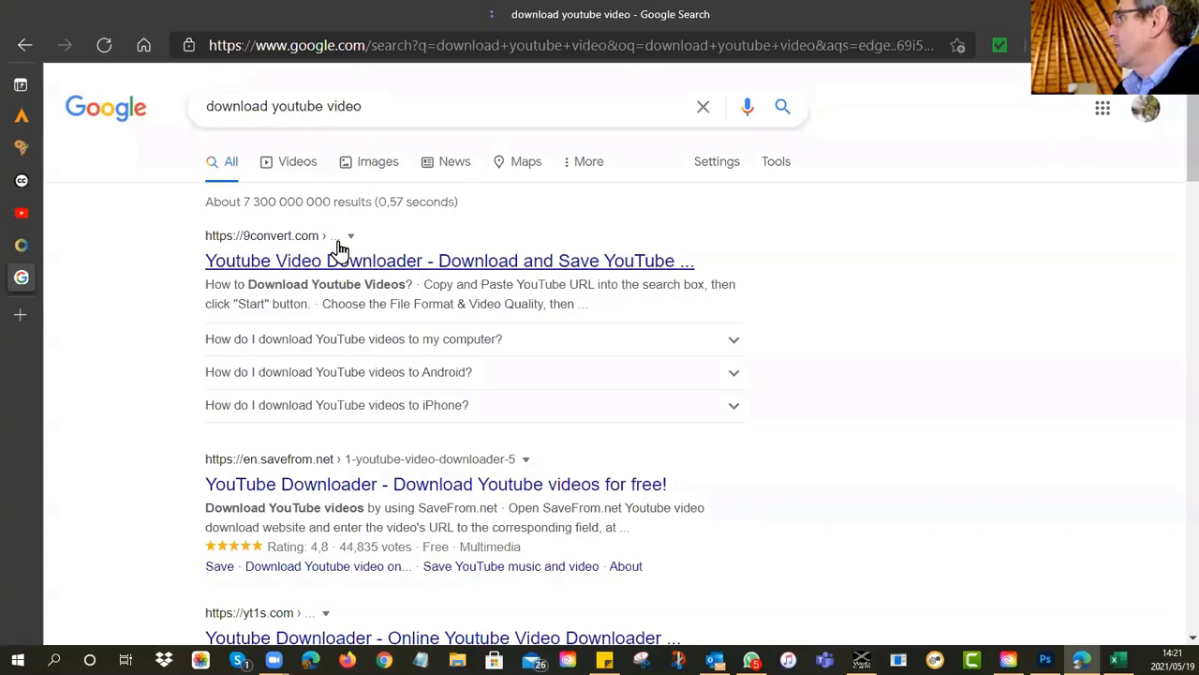
pyautogui.scroll(-4, 337, 246)
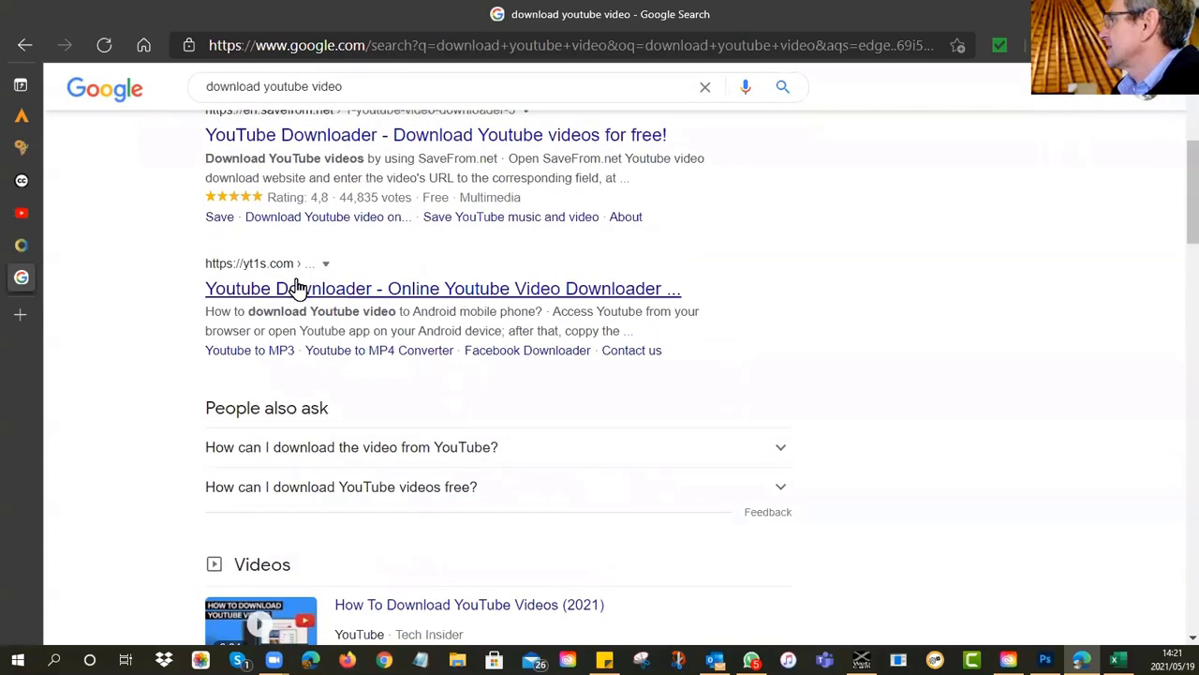
pyautogui.click(300, 291)
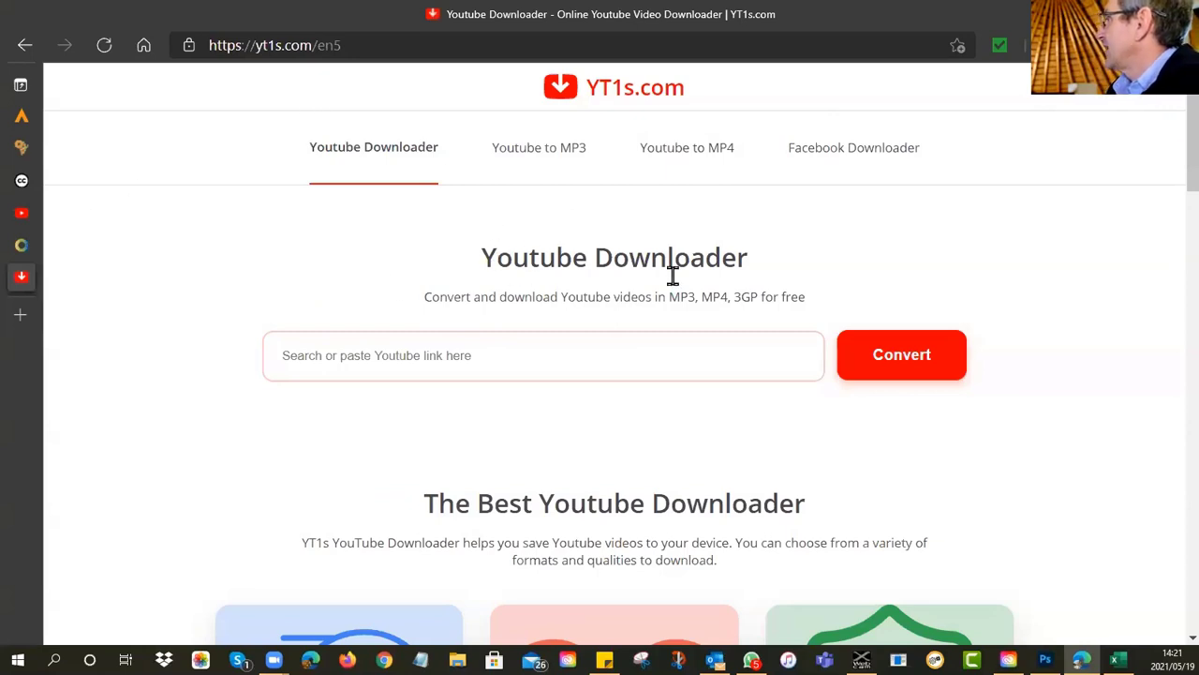
# Copy the share link of the Victoria Falls YouTube video and convert it with the YT1s.com downloader.
pyautogui.click(21, 215)
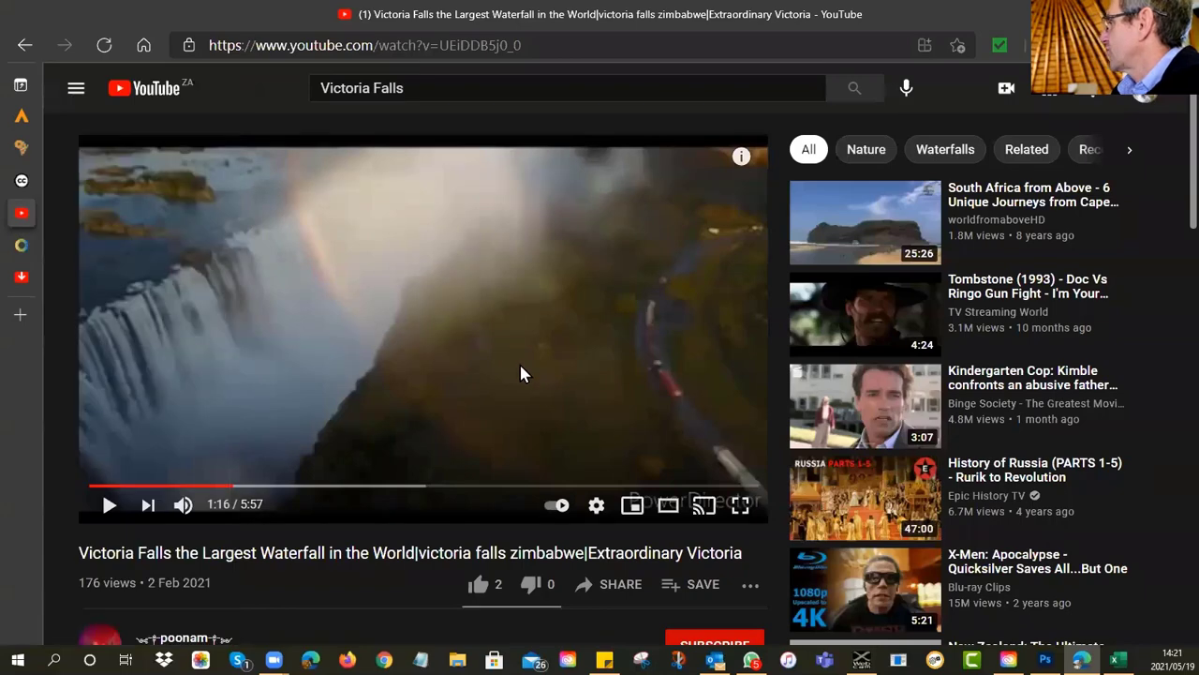
pyautogui.click(634, 586)
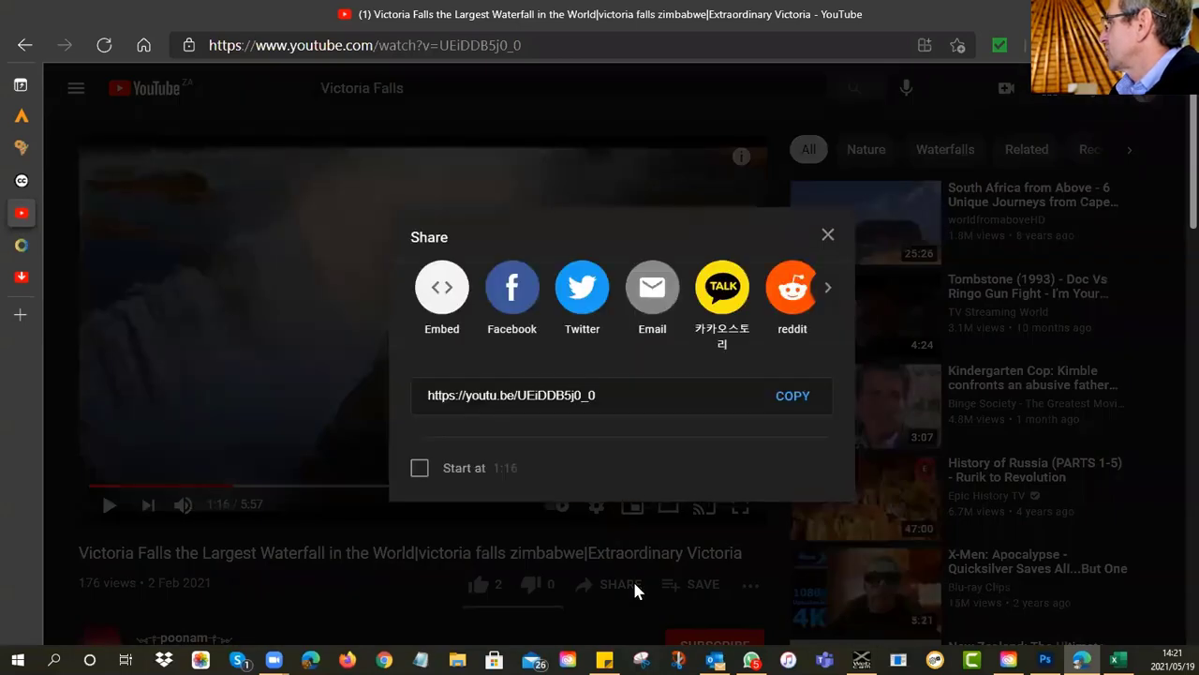
pyautogui.click(792, 401)
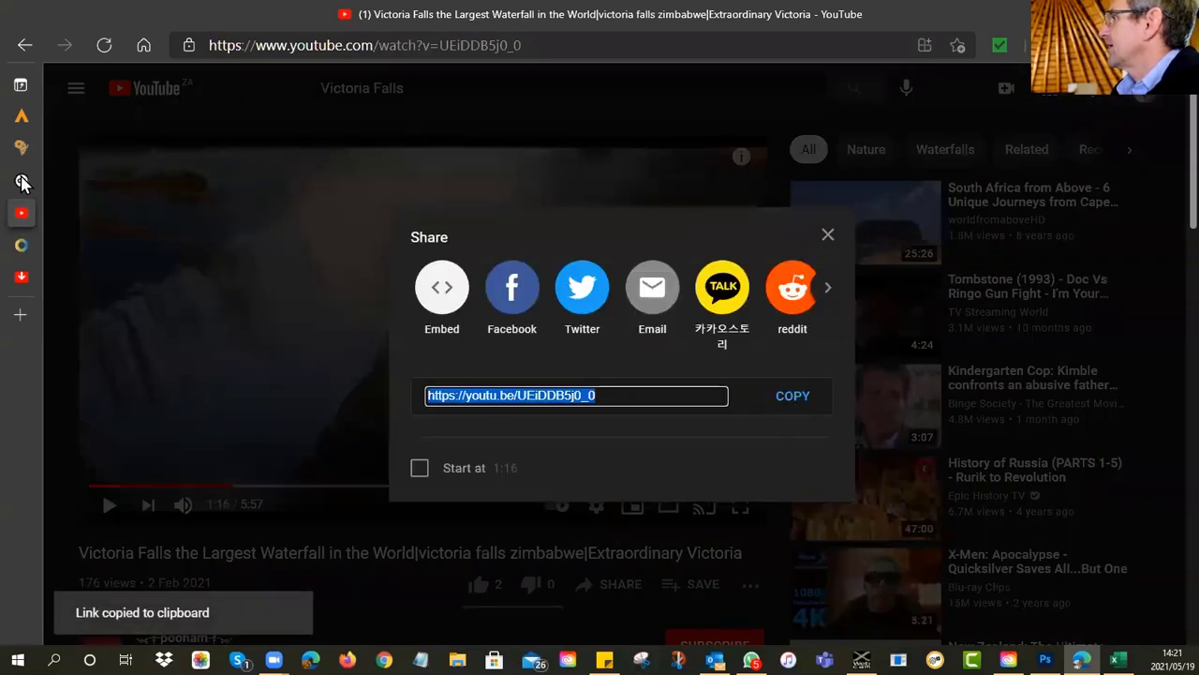
pyautogui.click(39, 281)
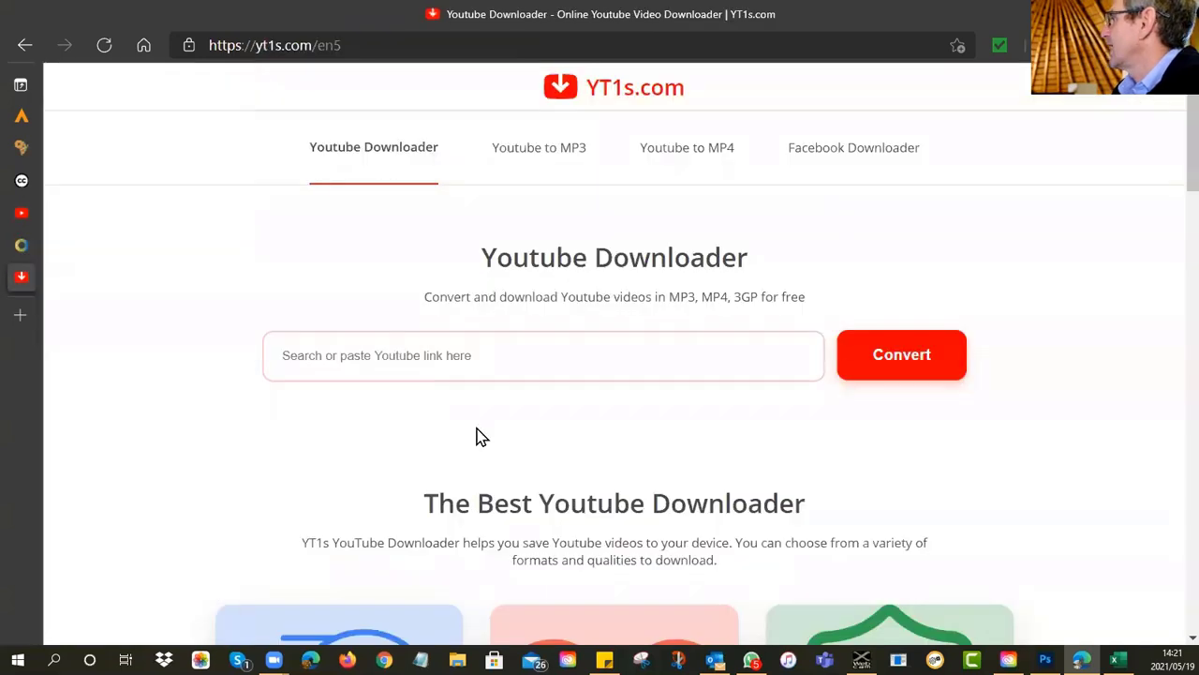
pyautogui.click(413, 359)
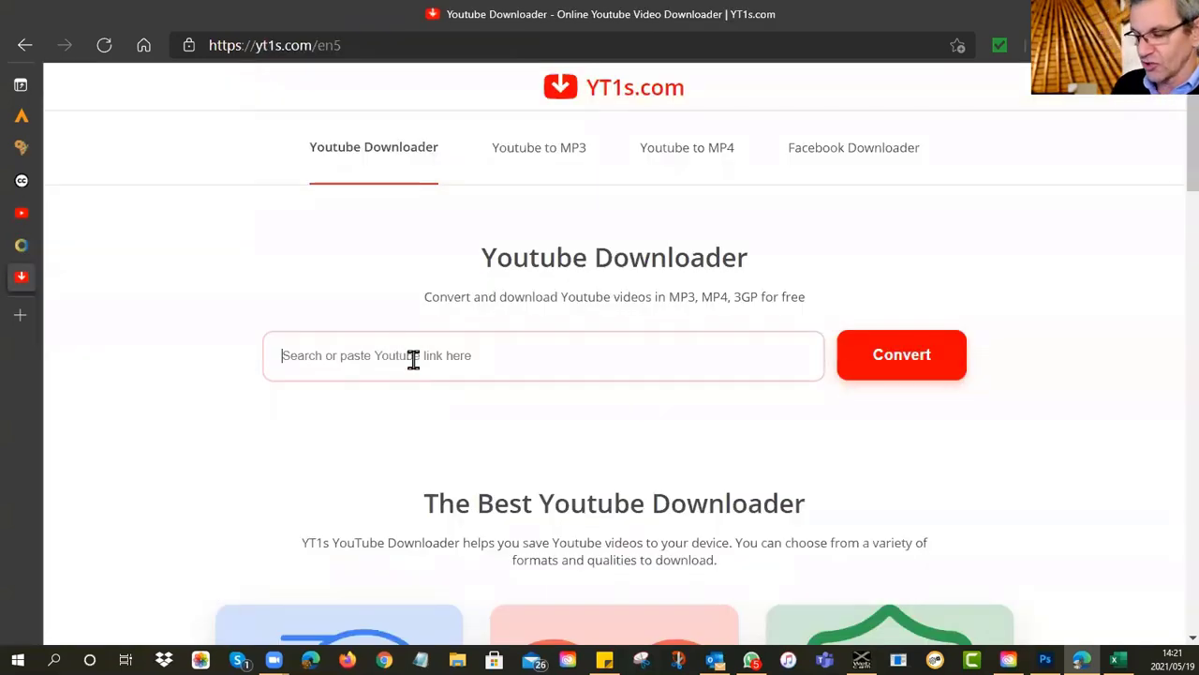
pyautogui.hotkey('ctrl', 'v')
pyautogui.click(873, 365)
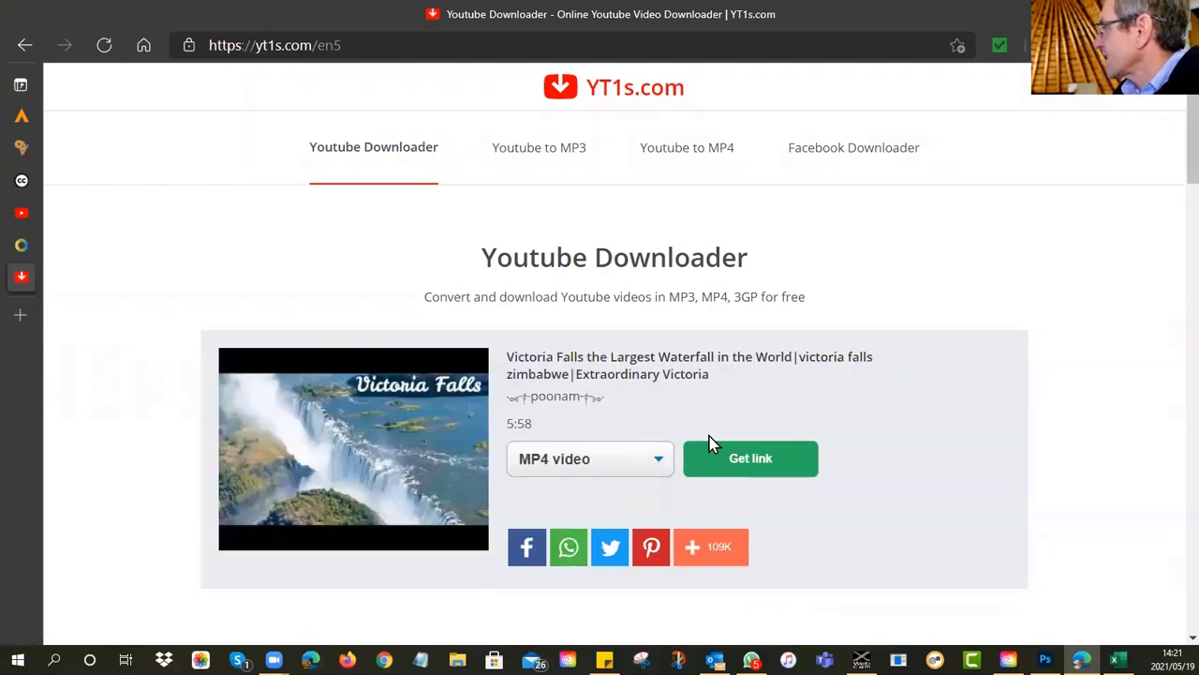
# Review the download formats and qualities offered for the converted video without choosing one.
pyautogui.click(662, 468)
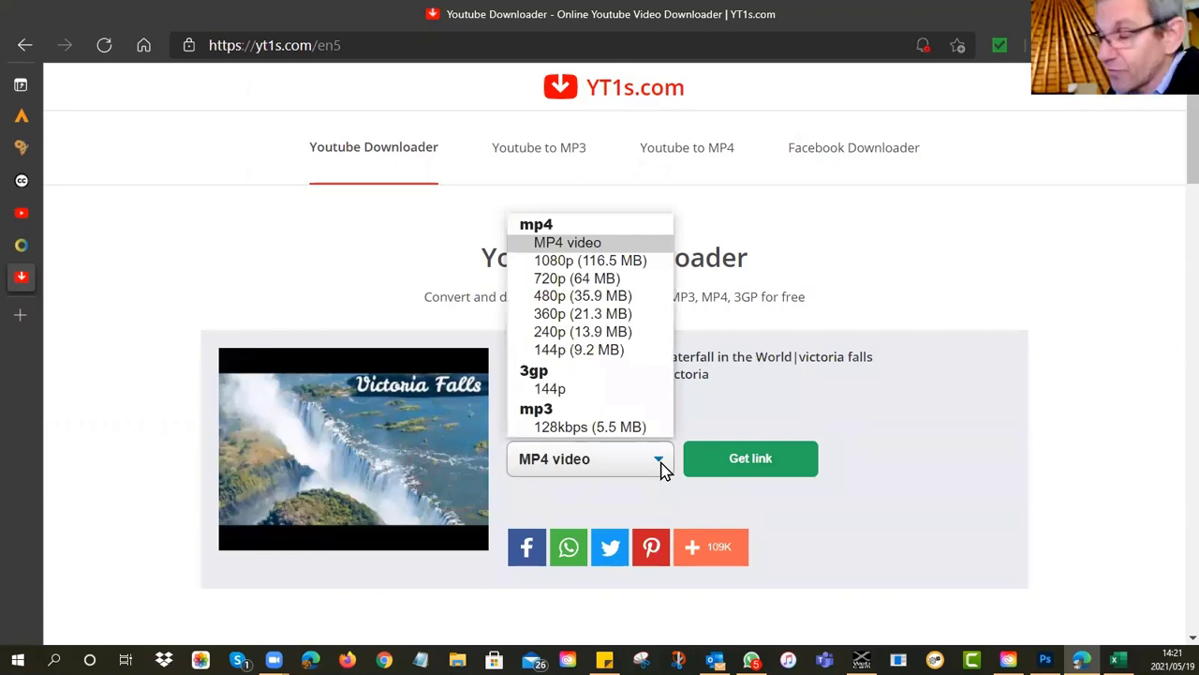
pyautogui.click(1059, 344)
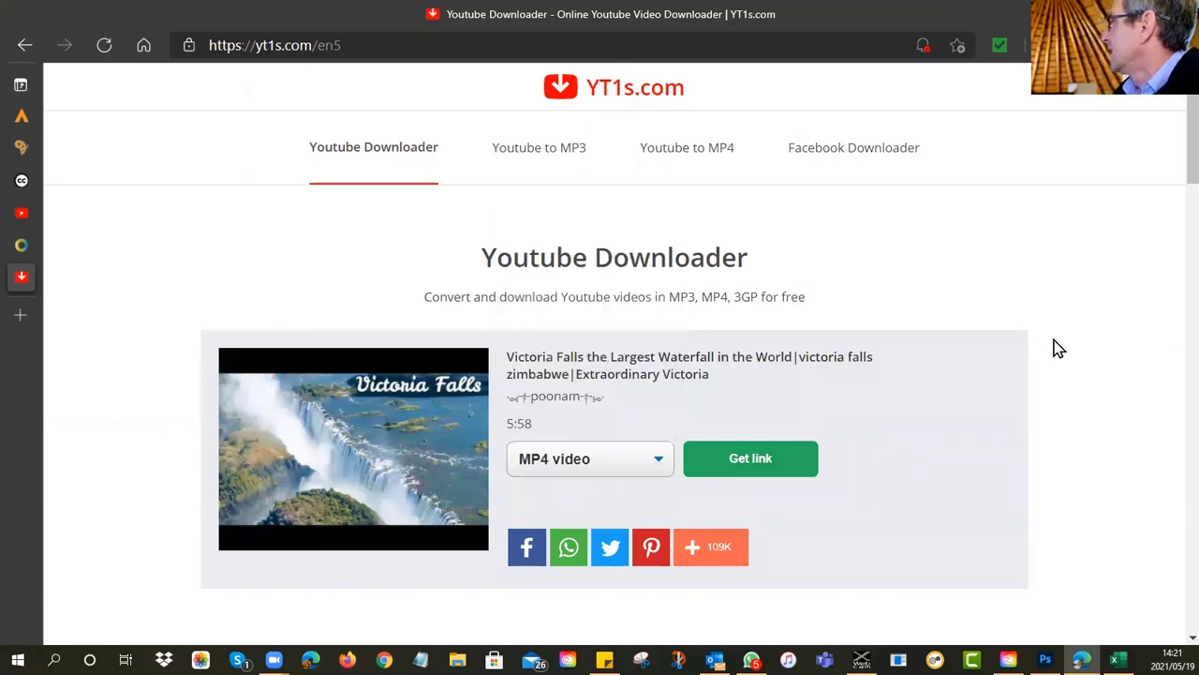
pyautogui.scroll(-4, 664, 438)
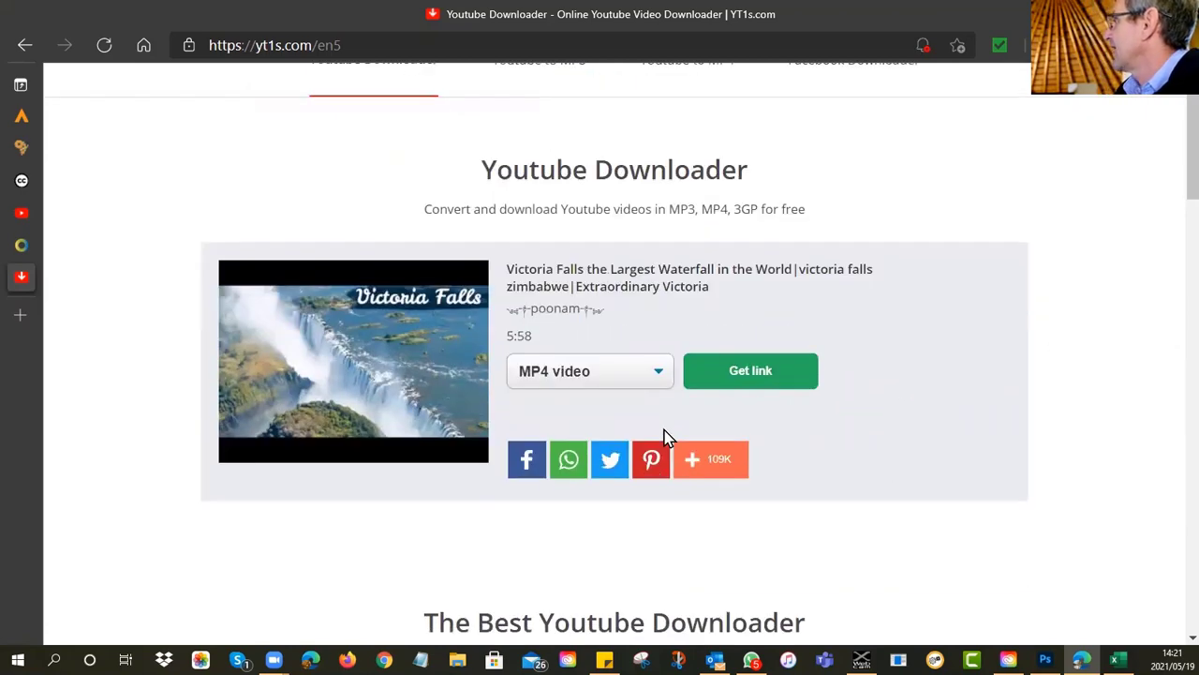
pyautogui.scroll(4, 663, 438)
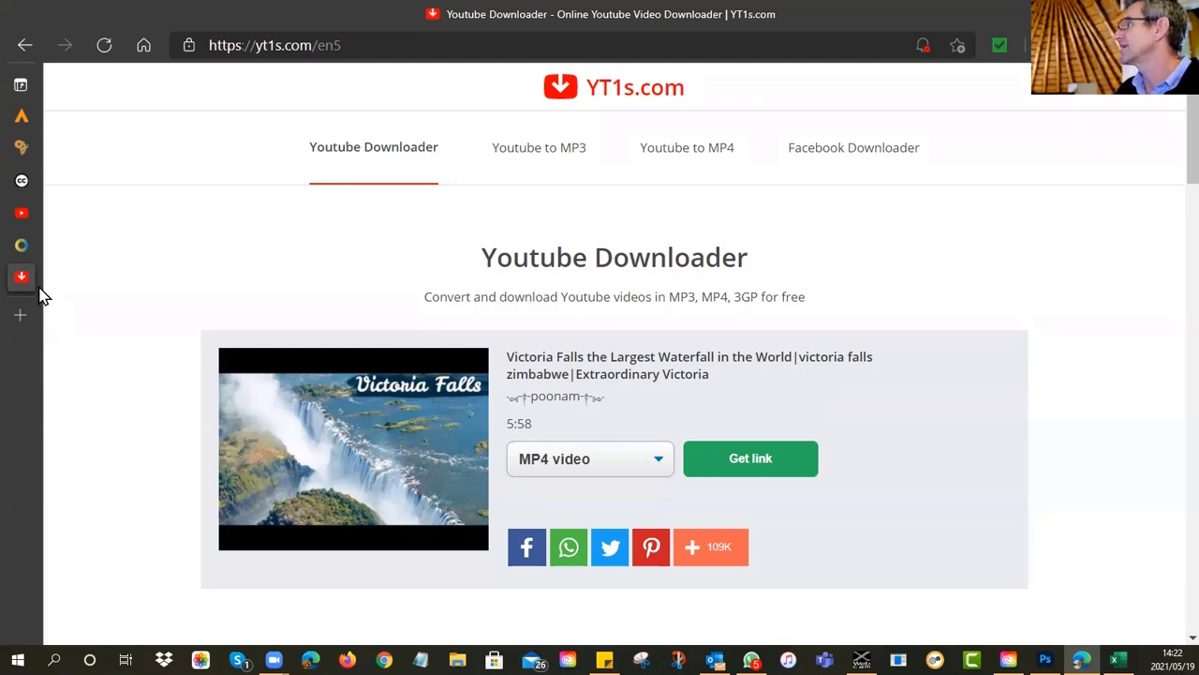
# Close the share dialog on the Victoria Falls video and switch to the OER Commons site.
pyautogui.click(22, 214)
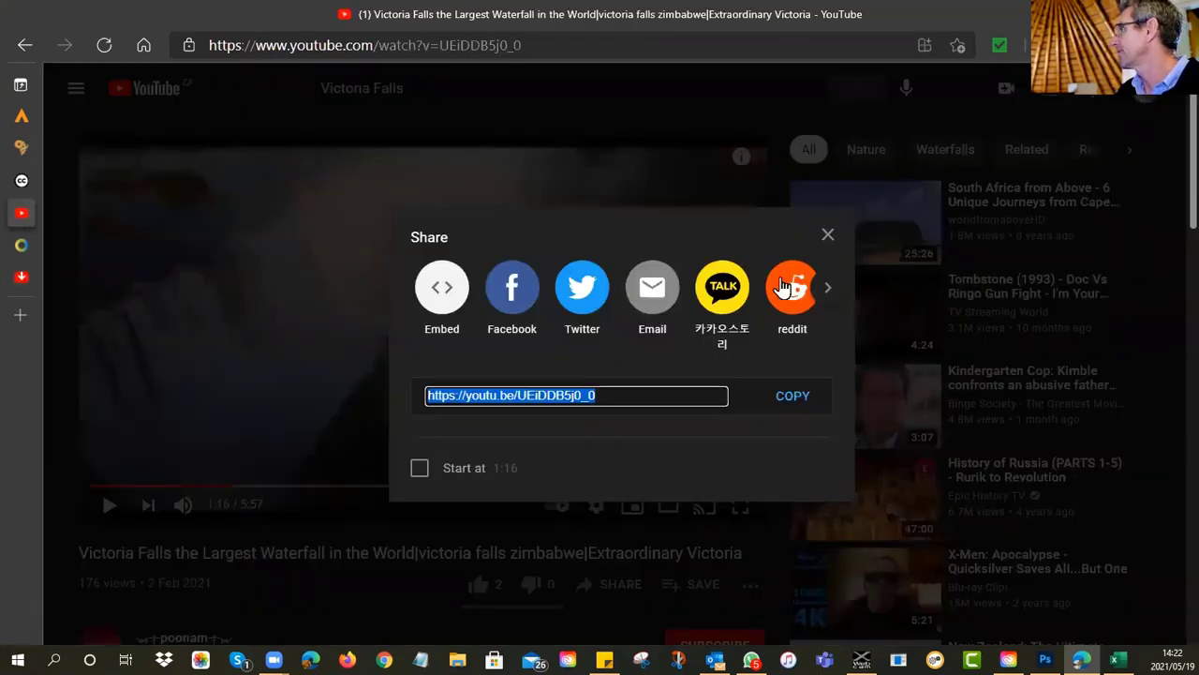
pyautogui.click(829, 235)
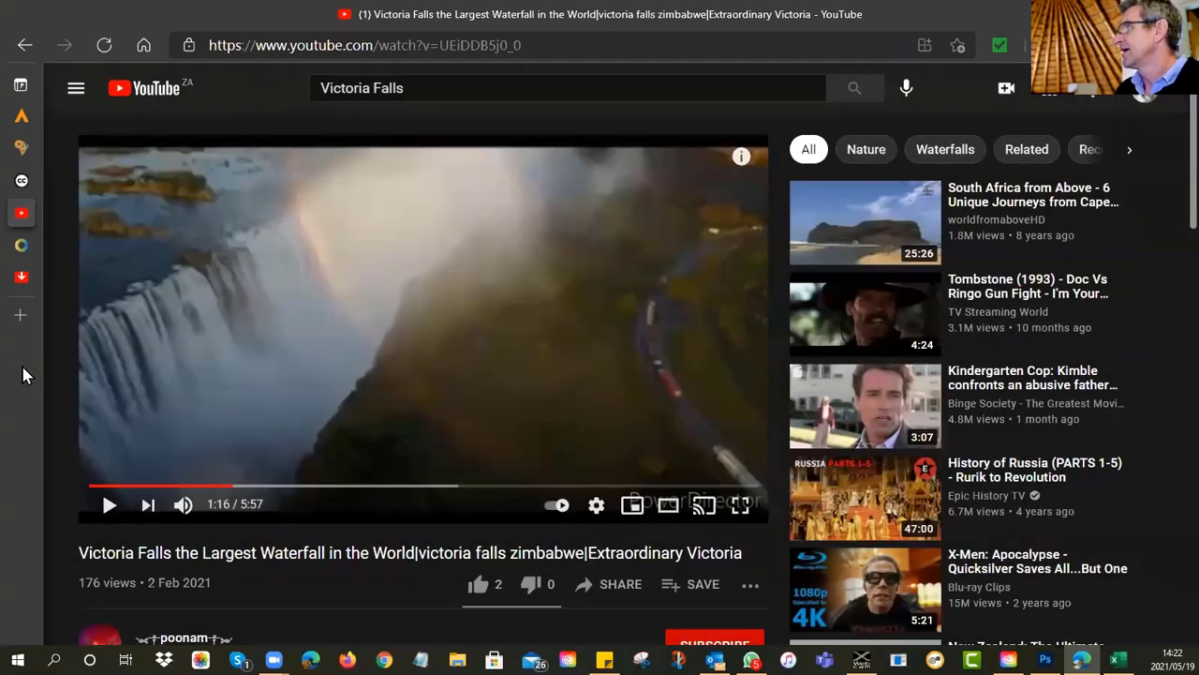
pyautogui.moveTo(23, 369)
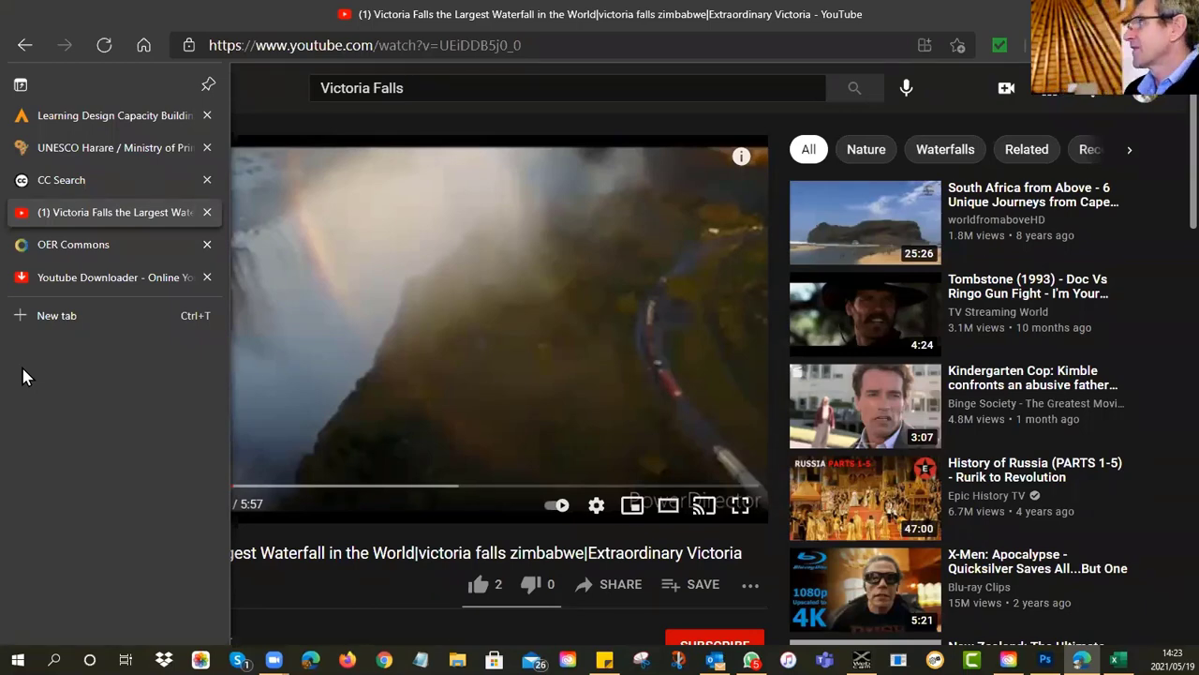
pyautogui.click(95, 247)
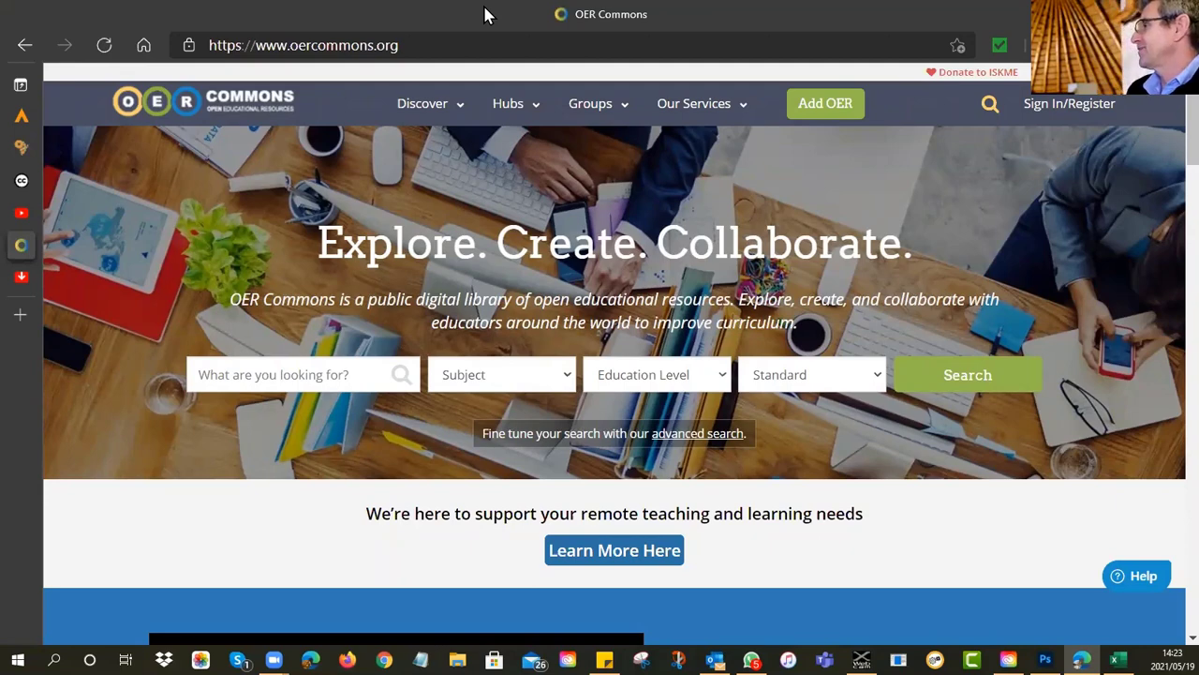
# Set up an OER Commons search for "Algebra" with subject Mathematics and education level Middle School.
pyautogui.click(263, 381)
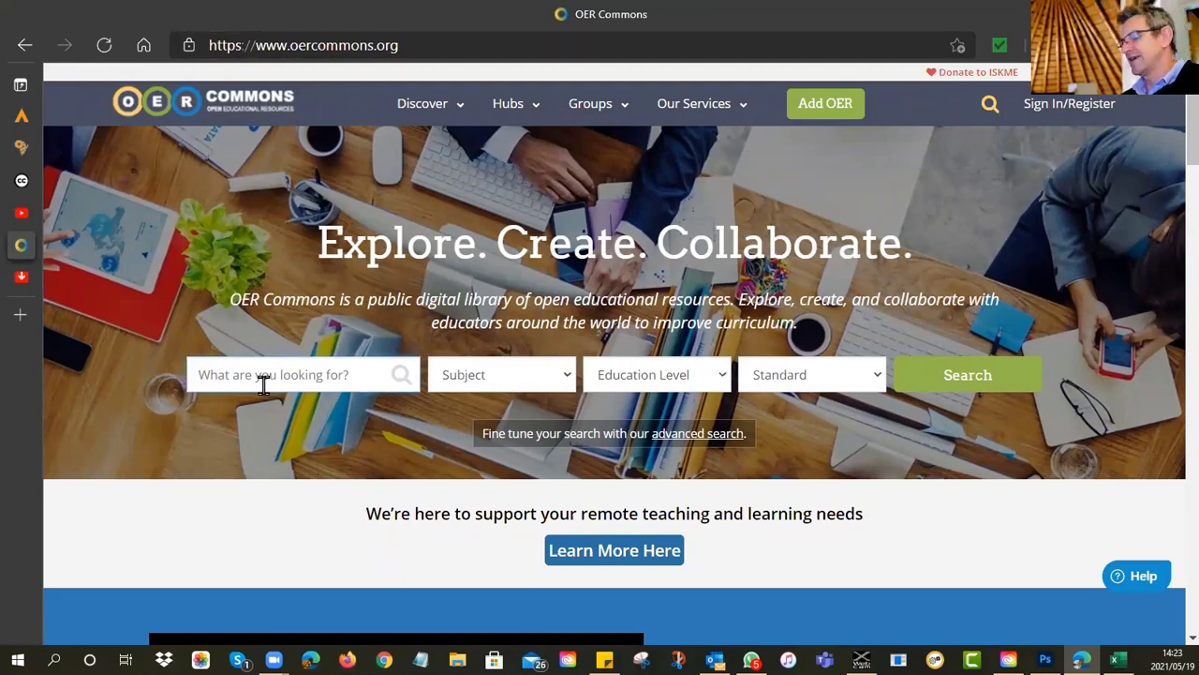
pyautogui.write('Algebra')
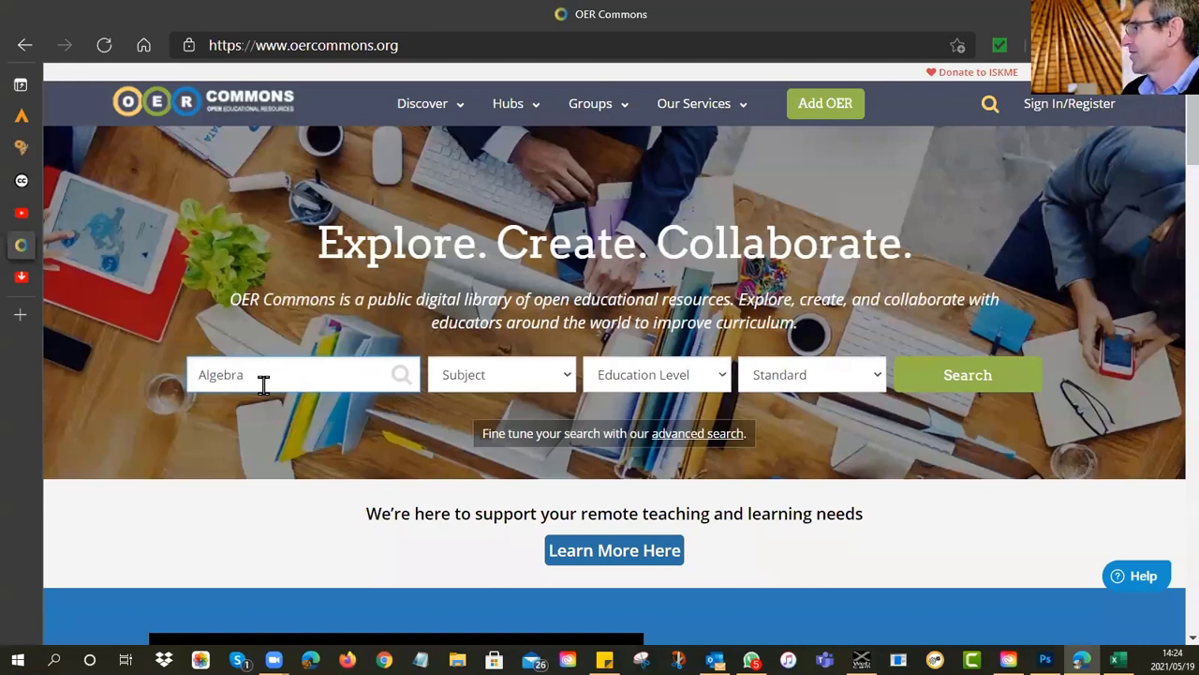
pyautogui.click(471, 378)
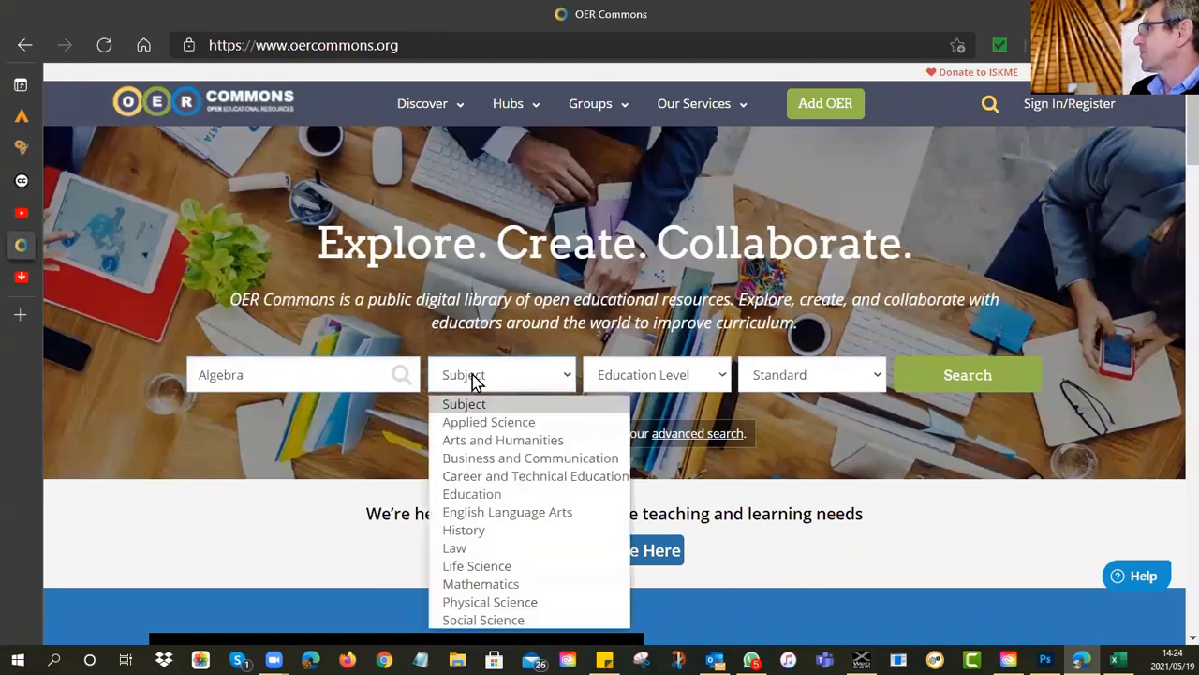
pyautogui.click(484, 585)
pyautogui.click(645, 385)
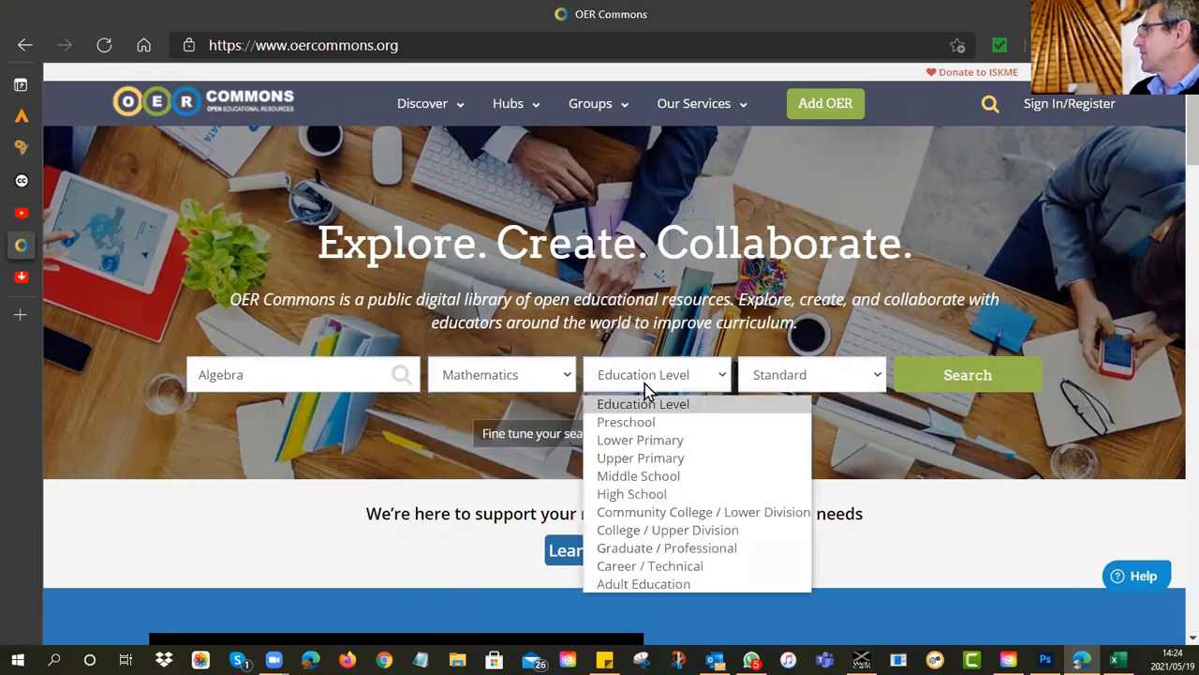
pyautogui.click(643, 477)
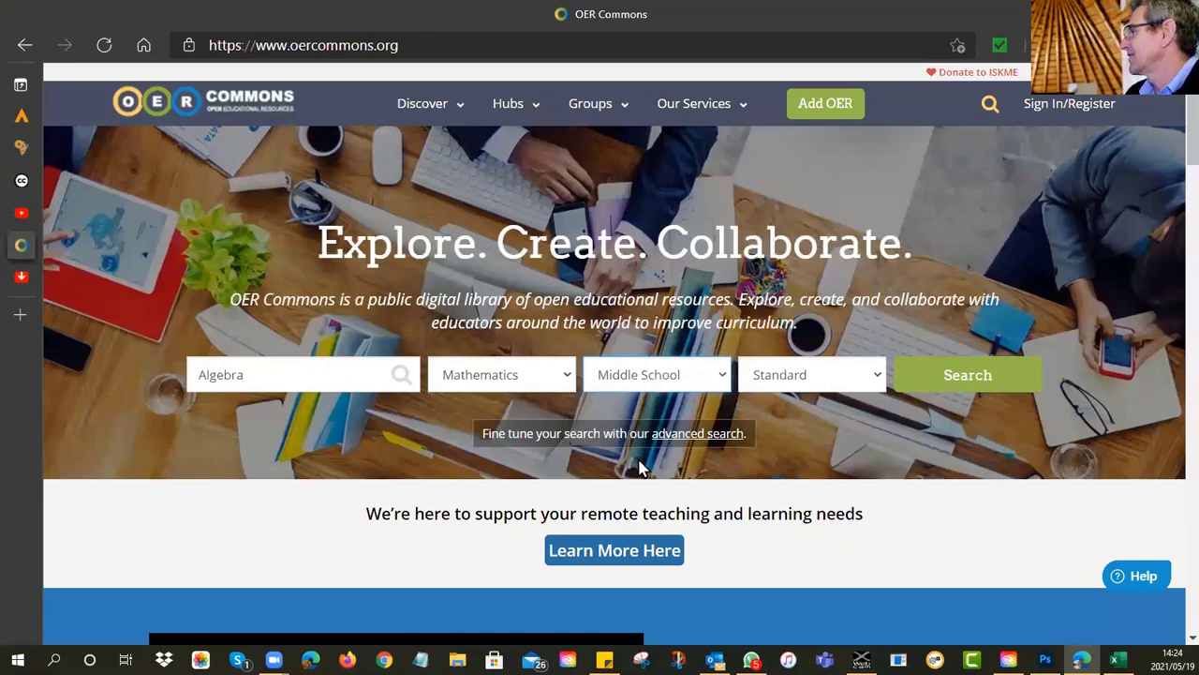
# Look through the available education standards without selecting one, and run the Algebra search.
pyautogui.click(815, 381)
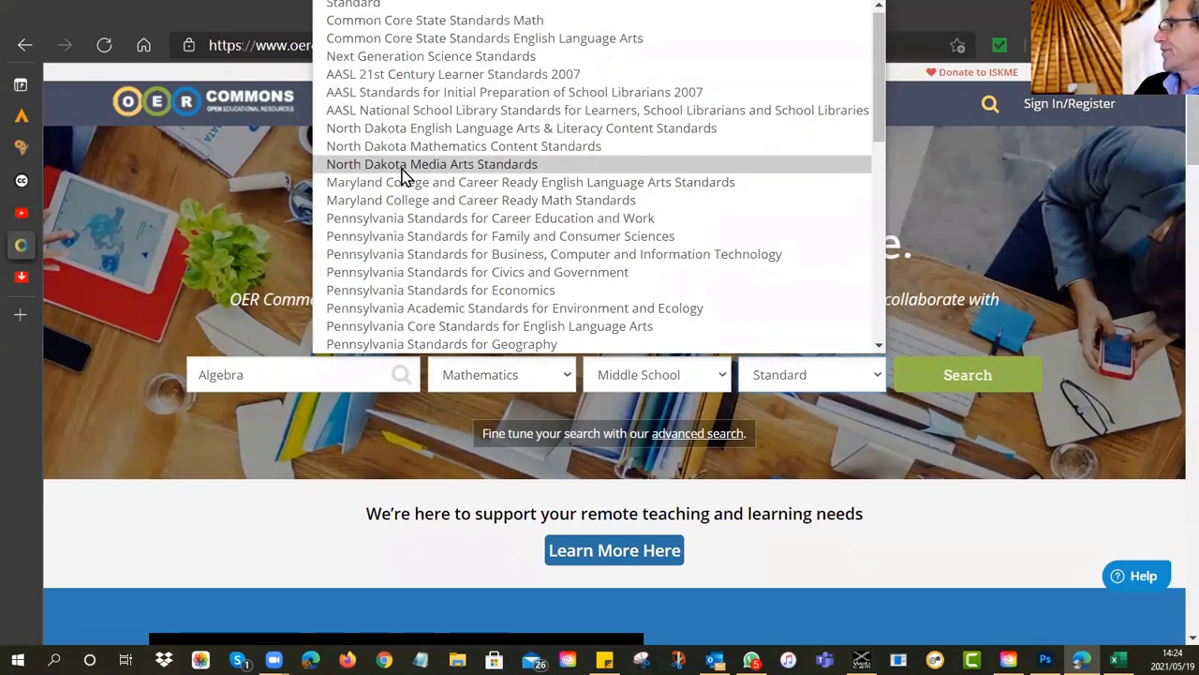
pyautogui.scroll(-5, 414, 199)
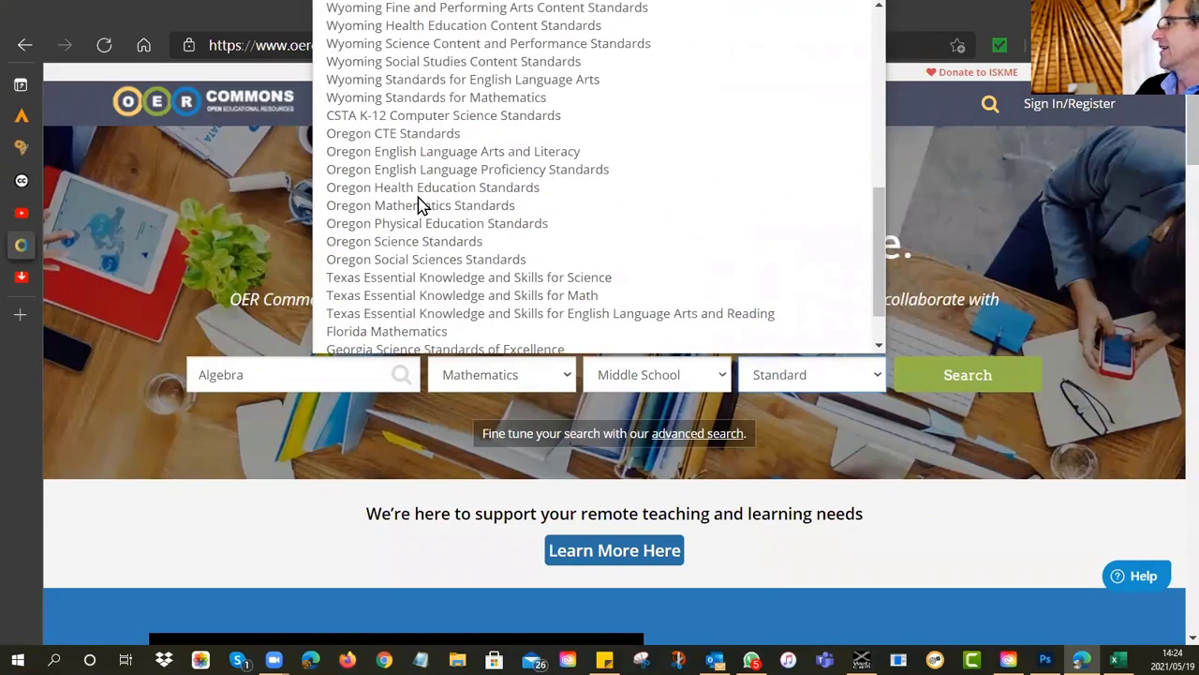
pyautogui.scroll(-1, 421, 205)
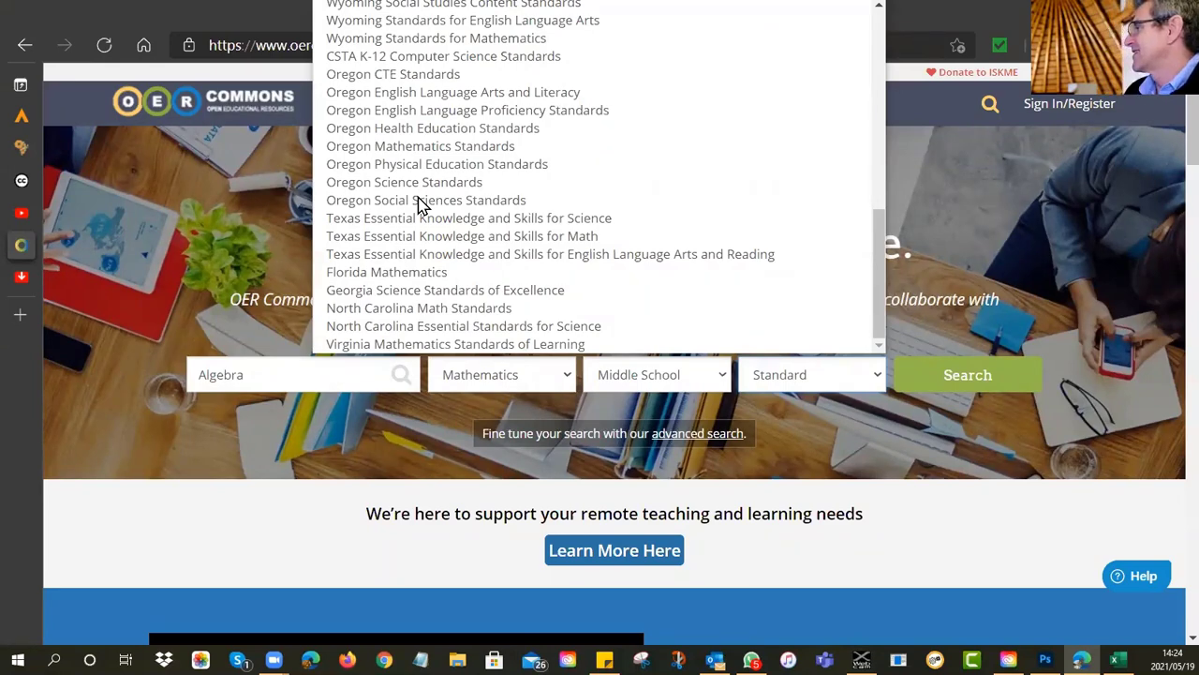
pyautogui.click(990, 232)
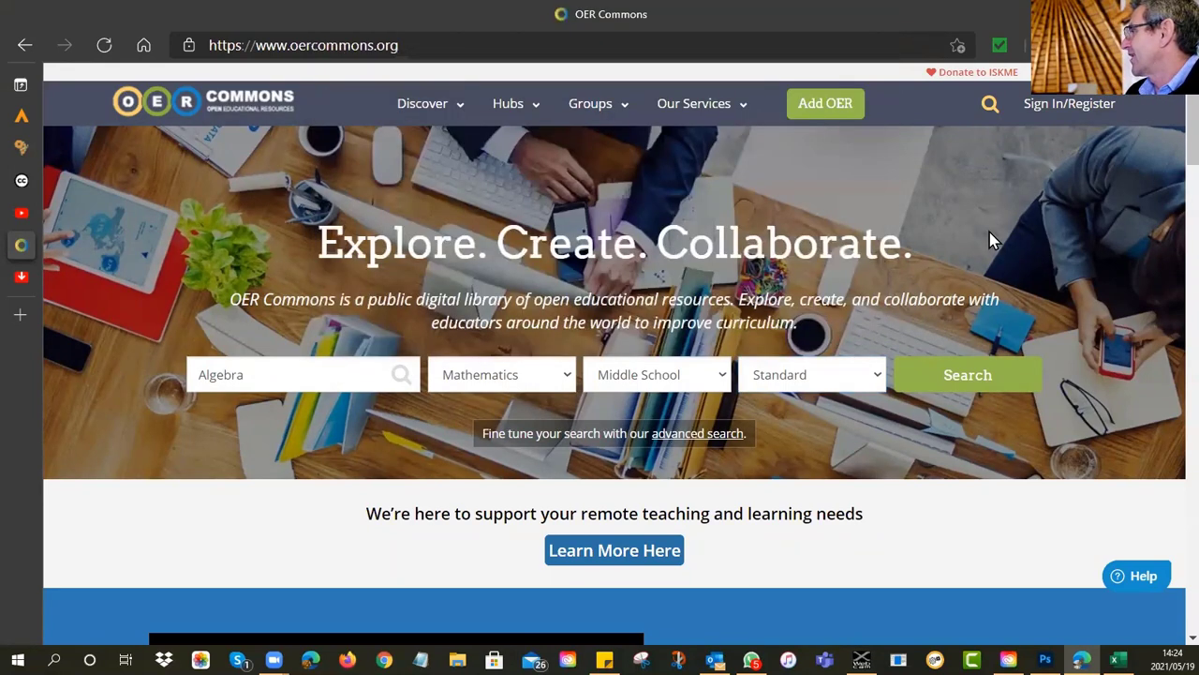
pyautogui.click(970, 383)
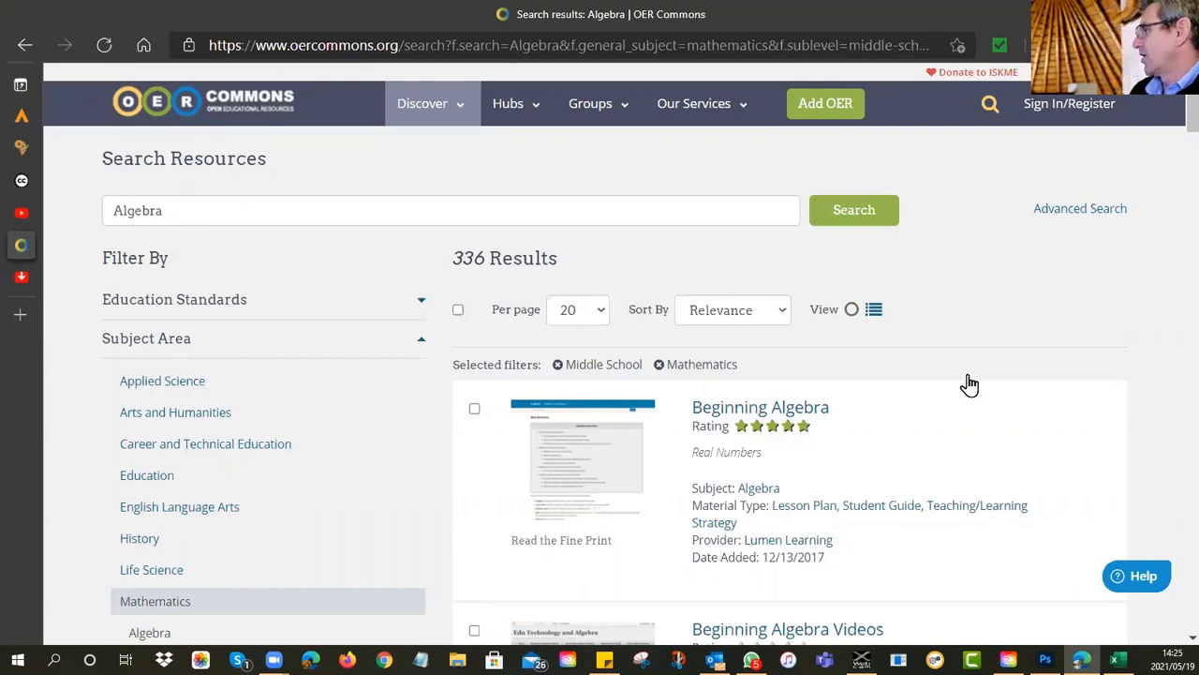
# Review the licences of the listed results, open the "Algebra" resource from Look At Physics and check its description and licence.
pyautogui.scroll(-4, 888, 405)
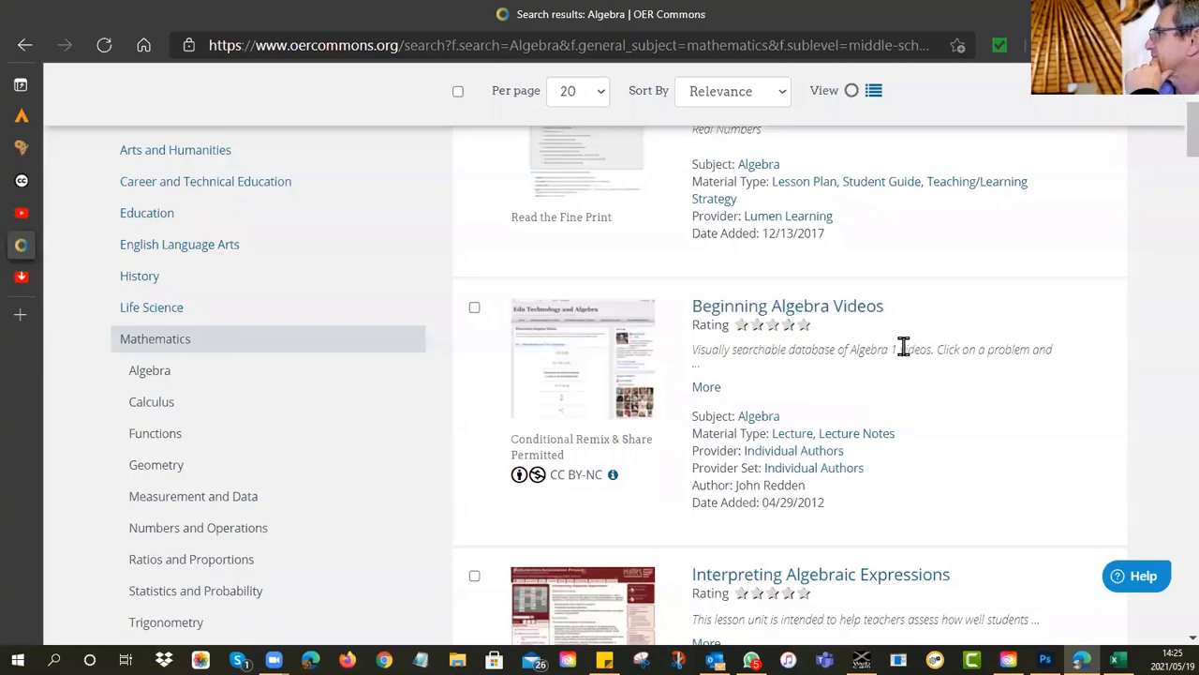
pyautogui.scroll(-1, 898, 348)
pyautogui.scroll(-2, 898, 349)
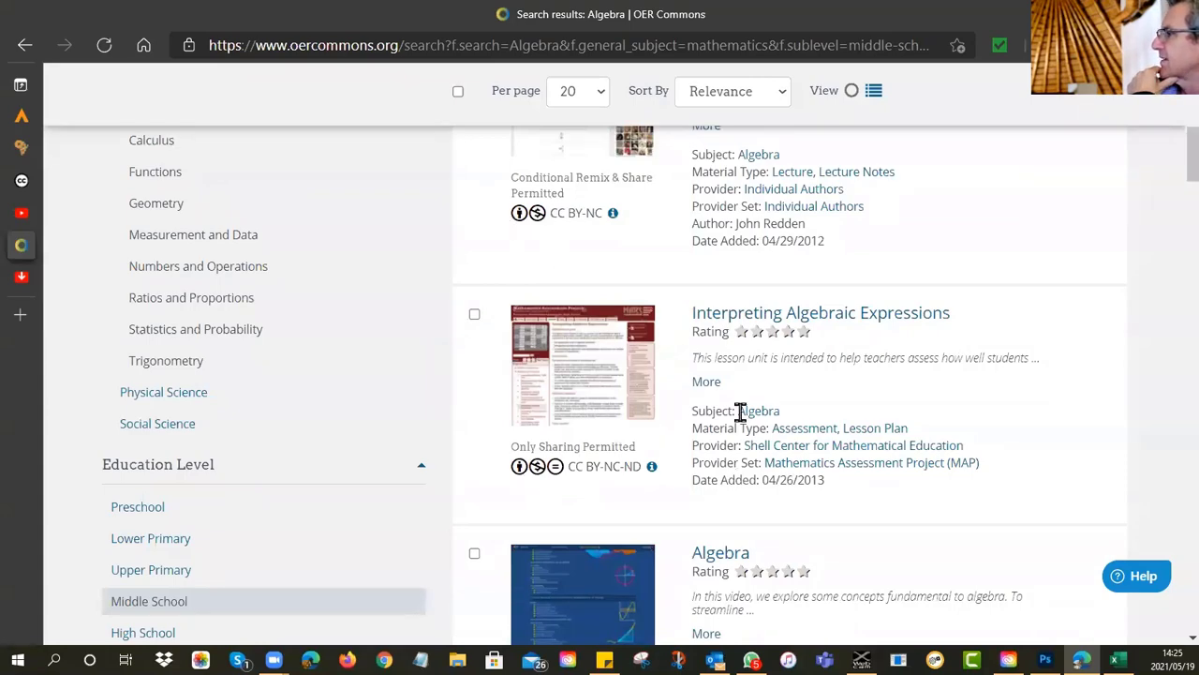
pyautogui.scroll(5, 744, 421)
pyautogui.scroll(-5, 744, 420)
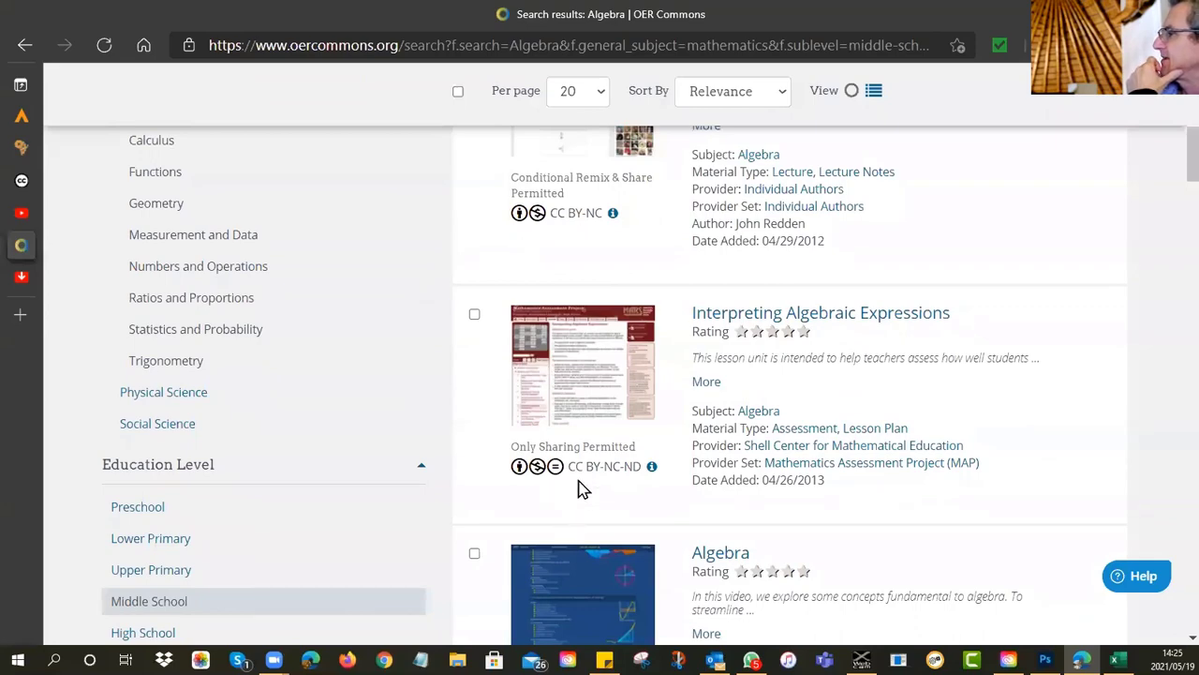
pyautogui.scroll(-3, 757, 421)
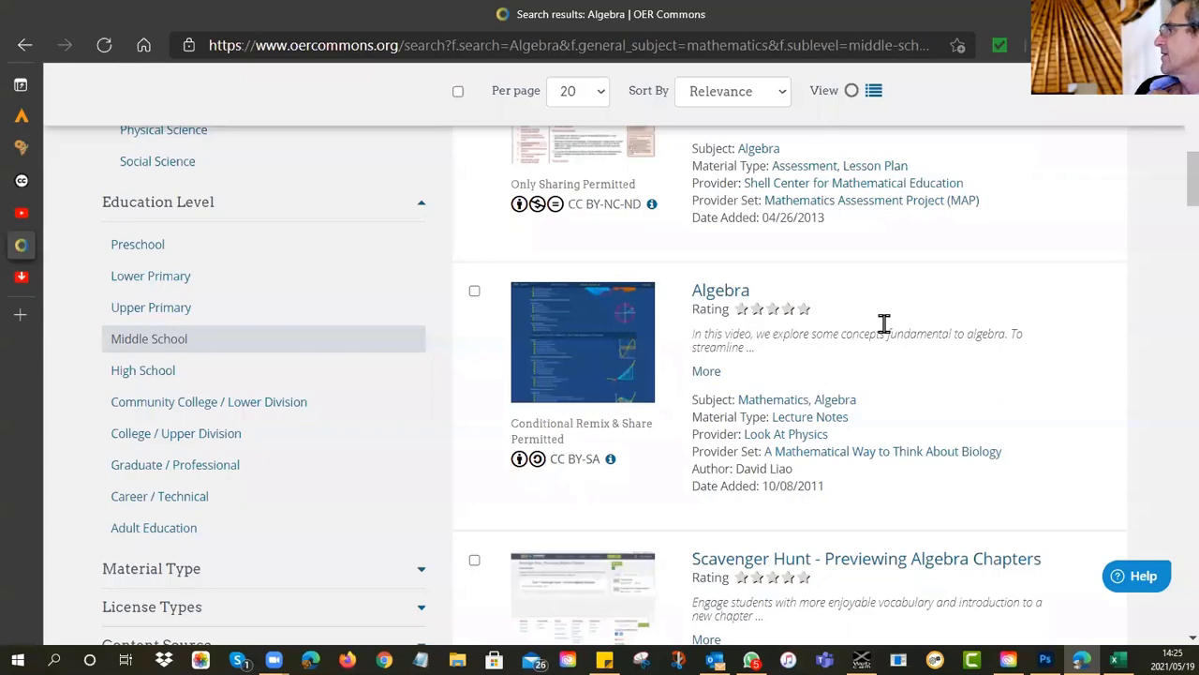
pyautogui.click(728, 293)
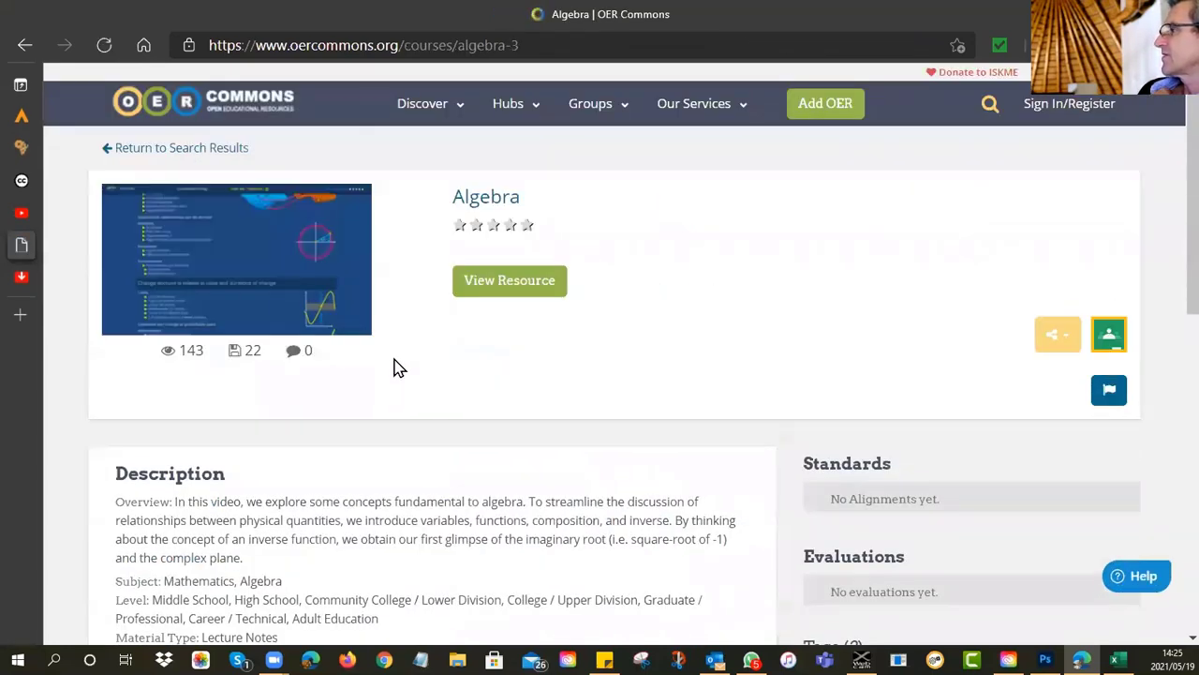
pyautogui.scroll(-3, 394, 368)
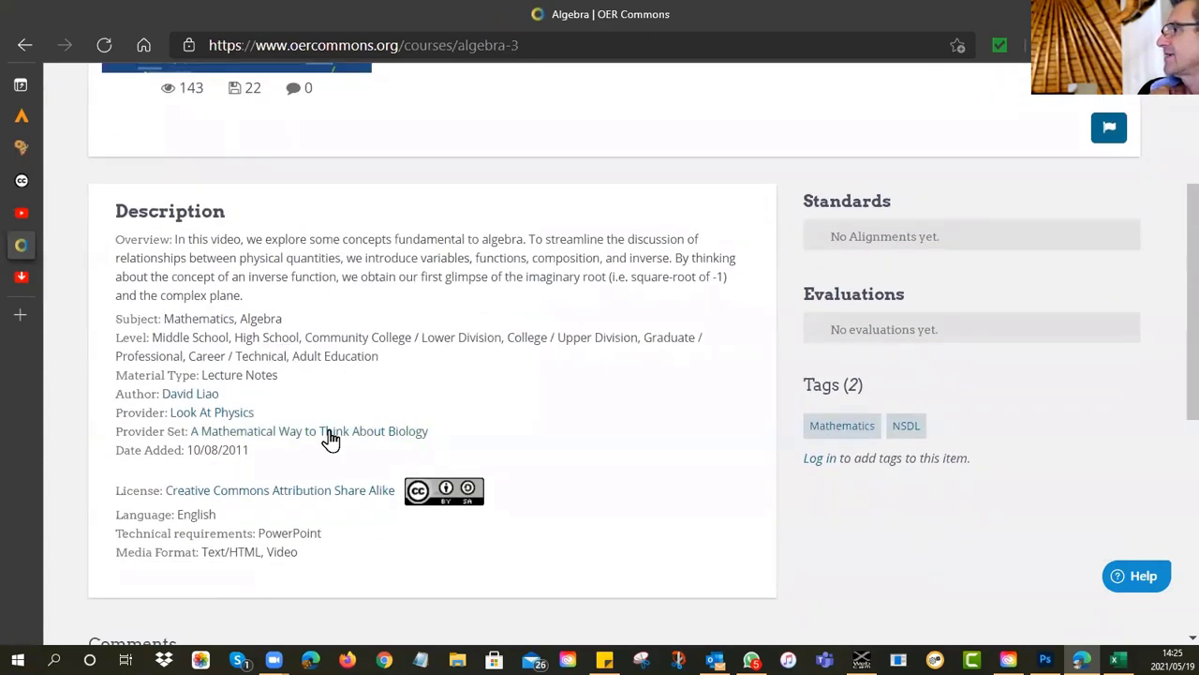
# Open the Algebra resource from its description page and look through the video topics in its appendix.
pyautogui.scroll(-3, 603, 343)
pyautogui.scroll(4, 604, 345)
pyautogui.scroll(3, 603, 345)
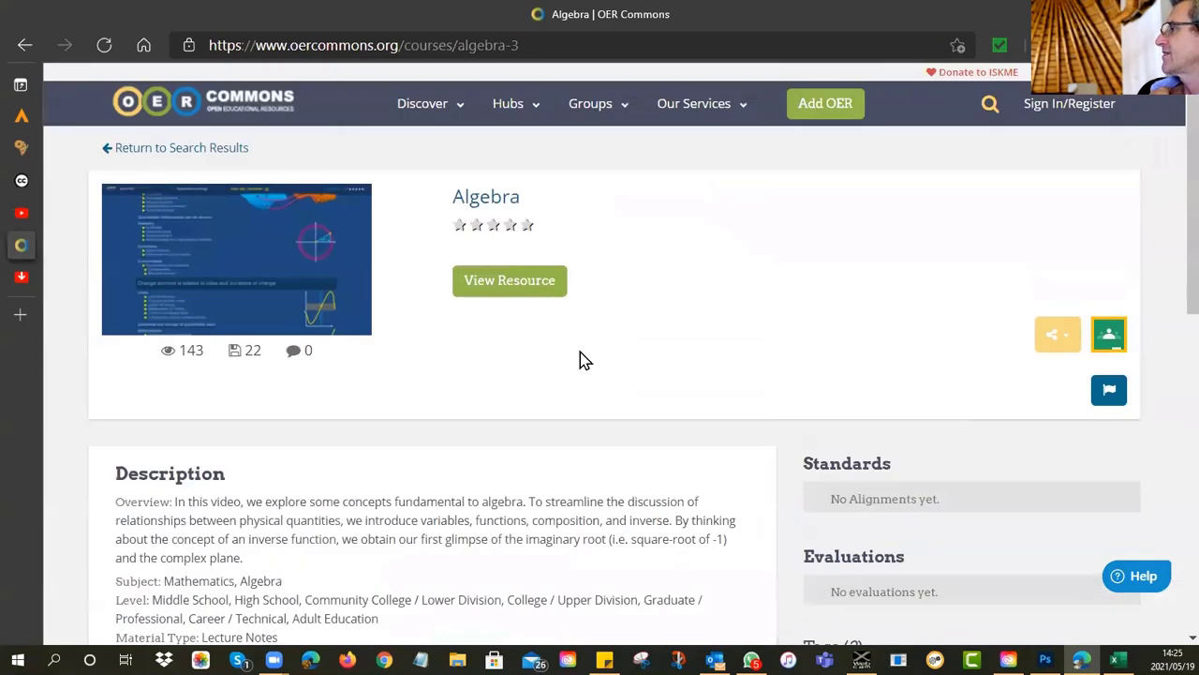
pyautogui.click(519, 283)
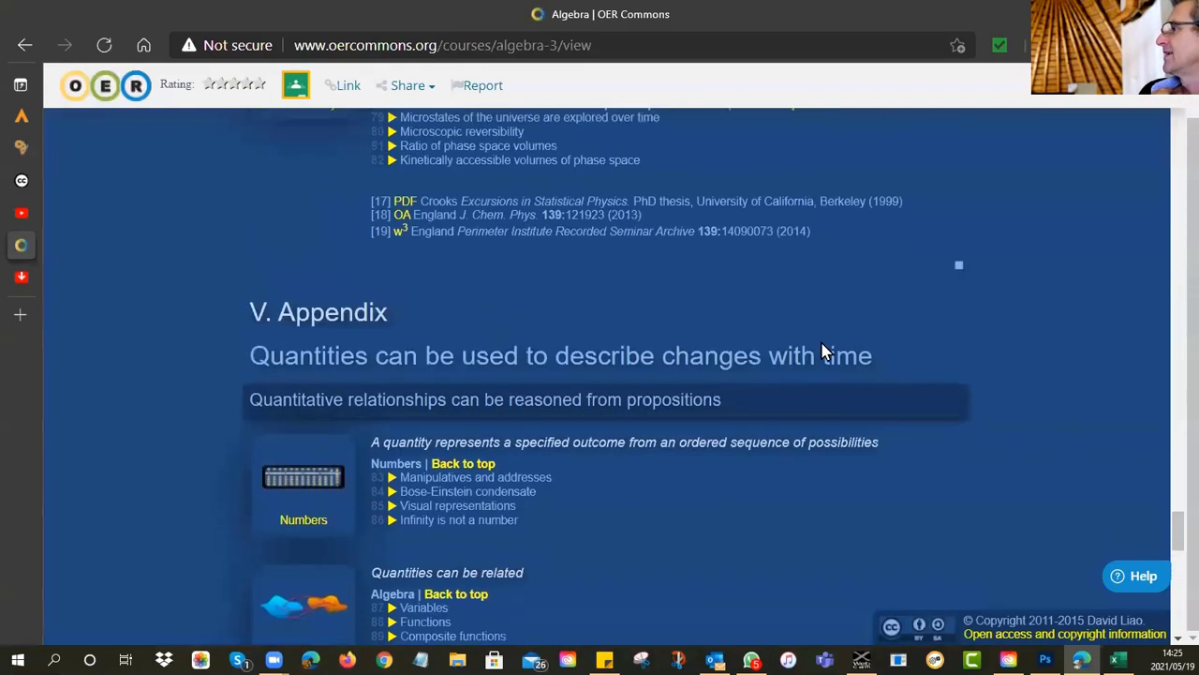
pyautogui.scroll(10, 820, 350)
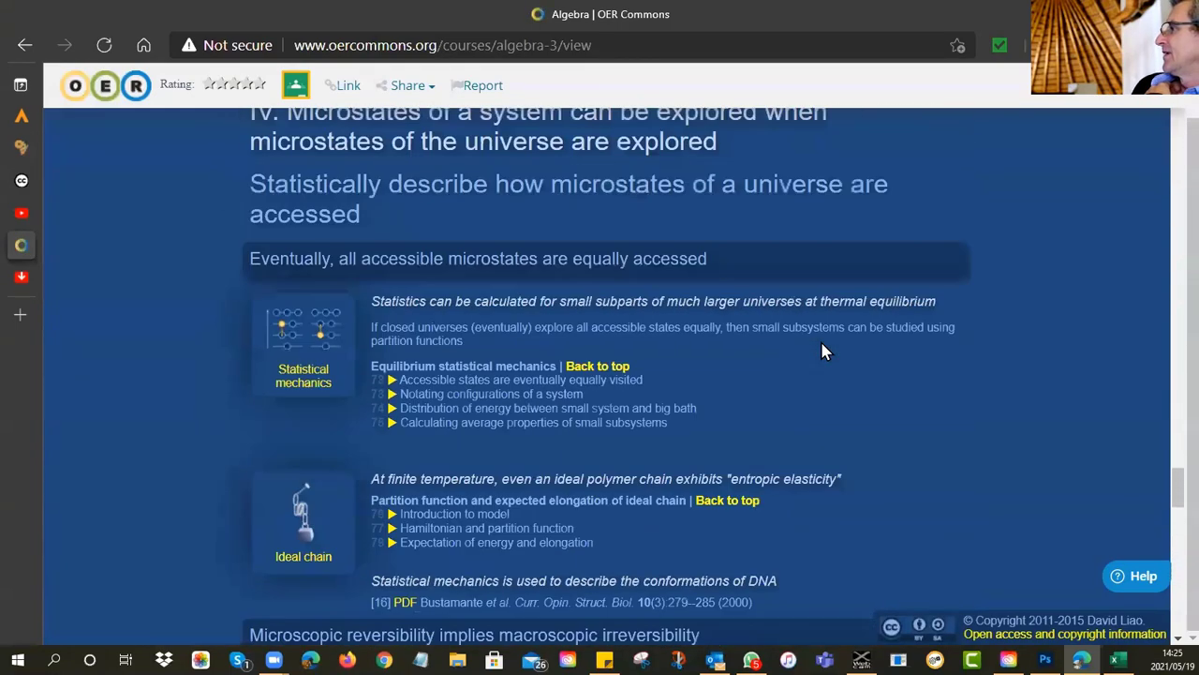
pyautogui.scroll(-15, 821, 351)
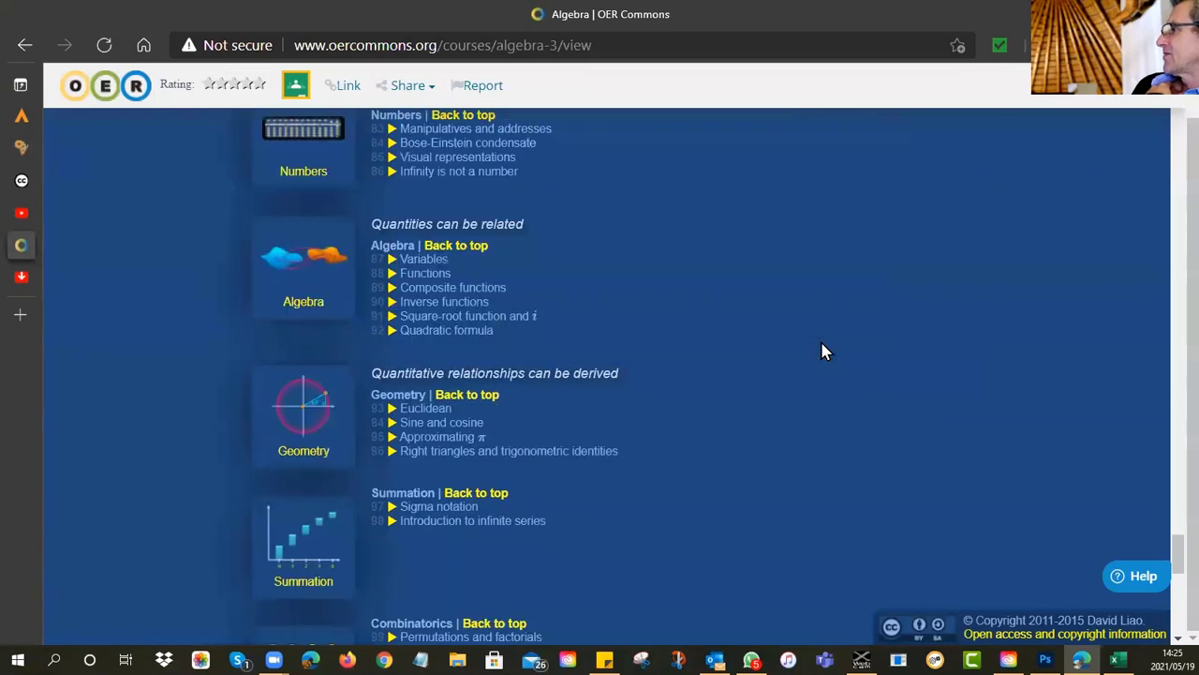
pyautogui.scroll(2, 821, 350)
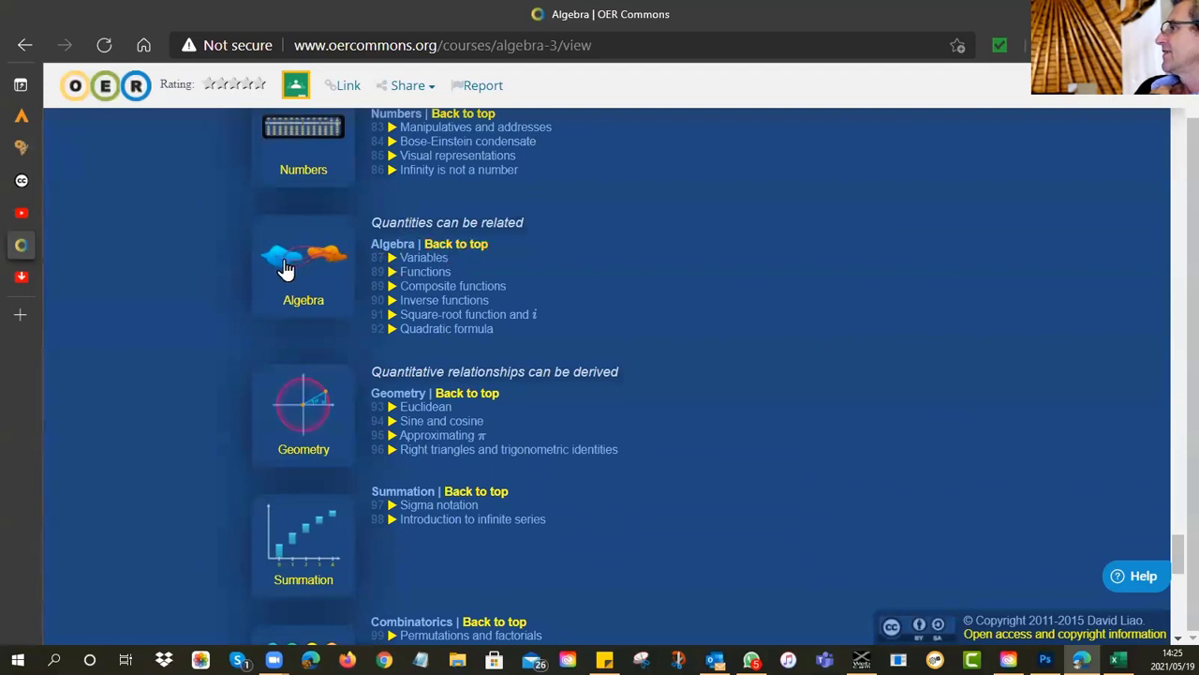
pyautogui.scroll(-2, 284, 271)
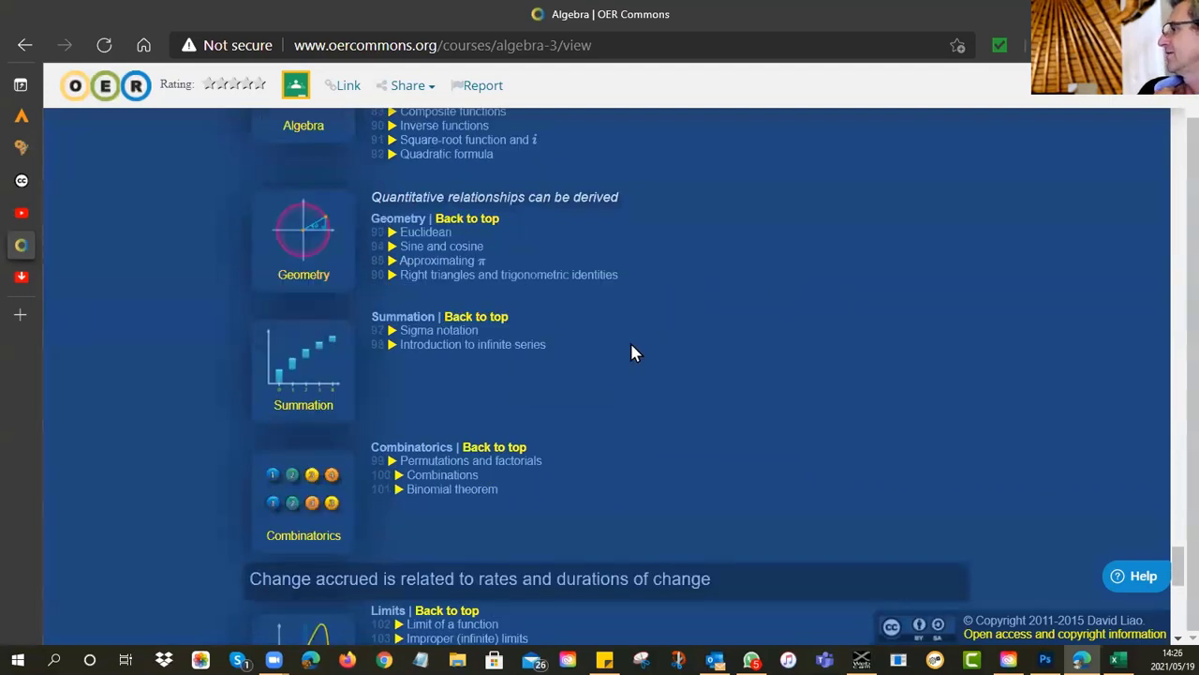
pyautogui.scroll(-1, 632, 352)
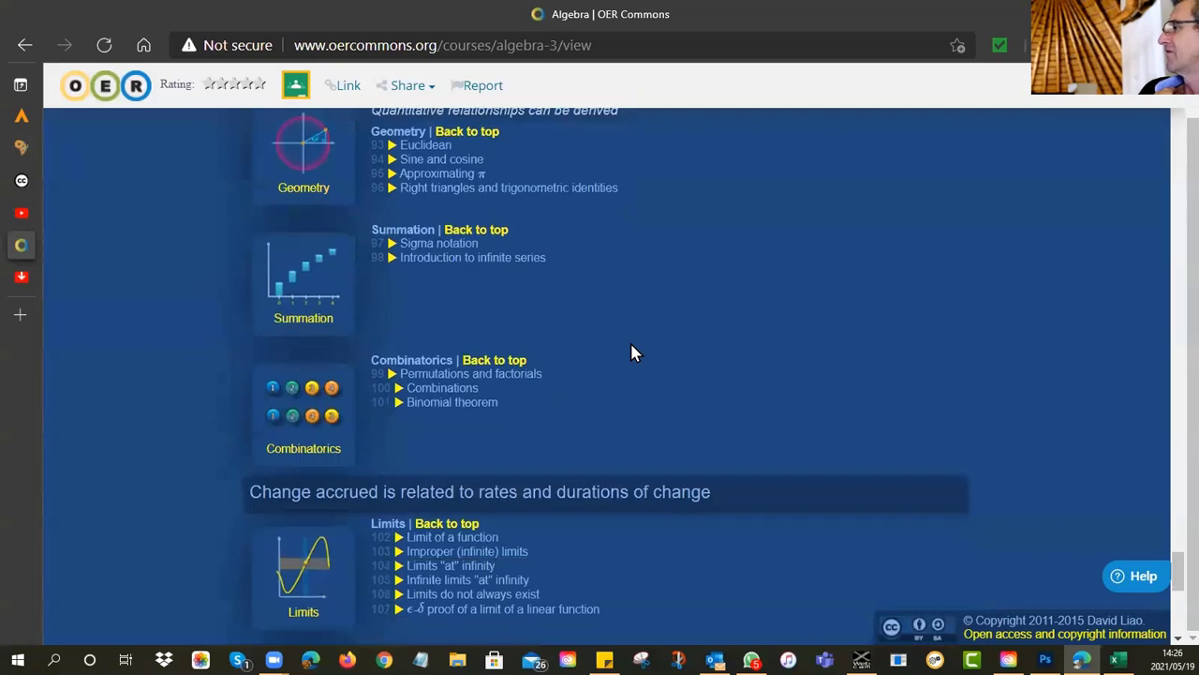
pyautogui.scroll(4, 632, 352)
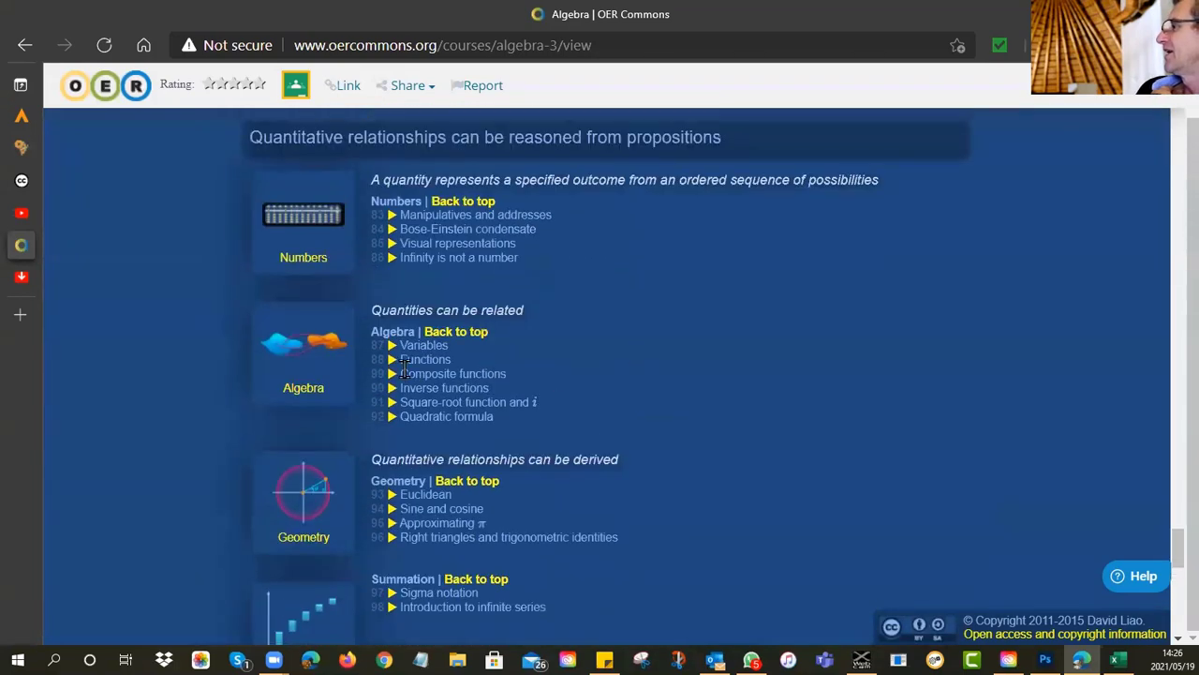
pyautogui.scroll(-3, 308, 393)
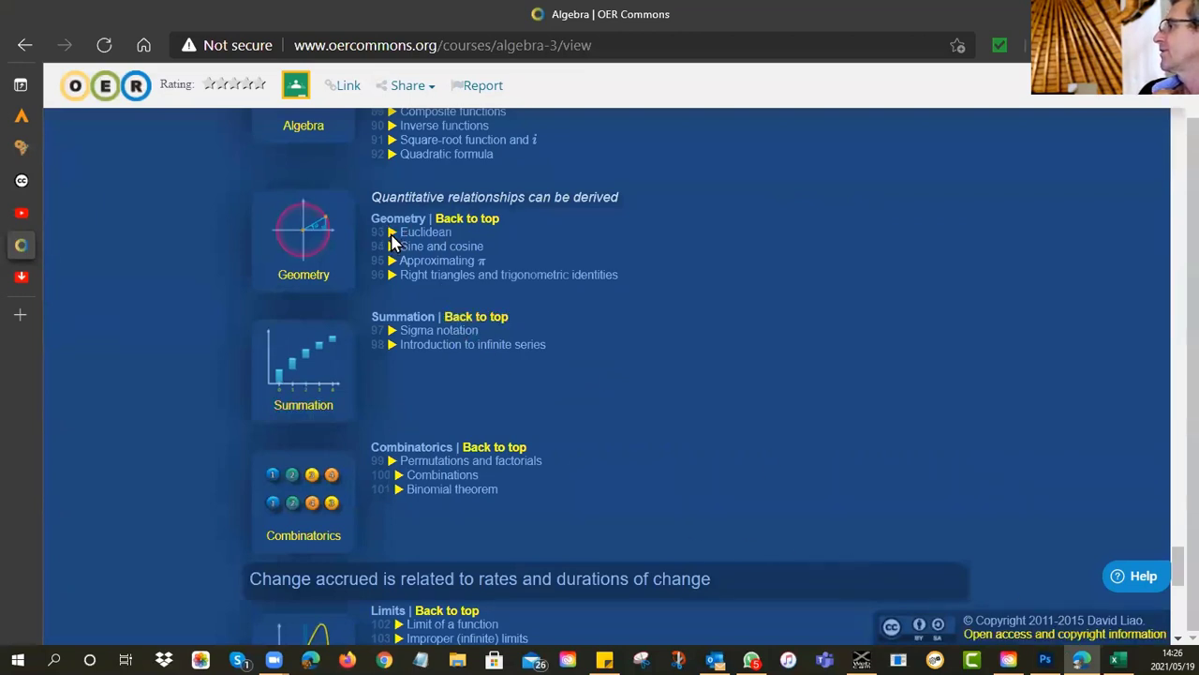
# Open the Euclidean video in the Geometry section, watch its opening seconds, and close the player.
pyautogui.click(391, 234)
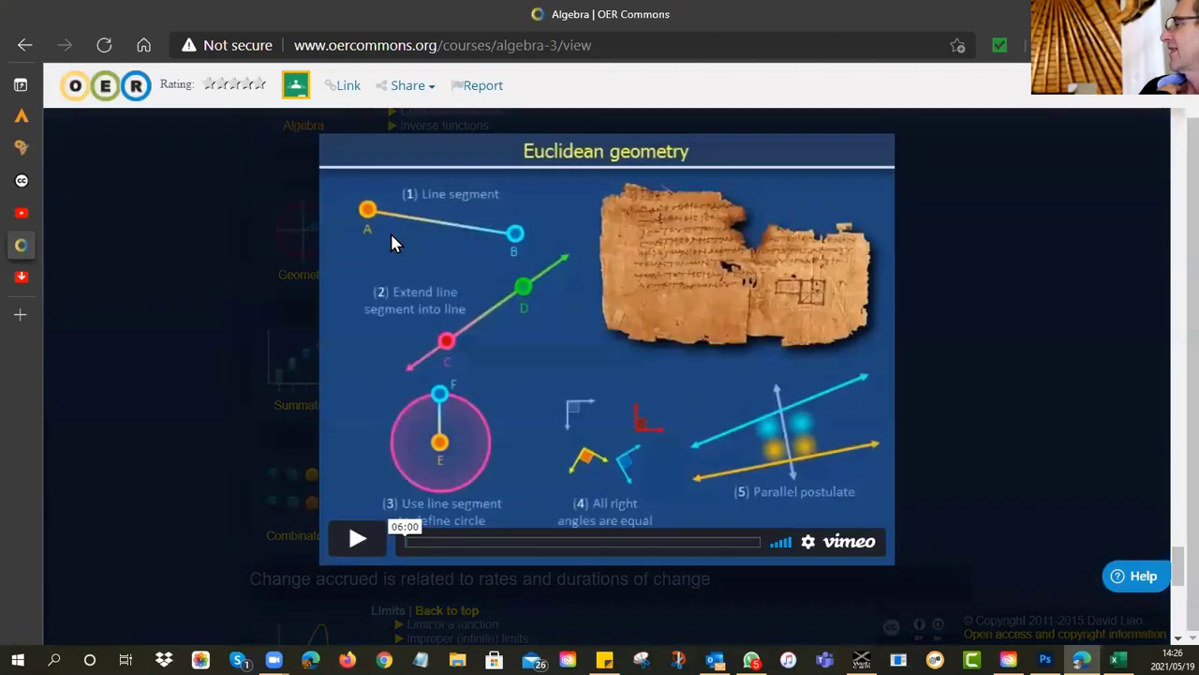
pyautogui.moveTo(641, 451)
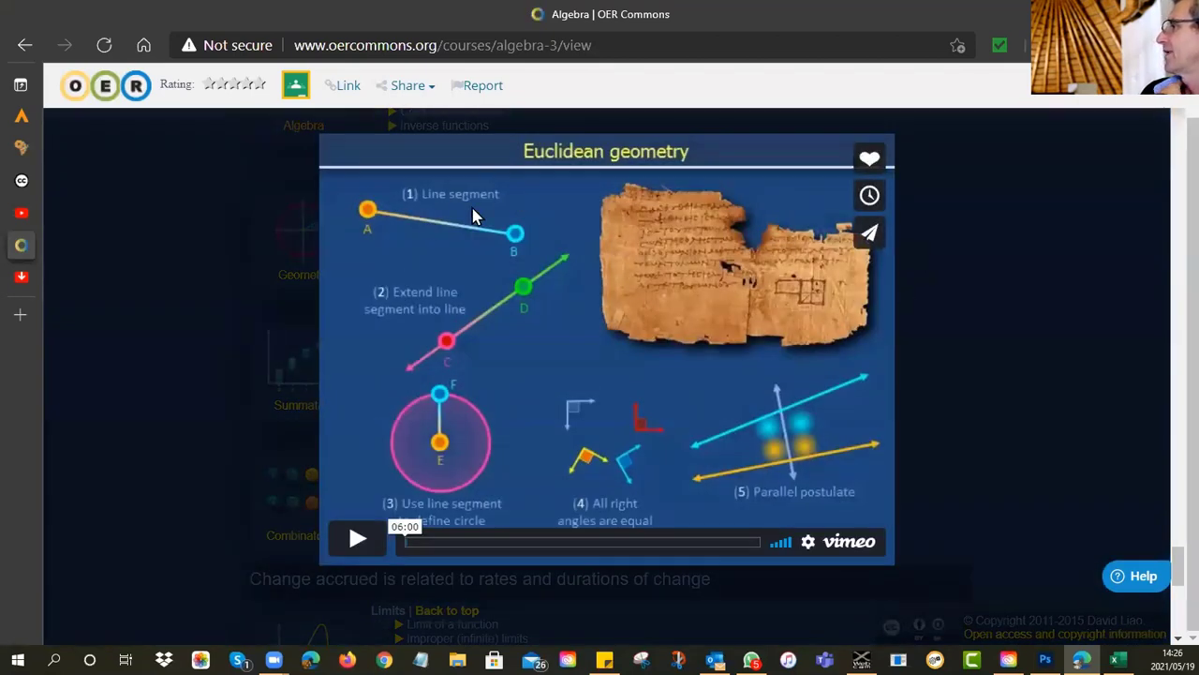
pyautogui.click(357, 538)
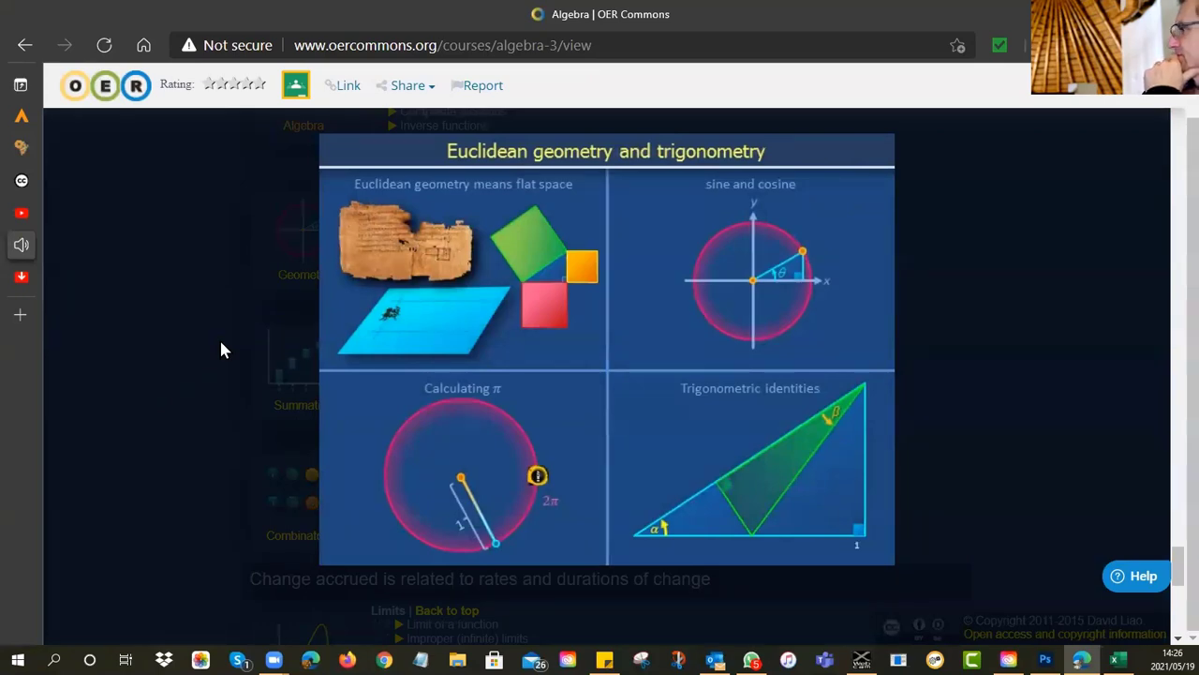
pyautogui.moveTo(394, 281)
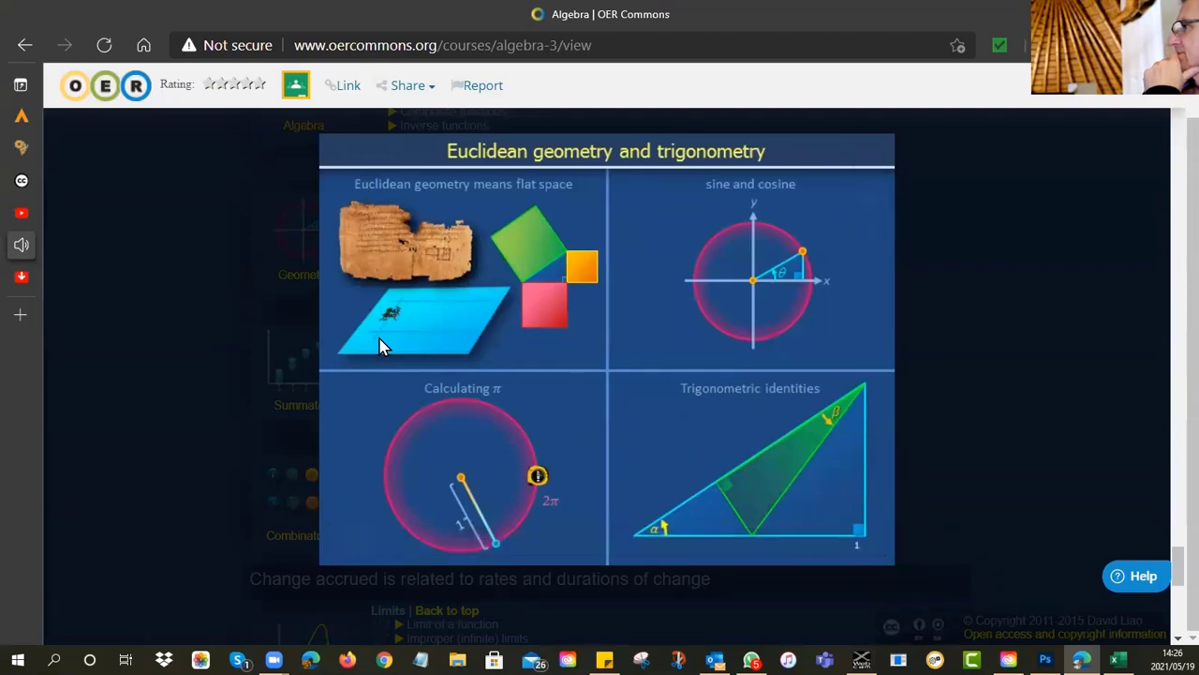
pyautogui.click(360, 543)
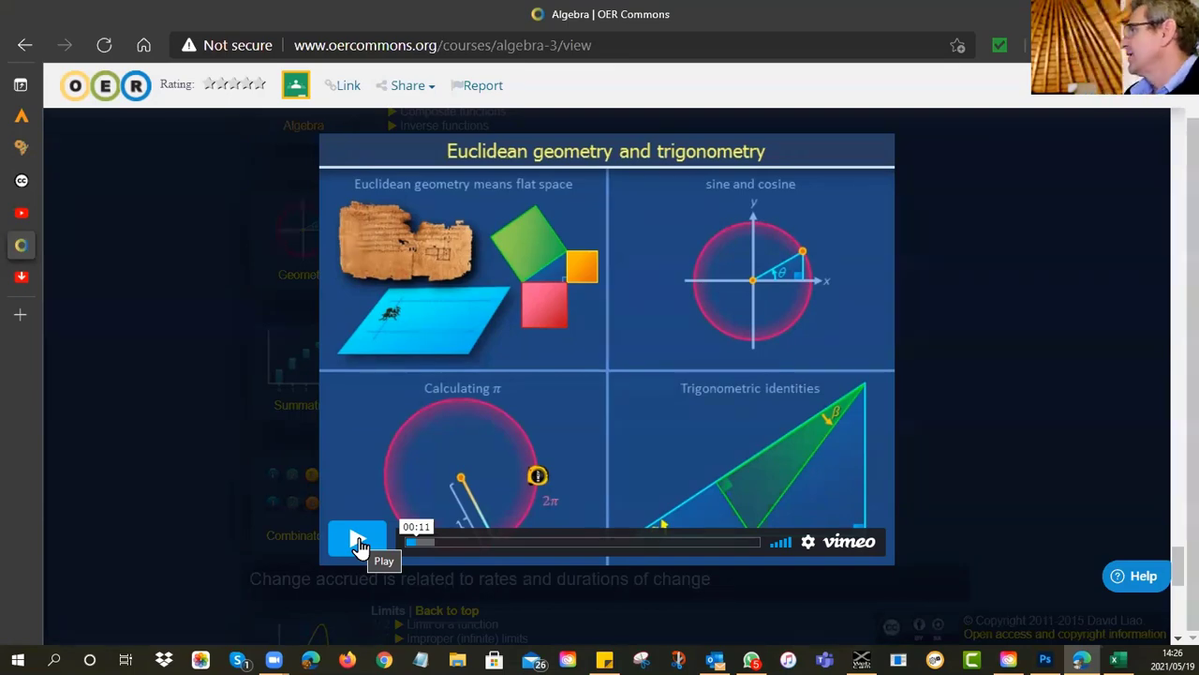
pyautogui.click(359, 543)
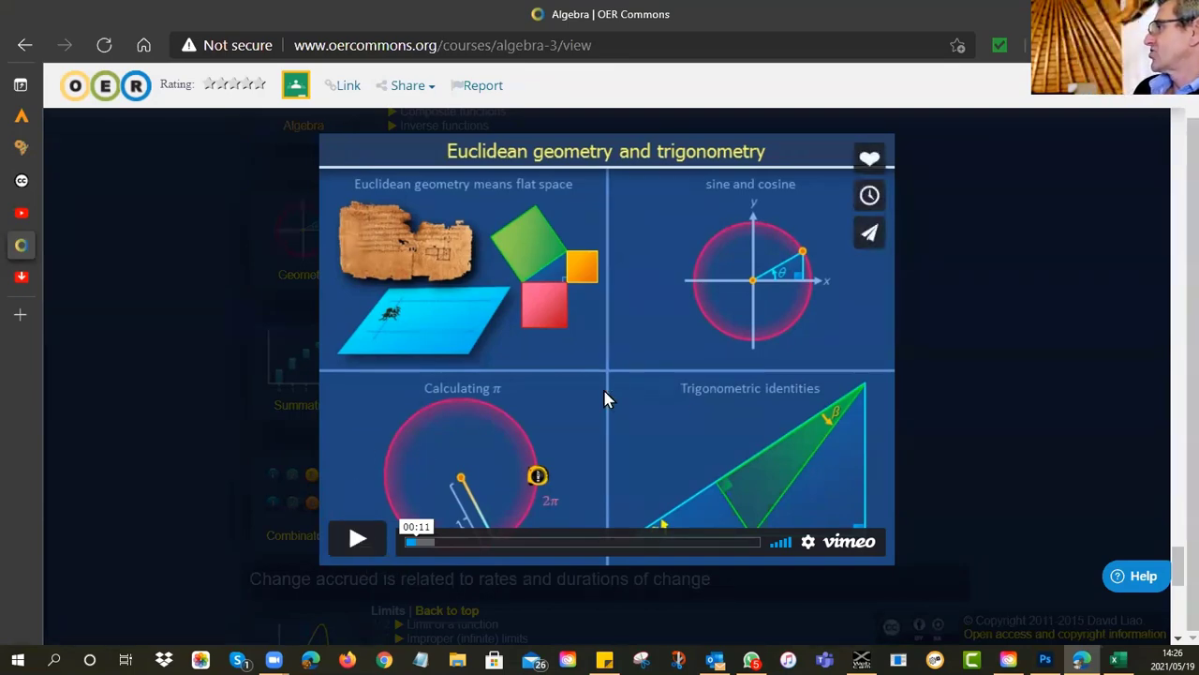
pyautogui.click(947, 288)
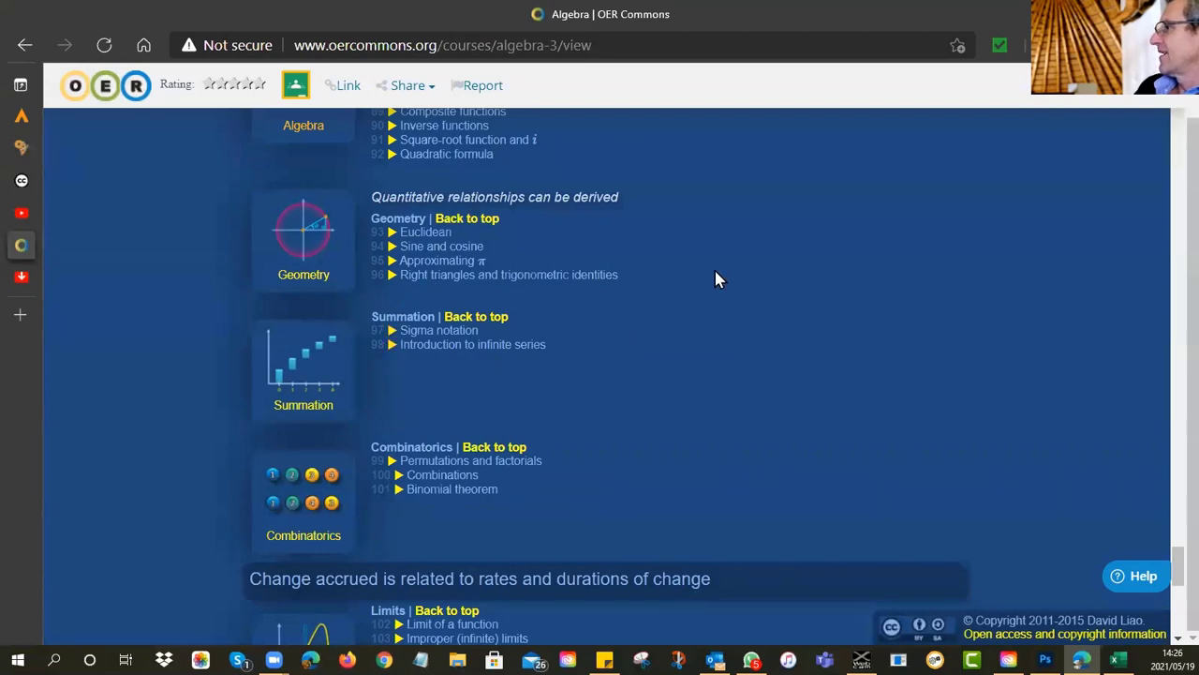
# Leave the Algebra resource and go back past its description page to the search results.
pyautogui.scroll(7, 743, 294)
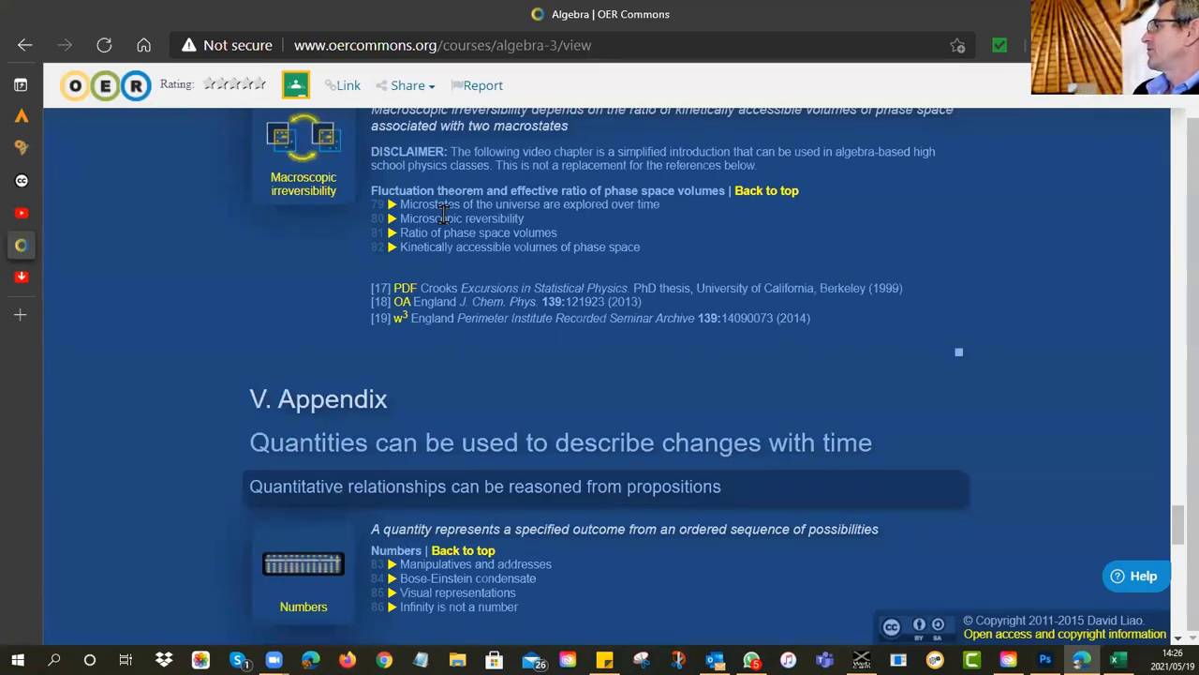
pyautogui.scroll(15, 444, 214)
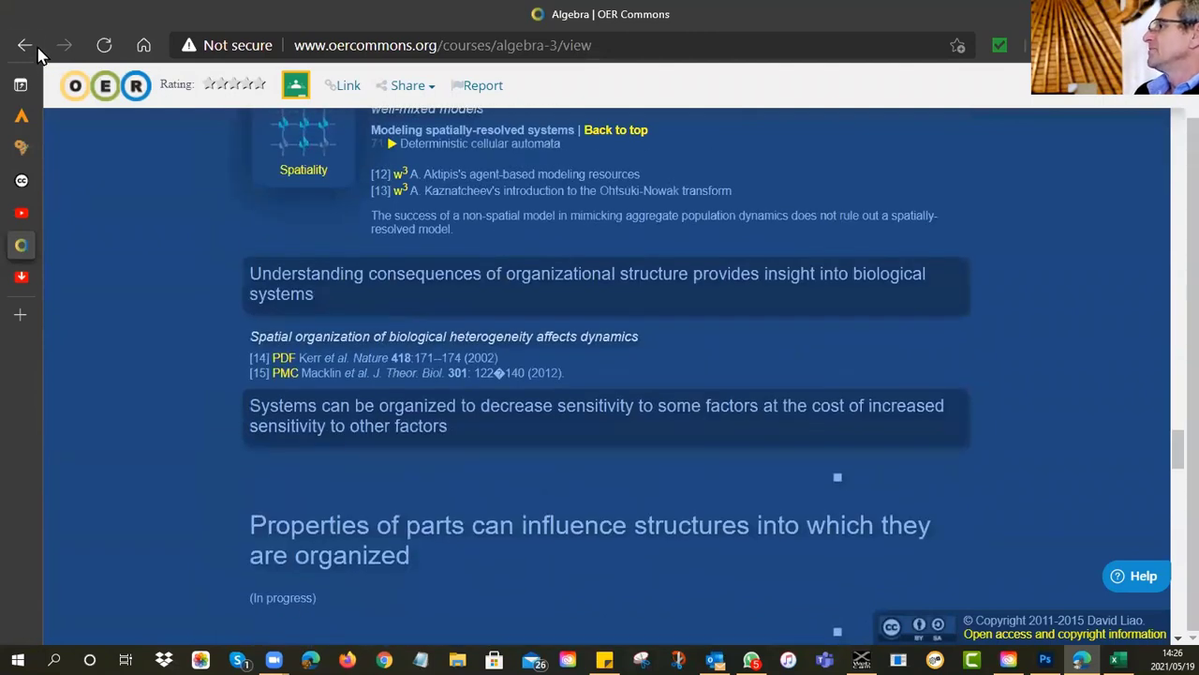
pyautogui.click(24, 47)
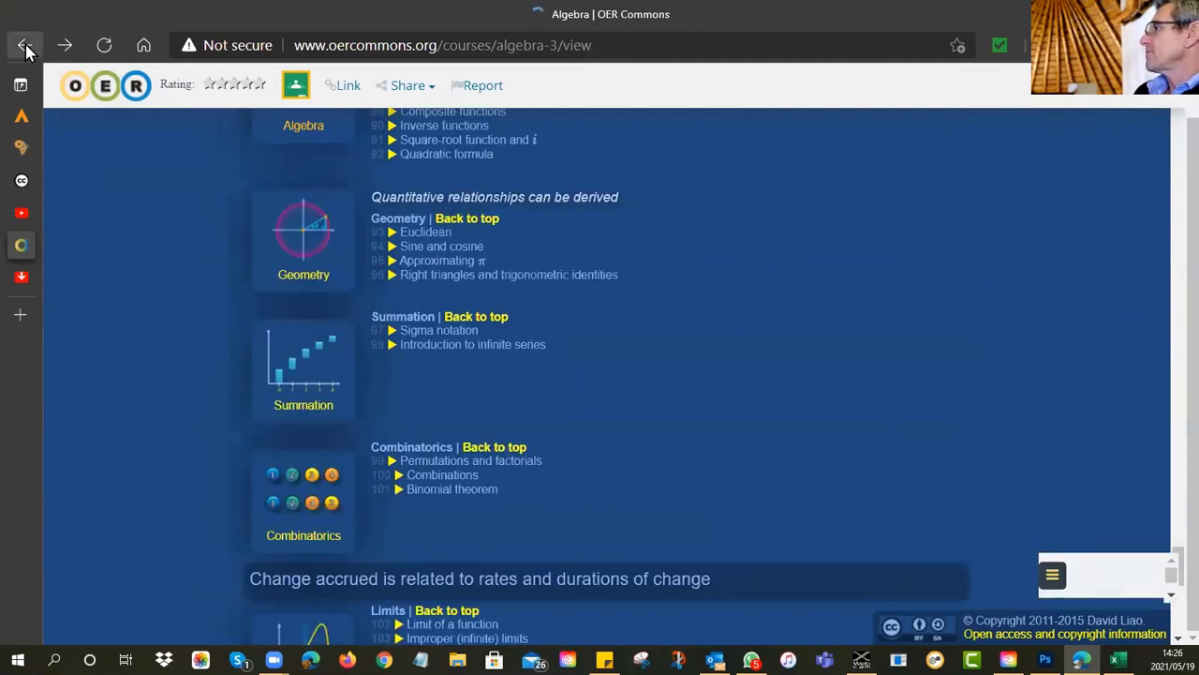
pyautogui.click(24, 47)
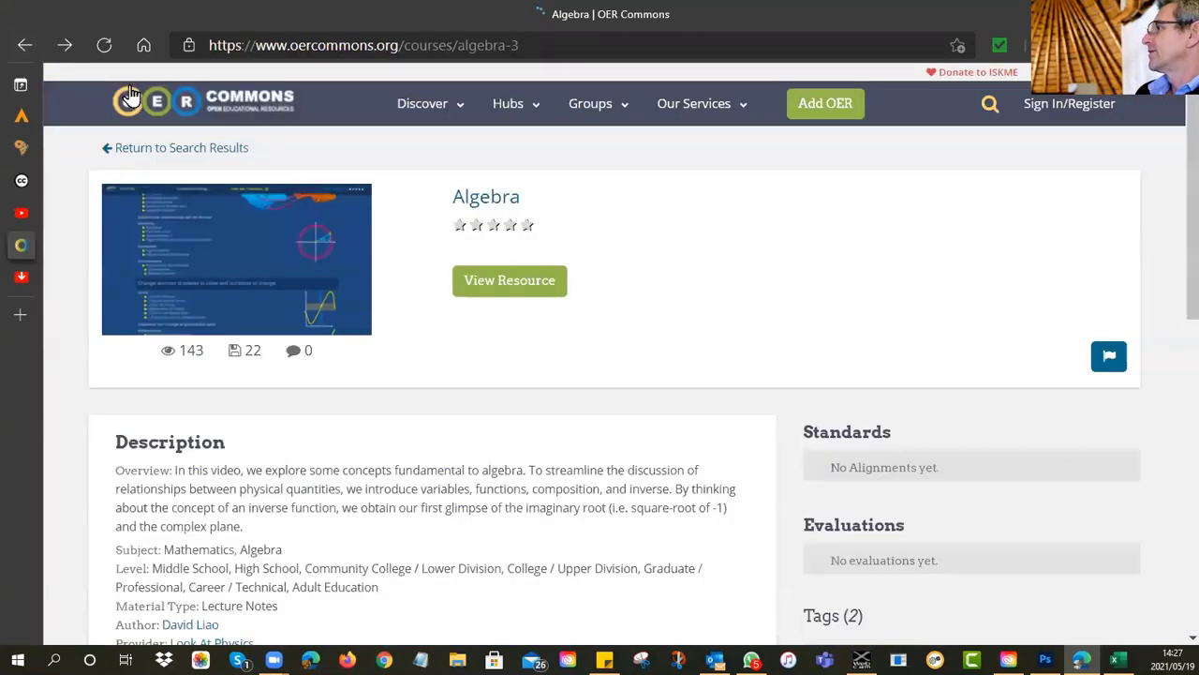
pyautogui.click(22, 50)
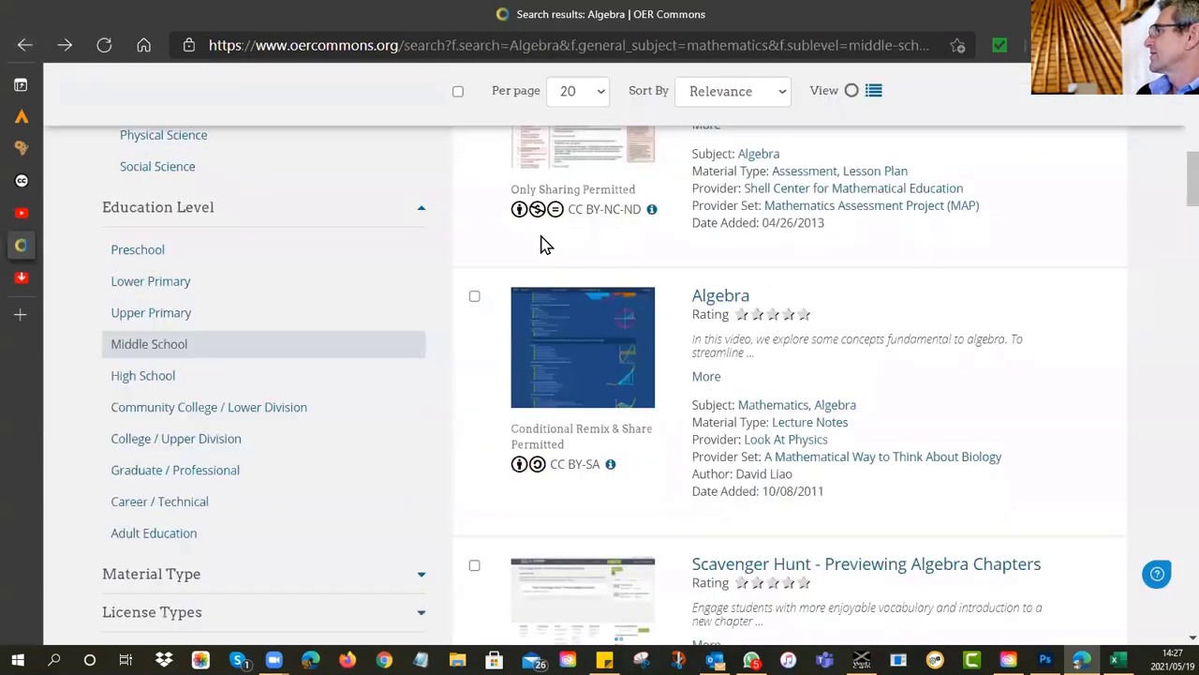
# Replace the search term with "Home Economics" and run the OER Commons search.
pyautogui.scroll(10, 546, 245)
pyautogui.click(185, 210)
pyautogui.moveTo(184, 210); pyautogui.dragTo(54, 196)
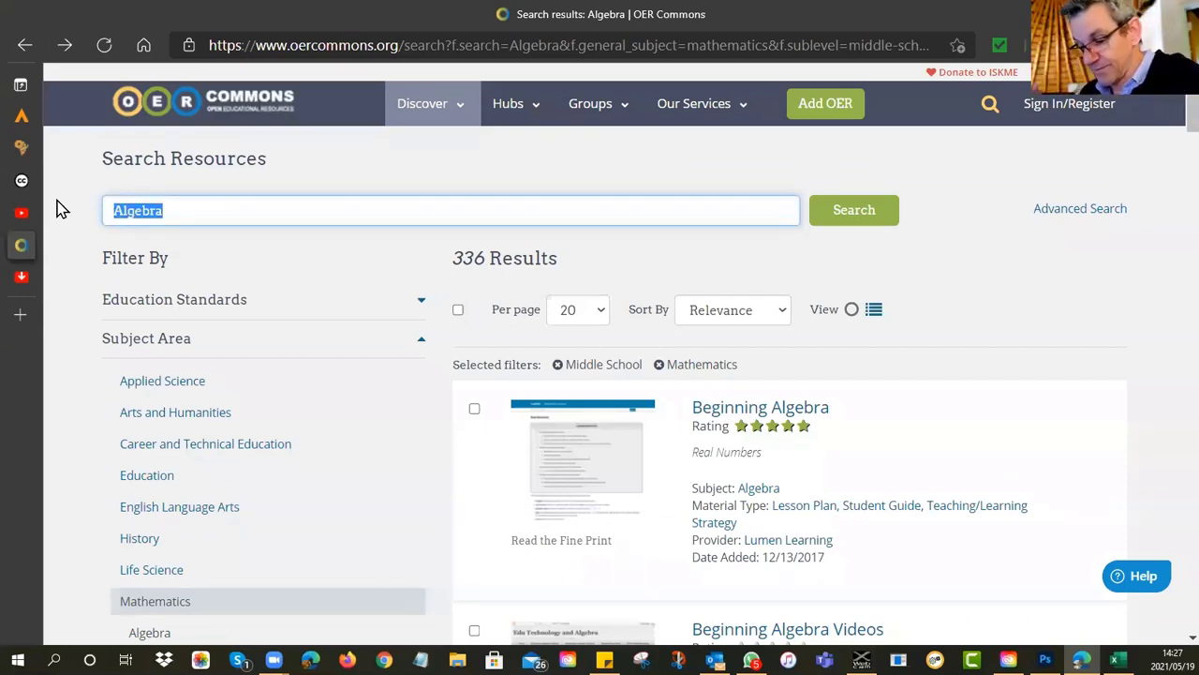
pyautogui.write('Home')
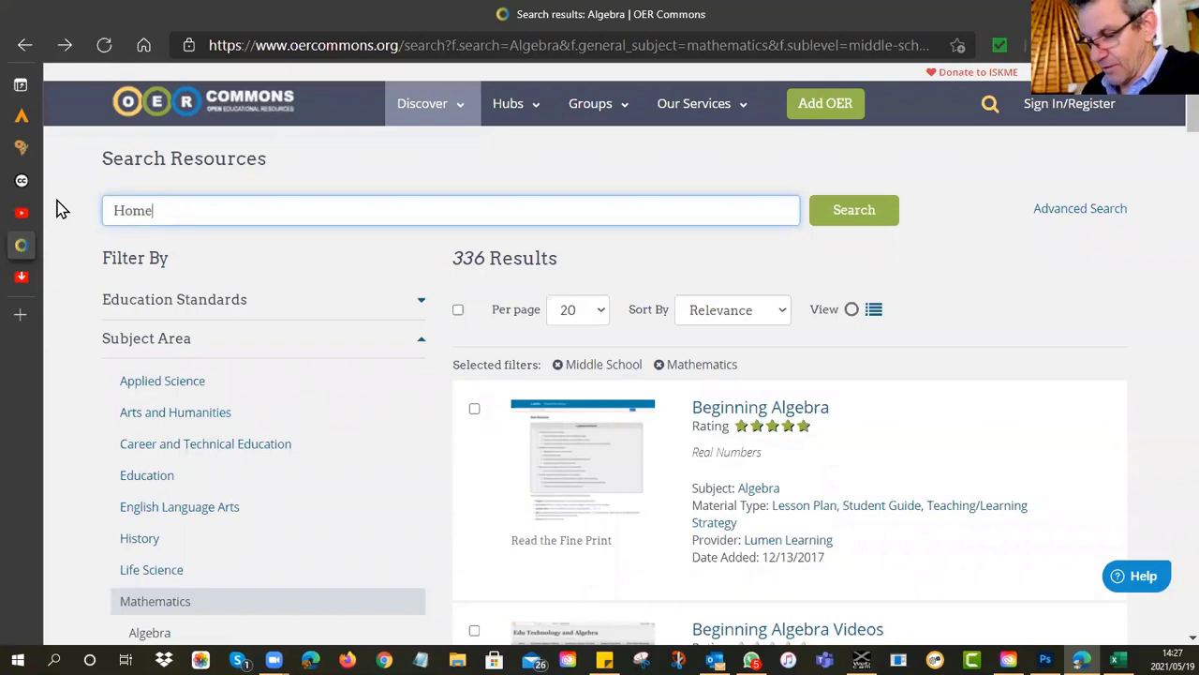
pyautogui.write(' Economics')
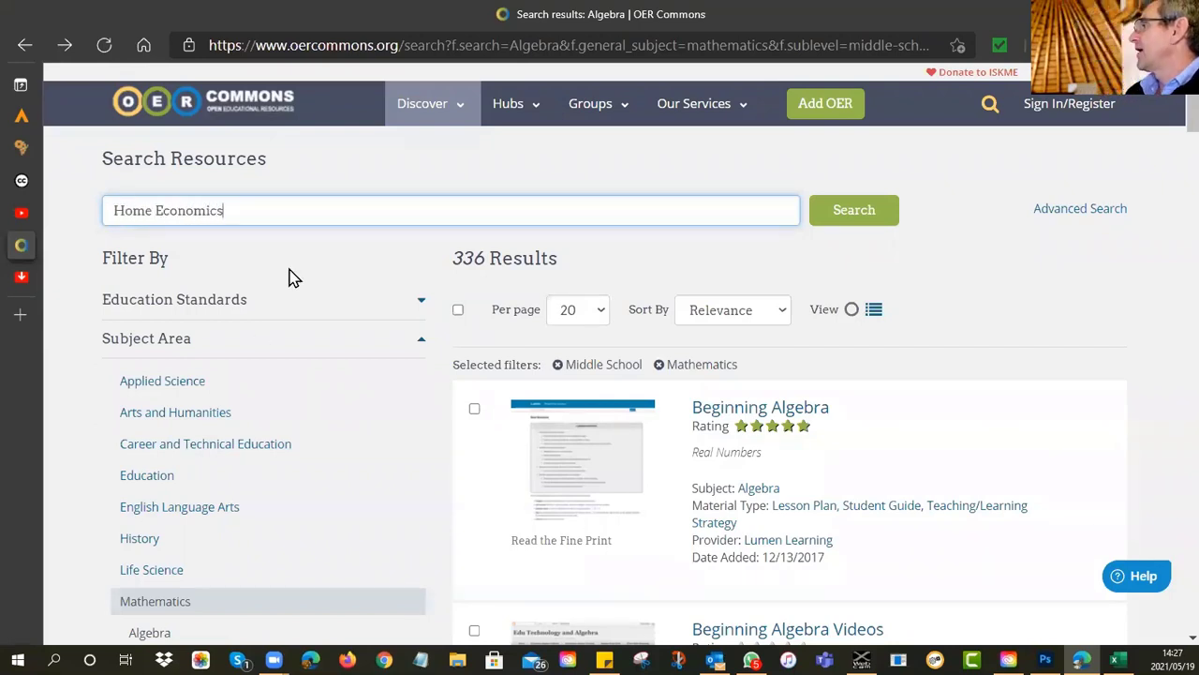
pyautogui.click(851, 216)
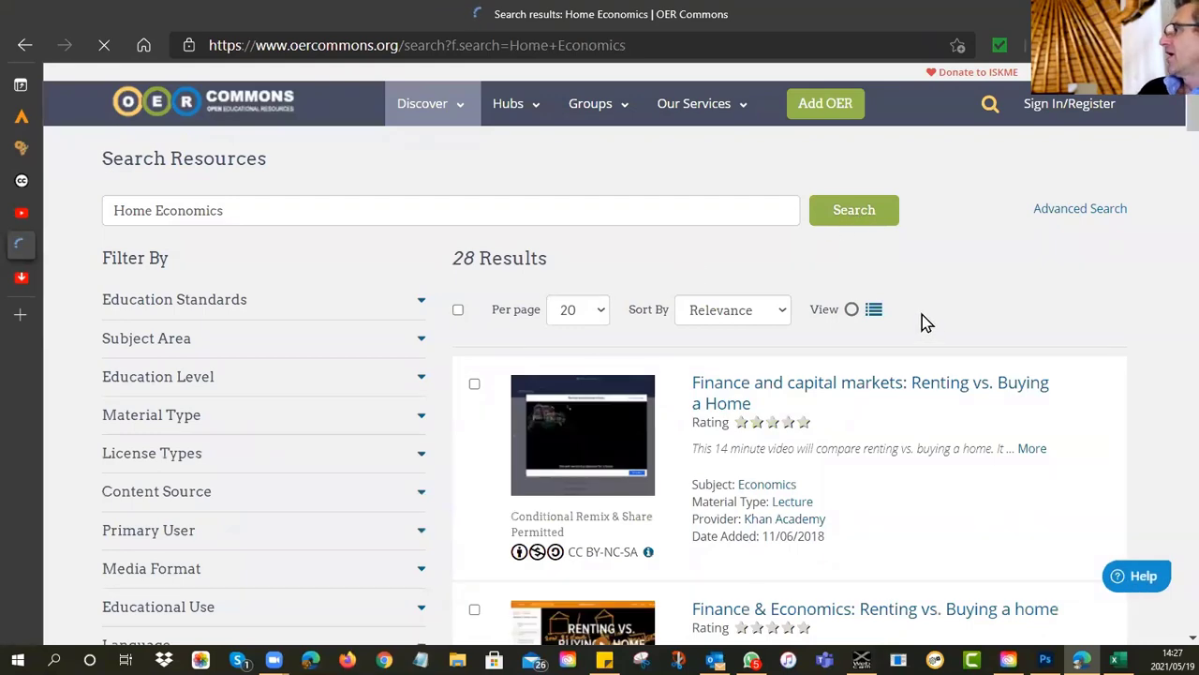
# Look through the Home Economics results, checking each resource's title, subject, material type, provider and licence.
pyautogui.scroll(-4, 923, 322)
pyautogui.scroll(3, 923, 321)
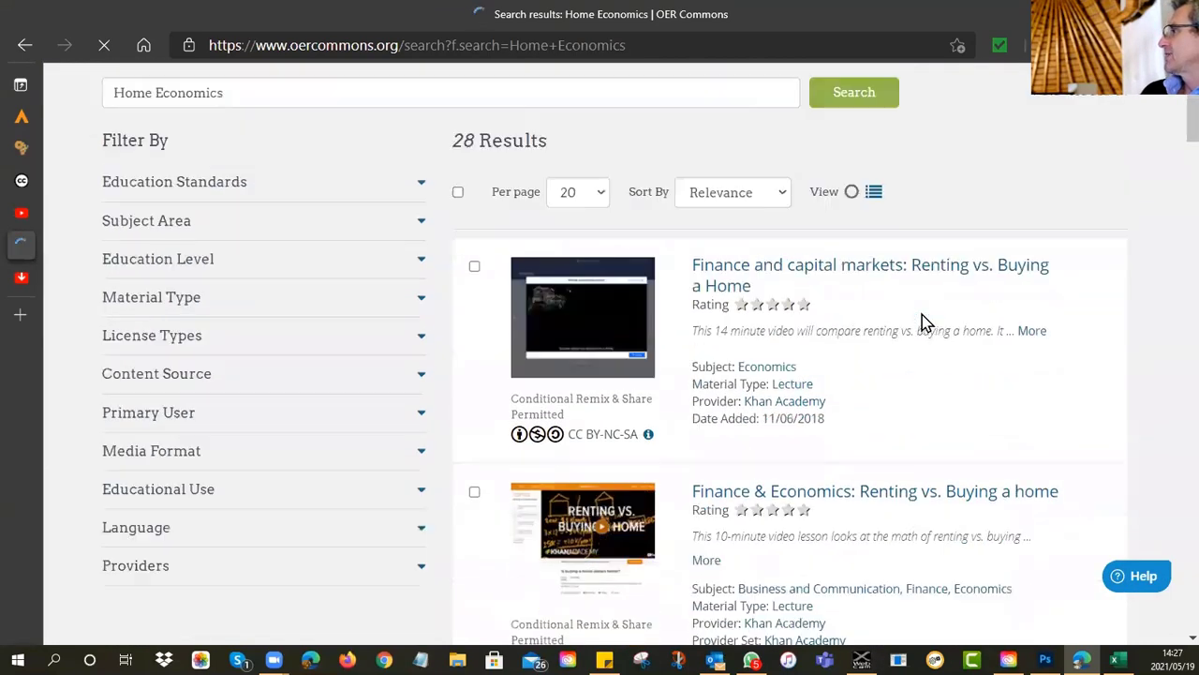
pyautogui.scroll(-3, 923, 322)
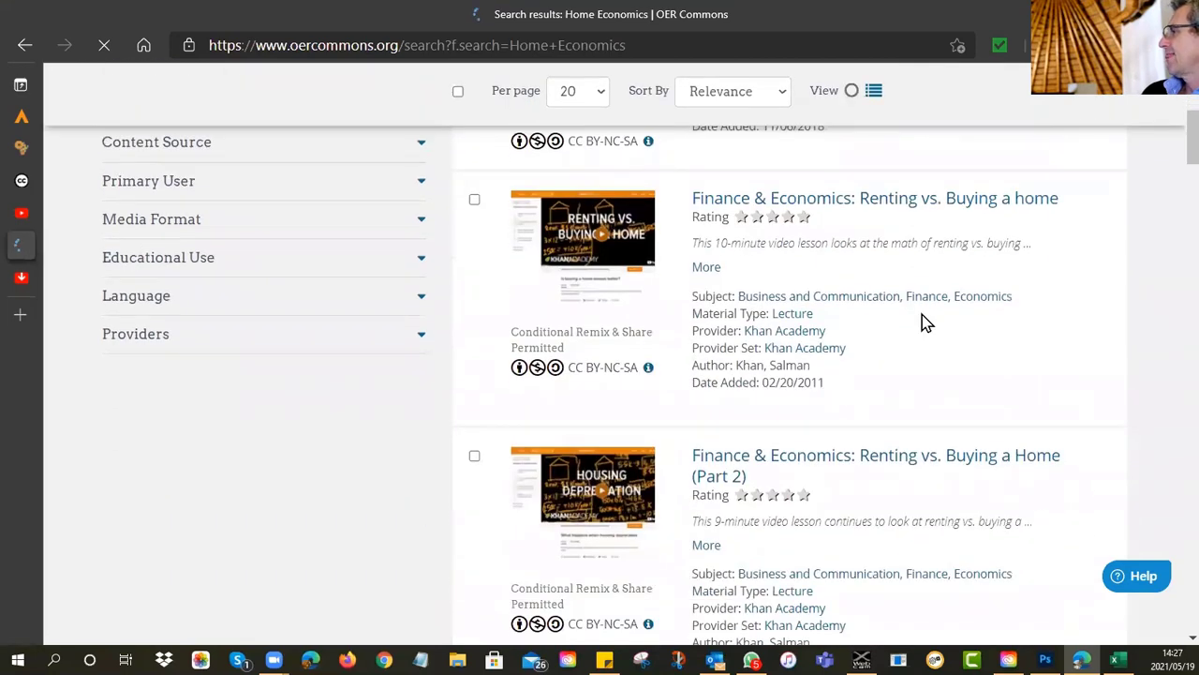
pyautogui.scroll(-3, 923, 321)
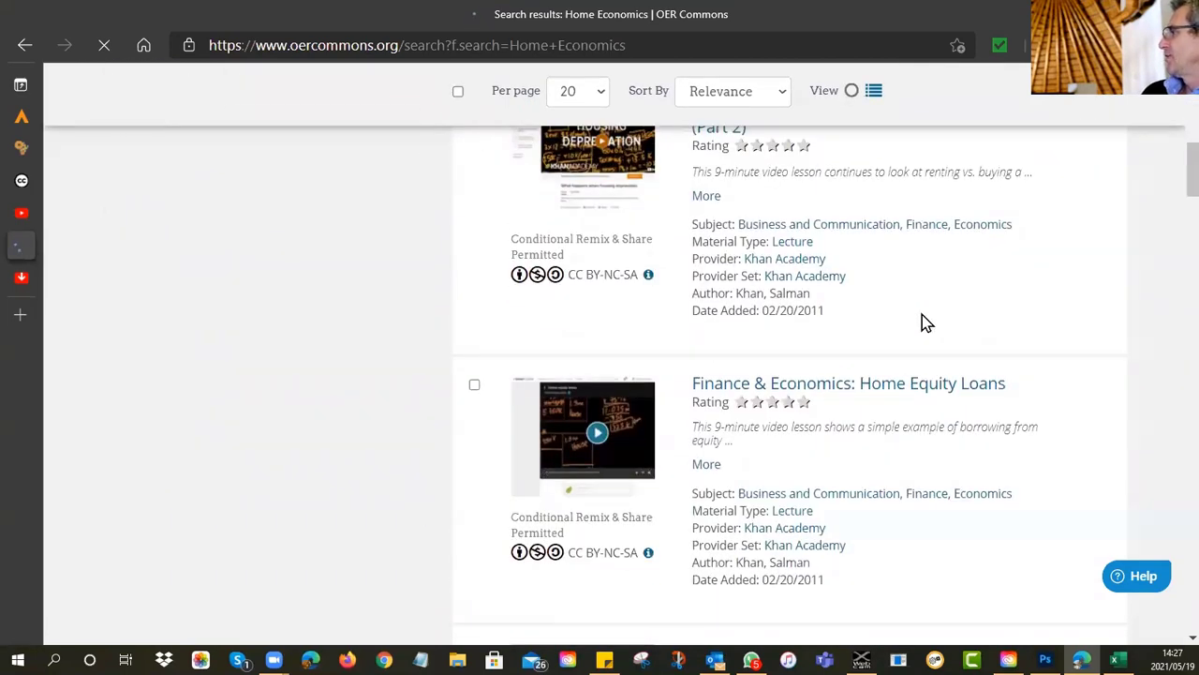
pyautogui.scroll(-3, 923, 322)
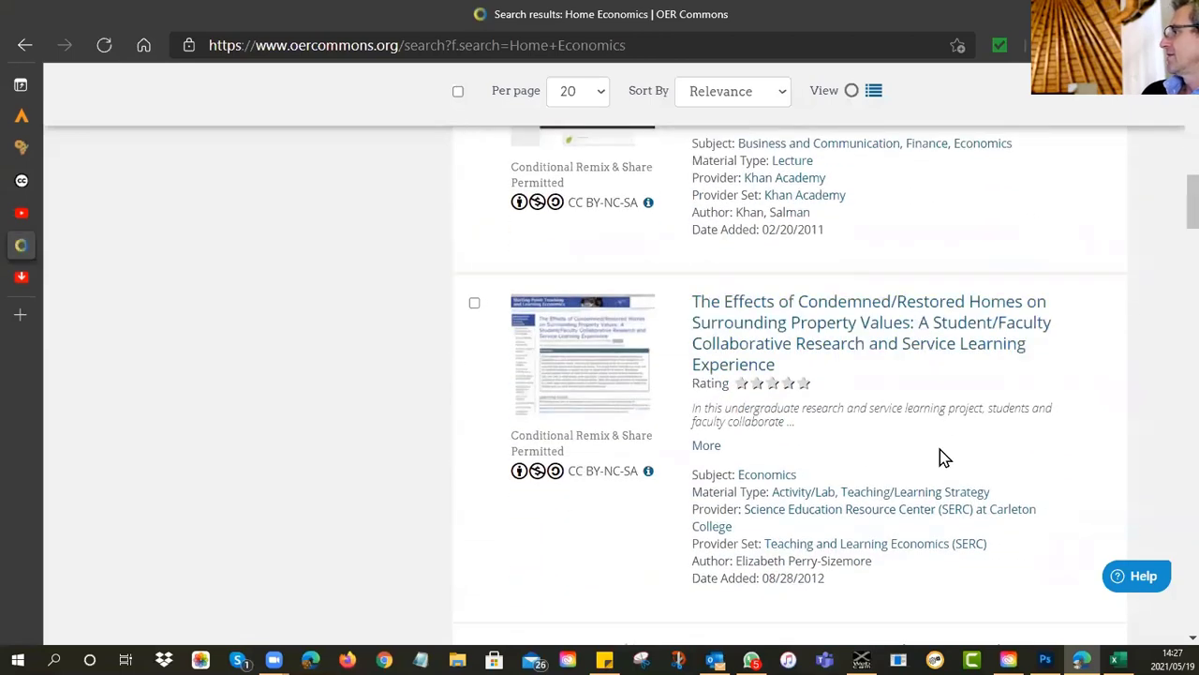
pyautogui.scroll(-3, 940, 449)
pyautogui.scroll(-3, 935, 424)
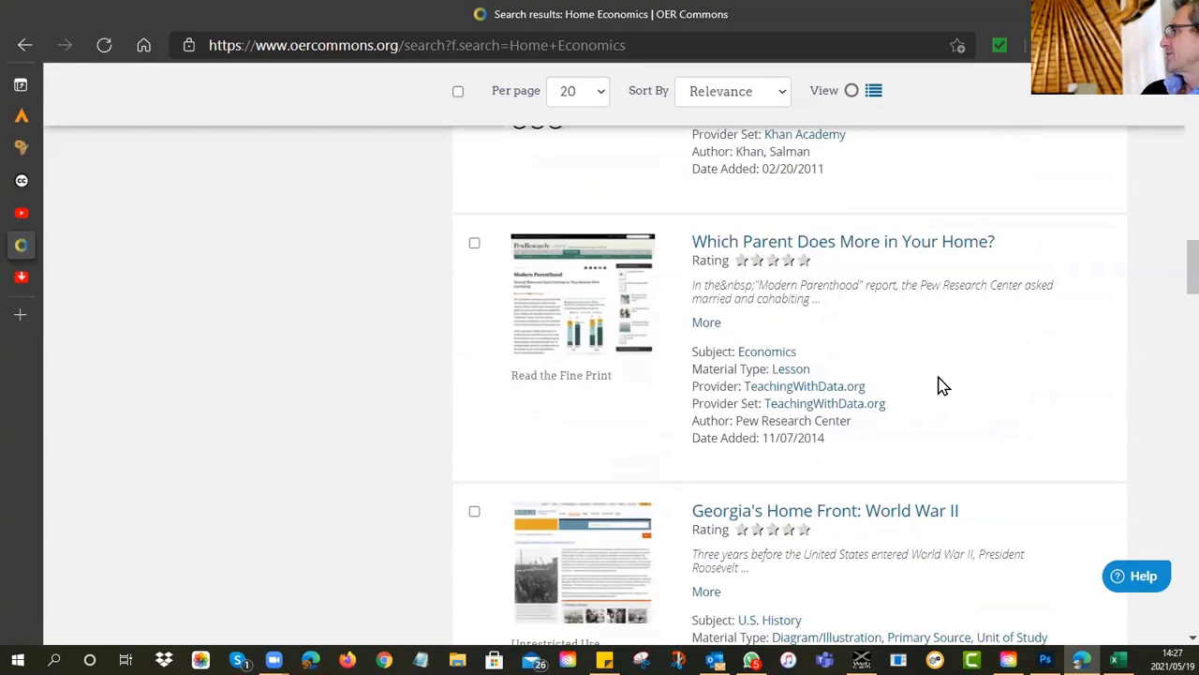
pyautogui.scroll(-3, 940, 386)
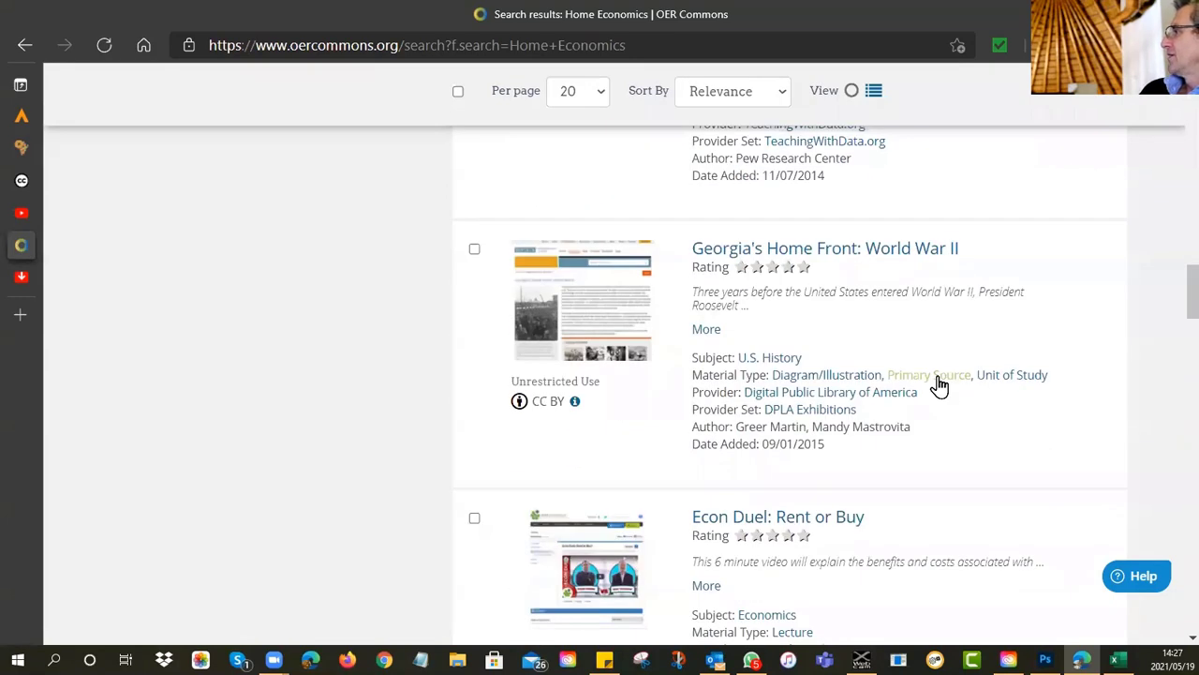
pyautogui.scroll(-2, 940, 387)
pyautogui.scroll(-1, 942, 386)
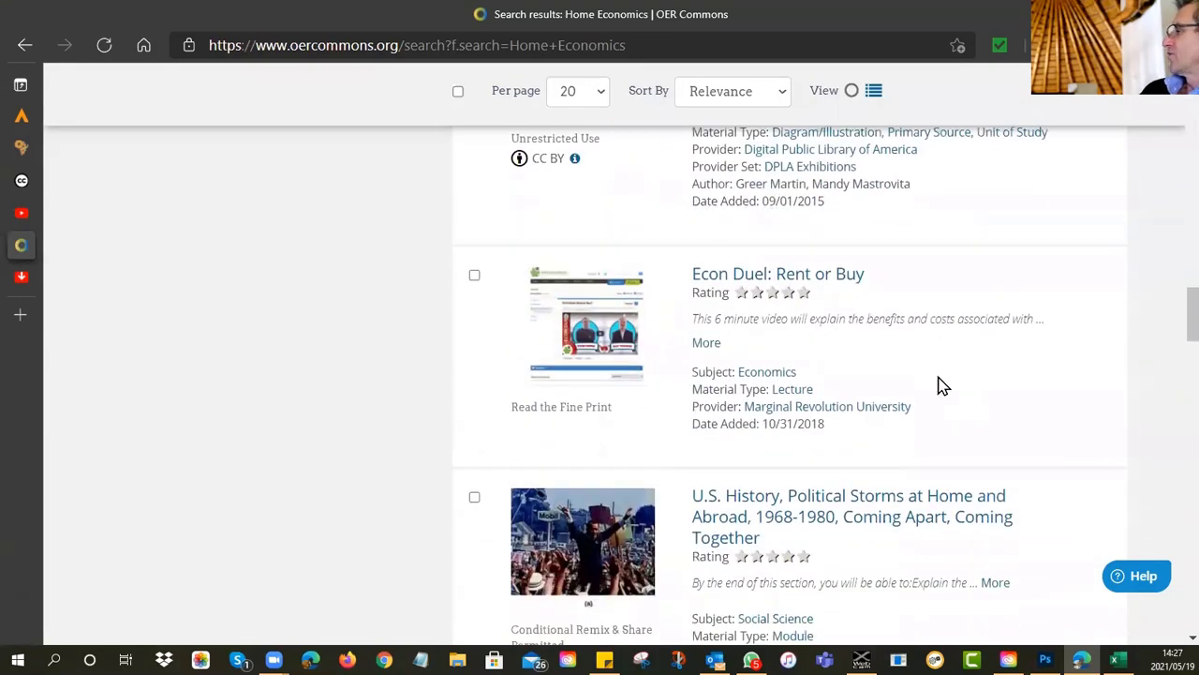
pyautogui.scroll(-2, 943, 386)
pyautogui.scroll(-7, 941, 386)
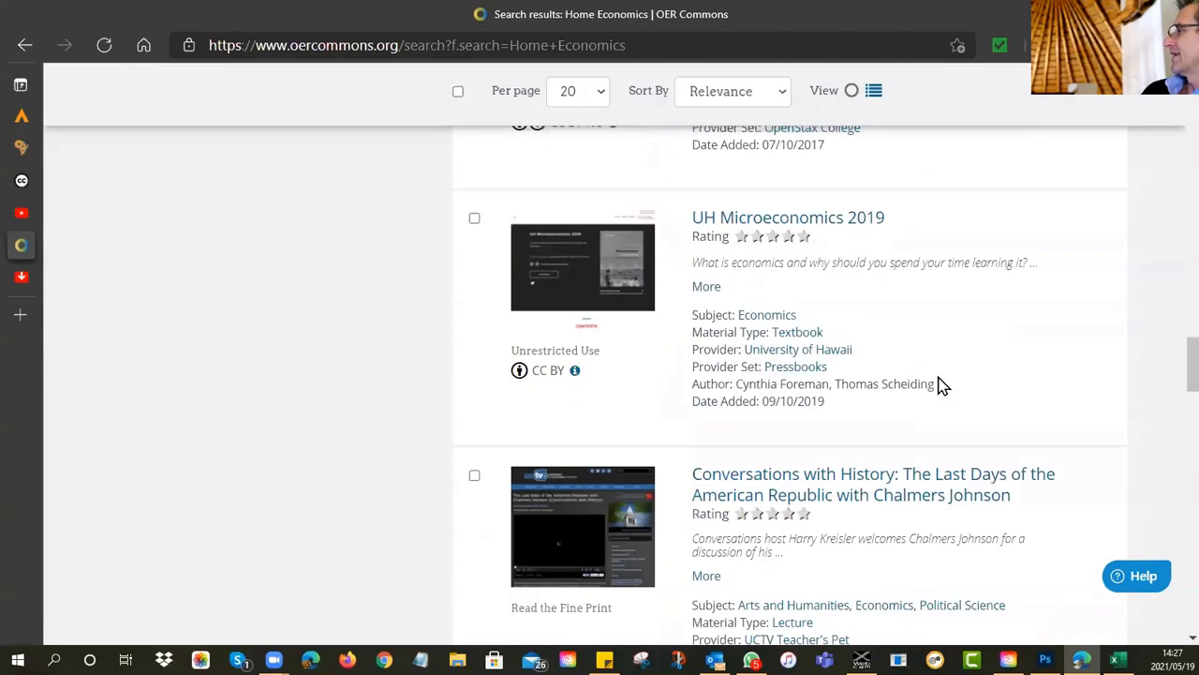
pyautogui.scroll(-2, 942, 386)
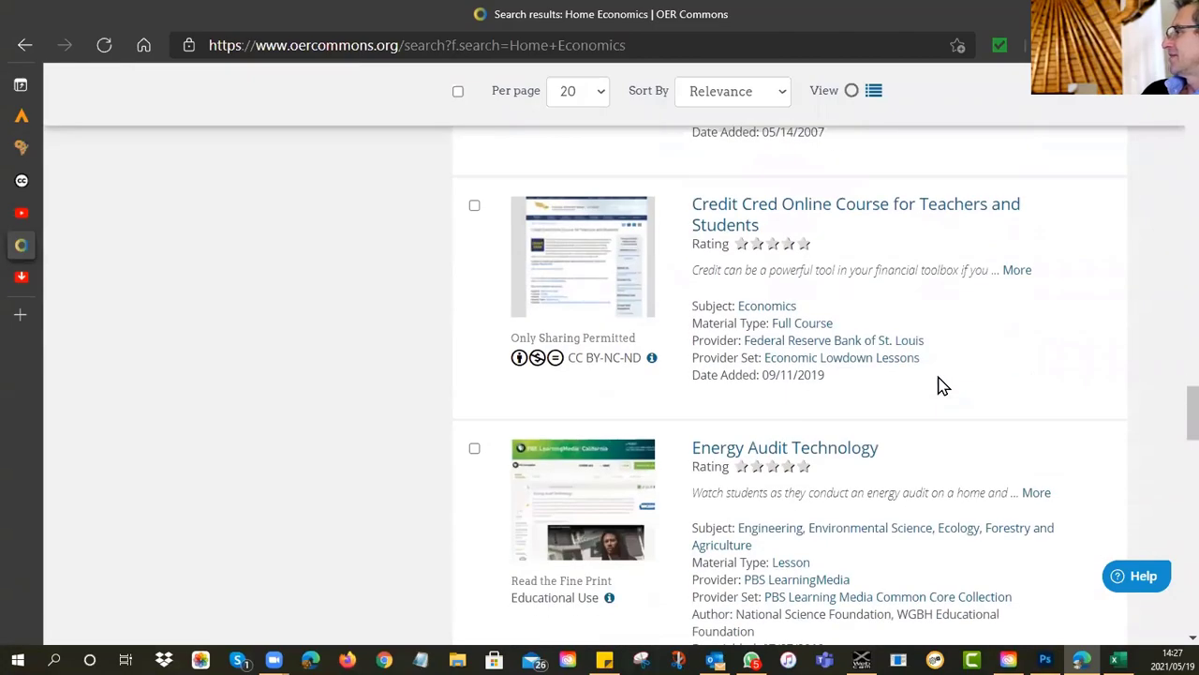
pyautogui.scroll(-3, 941, 386)
pyautogui.scroll(5, 941, 386)
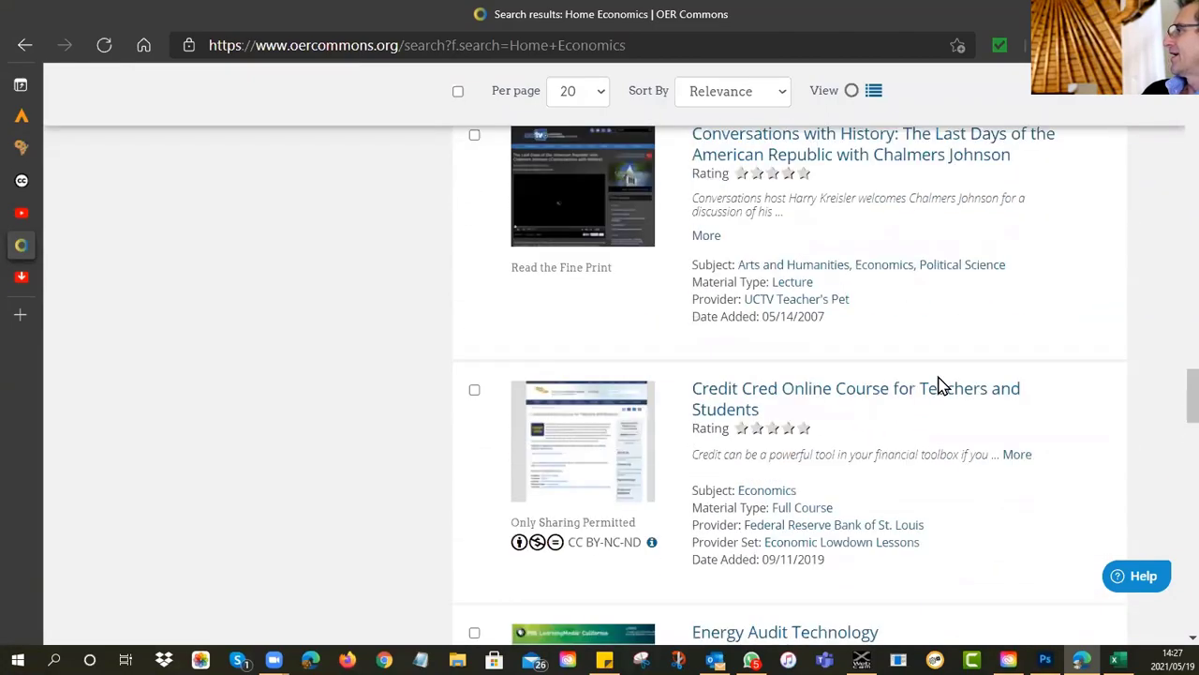
# Replace the search term with "How to make a cake" and run the OER Commons search.
pyautogui.scroll(20, 942, 386)
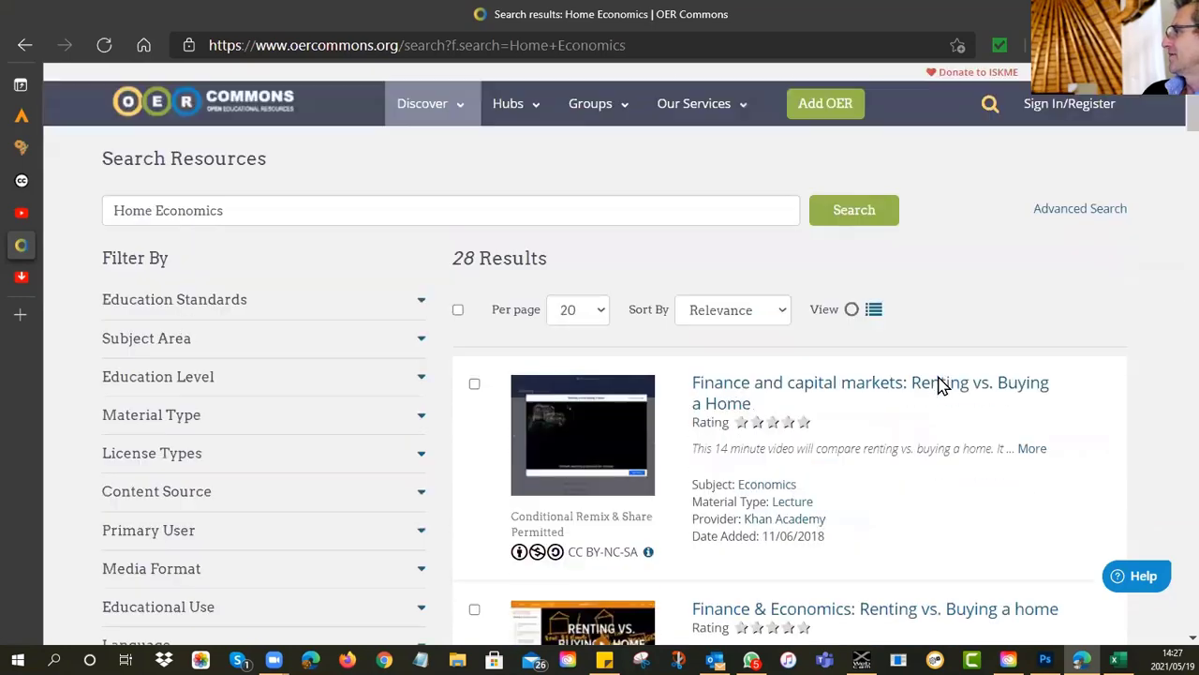
pyautogui.click(246, 208)
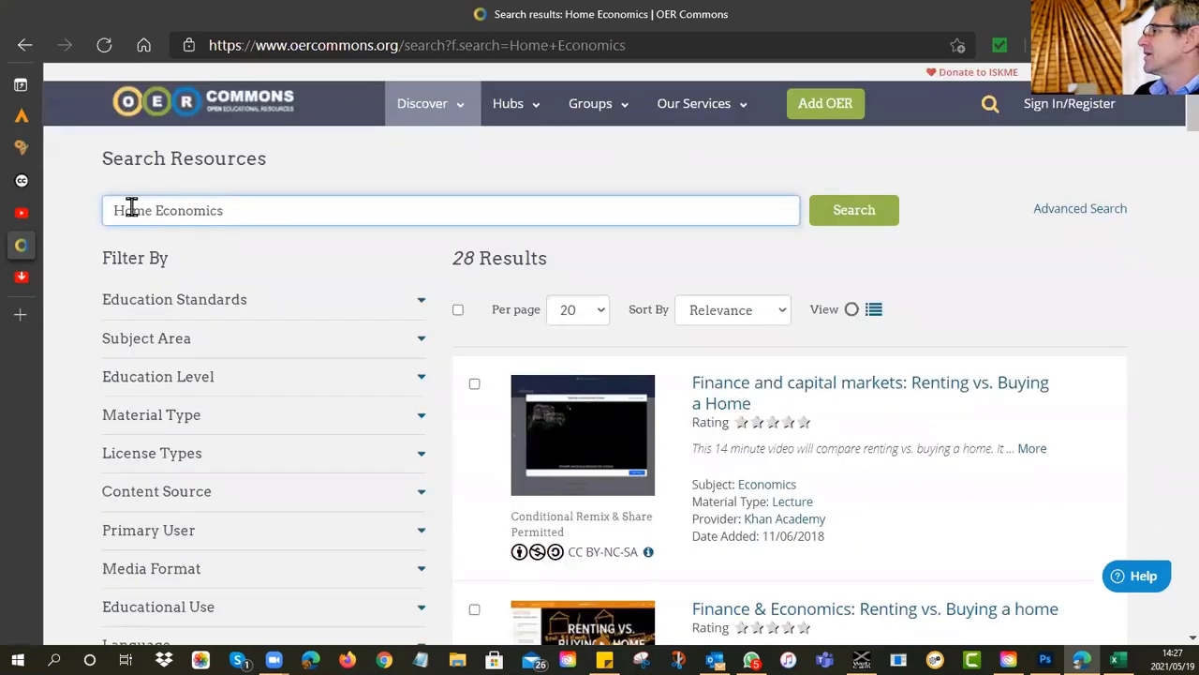
pyautogui.moveTo(99, 200); pyautogui.dragTo(307, 237)
pyautogui.write('How to')
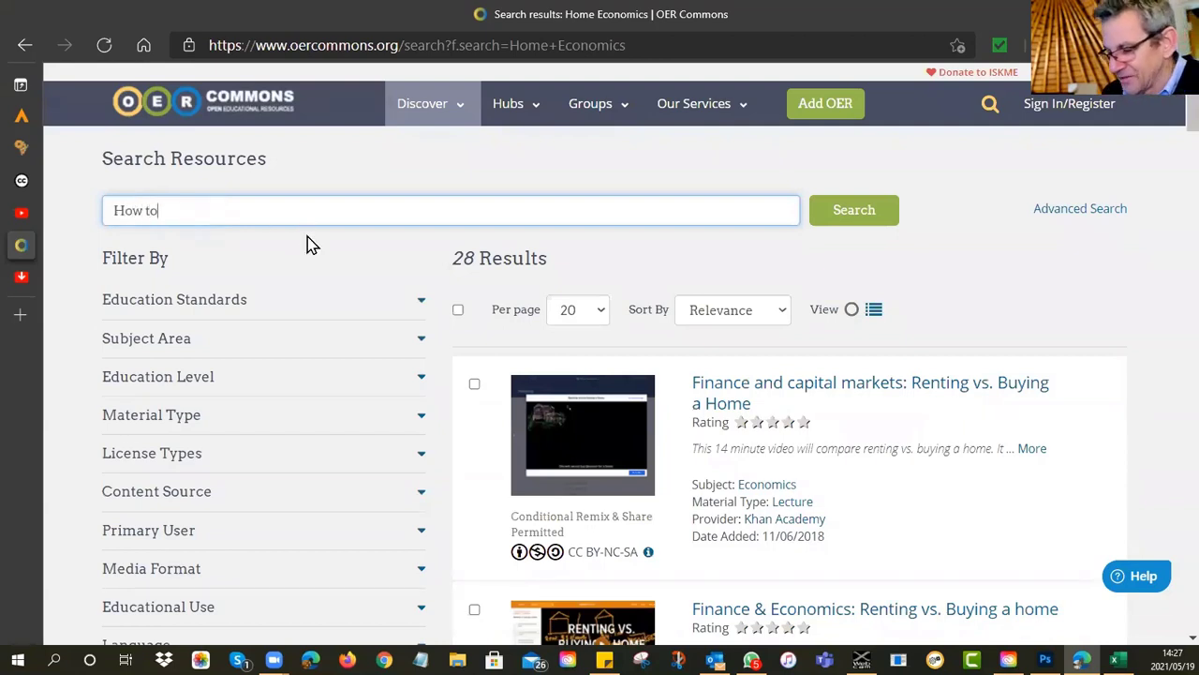
pyautogui.write(' make a cak')
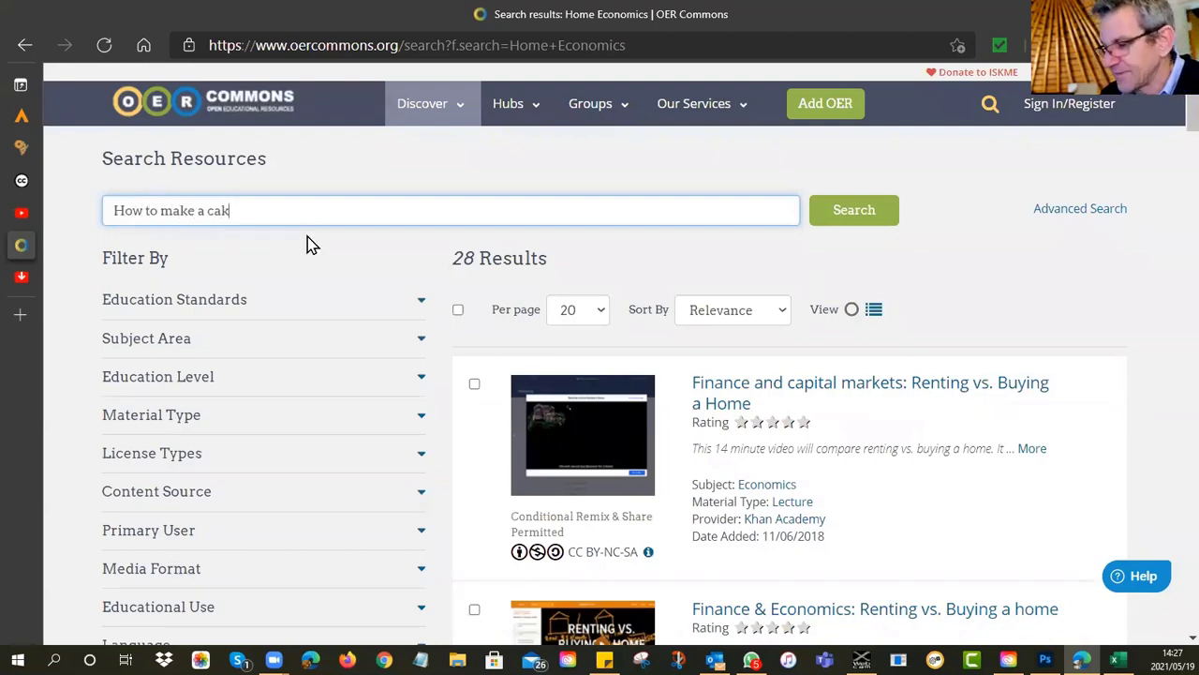
pyautogui.write('e')
pyautogui.click(846, 217)
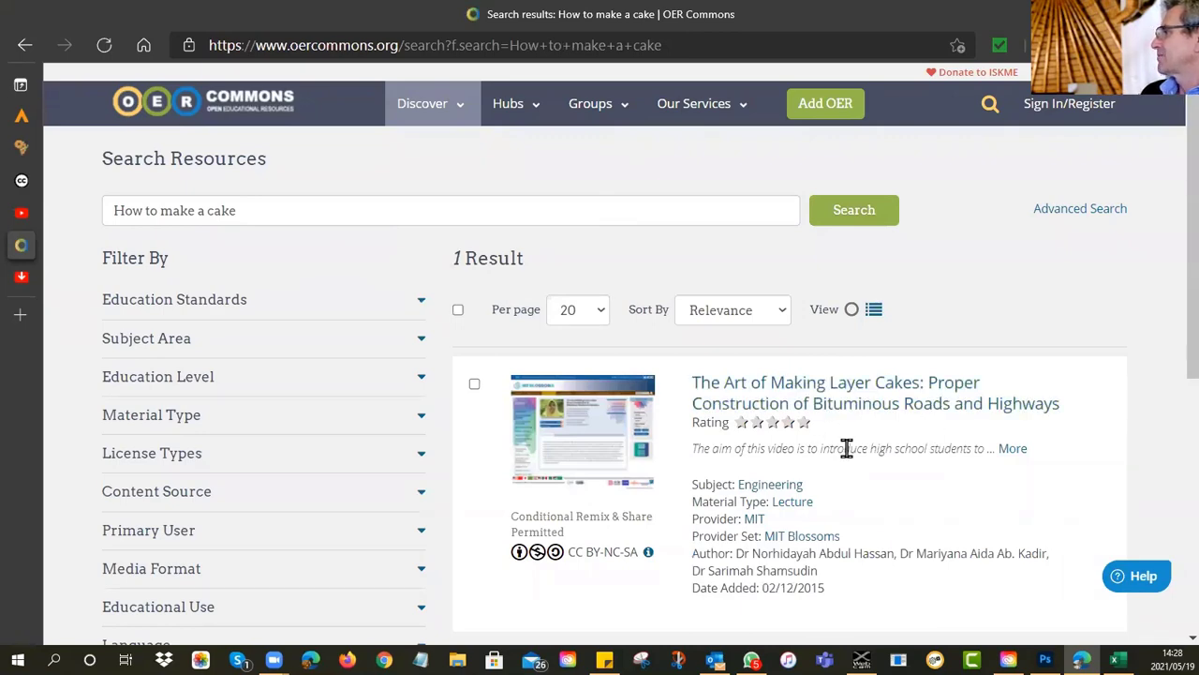
# Open the result "The Art of Making Layer Cakes" and check its description, level, material type and licence.
pyautogui.scroll(-3, 849, 447)
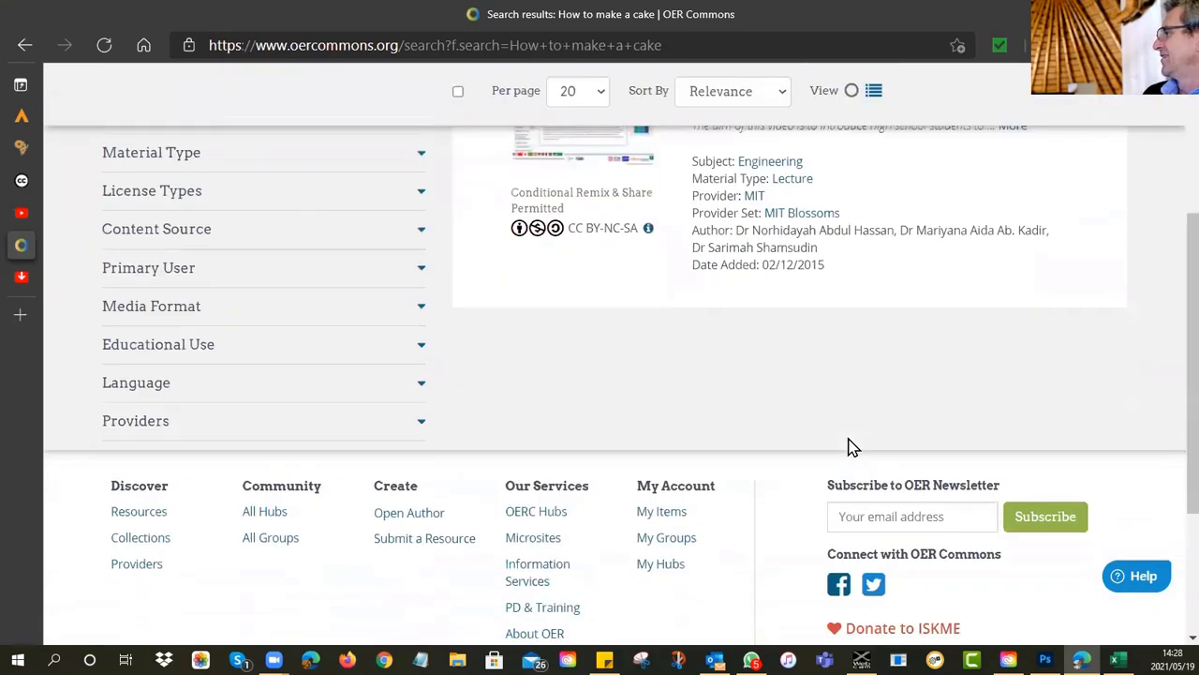
pyautogui.scroll(2, 849, 446)
pyautogui.click(793, 316)
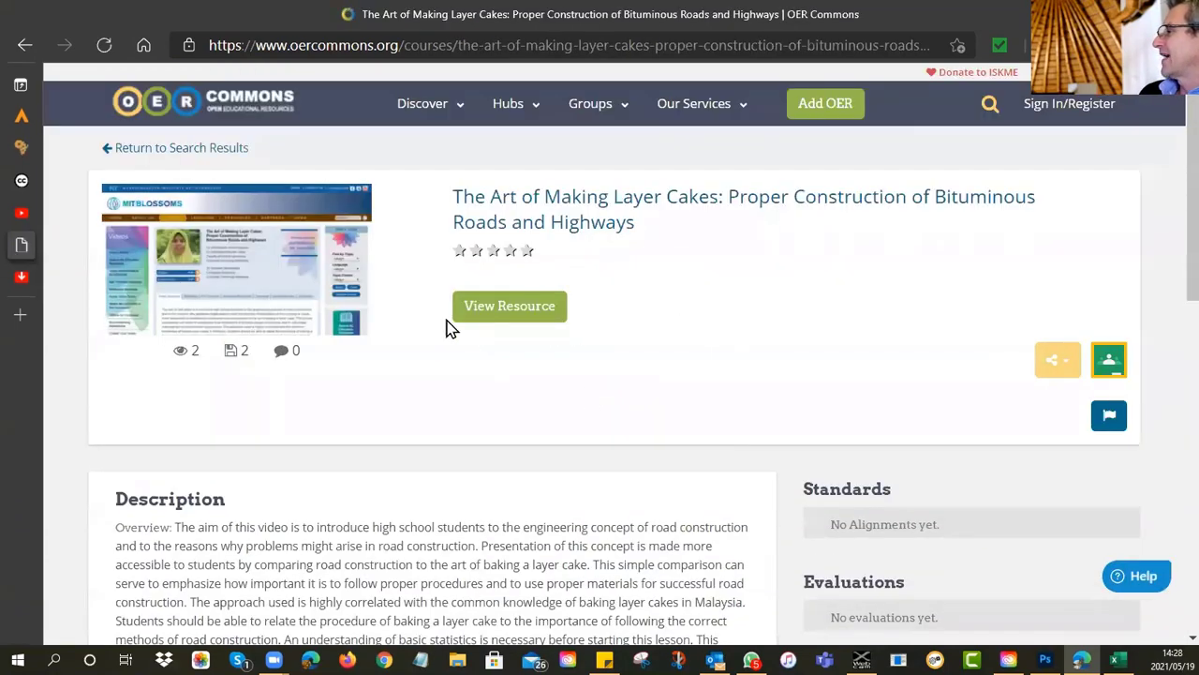
pyautogui.scroll(-3, 594, 393)
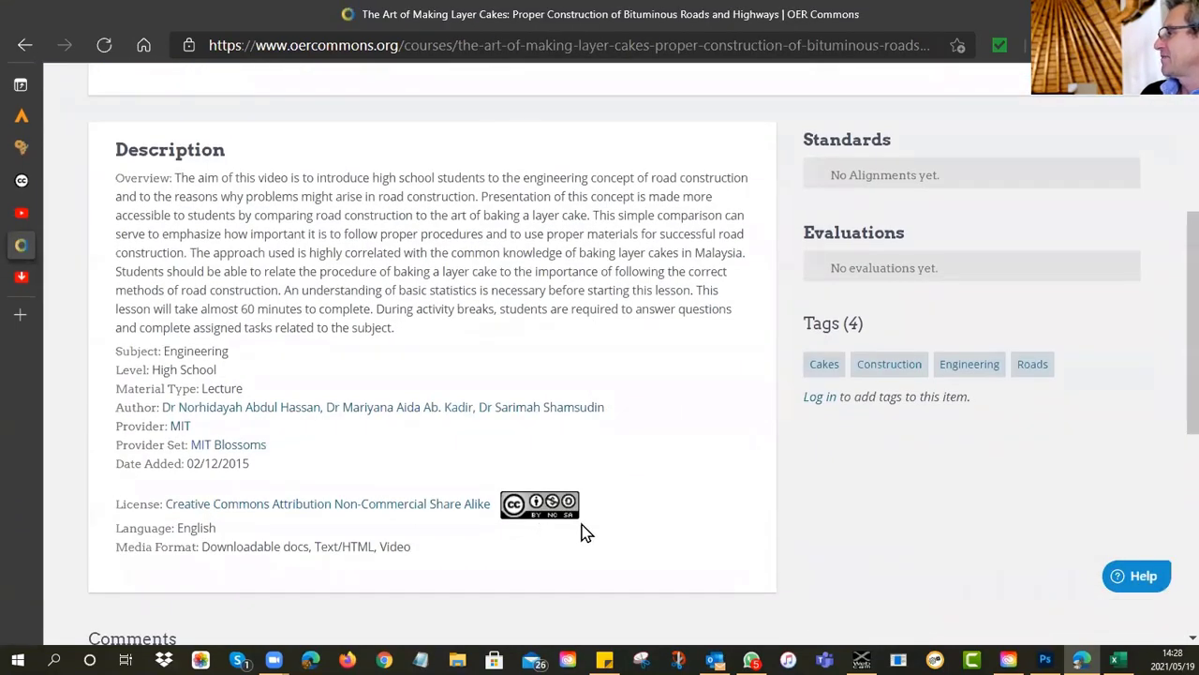
pyautogui.scroll(3, 607, 513)
# View the layer cakes resource on its MIT BLOSSOMS site and look through the video, download options and teacher sections of the lesson page.
pyautogui.click(514, 316)
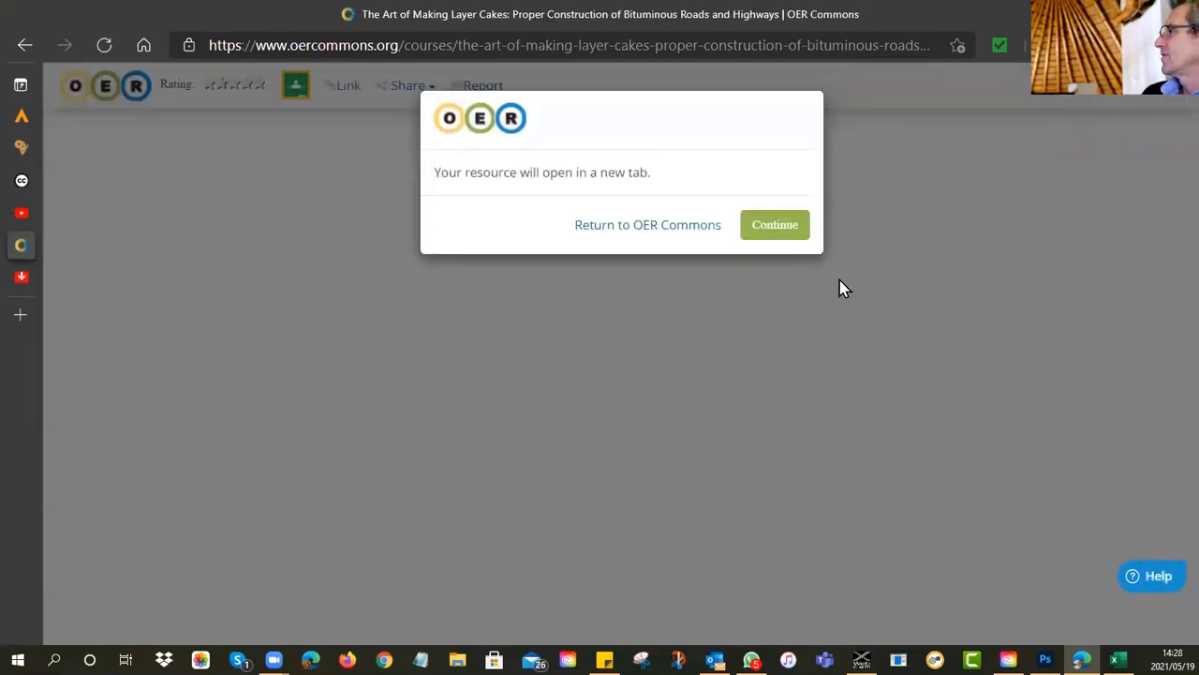
pyautogui.click(775, 226)
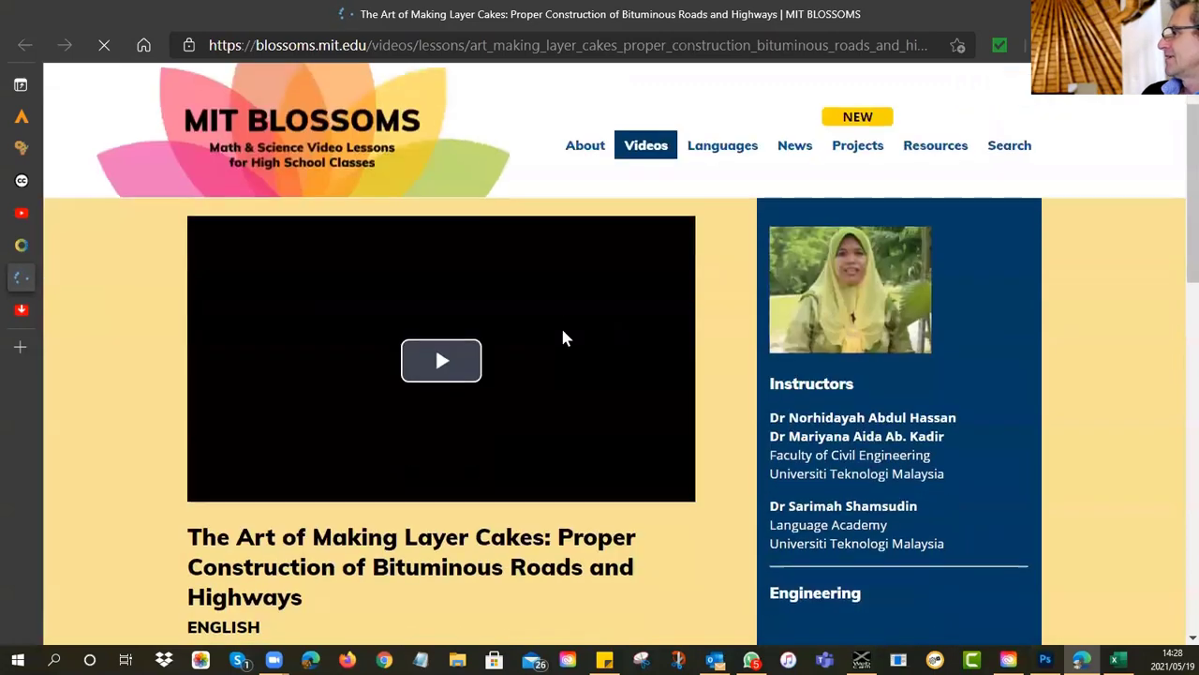
pyautogui.scroll(-3, 562, 332)
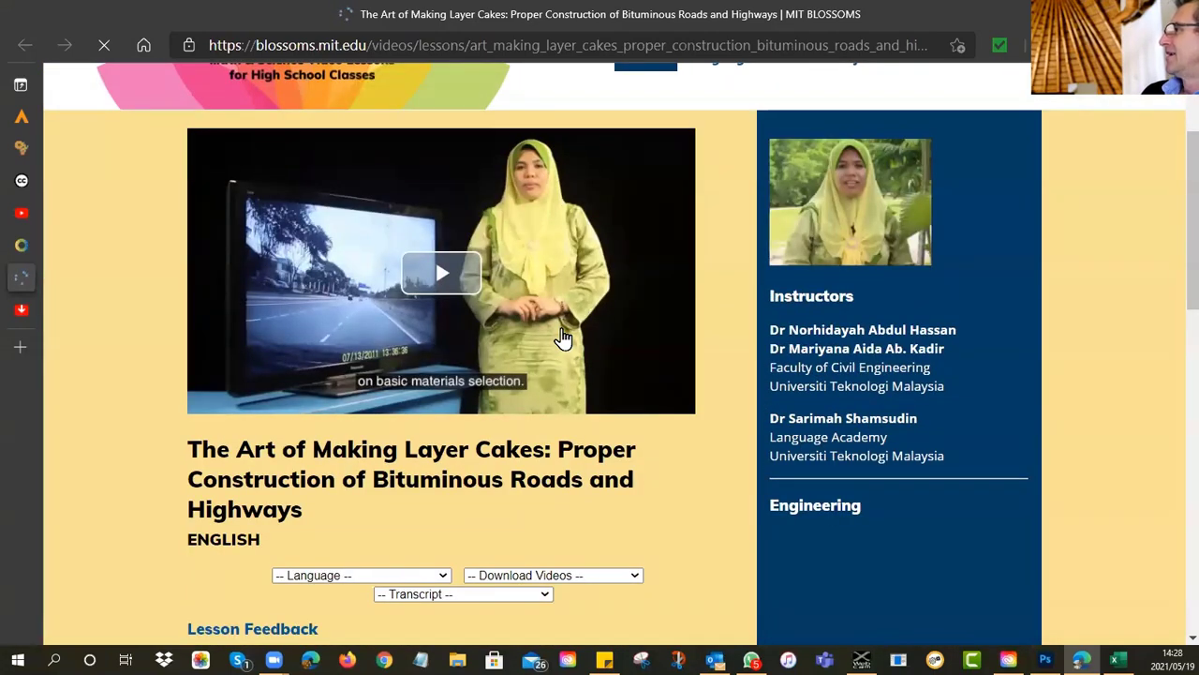
pyautogui.scroll(-7, 562, 337)
pyautogui.scroll(-3, 562, 337)
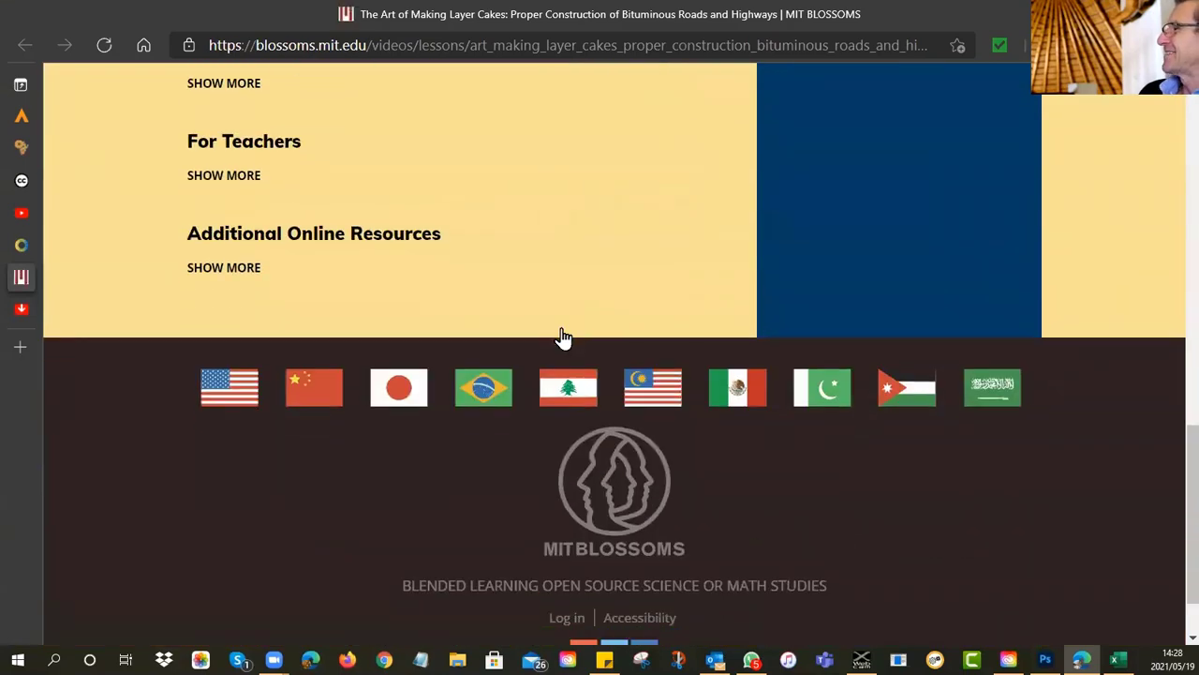
pyautogui.scroll(1, 562, 337)
pyautogui.scroll(-2, 562, 338)
pyautogui.scroll(7, 562, 337)
pyautogui.scroll(5, 562, 338)
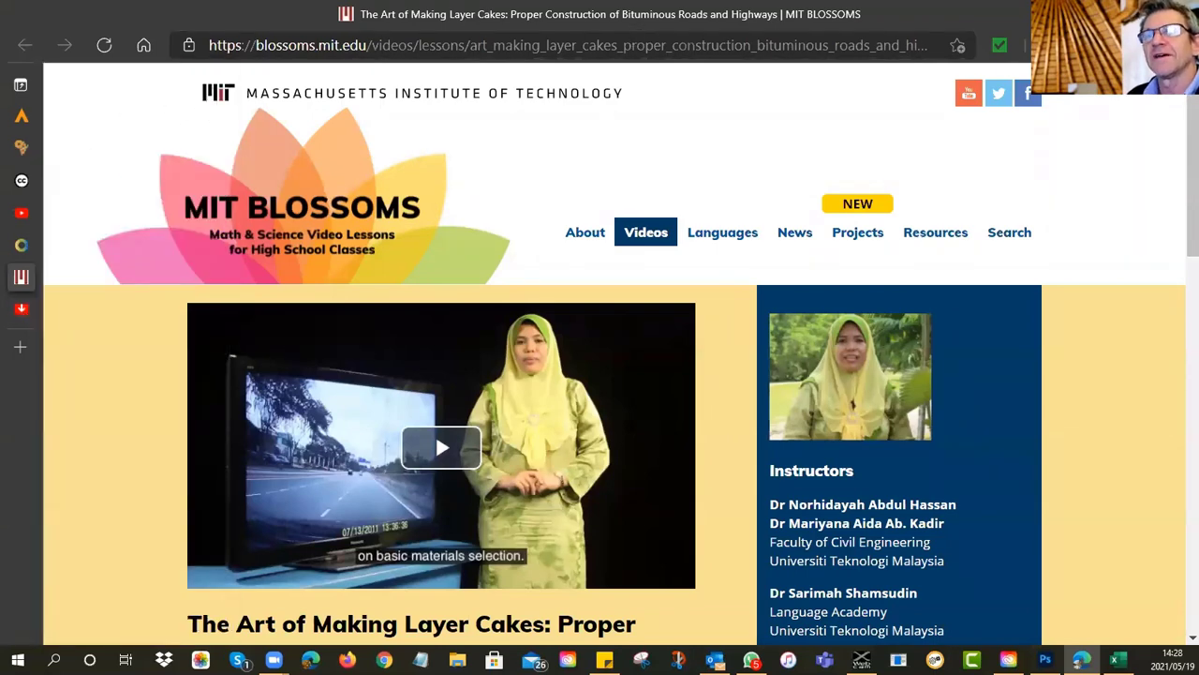
# Open the mopse.online website in a new browser tab.
pyautogui.hotkey('alt', 'Tab')
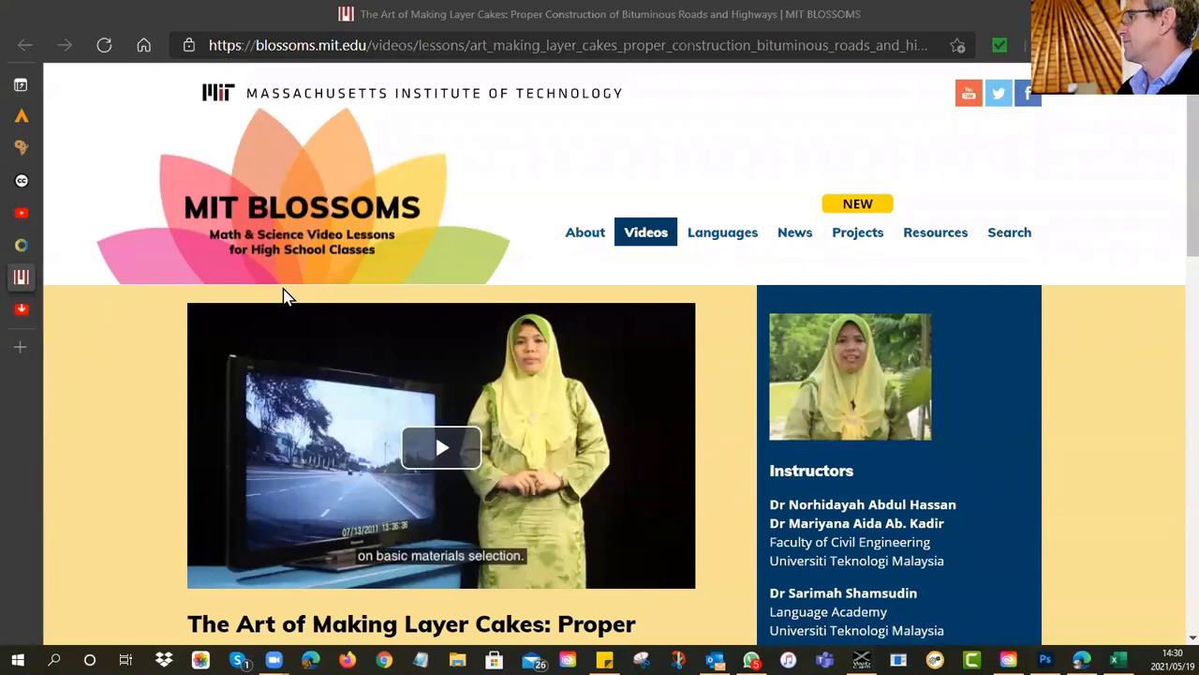
pyautogui.click(21, 347)
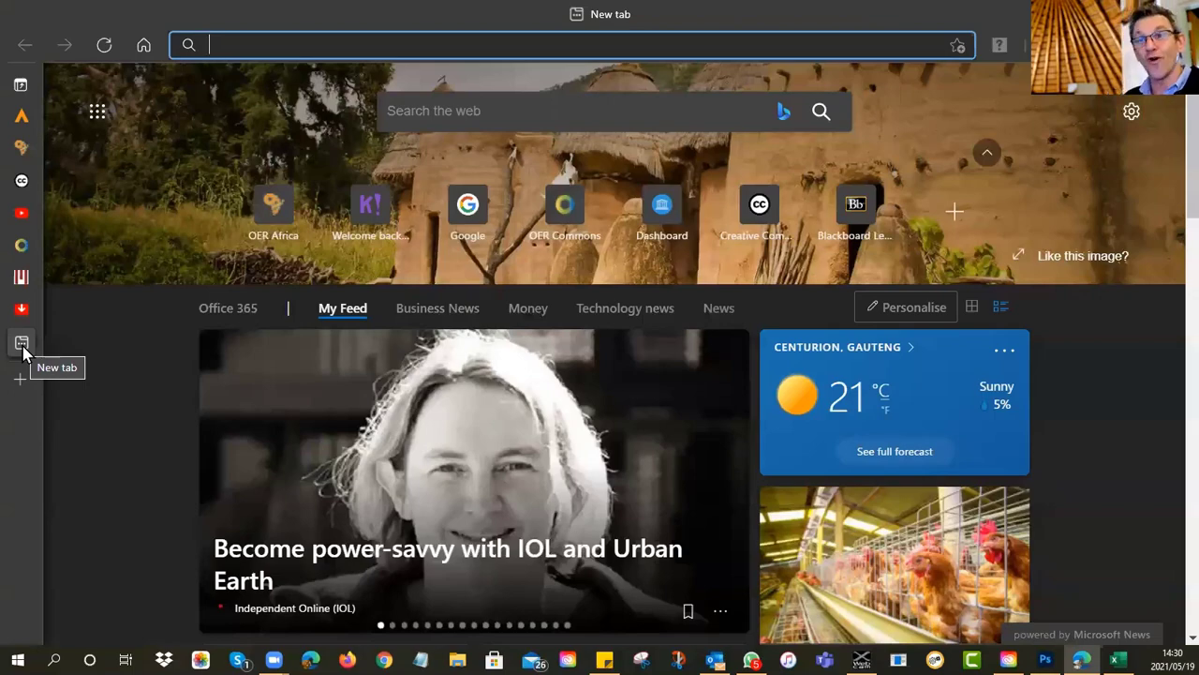
pyautogui.write('mopse.online')
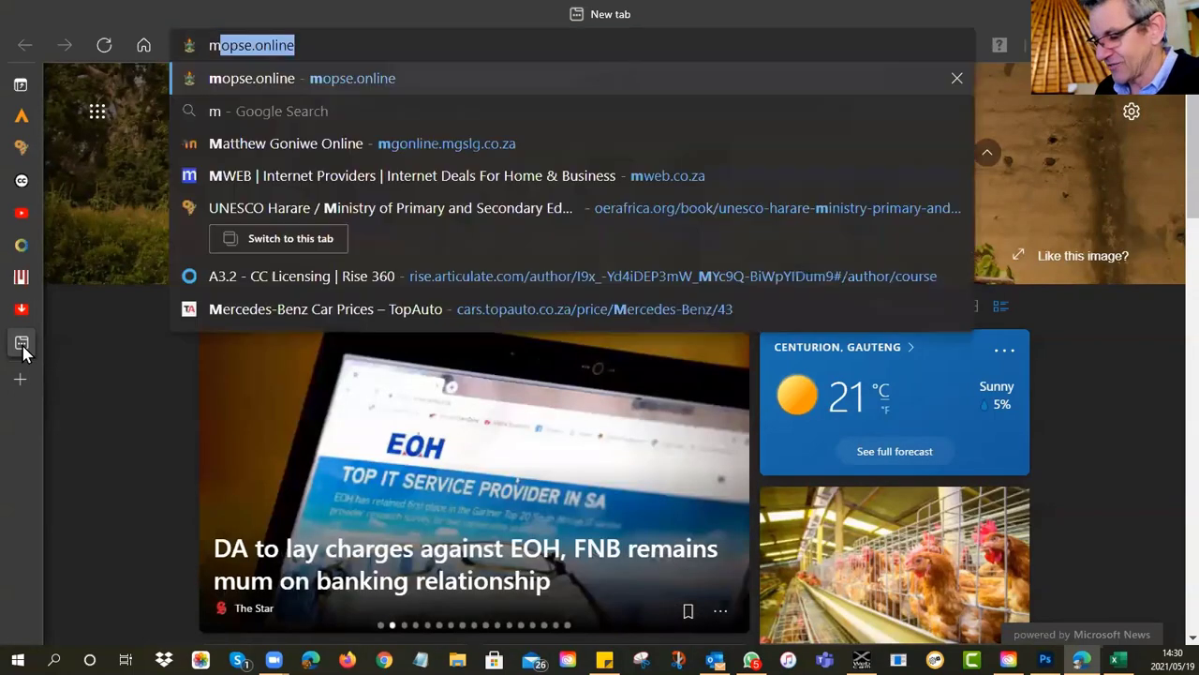
pyautogui.press('Return')
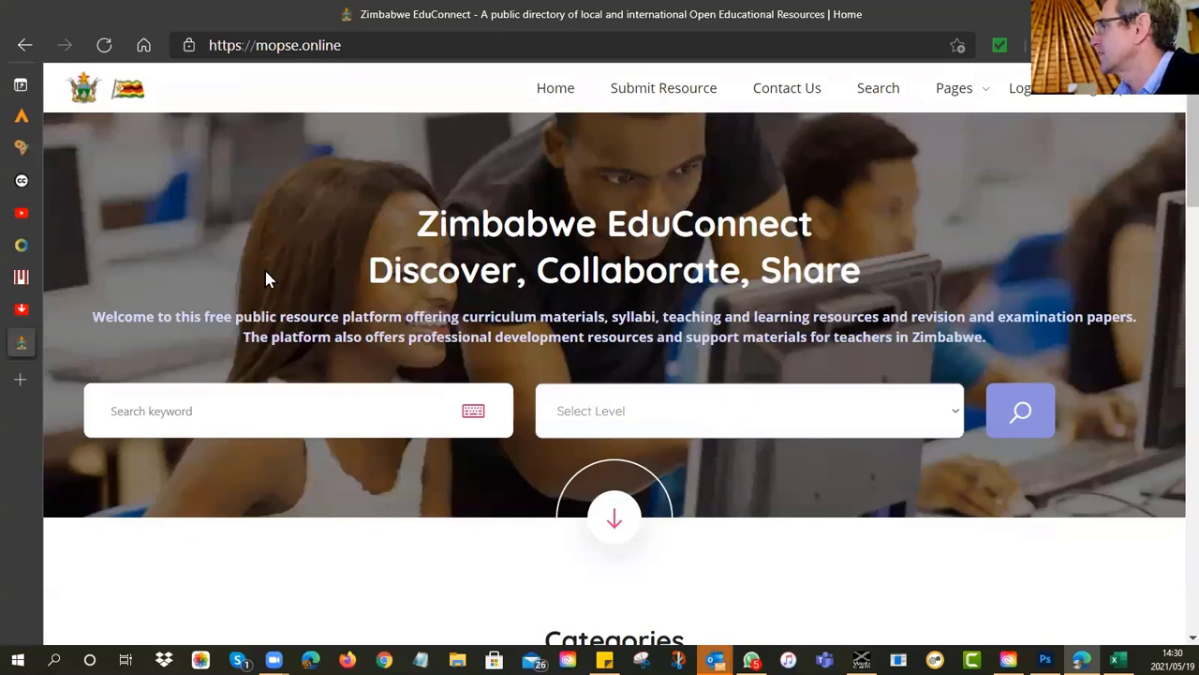
# Search Zimbabwe EduConnect for "Water" and look through the discovered resources with their levels, subjects and descriptions.
pyautogui.click(135, 417)
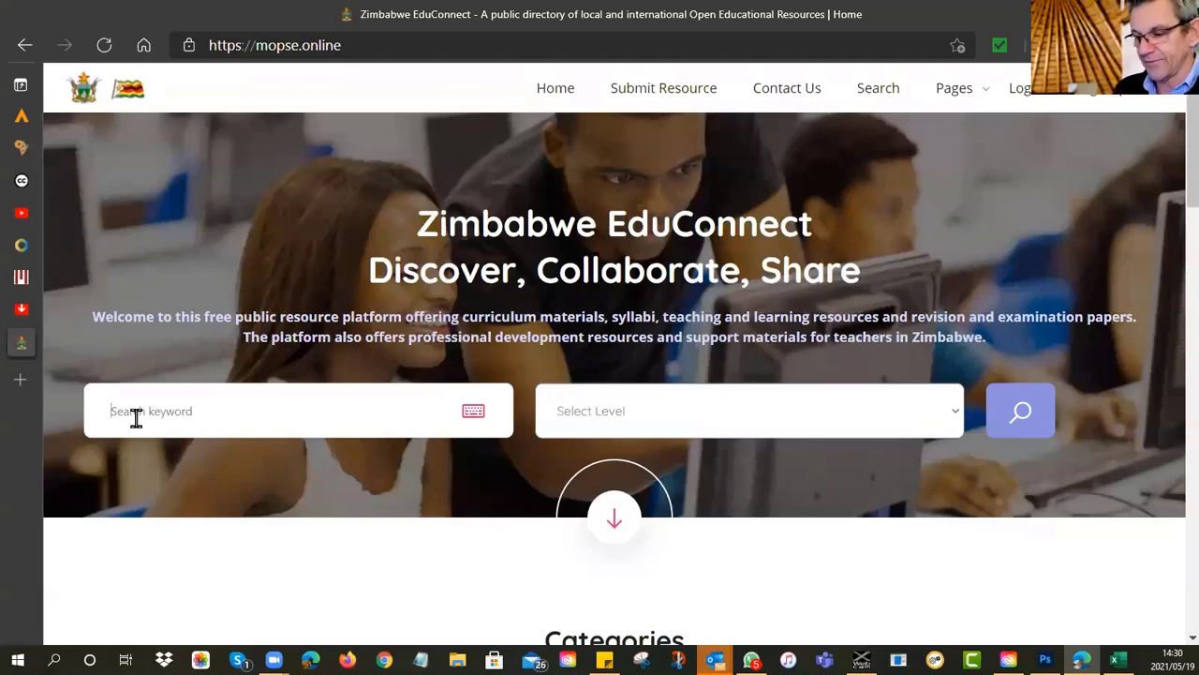
pyautogui.write('Water')
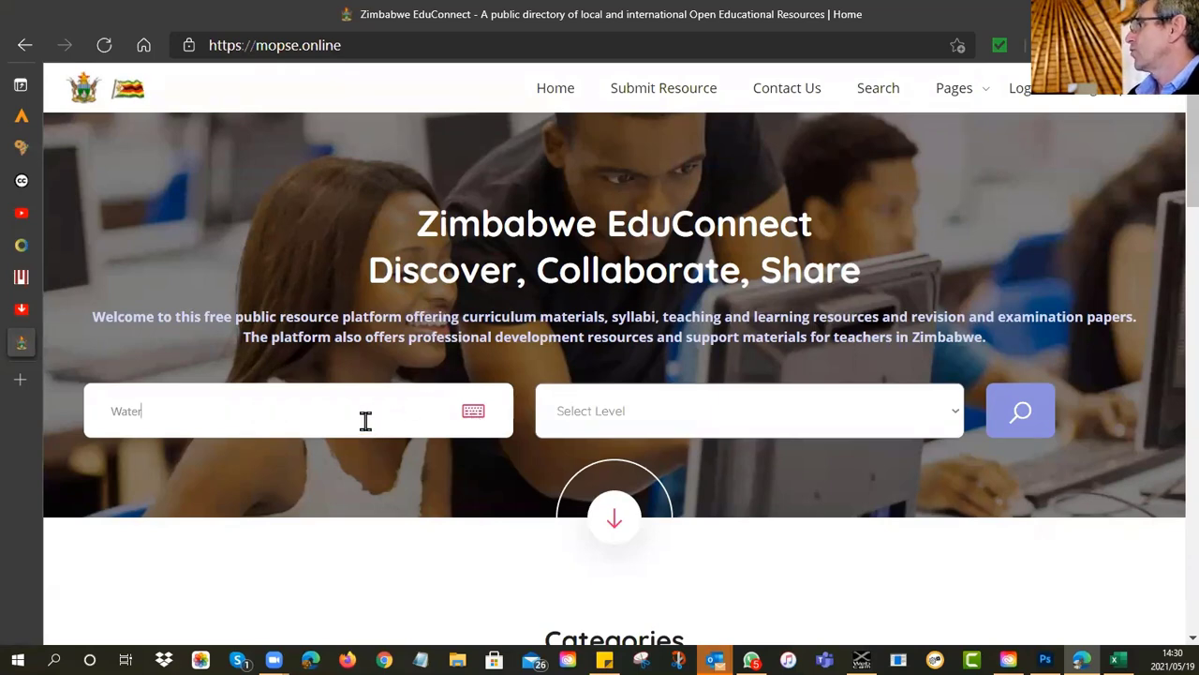
pyautogui.press('Return')
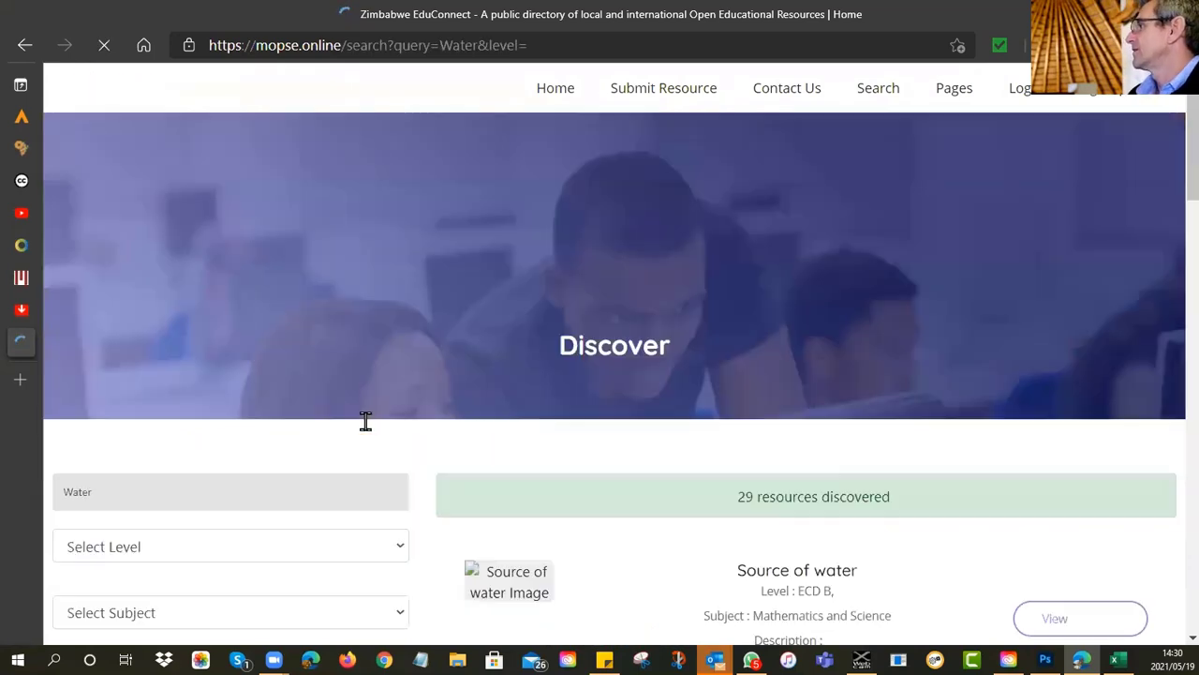
pyautogui.scroll(-4, 405, 394)
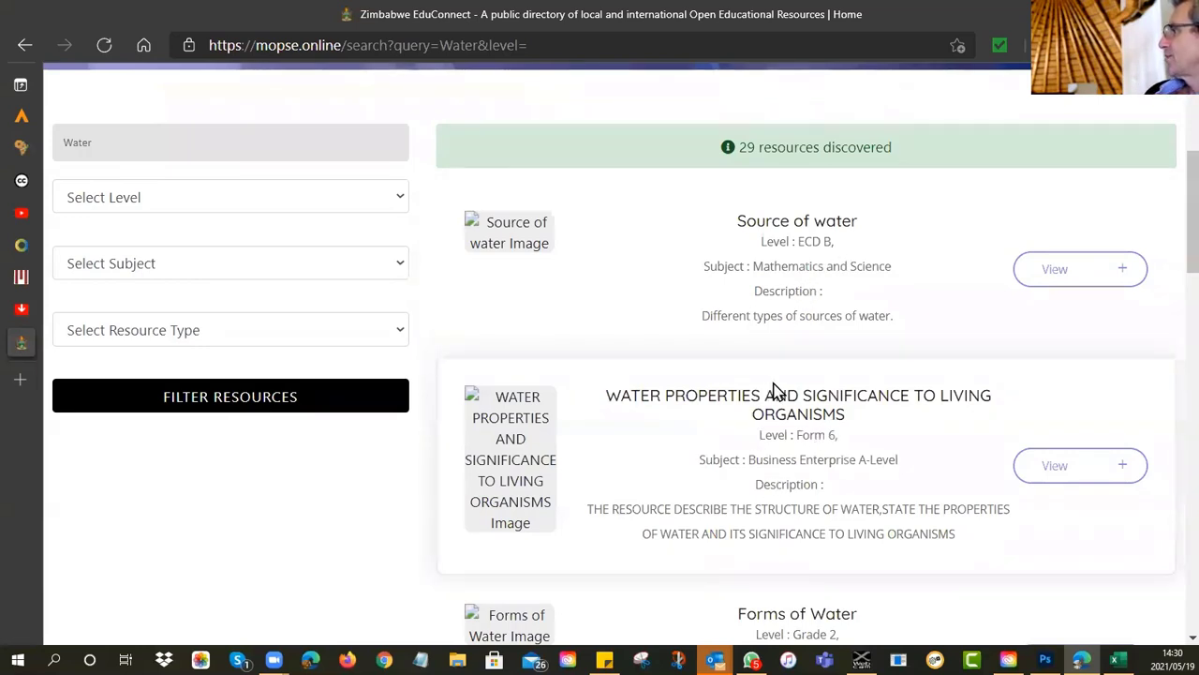
pyautogui.scroll(-3, 865, 410)
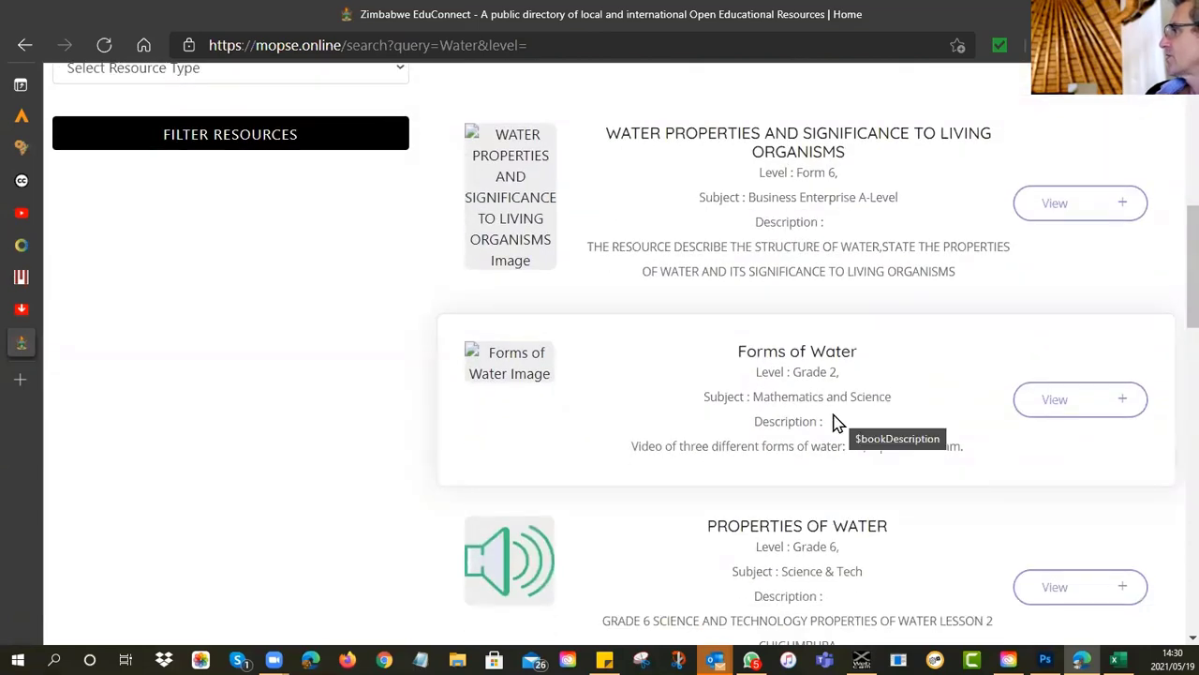
pyautogui.scroll(-2, 837, 424)
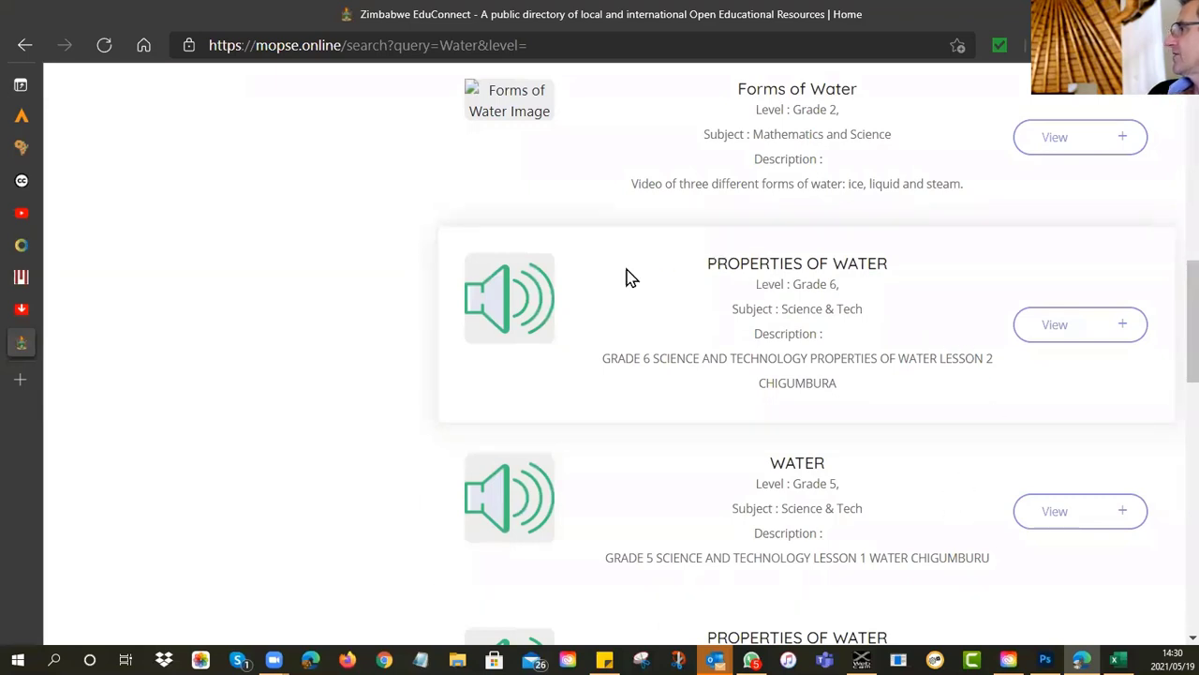
# View the Grade 6 "Properties of Water" audio resource and check its format, publisher, licence, topic and subject details.
pyautogui.click(1068, 337)
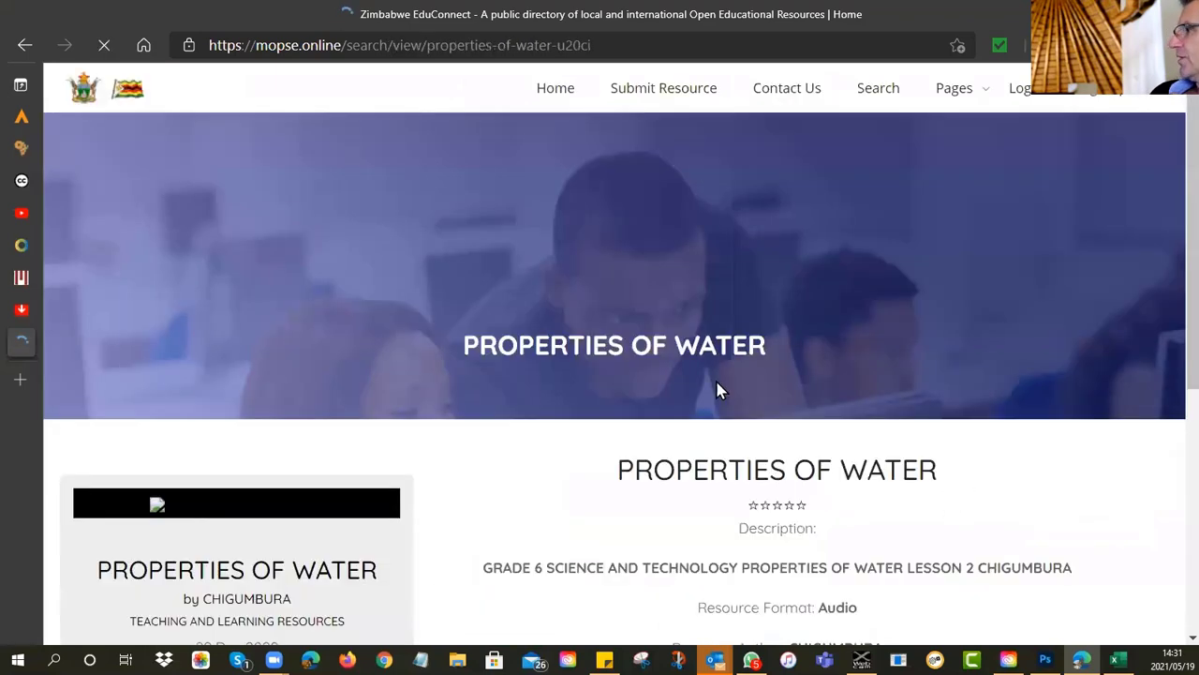
pyautogui.scroll(-3, 544, 337)
pyautogui.scroll(-1, 543, 337)
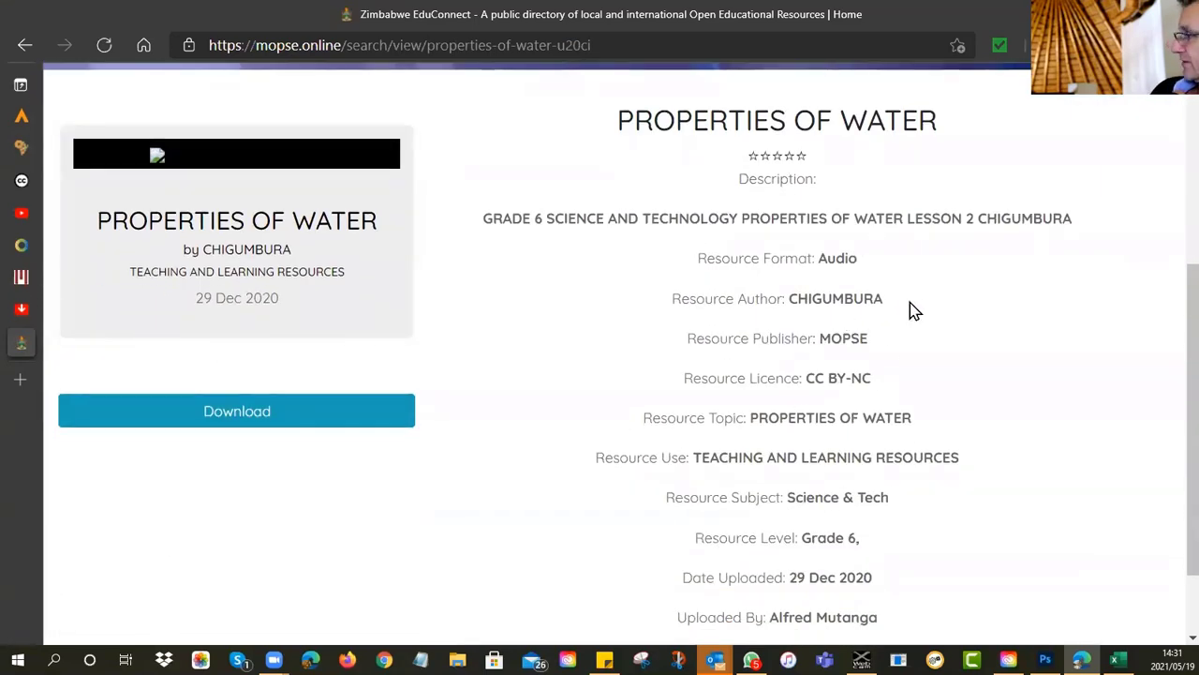
pyautogui.scroll(-1, 913, 311)
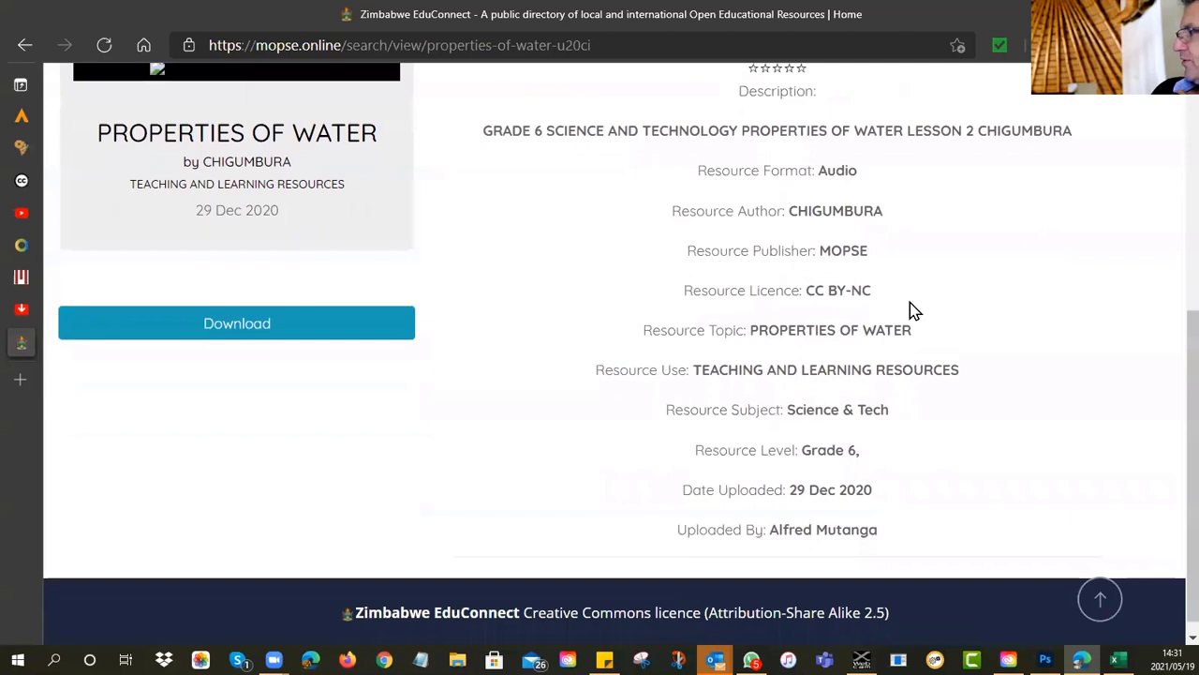
pyautogui.scroll(1, 914, 311)
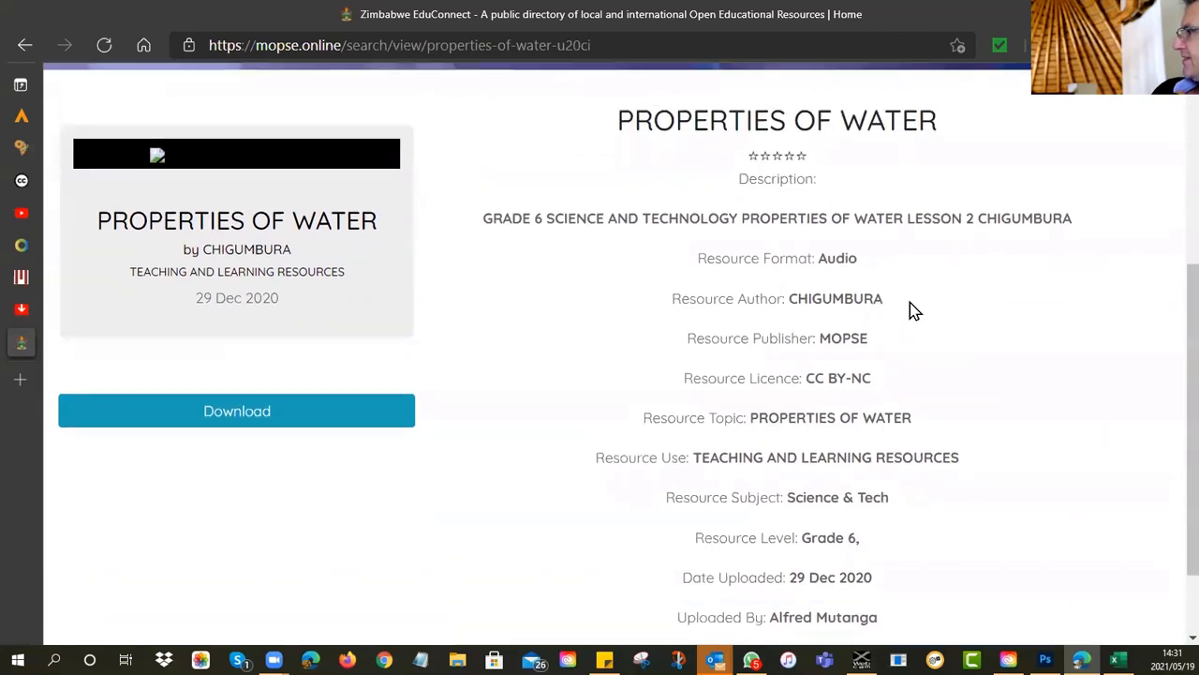
# Try twice to download the "Properties of Water" audio resource, dismissing the downloads list each time.
pyautogui.click(254, 419)
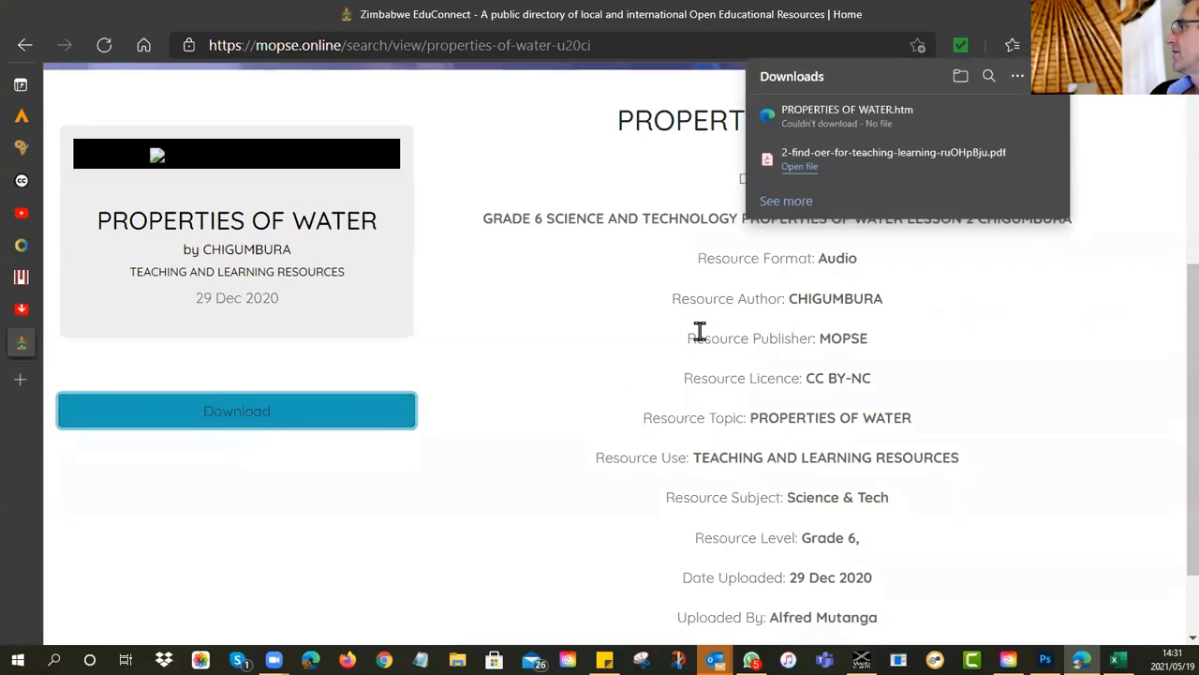
pyautogui.click(699, 332)
pyautogui.click(215, 410)
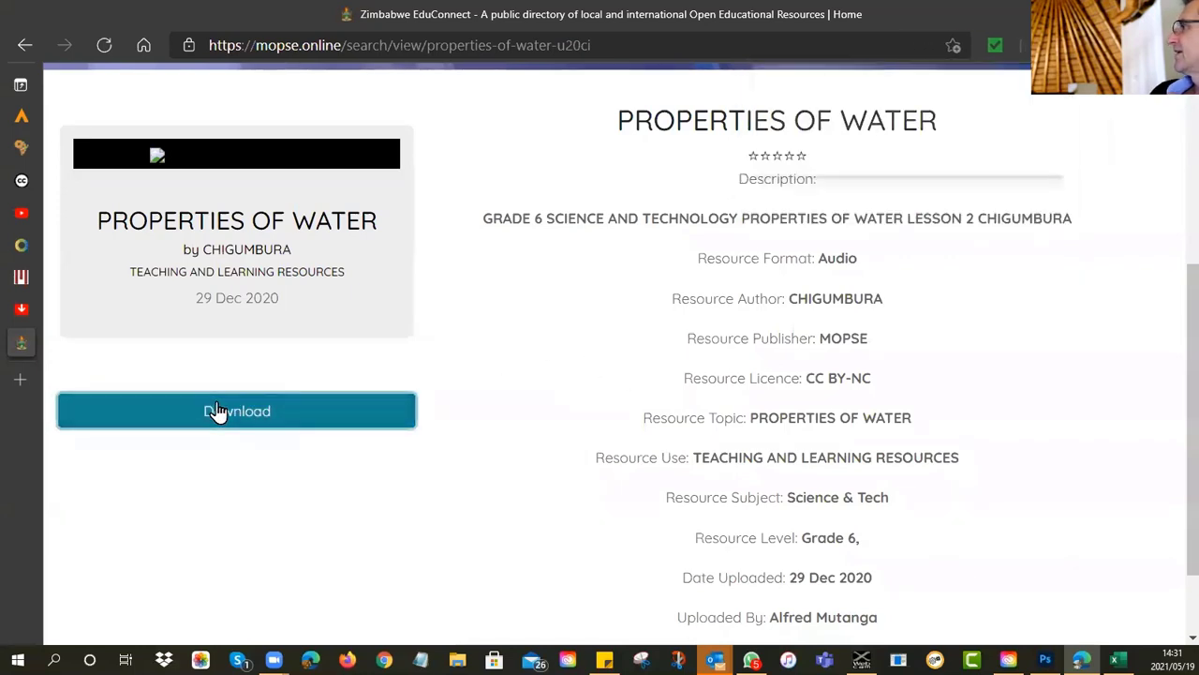
pyautogui.click(466, 334)
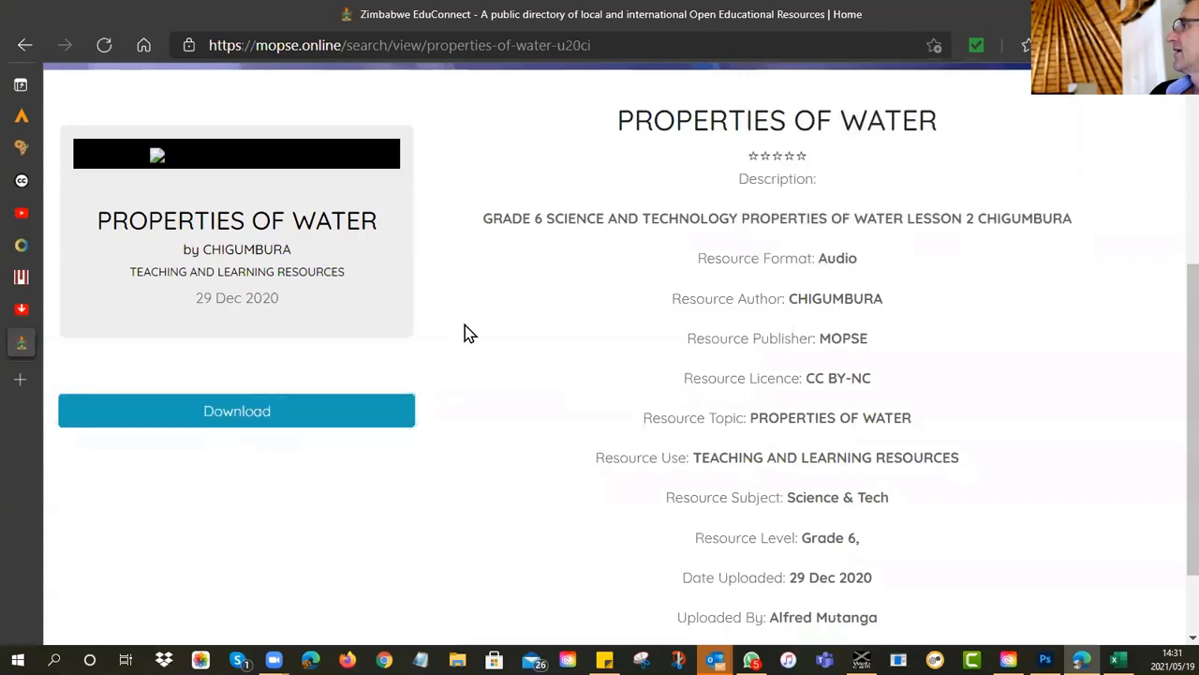
# Return to the search results, open the Grade 5 "Water" audio resource and download its audio file.
pyautogui.click(25, 45)
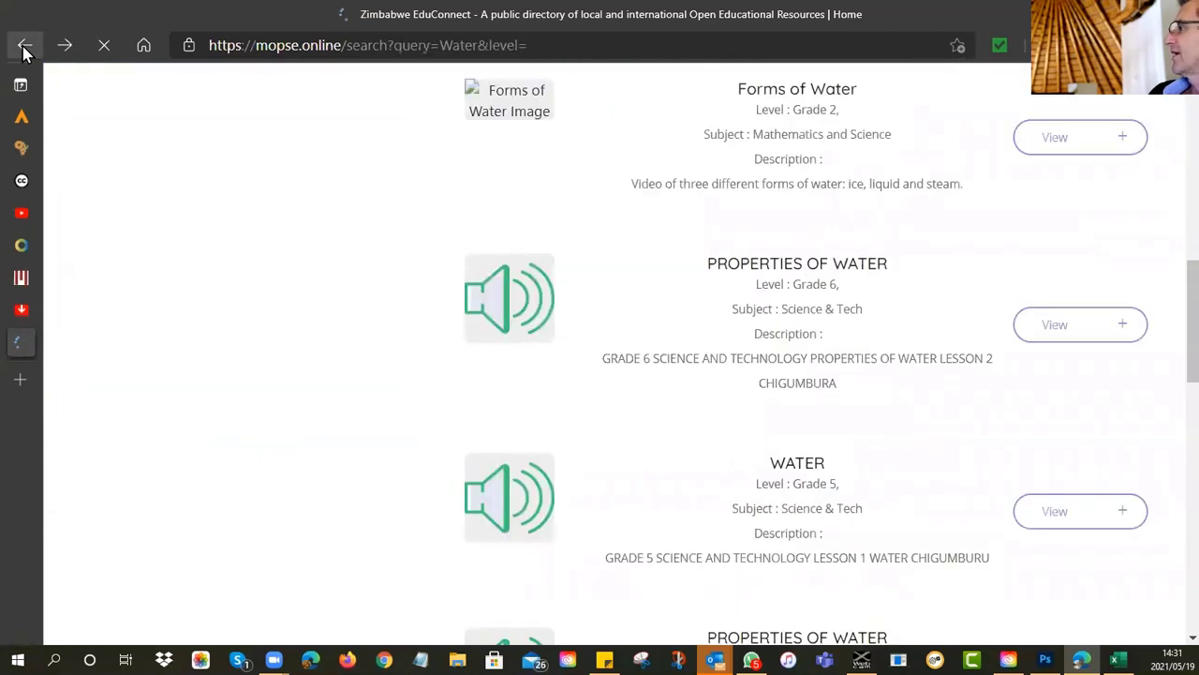
pyautogui.click(1077, 515)
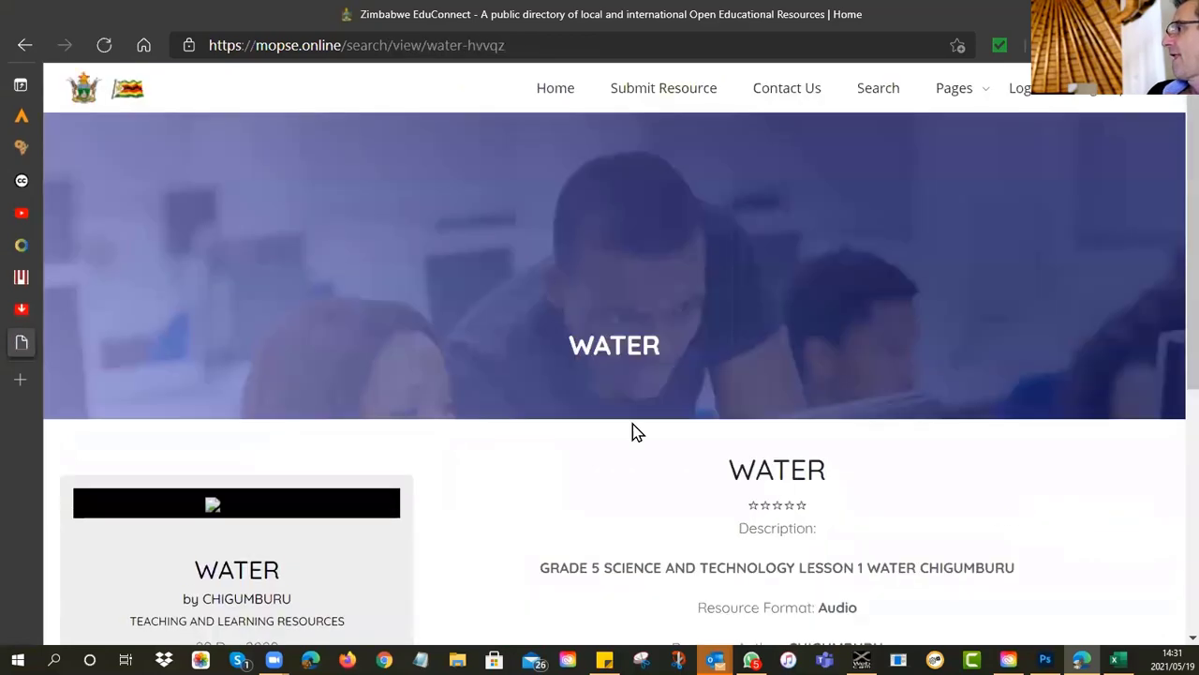
pyautogui.scroll(-3, 572, 447)
pyautogui.click(218, 511)
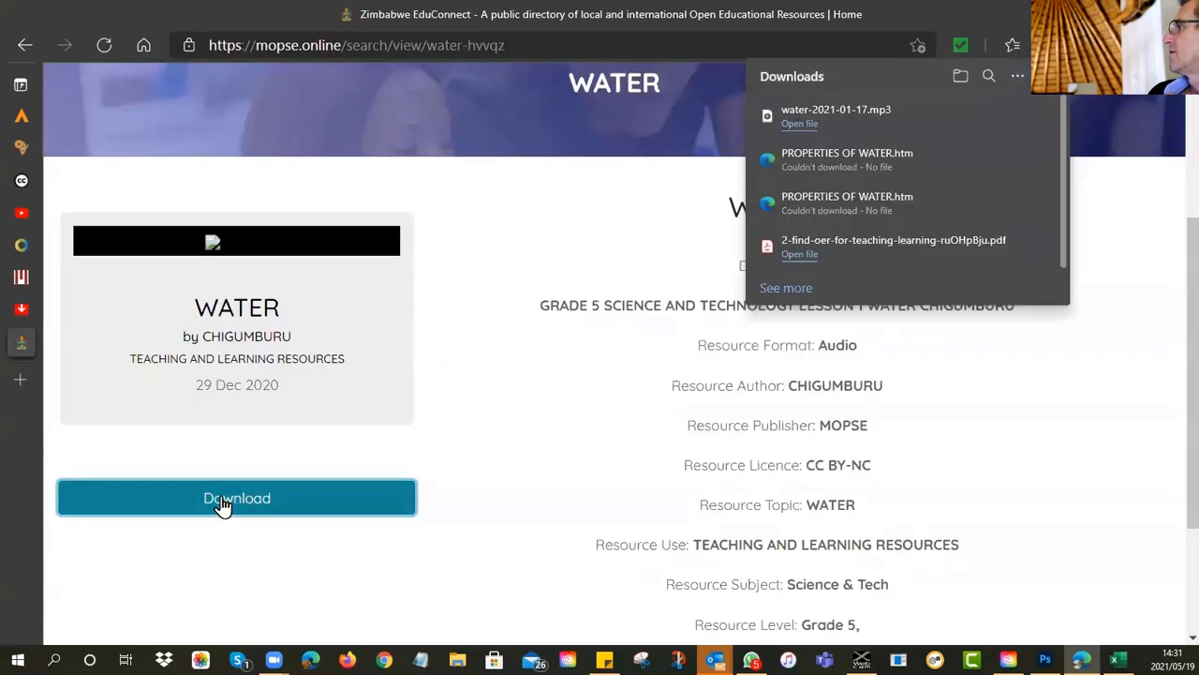
# Play the downloaded water-2021-01-17.mp3 in Groove Music and skip ahead to about 4 minutes.
pyautogui.click(796, 124)
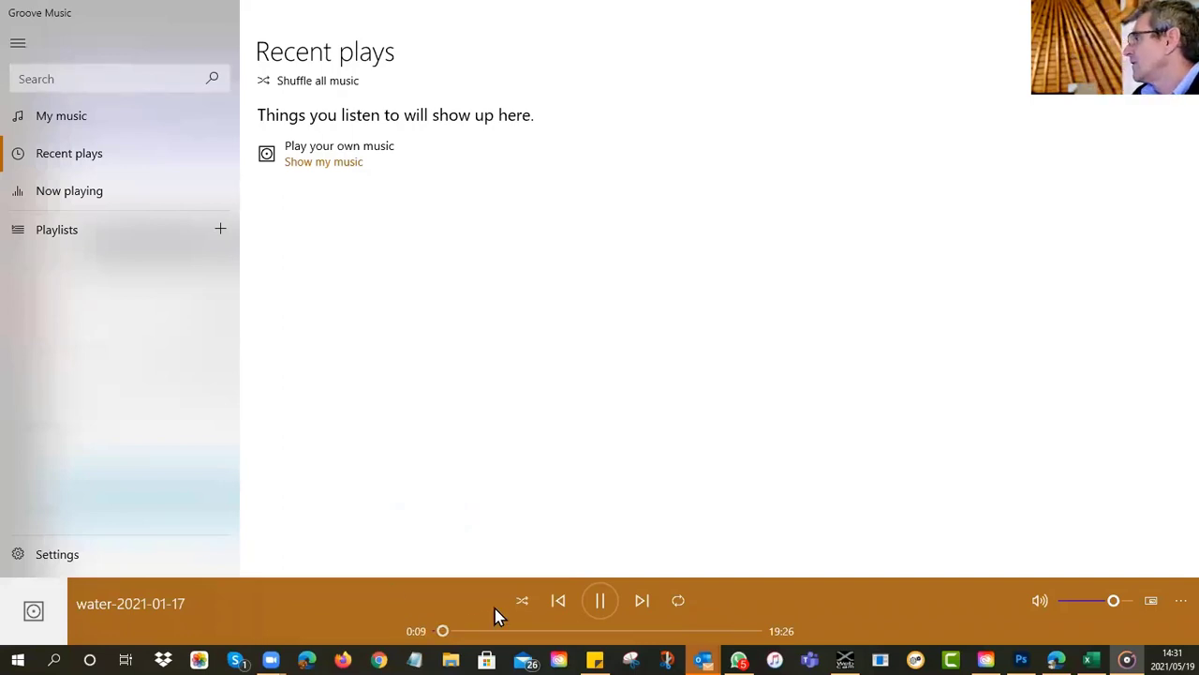
pyautogui.click(505, 631)
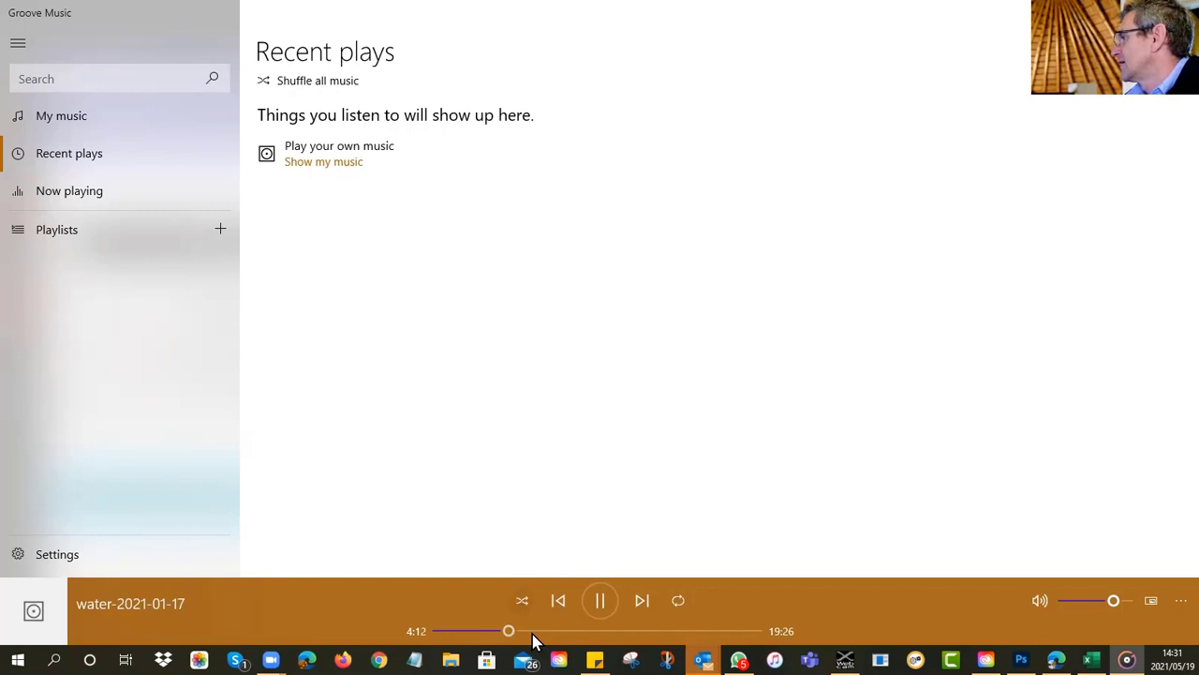
# Pause the water-2021-01-17 audio, switch back to the browser and dismiss the downloads list.
pyautogui.click(602, 609)
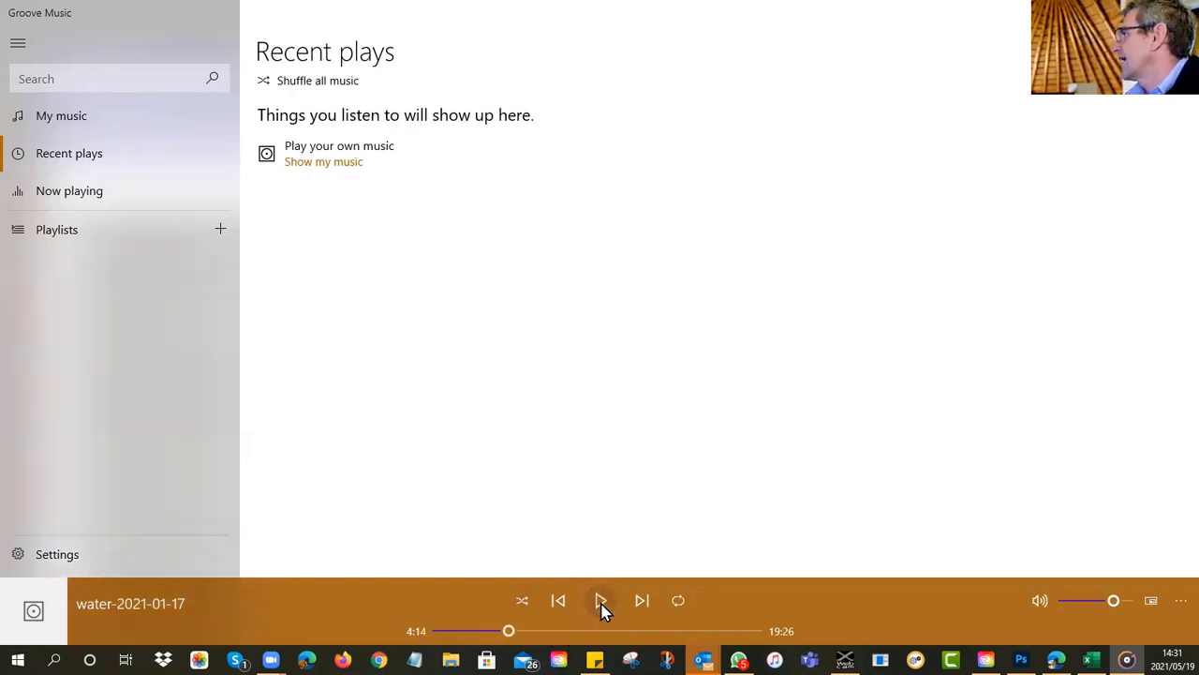
pyautogui.hotkey('alt', 'Tab')
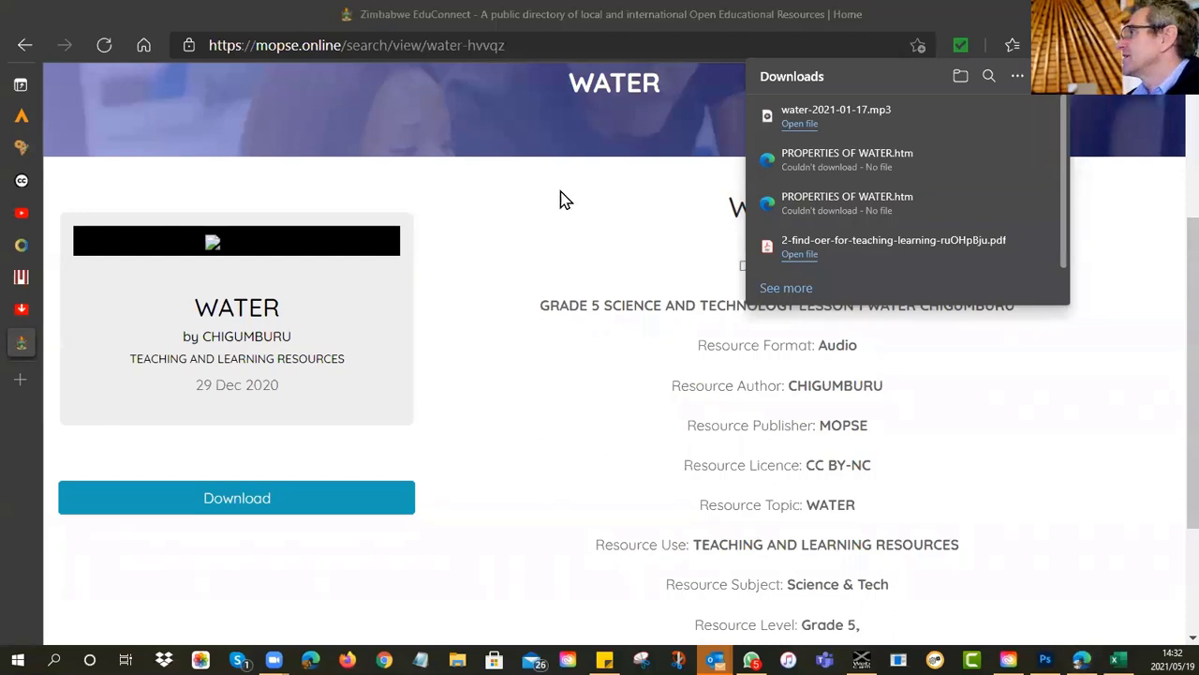
pyautogui.click(361, 96)
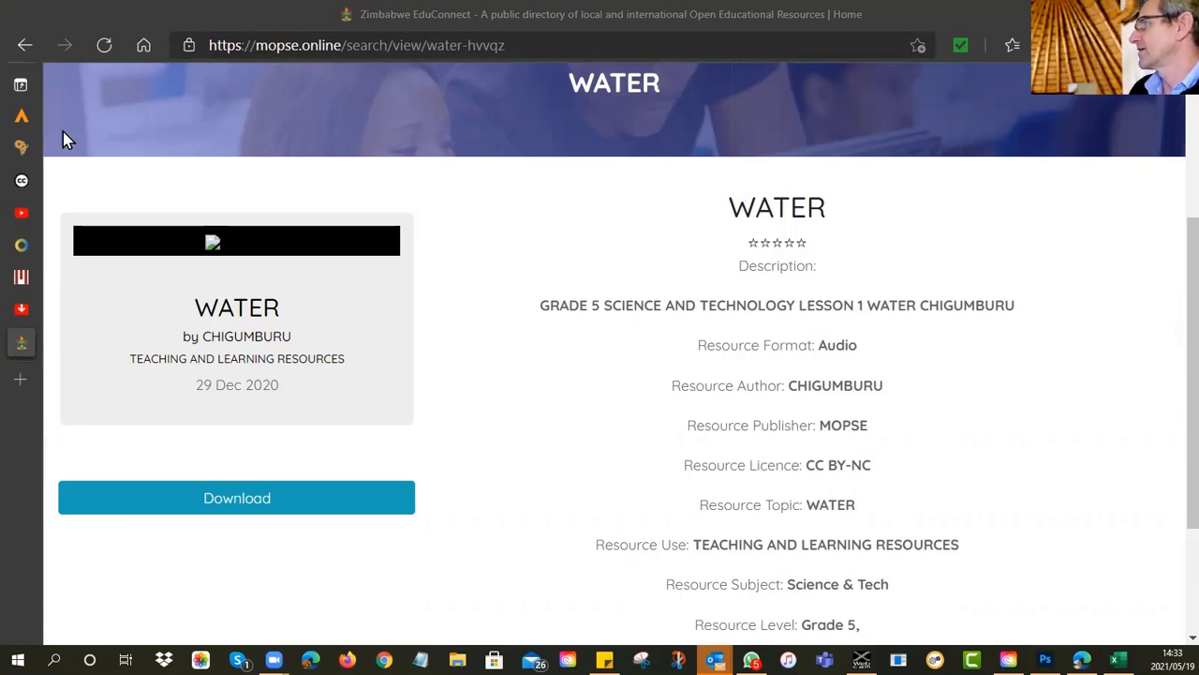
# Open "Tutorial 3: Create your own OER" from the UNESCO Harare / MoPSE Zimbabwe page on OER Africa.
pyautogui.click(21, 147)
pyautogui.scroll(6, 754, 337)
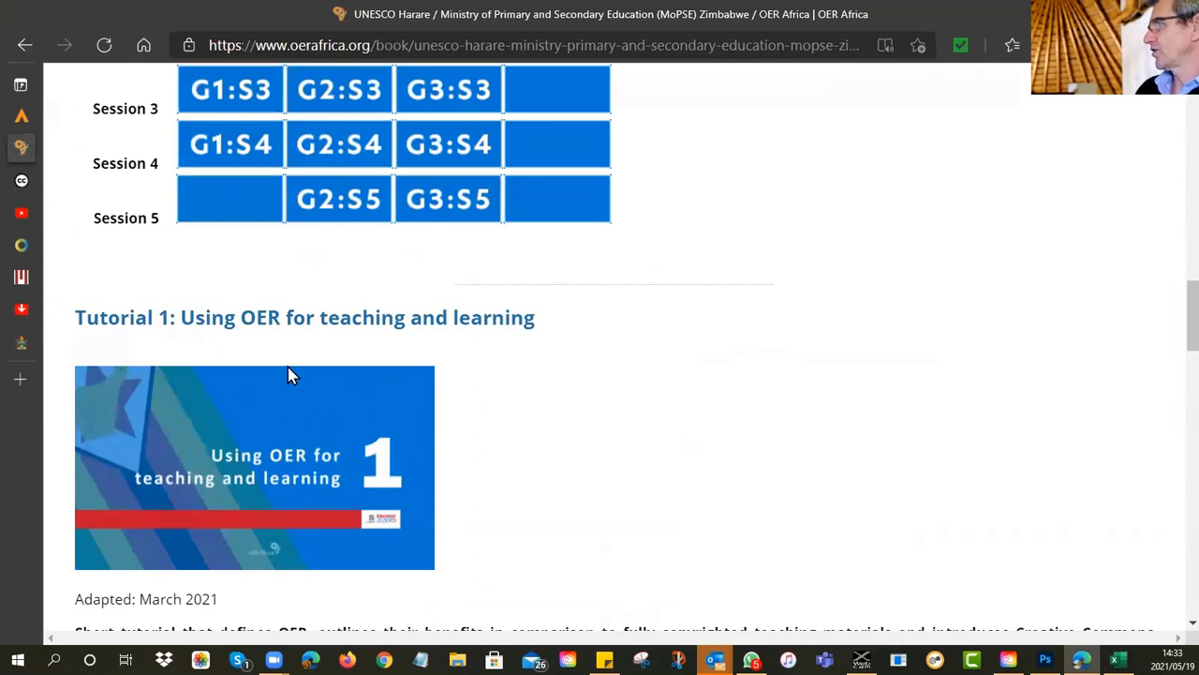
pyautogui.scroll(-4, 289, 375)
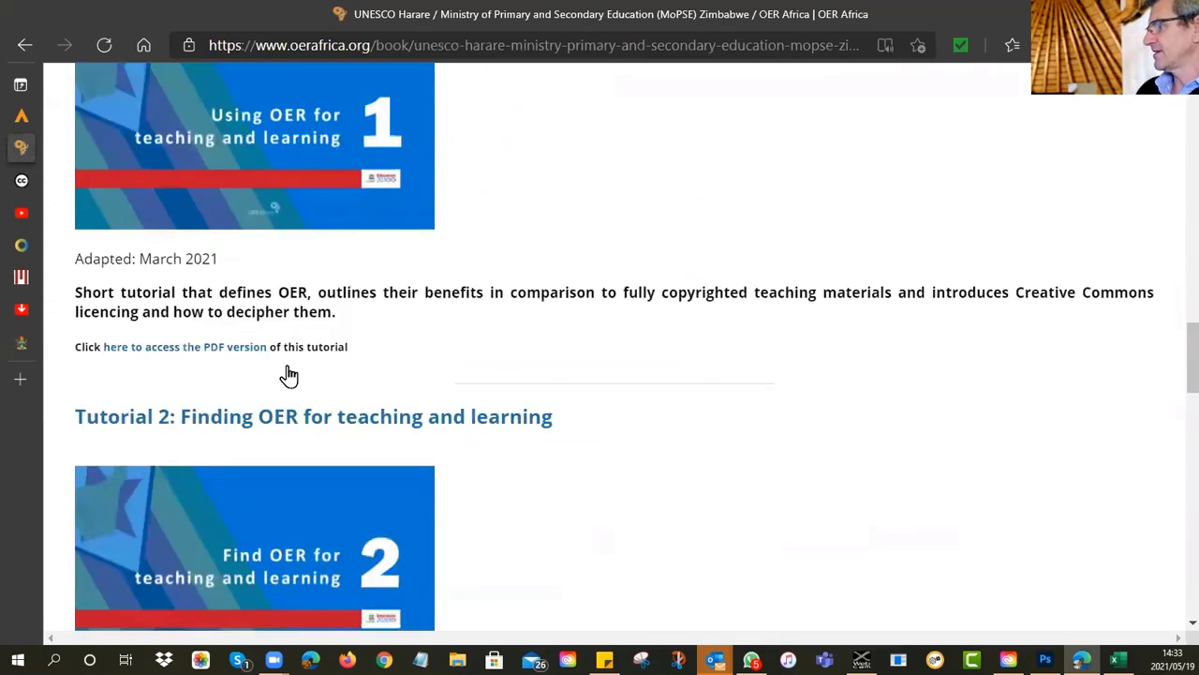
pyautogui.scroll(-3, 291, 370)
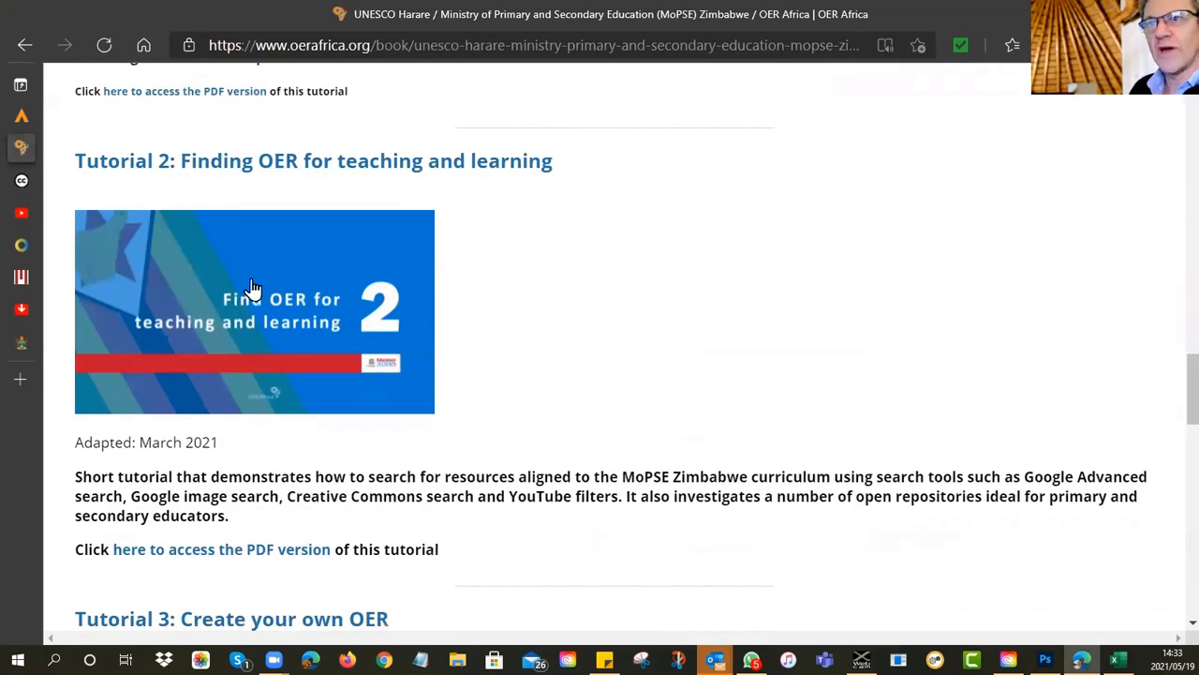
pyautogui.scroll(-4, 251, 287)
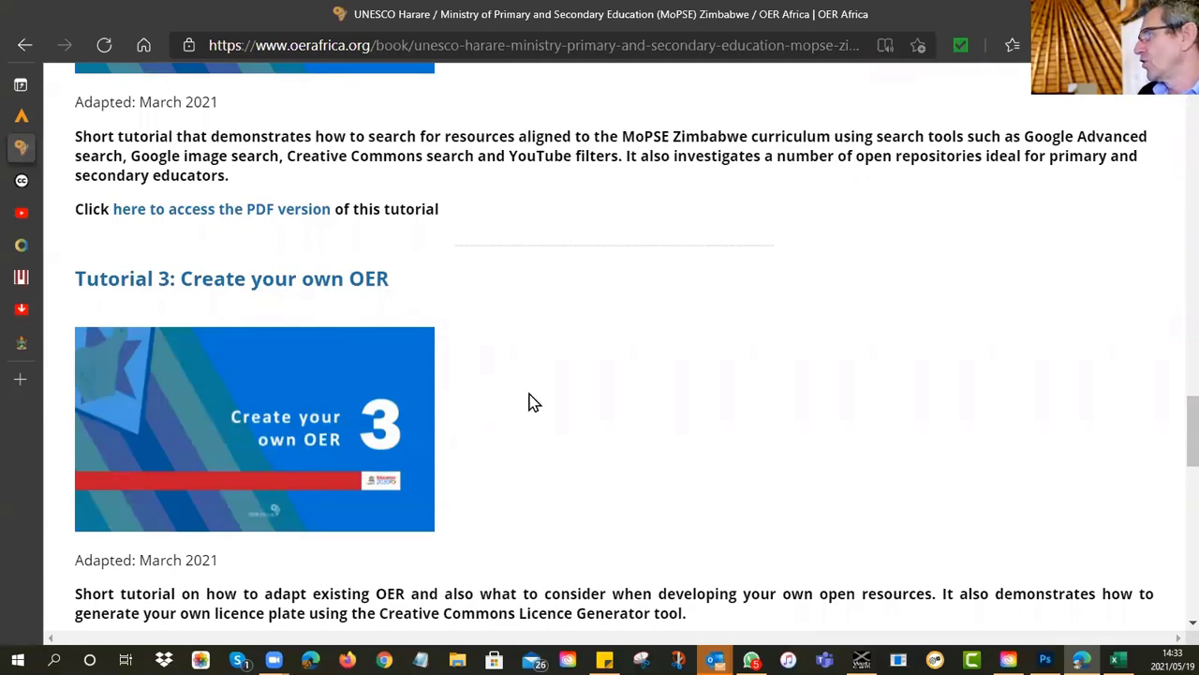
pyautogui.click(298, 283)
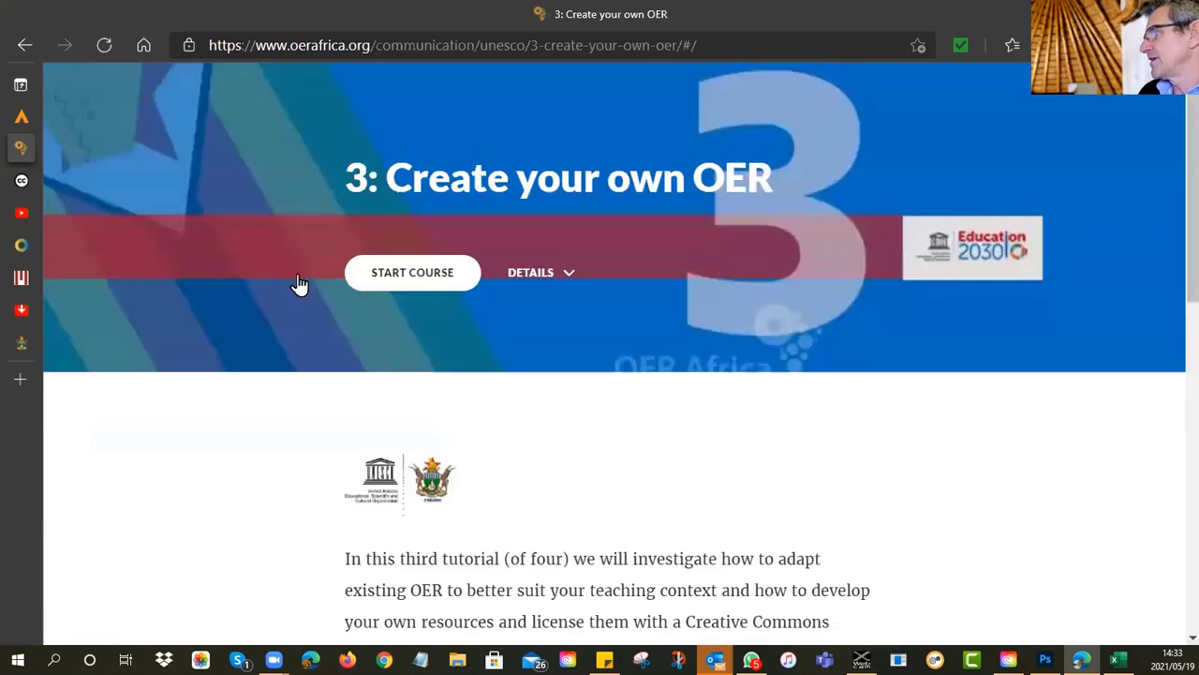
# Copy the web address of the "3: Create your own OER" tutorial and switch windows.
pyautogui.click(459, 53)
pyautogui.rightClick(459, 54)
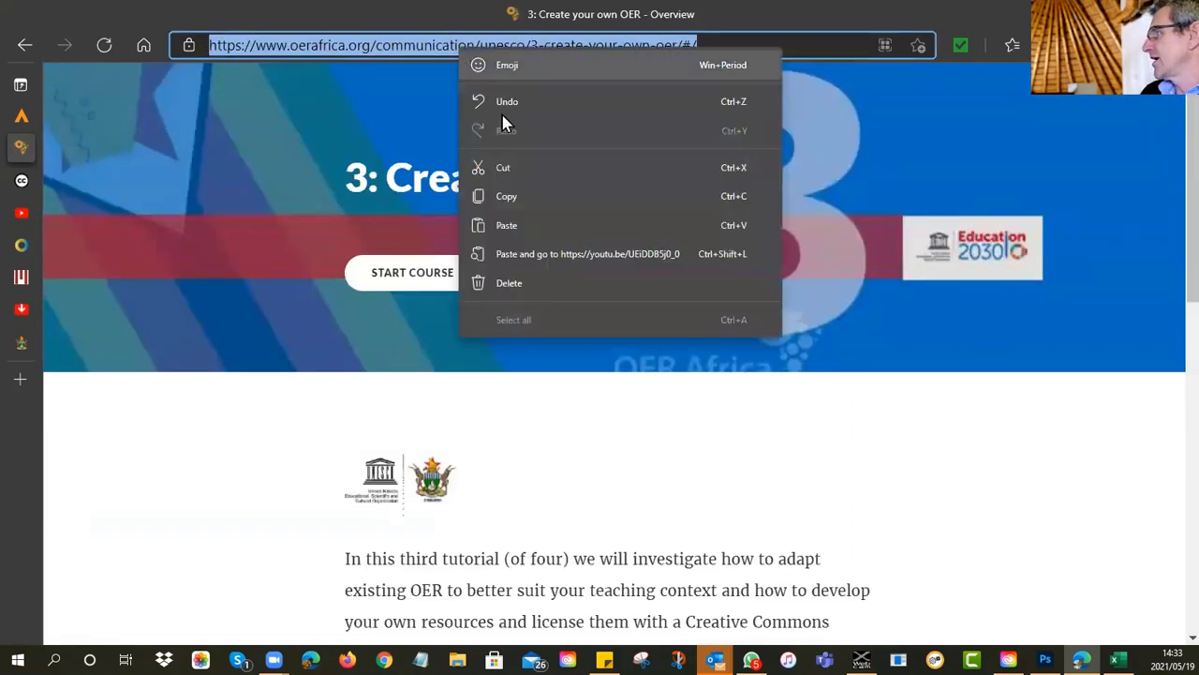
pyautogui.click(509, 191)
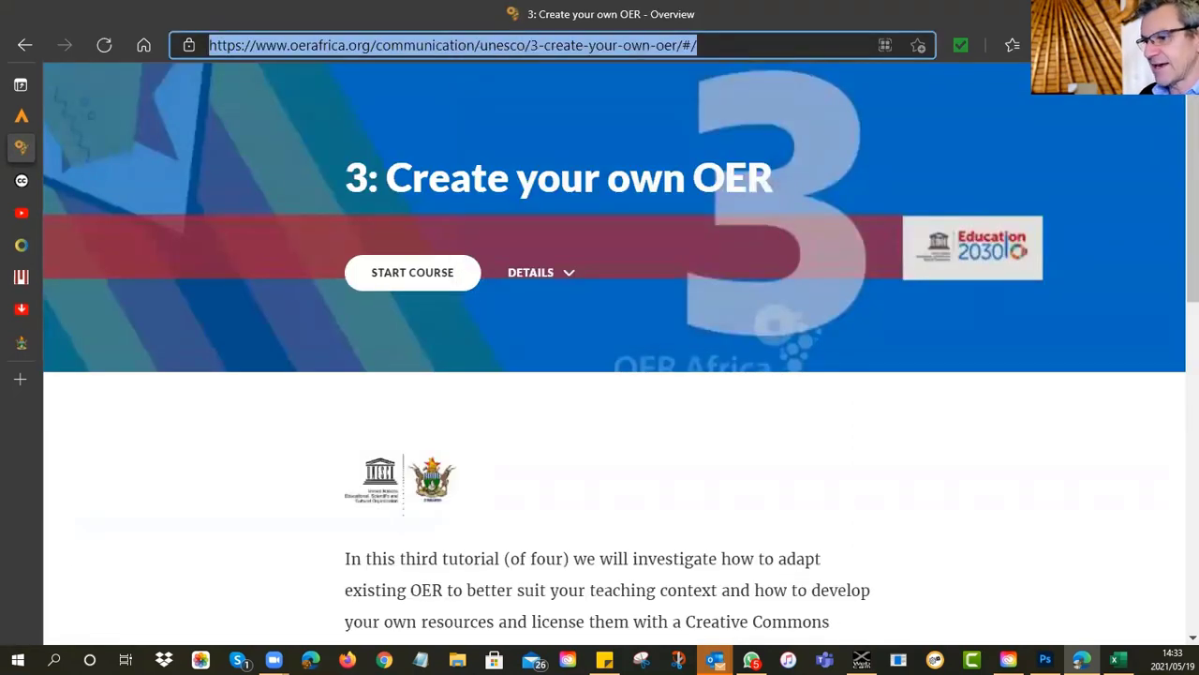
pyautogui.hotkey('alt', 'Tab')
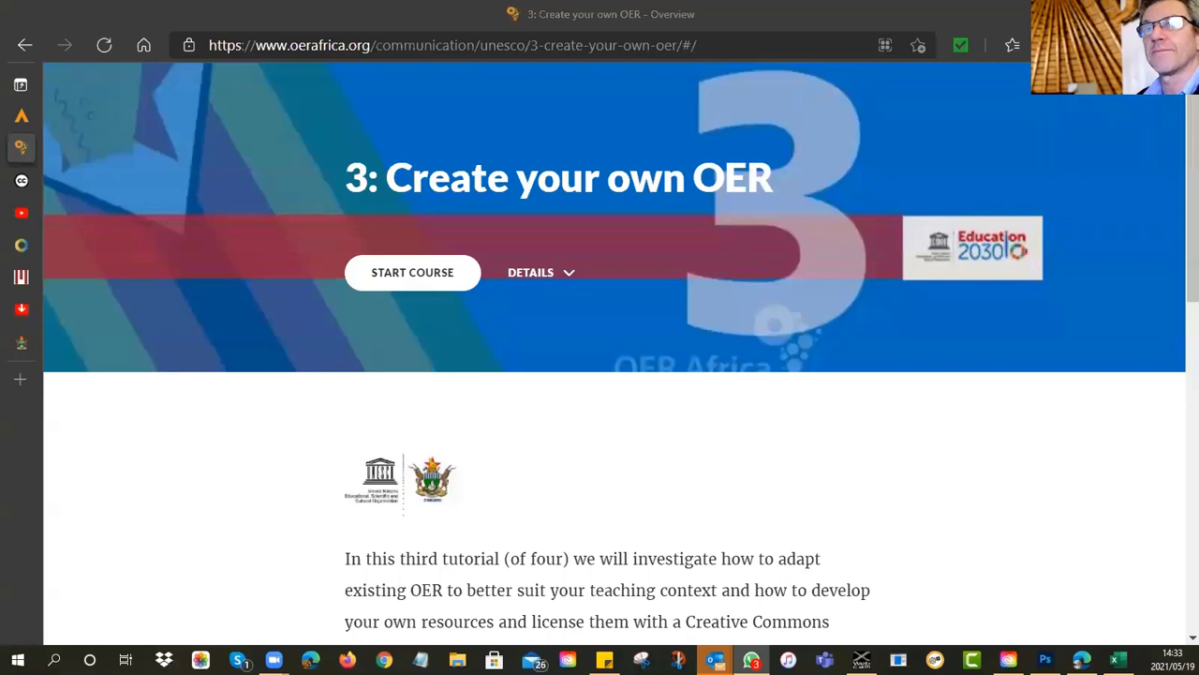
# Open the "Why adapt open content?" lesson from the course outline, look through it and continue past its video.
pyautogui.scroll(-5, 570, 290)
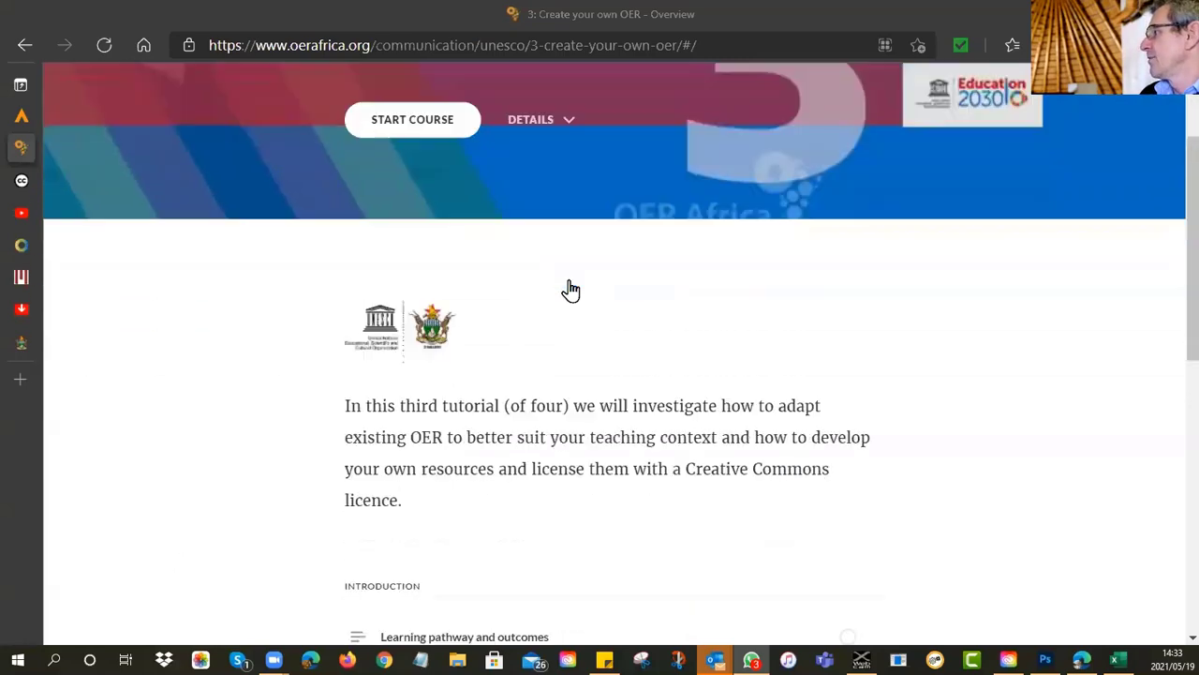
pyautogui.scroll(-2, 570, 289)
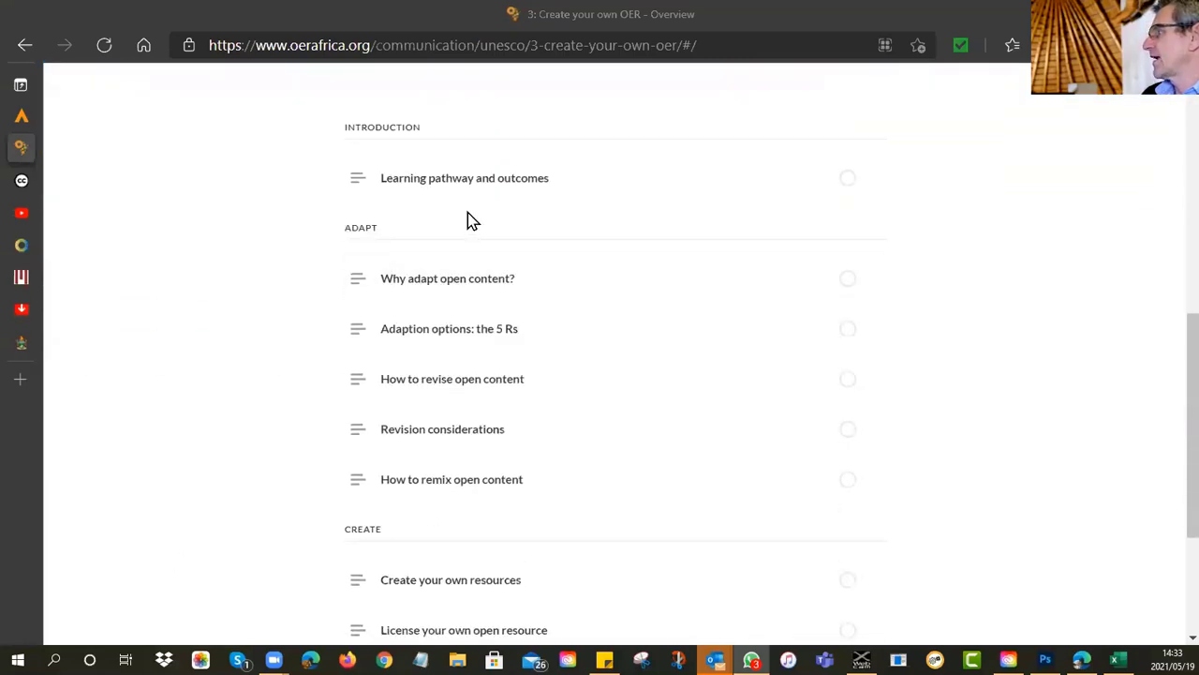
pyautogui.click(426, 289)
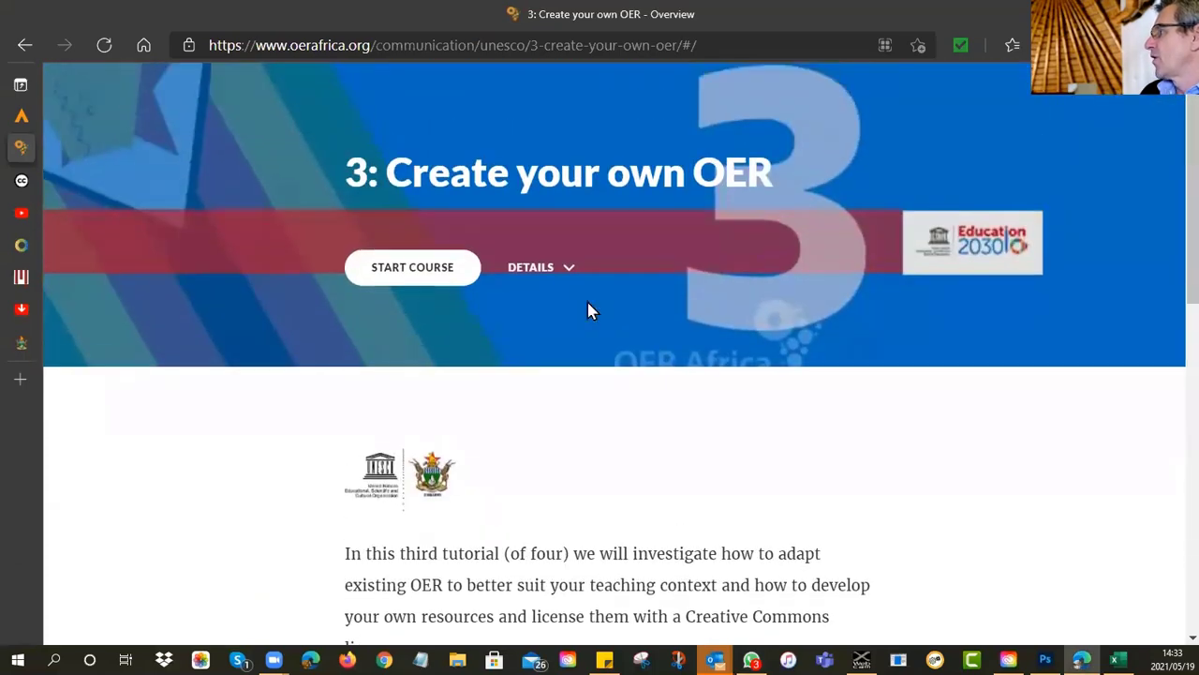
pyautogui.scroll(-4, 592, 310)
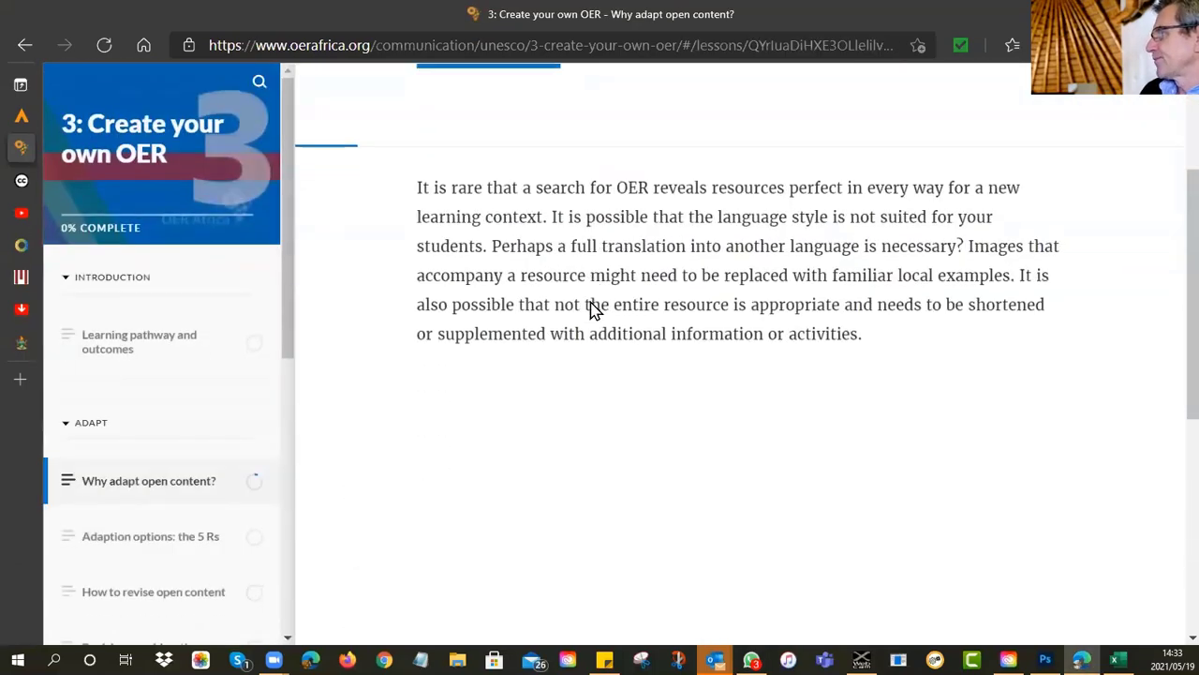
pyautogui.scroll(-3, 590, 311)
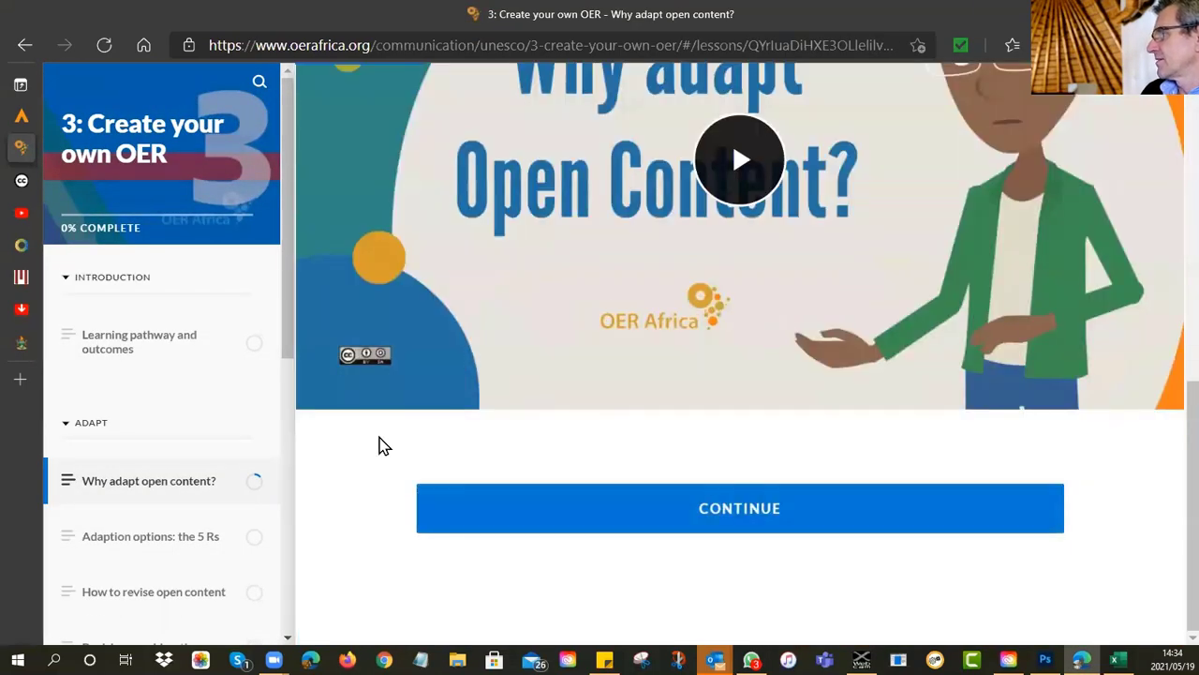
pyautogui.click(552, 515)
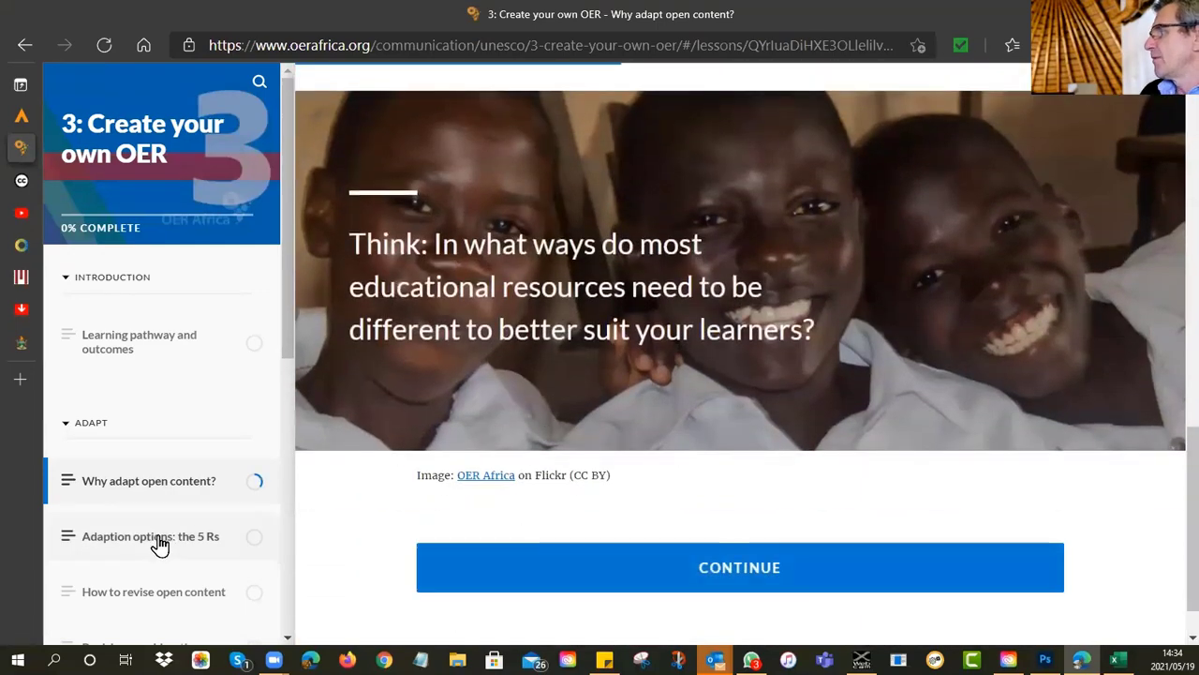
# Open the "Adaption options: the 5 Rs" lesson and view the Retain, Reuse, Revise, Remix and Redistribute markers on the 5R diagram.
pyautogui.click(159, 542)
pyautogui.scroll(-7, 613, 423)
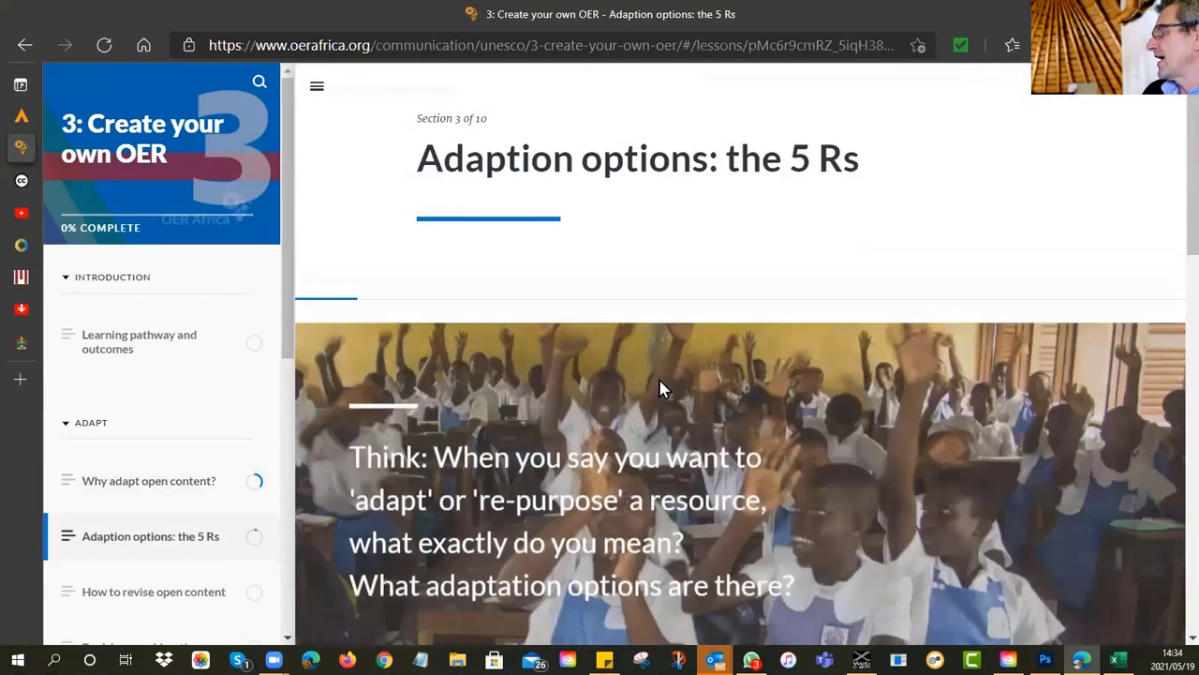
pyautogui.scroll(-3, 661, 387)
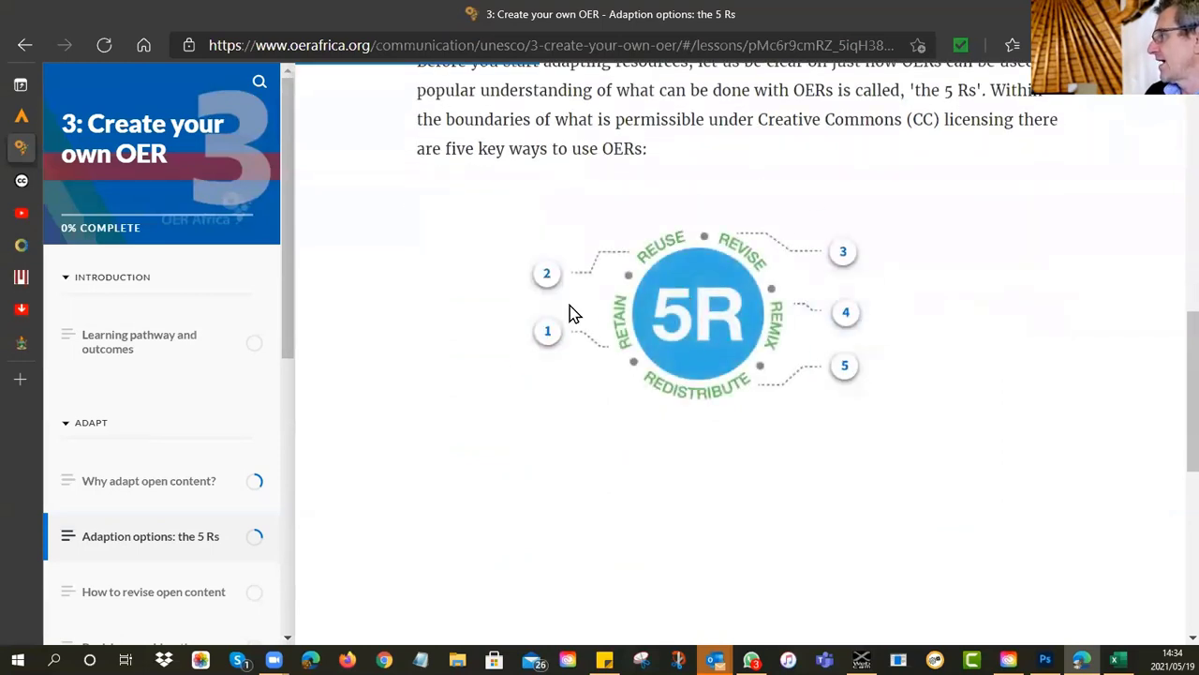
pyautogui.click(547, 275)
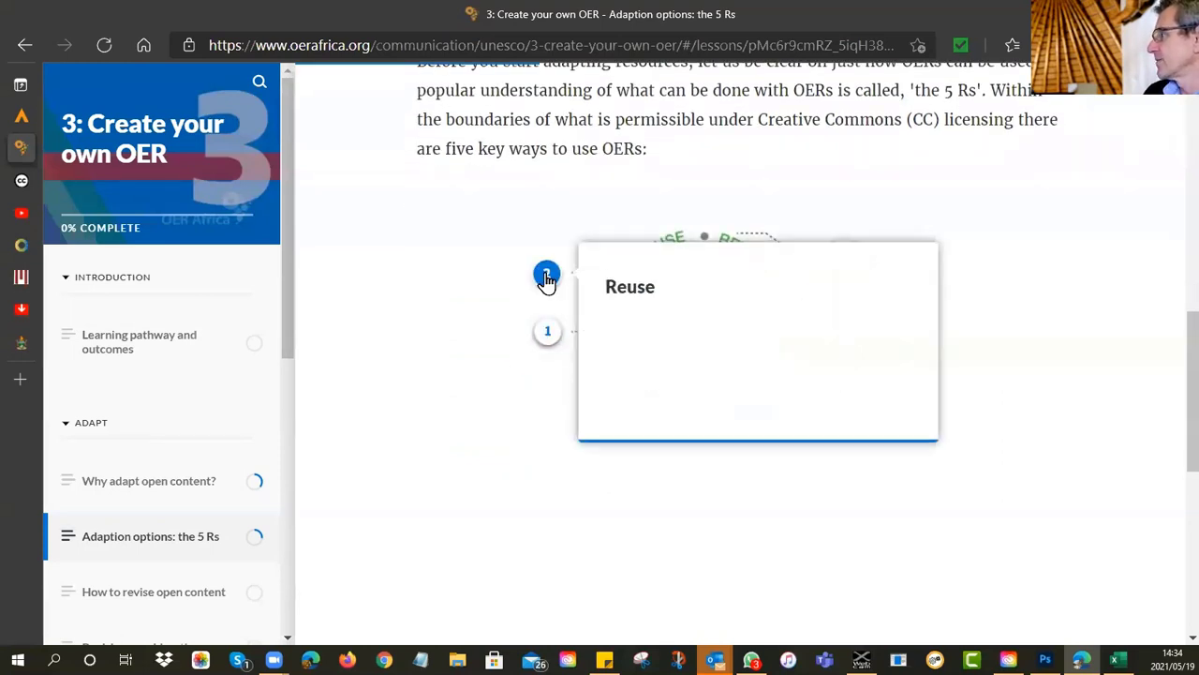
pyautogui.click(548, 340)
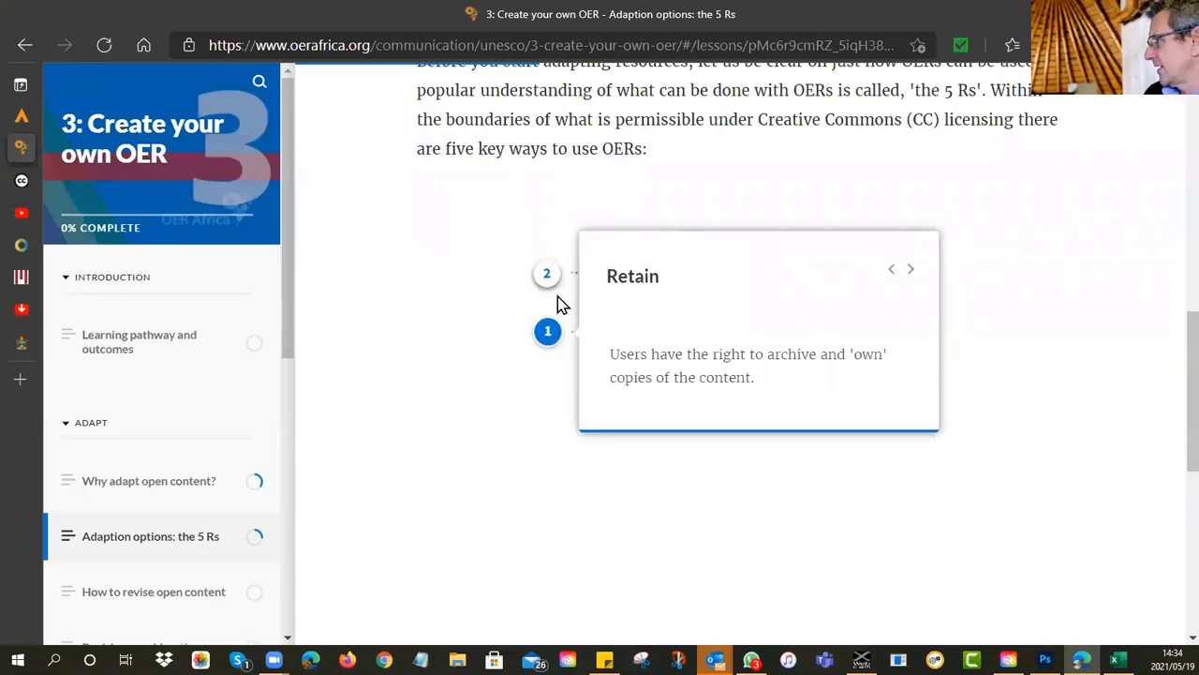
pyautogui.click(546, 273)
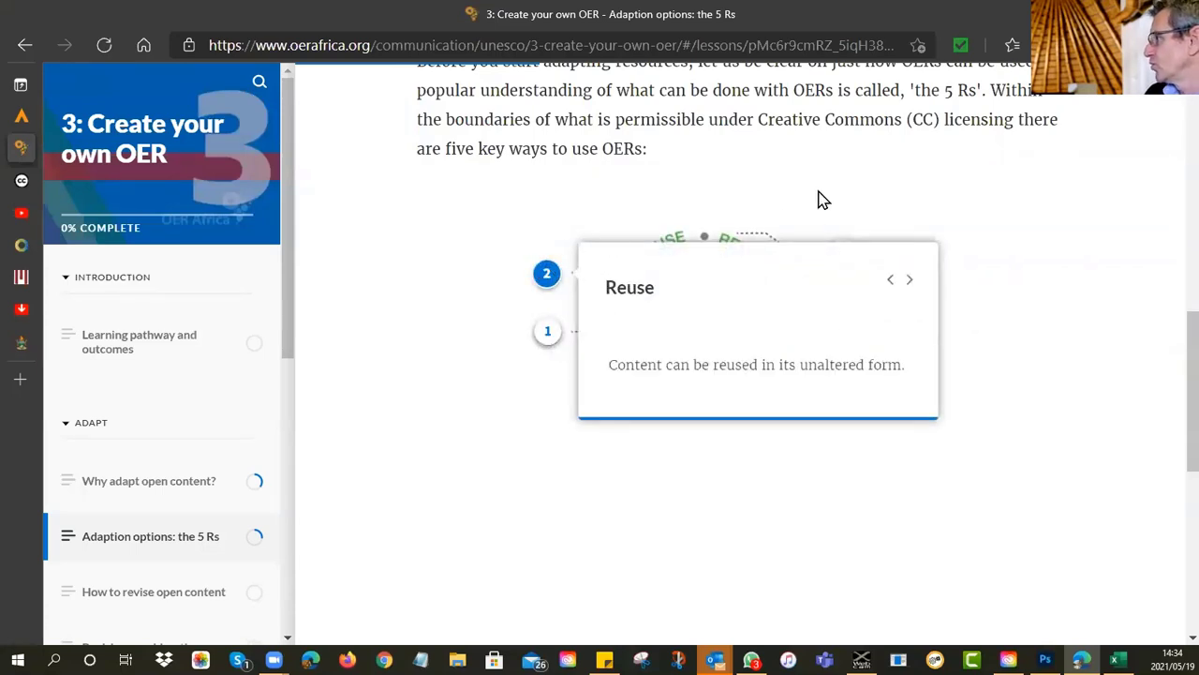
pyautogui.click(823, 199)
pyautogui.click(844, 254)
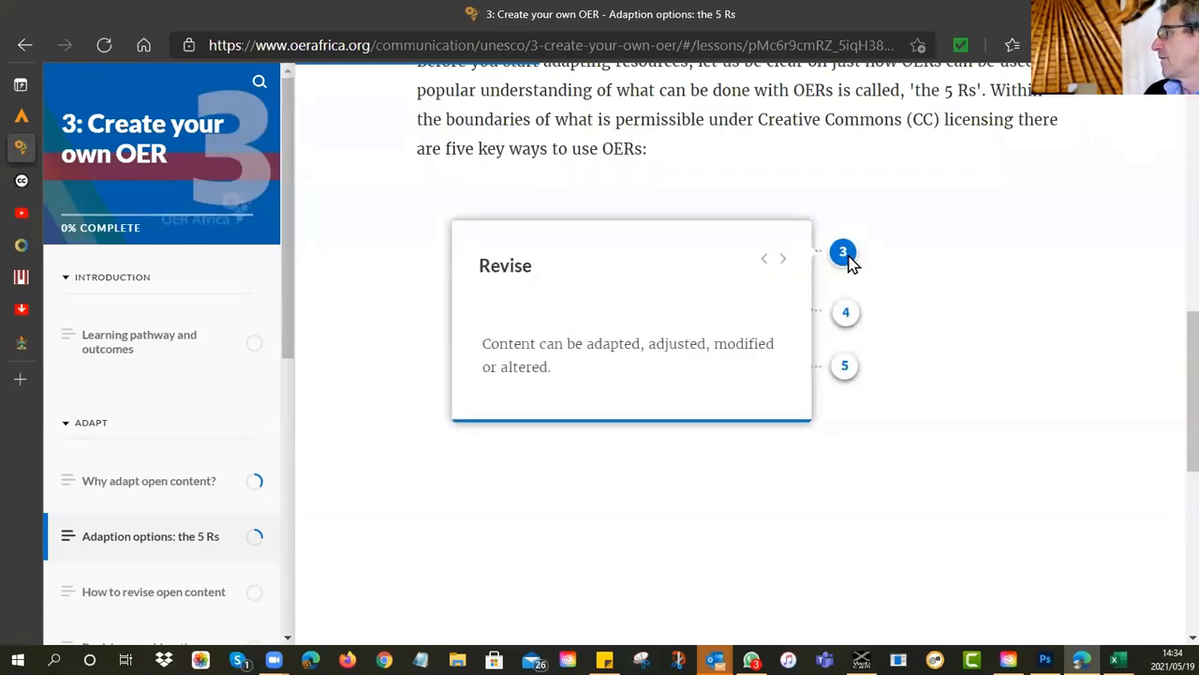
pyautogui.click(849, 317)
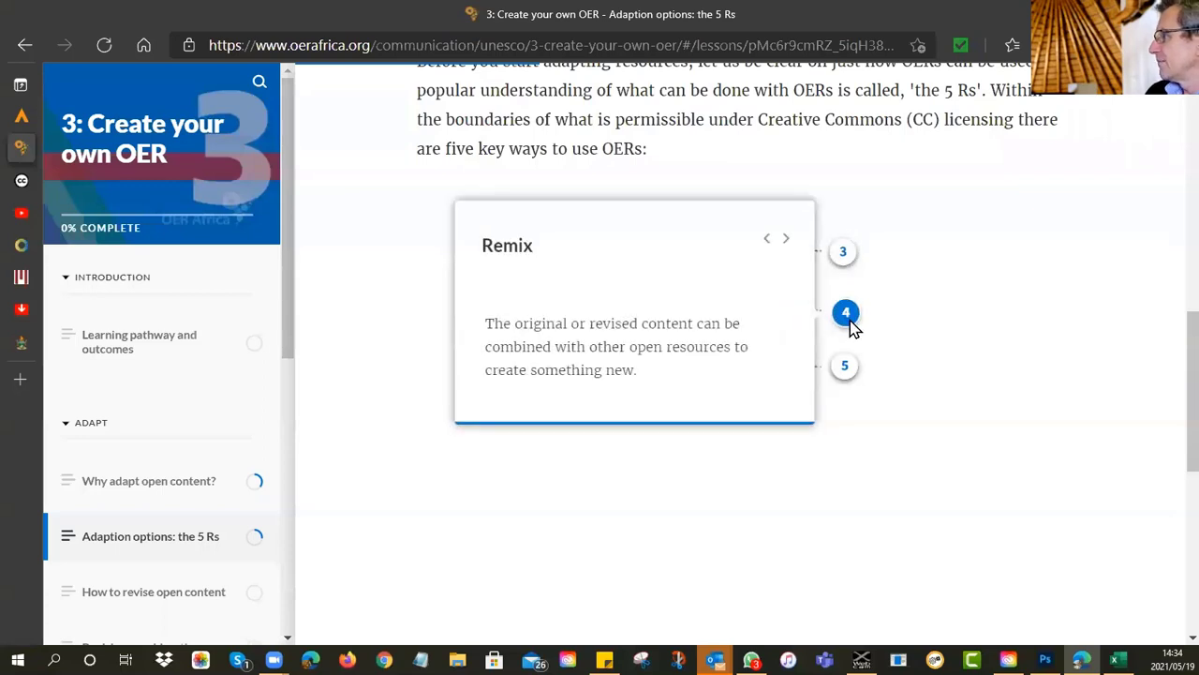
pyautogui.click(846, 365)
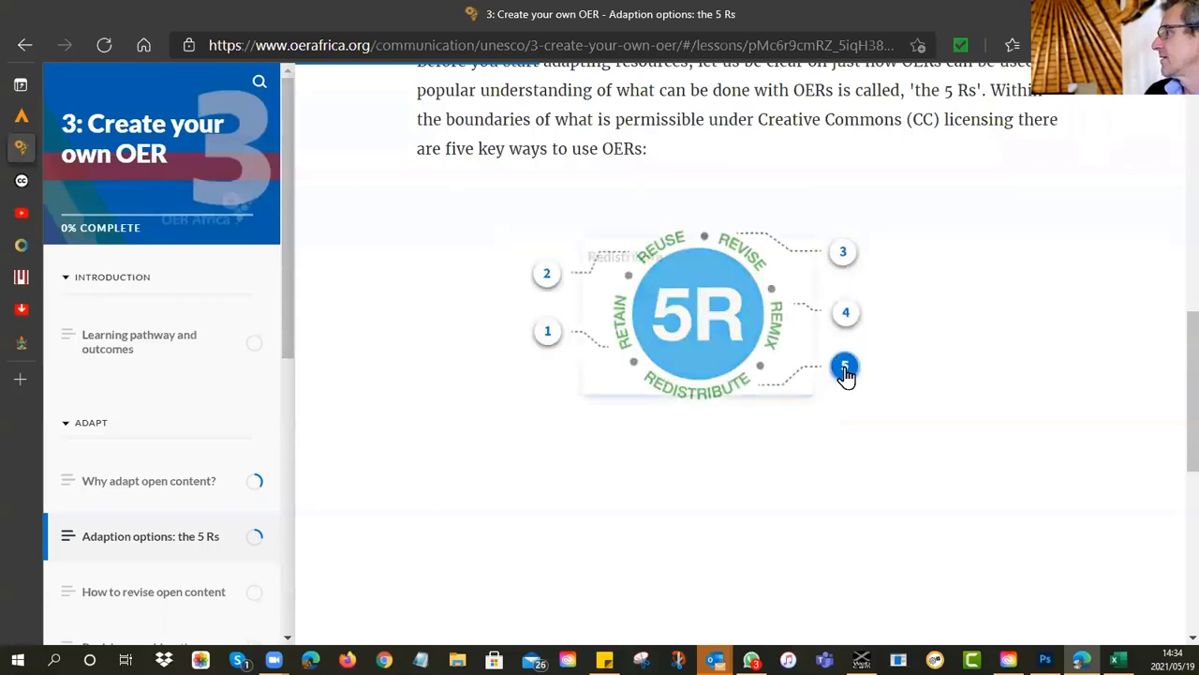
pyautogui.click(896, 358)
# Read the numbered 5 Rs descriptions and continue past the matching exercise to "Which of the 5Rs involve adapting?".
pyautogui.scroll(-5, 948, 364)
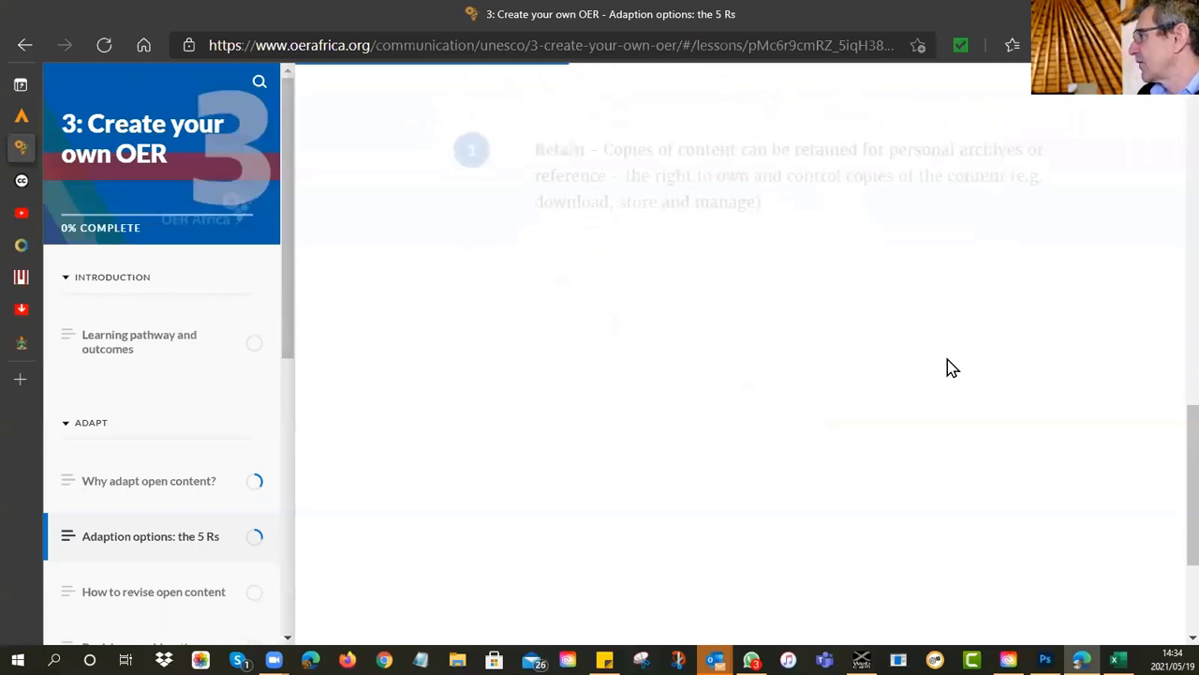
pyautogui.scroll(2, 517, 201)
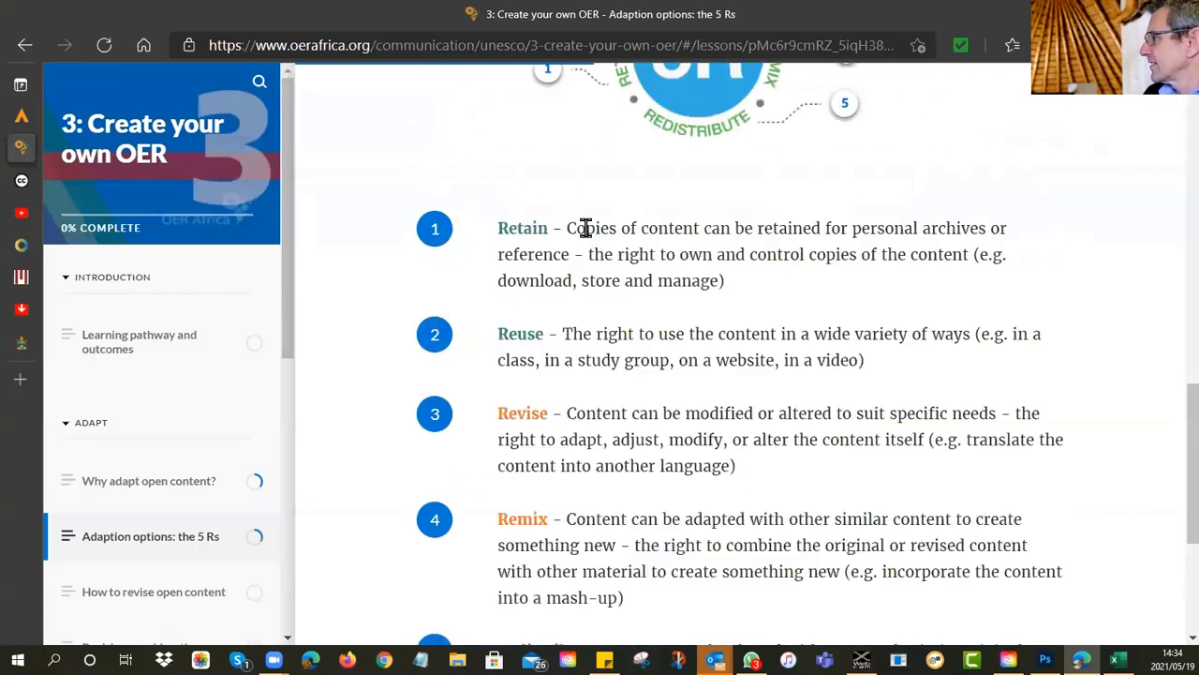
pyautogui.scroll(-3, 586, 231)
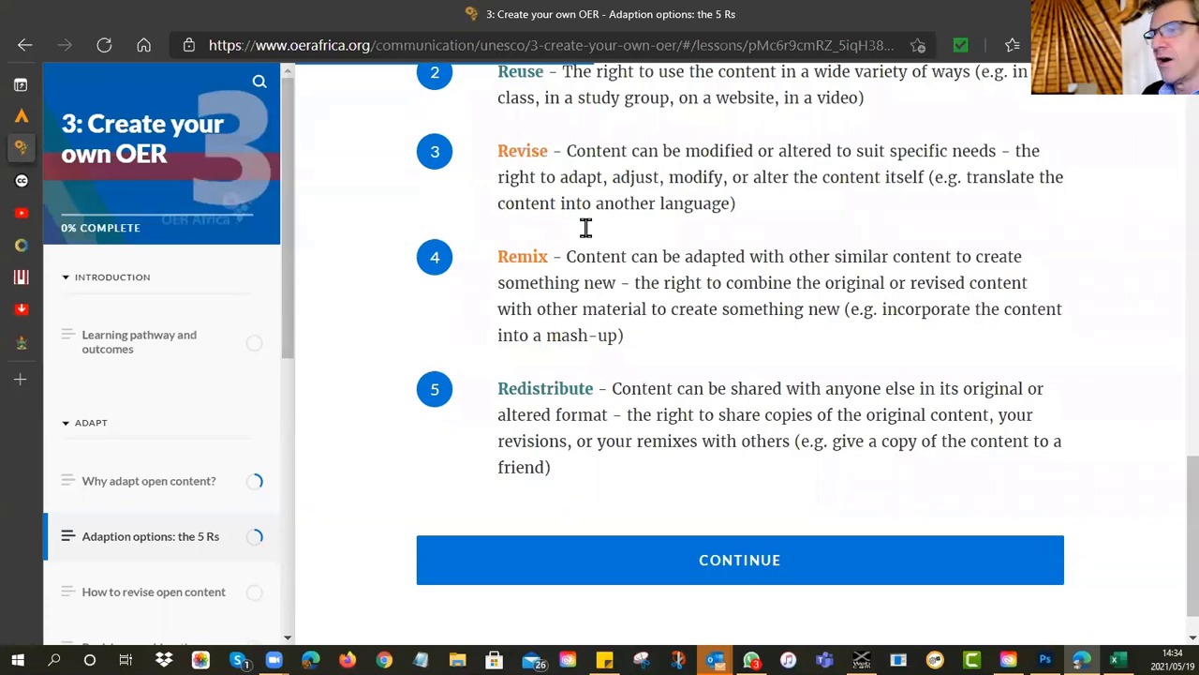
pyautogui.scroll(-1, 588, 238)
pyautogui.click(718, 509)
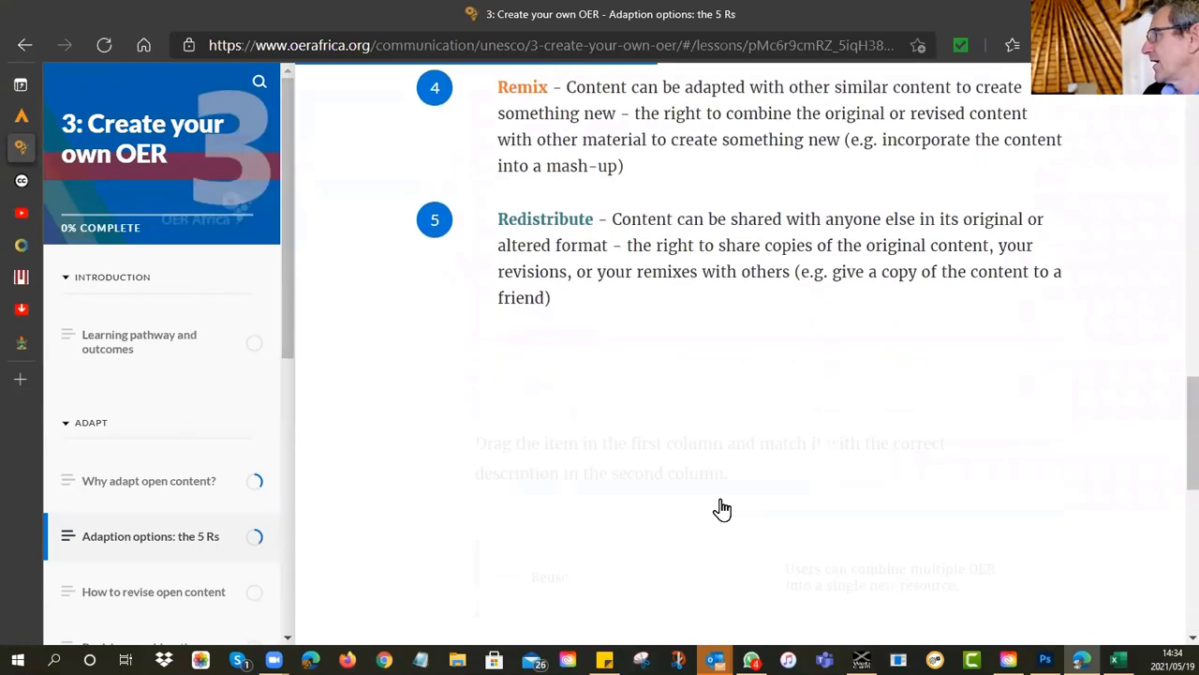
pyautogui.scroll(-5, 758, 356)
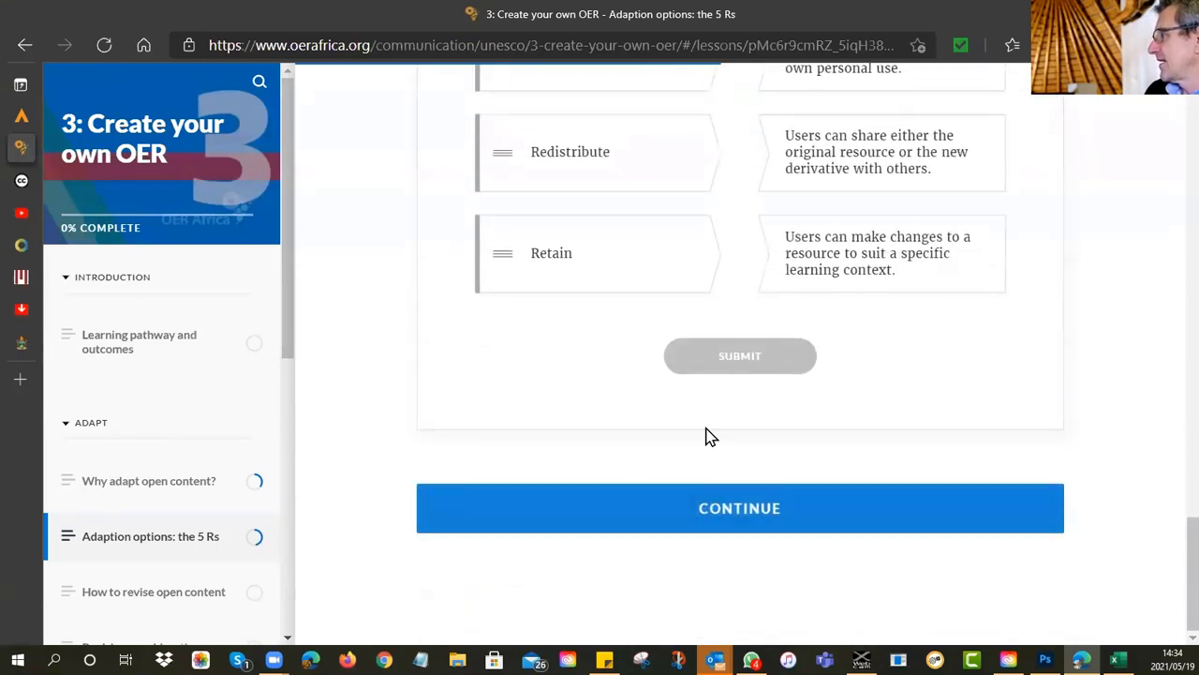
pyautogui.click(710, 511)
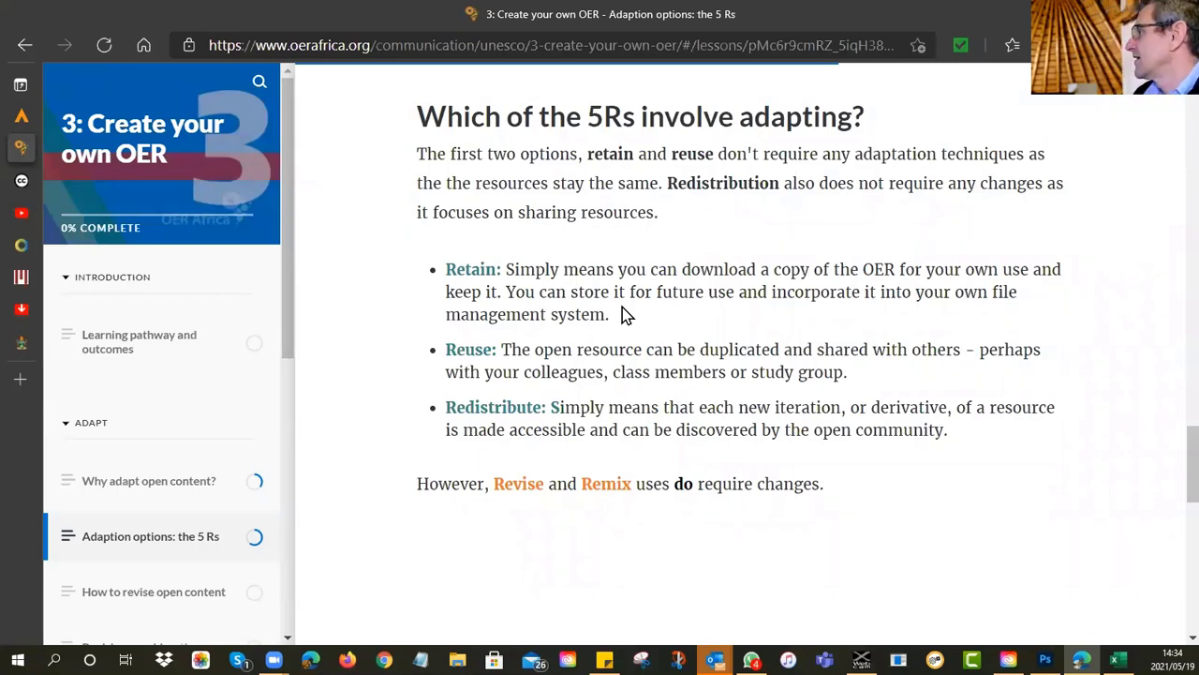
# Open the "How to revise open content" lesson, read about editing tools and continue to "1: Find the right open resource".
pyautogui.scroll(-2, 99, 531)
pyautogui.click(143, 426)
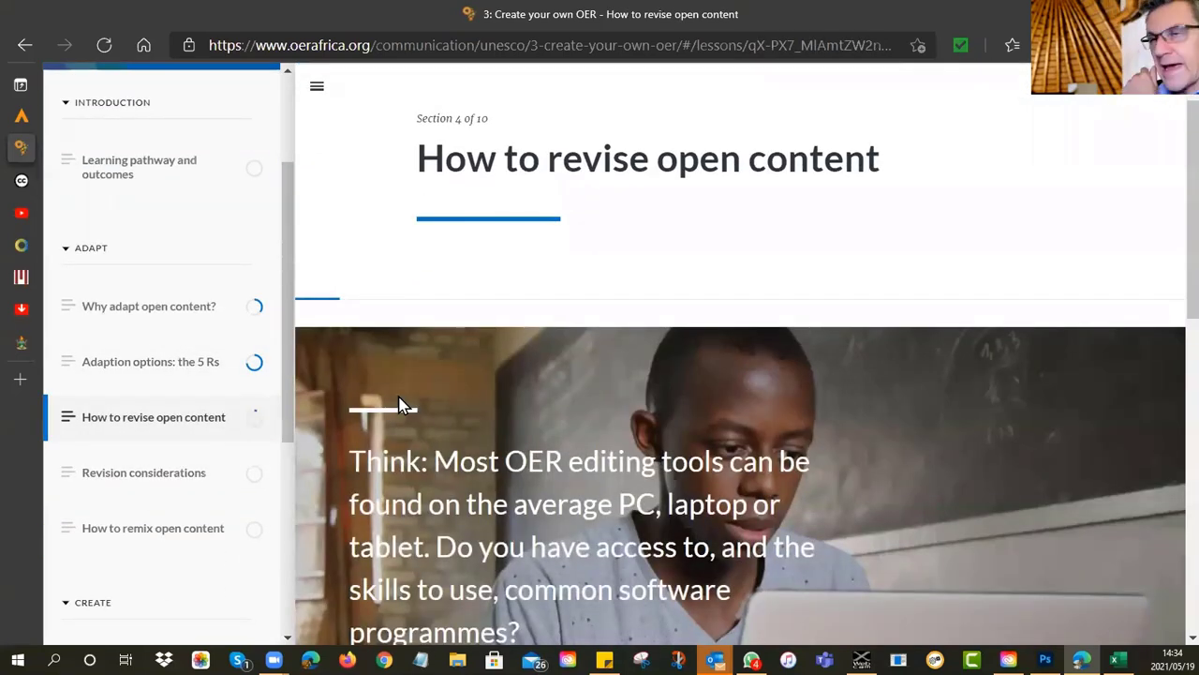
pyautogui.scroll(-5, 478, 363)
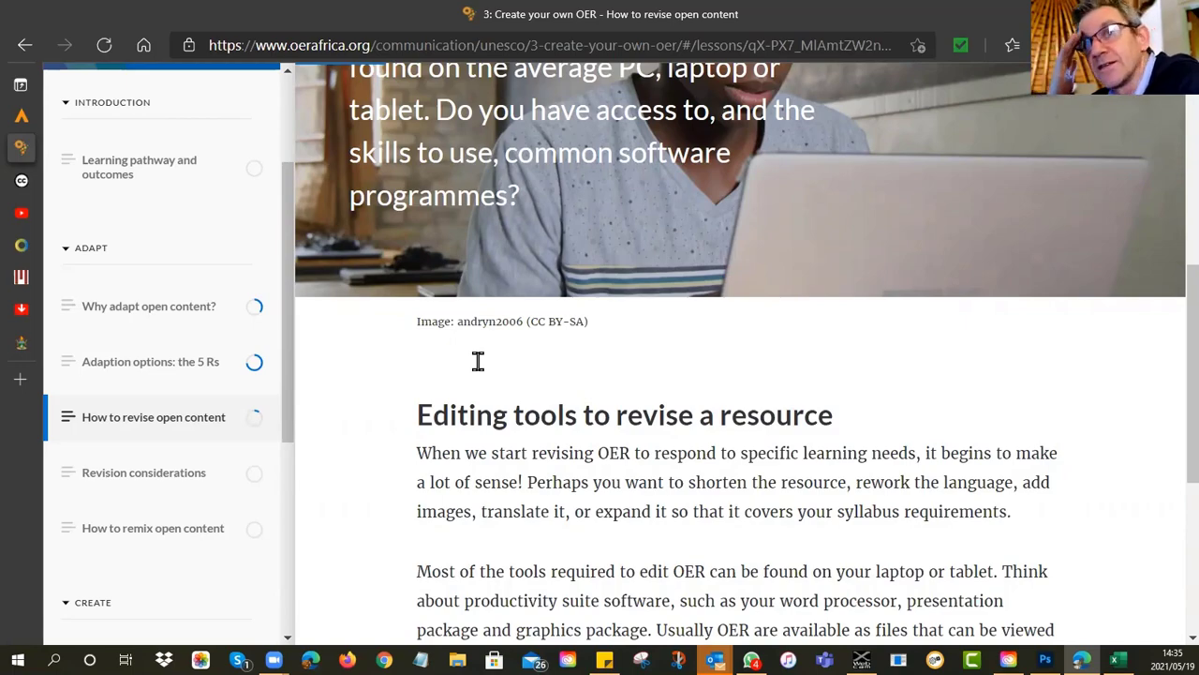
pyautogui.scroll(-4, 477, 361)
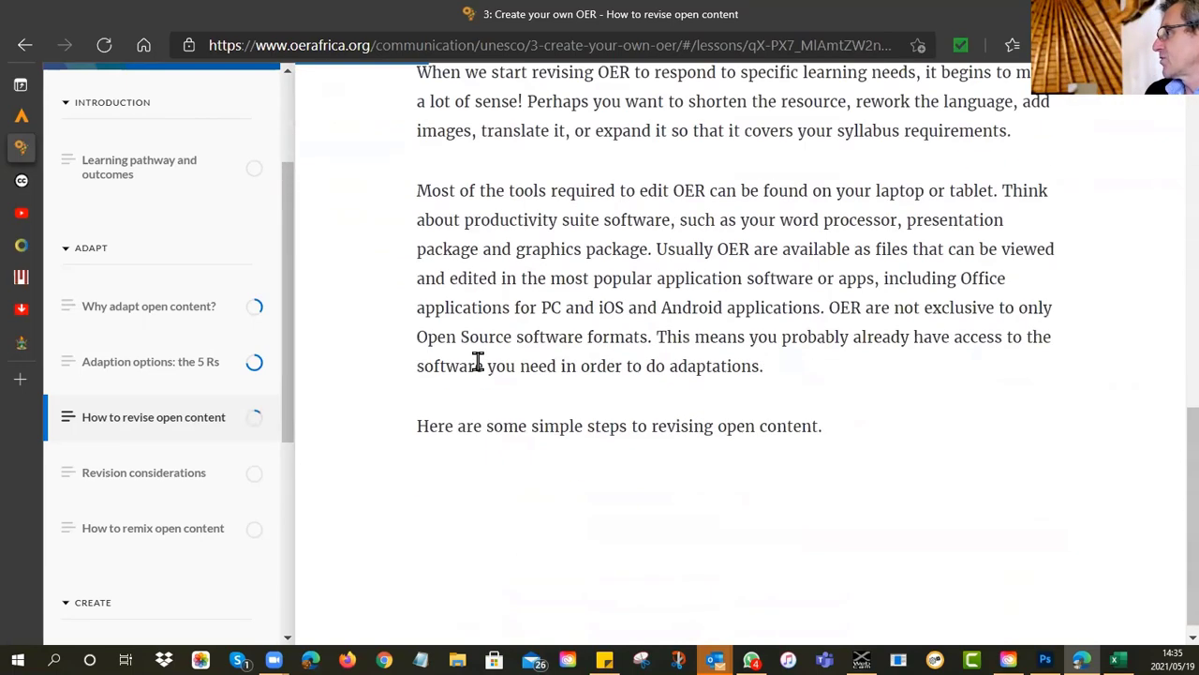
pyautogui.click(576, 508)
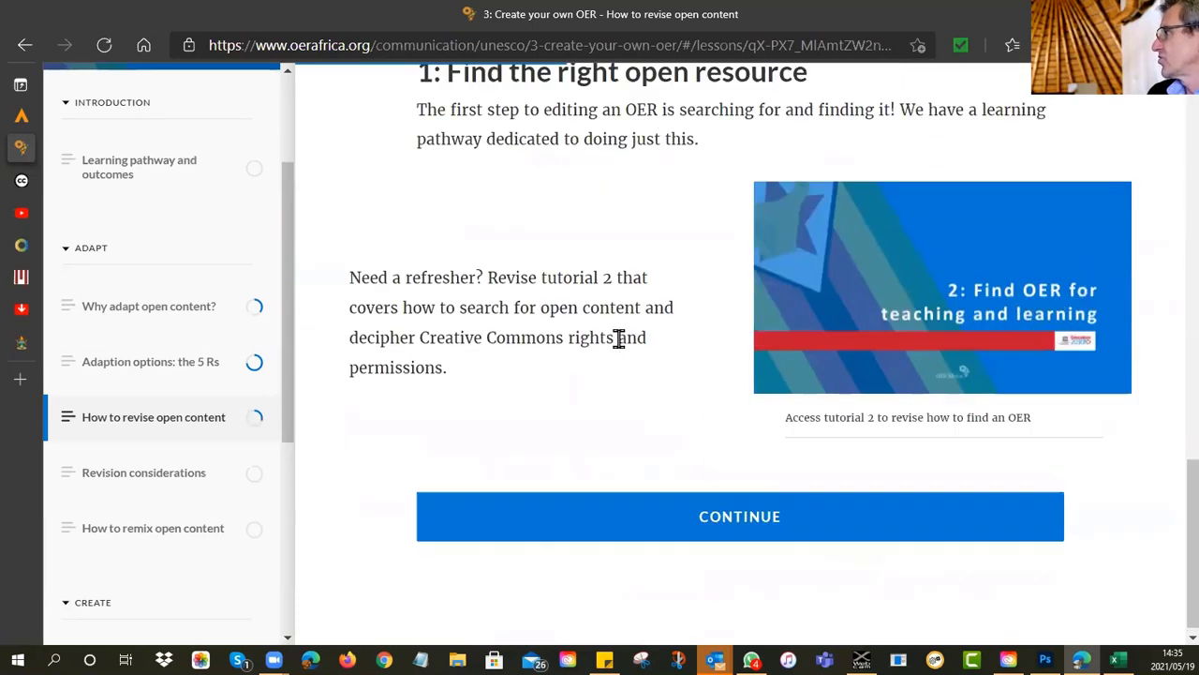
# Continue through the "2: Save to your device" and "3: Edit" sections of the revising lesson to "4: Edit online".
pyautogui.click(674, 503)
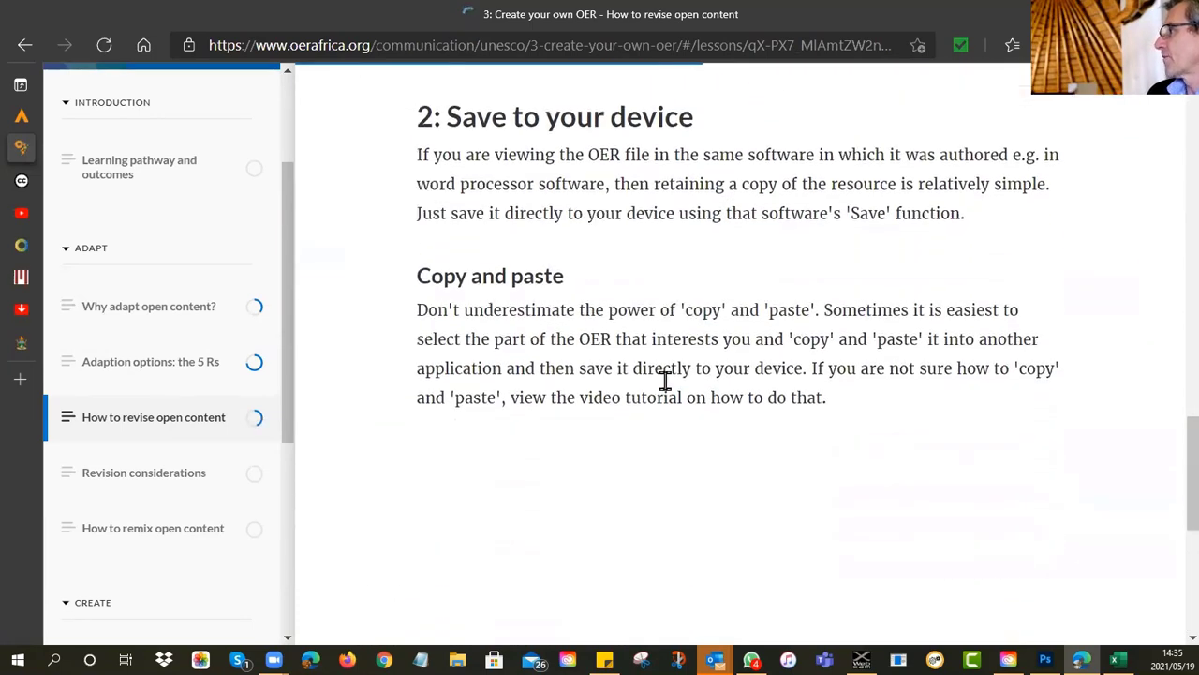
pyautogui.scroll(-5, 669, 392)
pyautogui.scroll(-2, 668, 392)
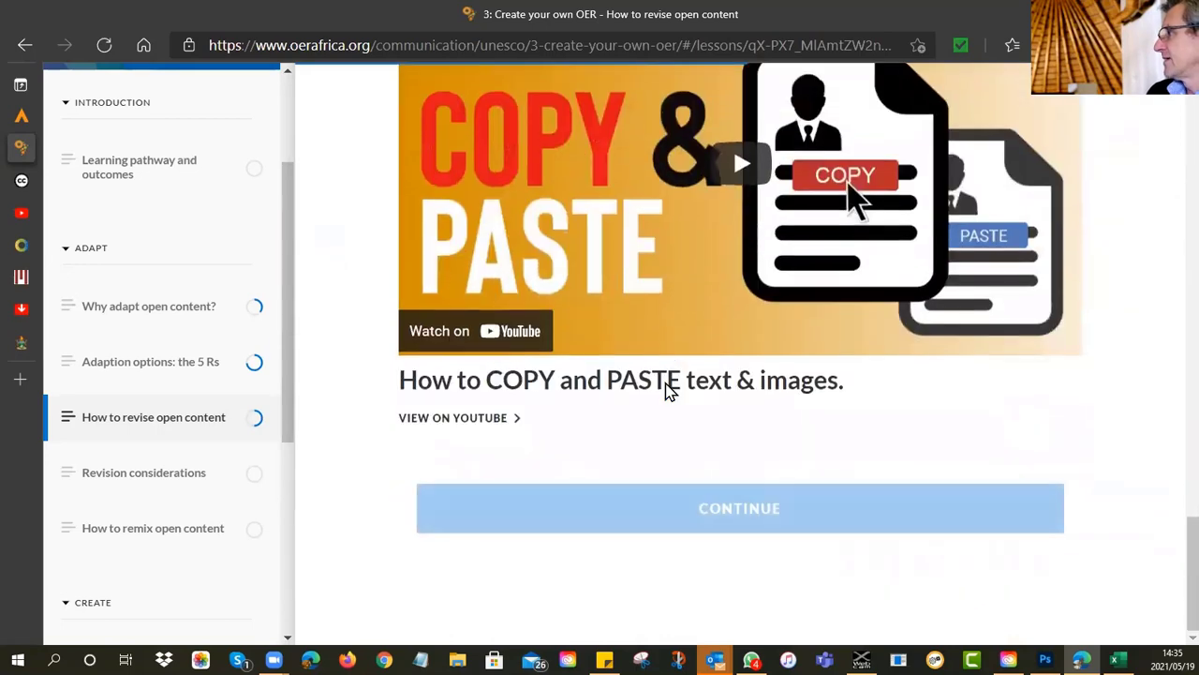
pyautogui.click(689, 517)
pyautogui.scroll(-2, 685, 518)
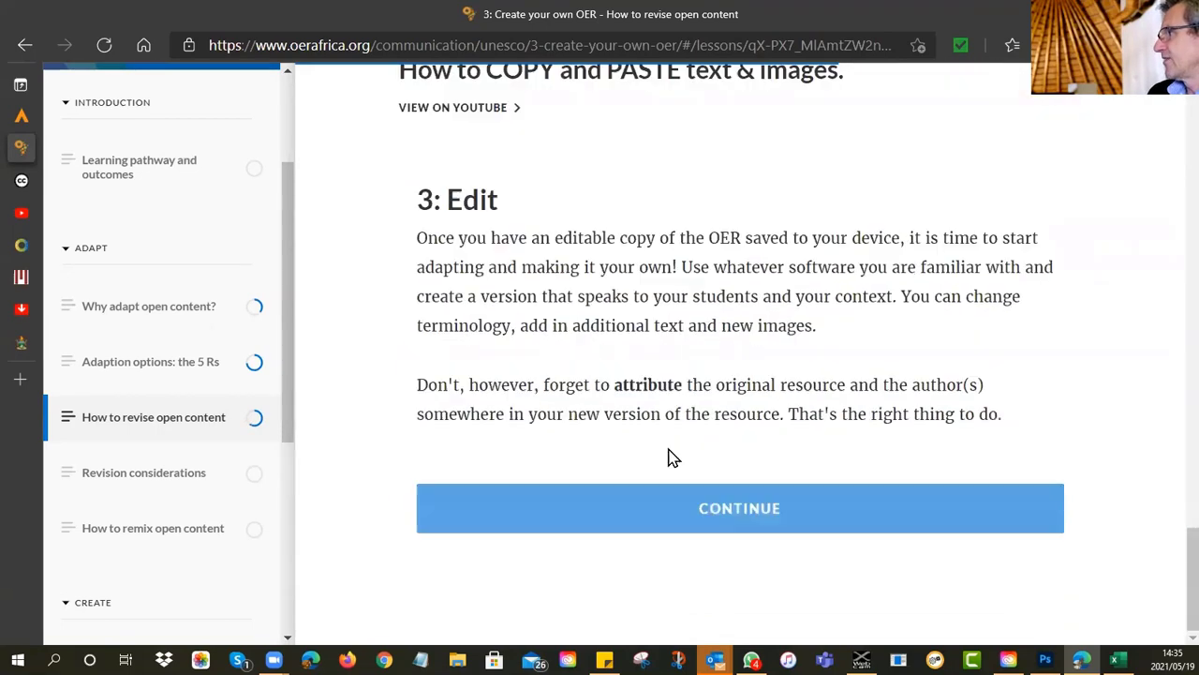
pyautogui.click(701, 516)
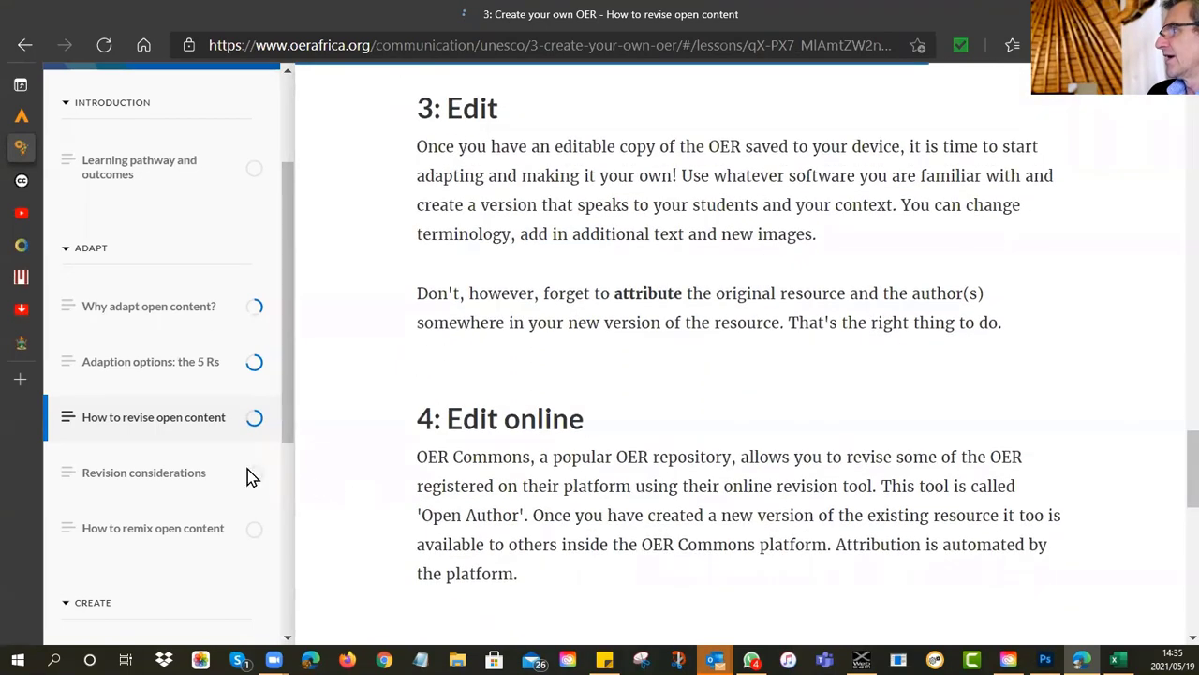
# Open the "Revision considerations" lesson and view its question on how much revision is too much.
pyautogui.click(166, 480)
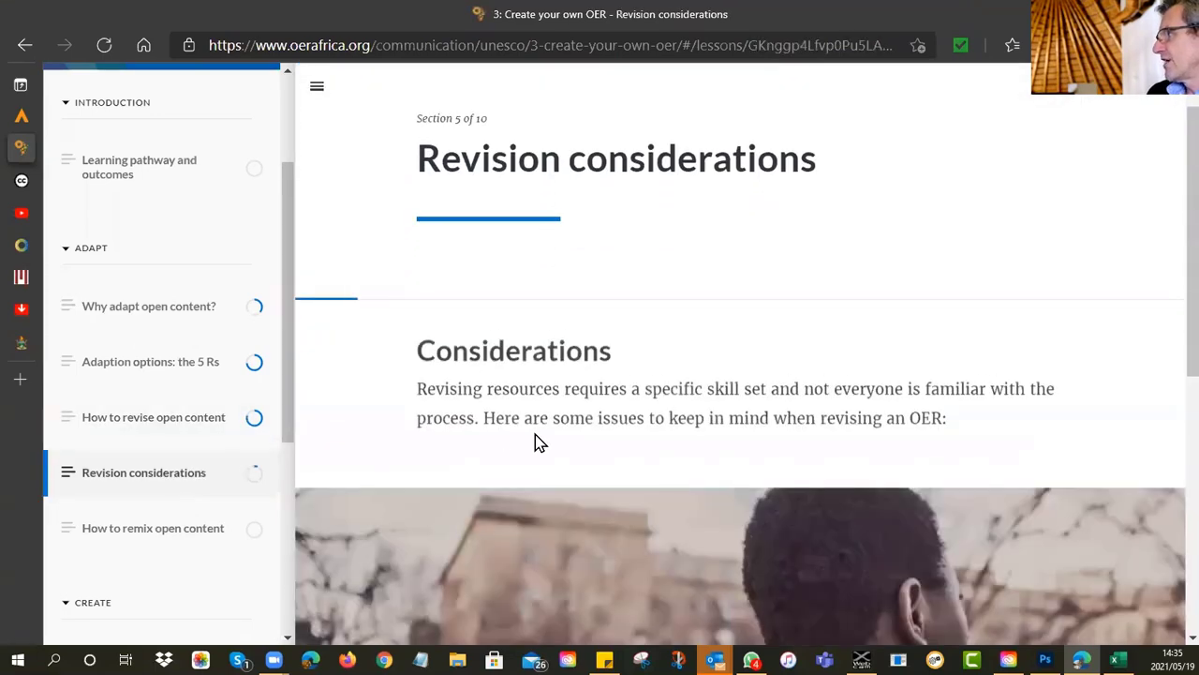
pyautogui.scroll(-7, 535, 440)
pyautogui.scroll(1, 535, 440)
pyautogui.scroll(1, 536, 440)
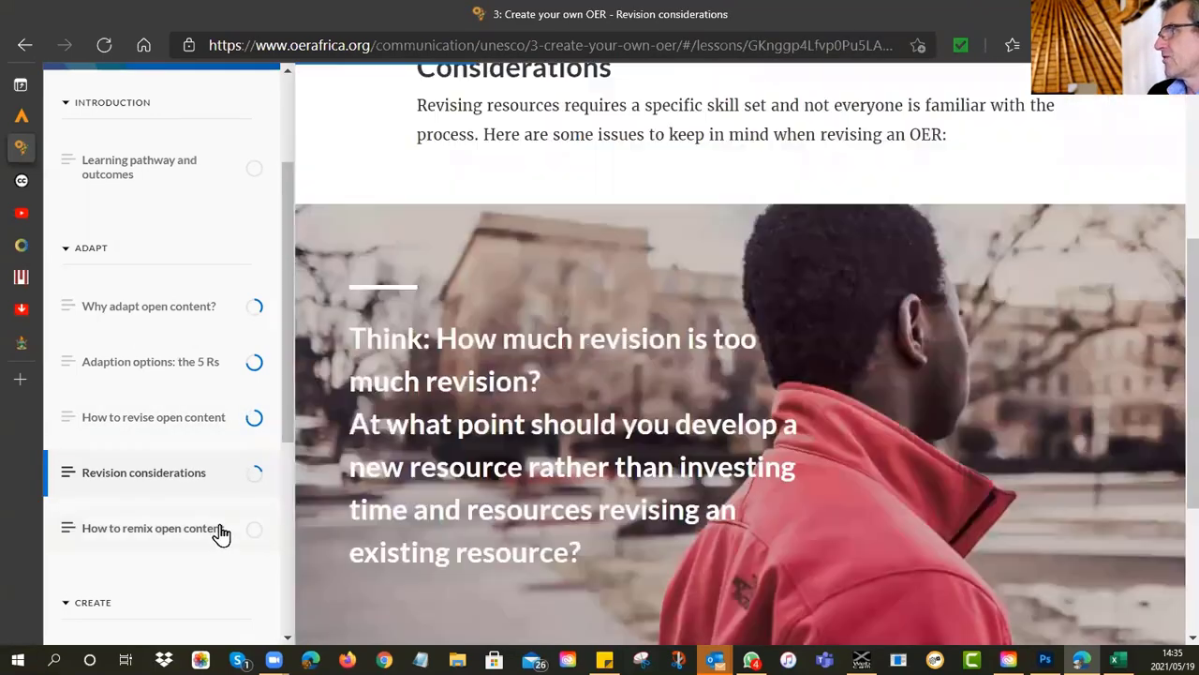
# Open the "How to remix open content" lesson, view the remix exemplar and continue through "Remix considerations" to the CC licence question.
pyautogui.click(179, 531)
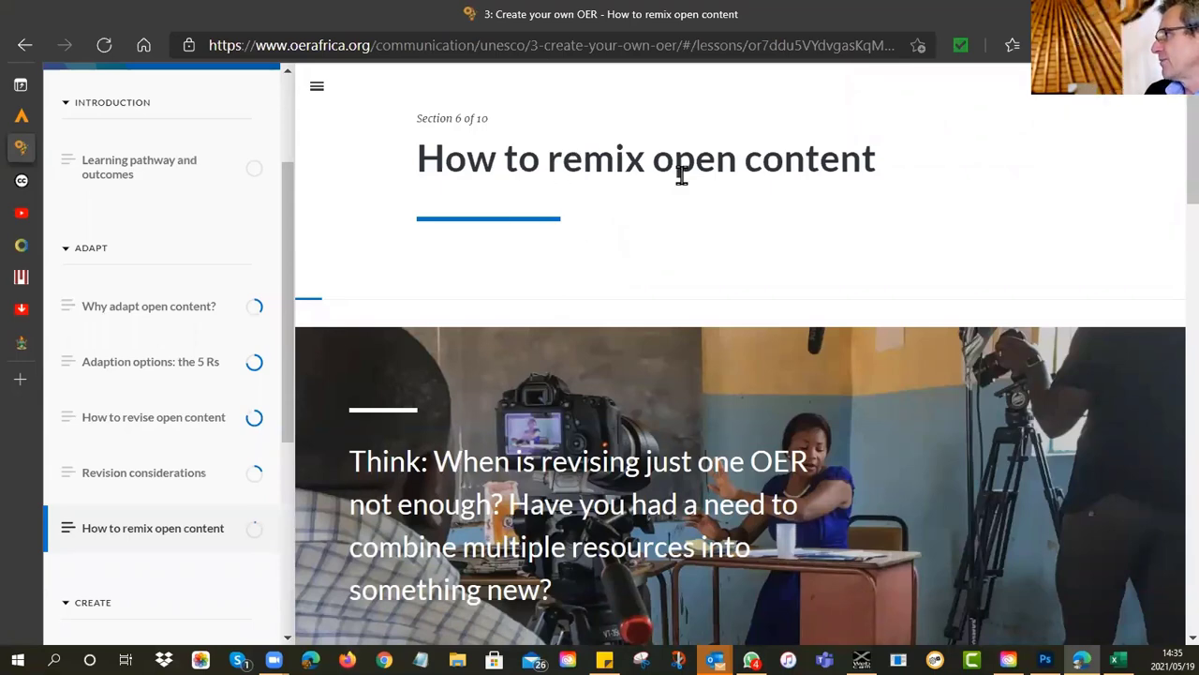
pyautogui.scroll(-10, 681, 178)
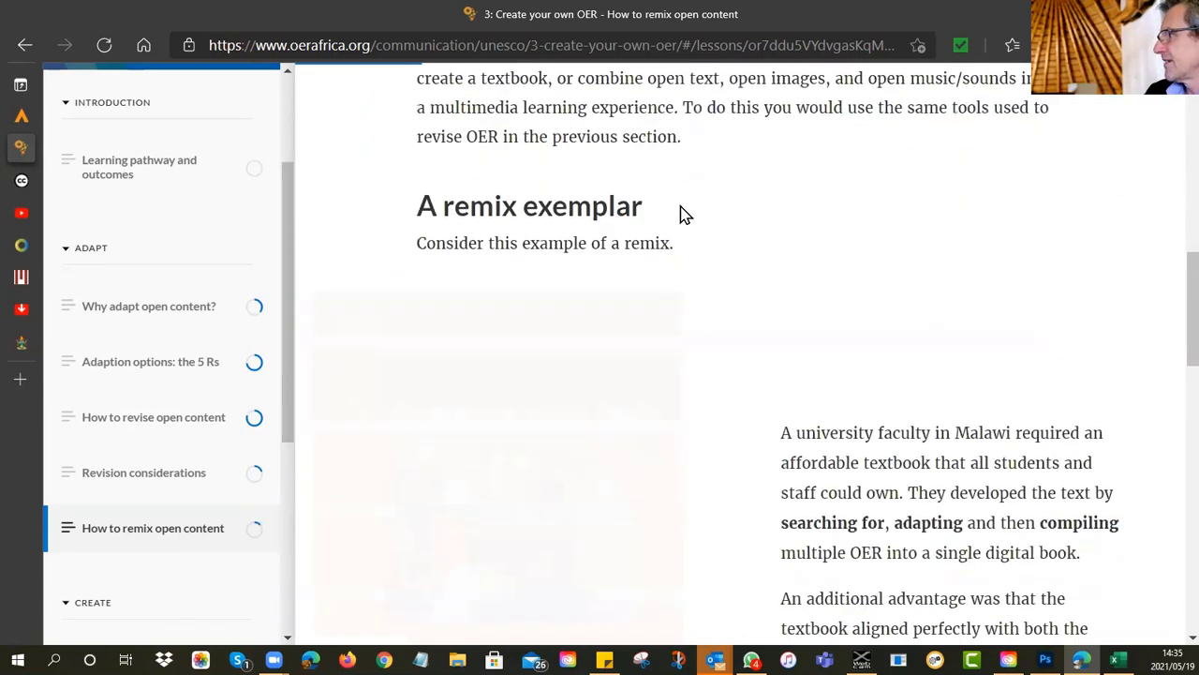
pyautogui.scroll(-10, 681, 208)
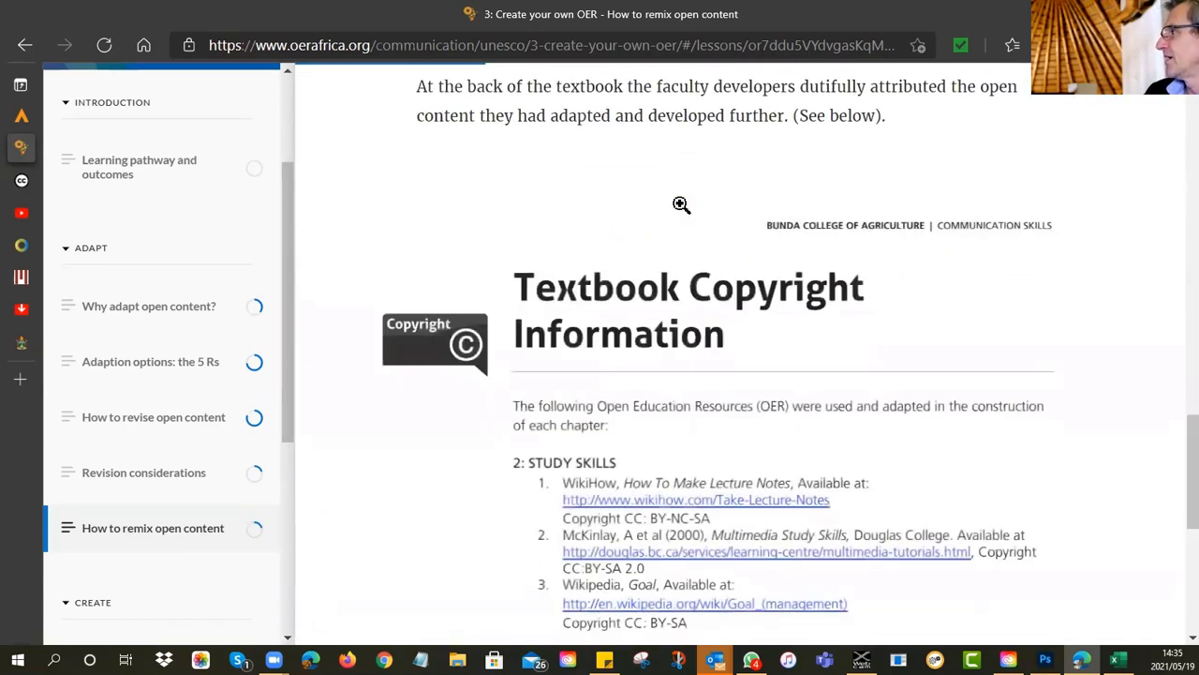
pyautogui.scroll(-4, 681, 204)
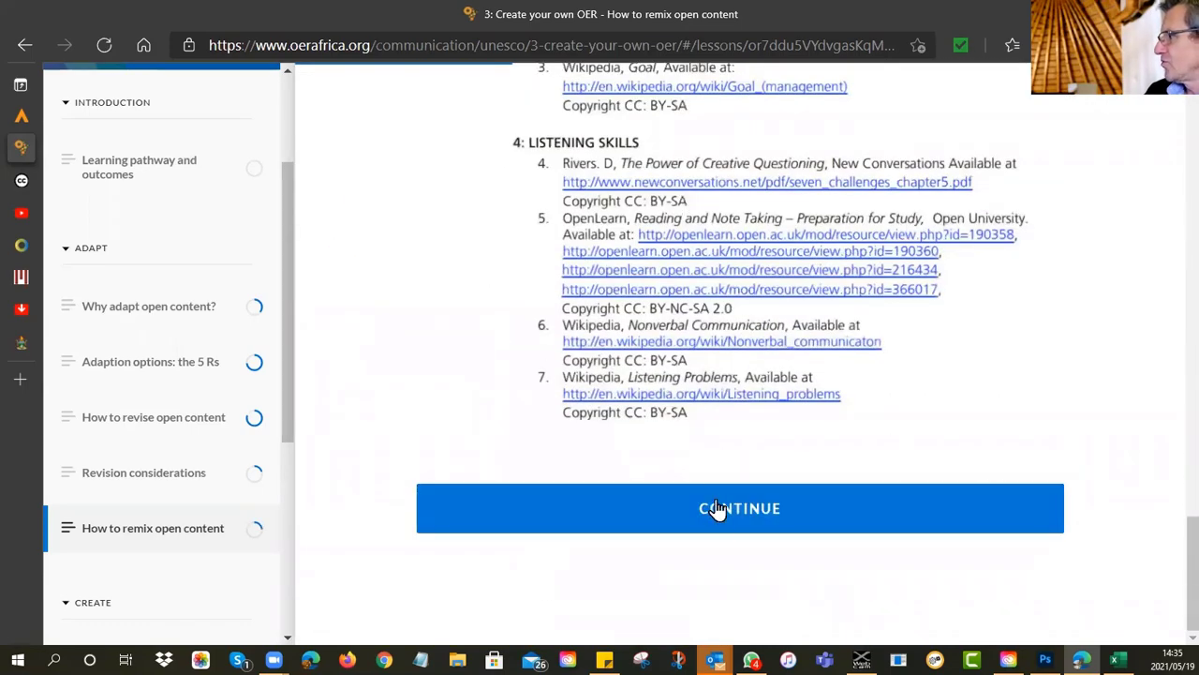
pyautogui.click(737, 581)
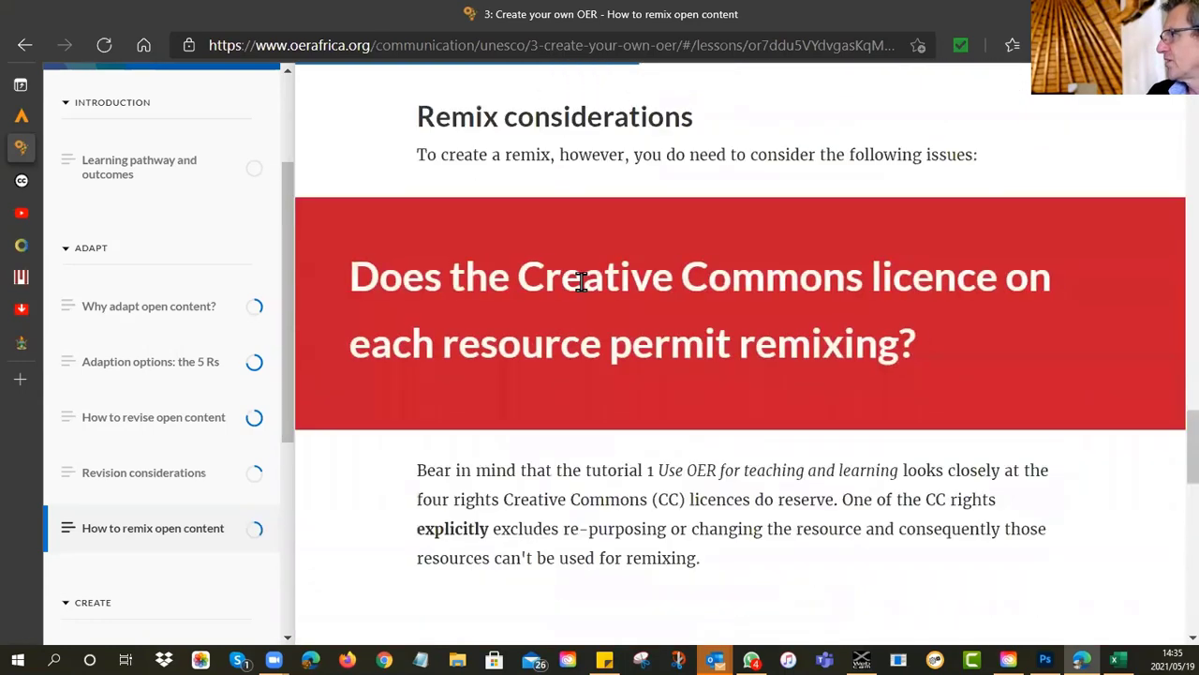
pyautogui.scroll(-5, 581, 281)
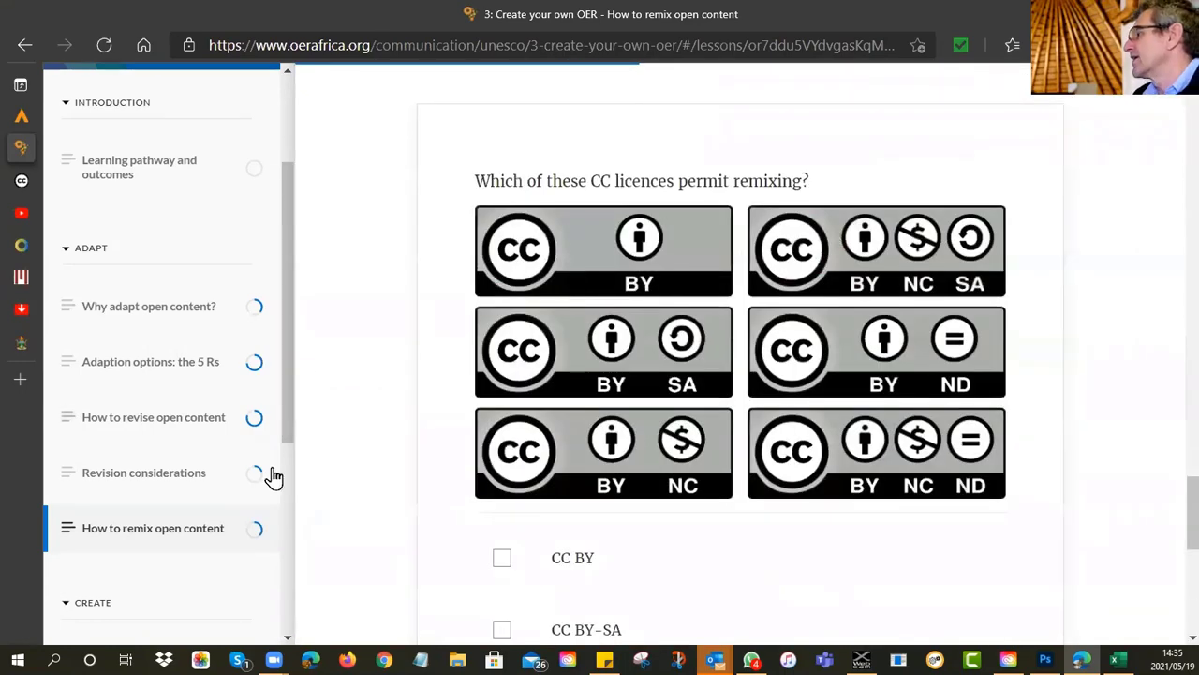
# Open the "Create your own resources" lesson and read its design considerations through to the closing reflection.
pyautogui.scroll(-3, 169, 534)
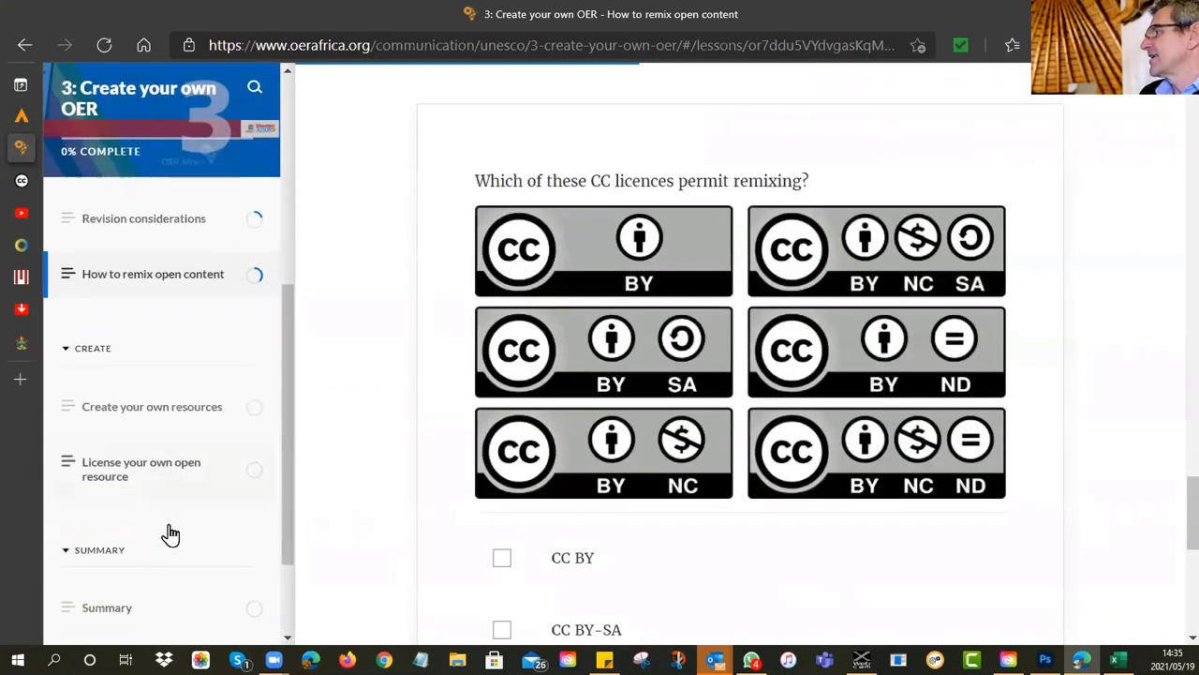
pyautogui.click(151, 404)
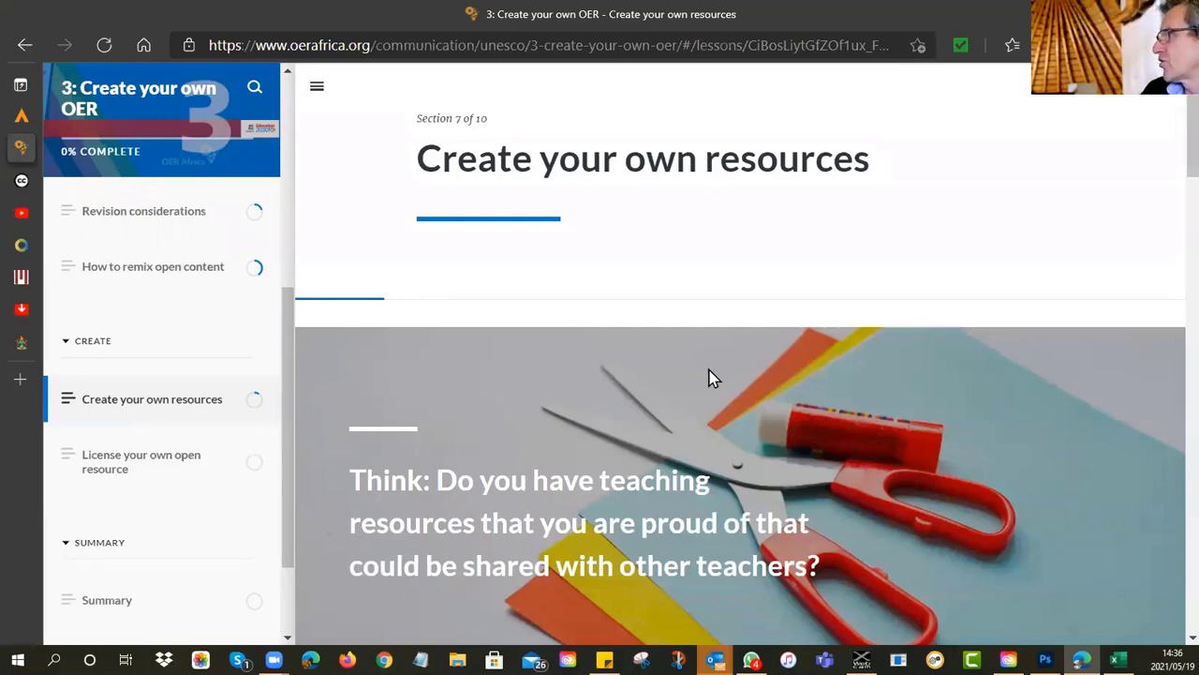
pyautogui.scroll(-5, 712, 373)
pyautogui.scroll(-5, 709, 377)
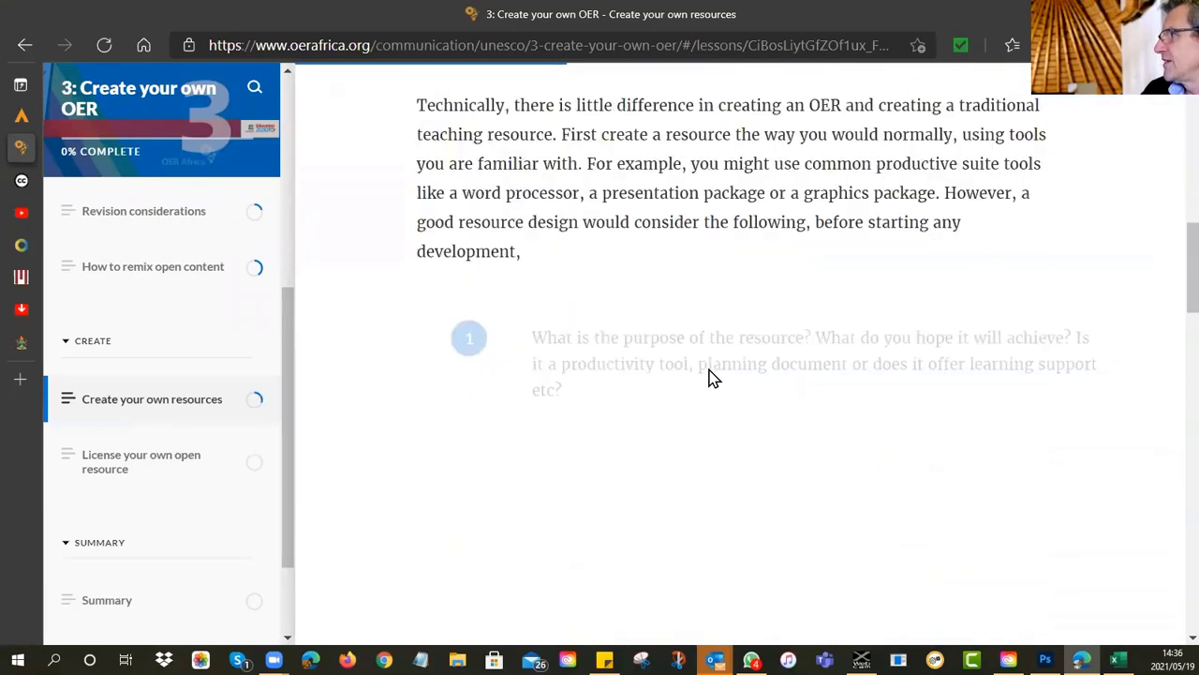
pyautogui.scroll(-9, 709, 375)
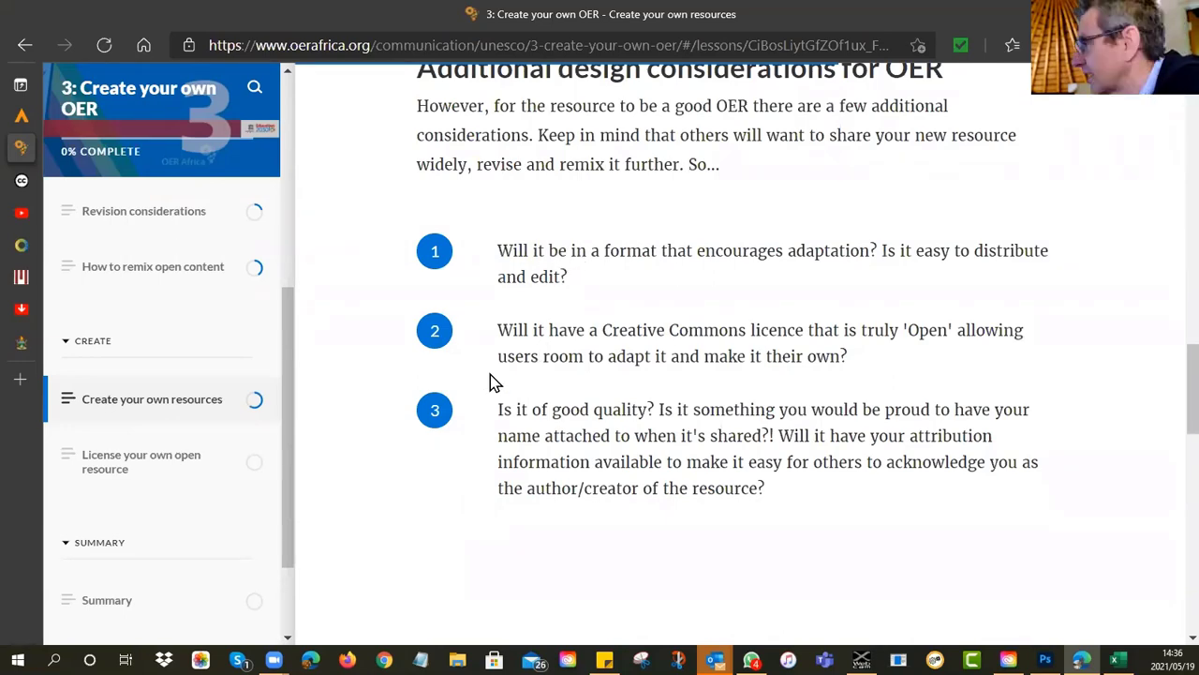
pyautogui.scroll(-3, 490, 374)
pyautogui.scroll(-10, 490, 374)
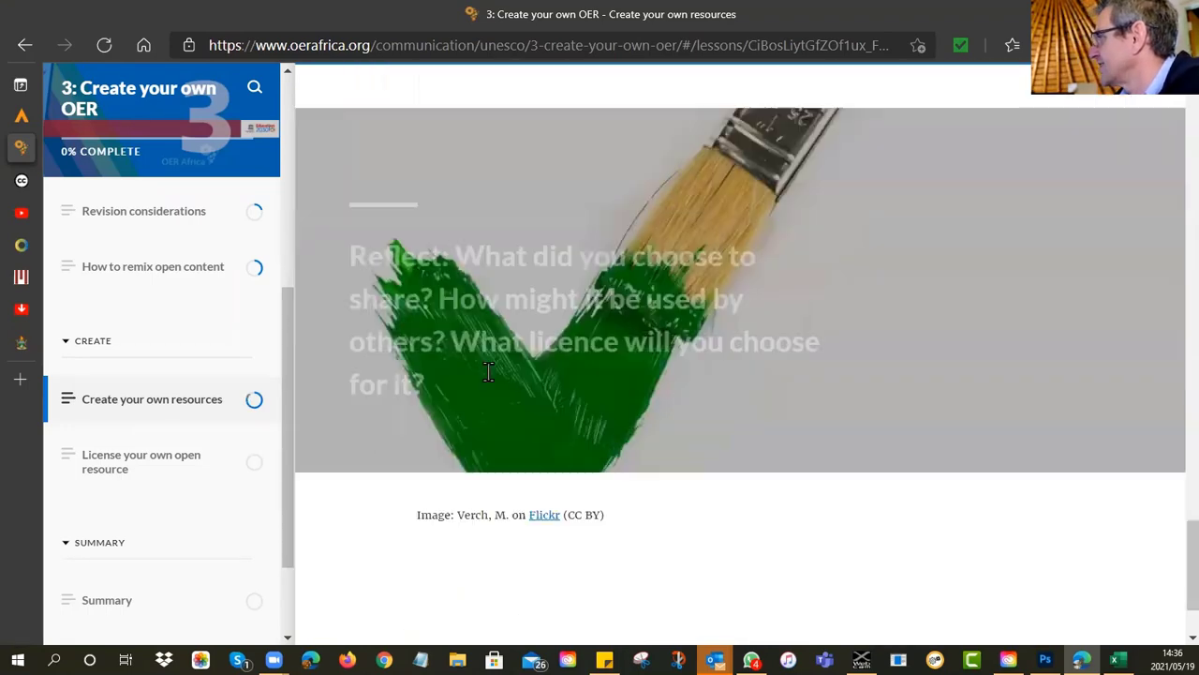
# Open the "License your own open resource" lesson and view the Creative Commons Licence Generator section with its video tutorial.
pyautogui.click(138, 471)
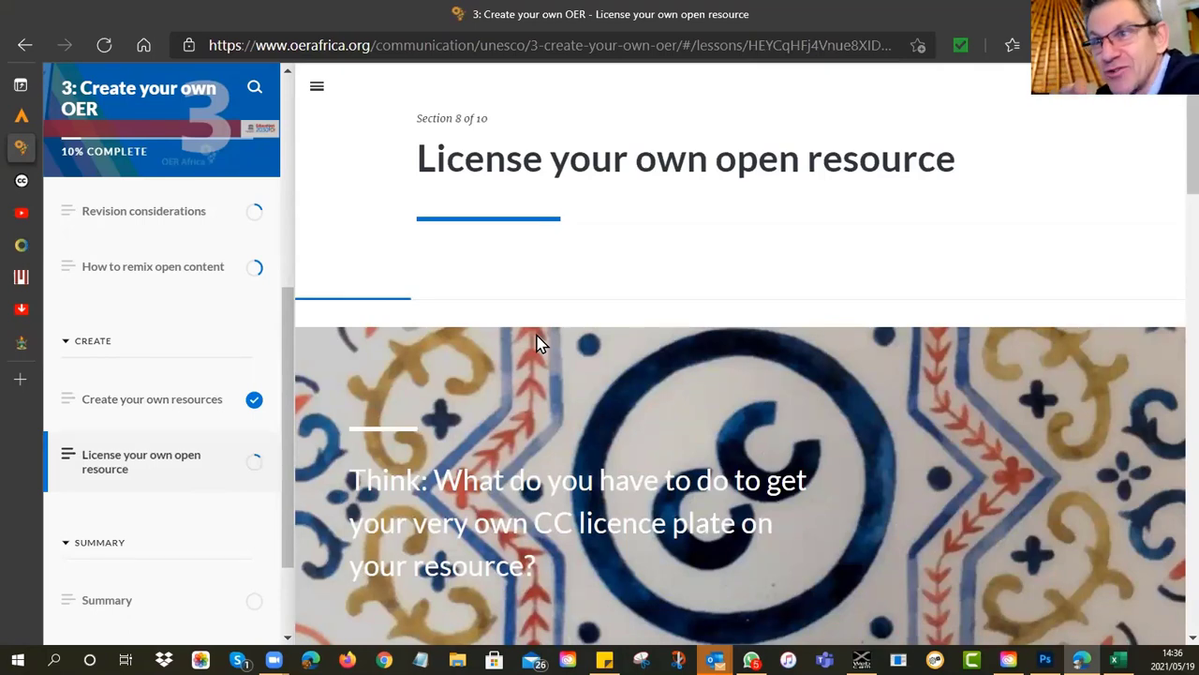
pyautogui.scroll(-5, 738, 285)
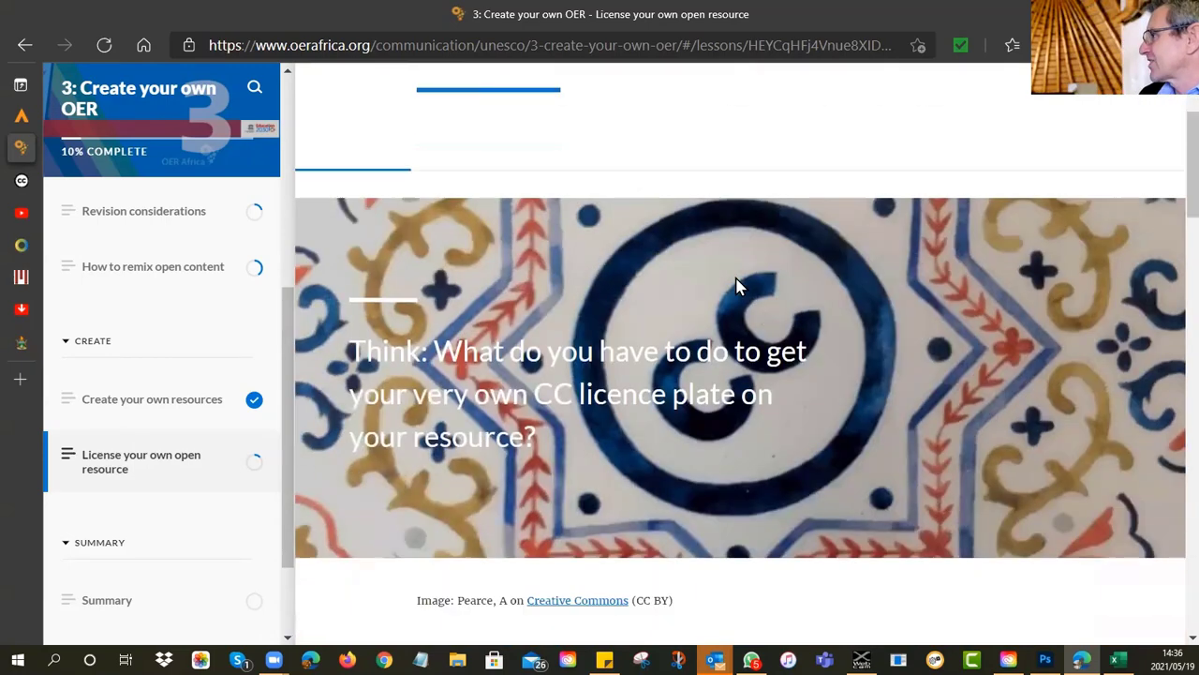
pyautogui.scroll(-2, 738, 286)
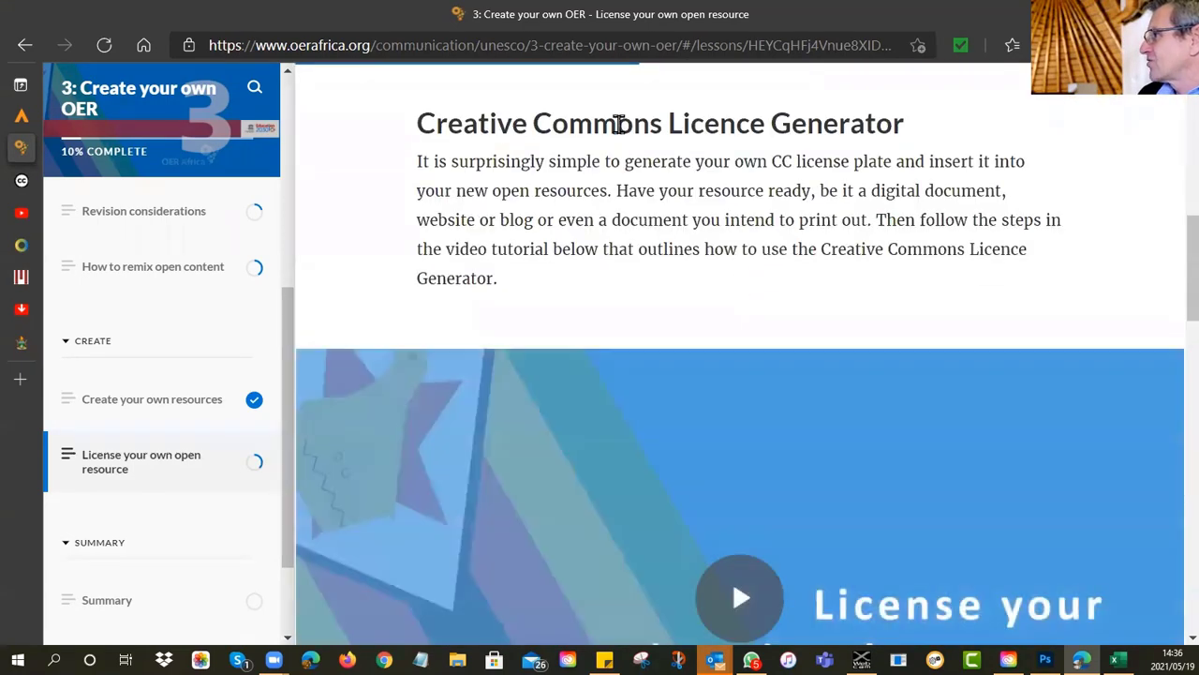
pyautogui.scroll(-2, 688, 190)
pyautogui.scroll(-2, 687, 199)
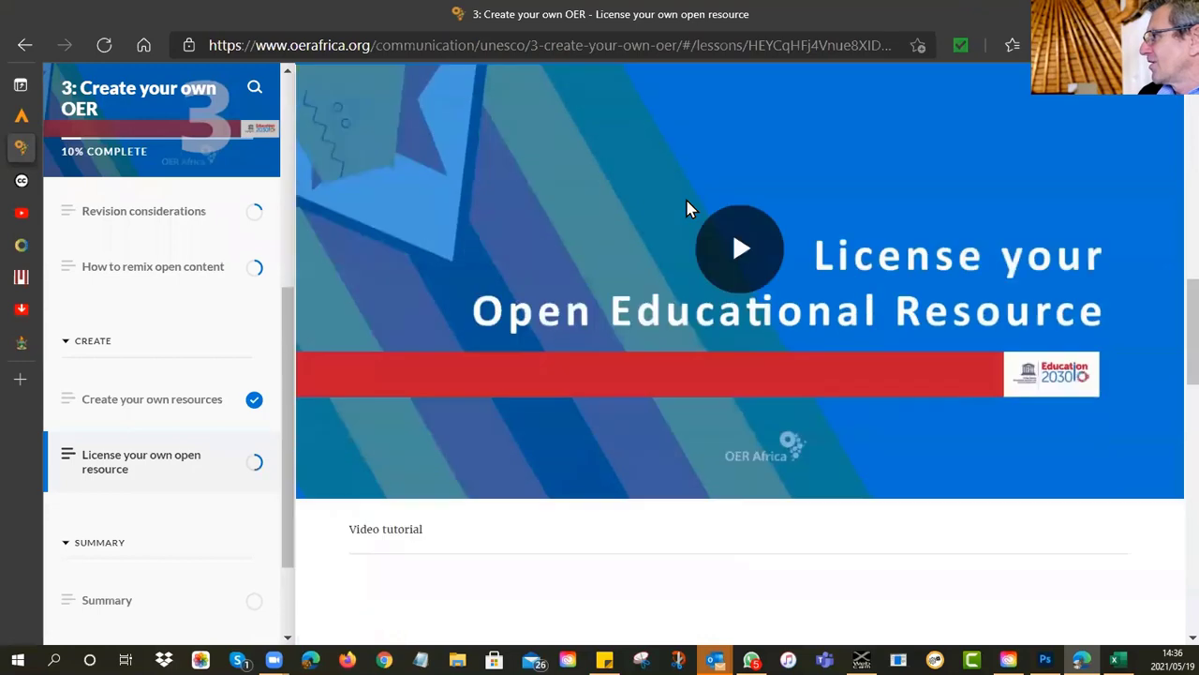
pyautogui.scroll(1, 688, 206)
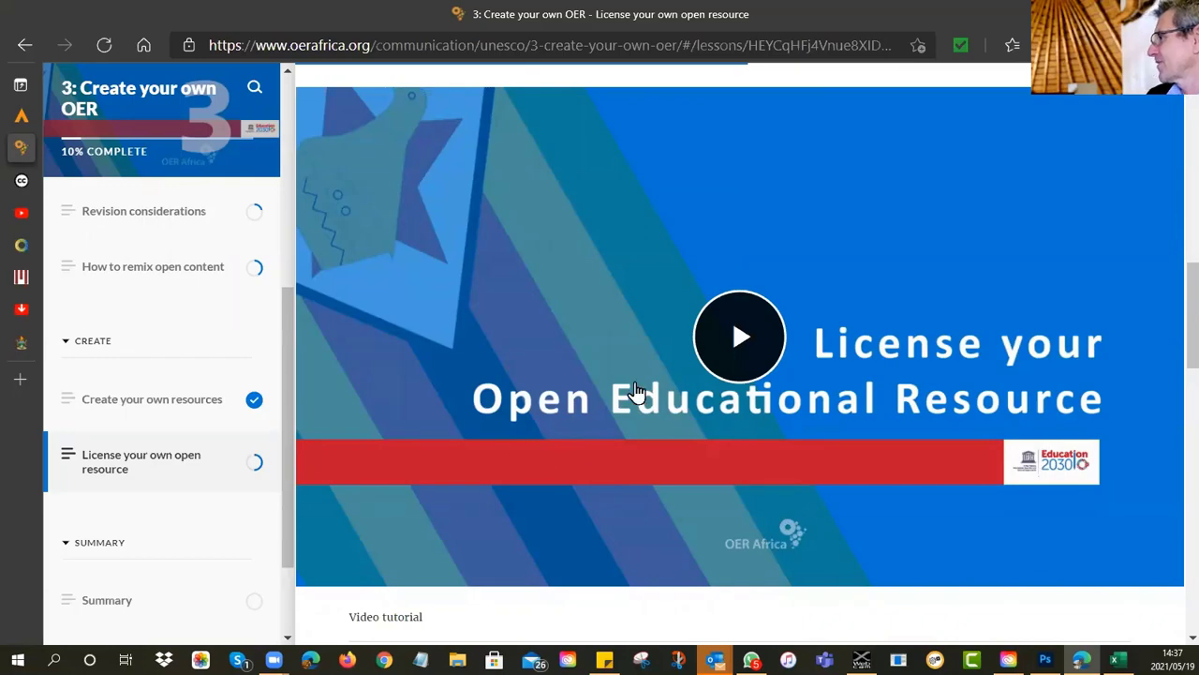
# Review the CC License Generator and New Licence Generator (Beta) links, and go on to the lesson's closing "Which licence did you choose?" reflection.
pyautogui.scroll(-5, 637, 392)
pyautogui.scroll(-6, 637, 392)
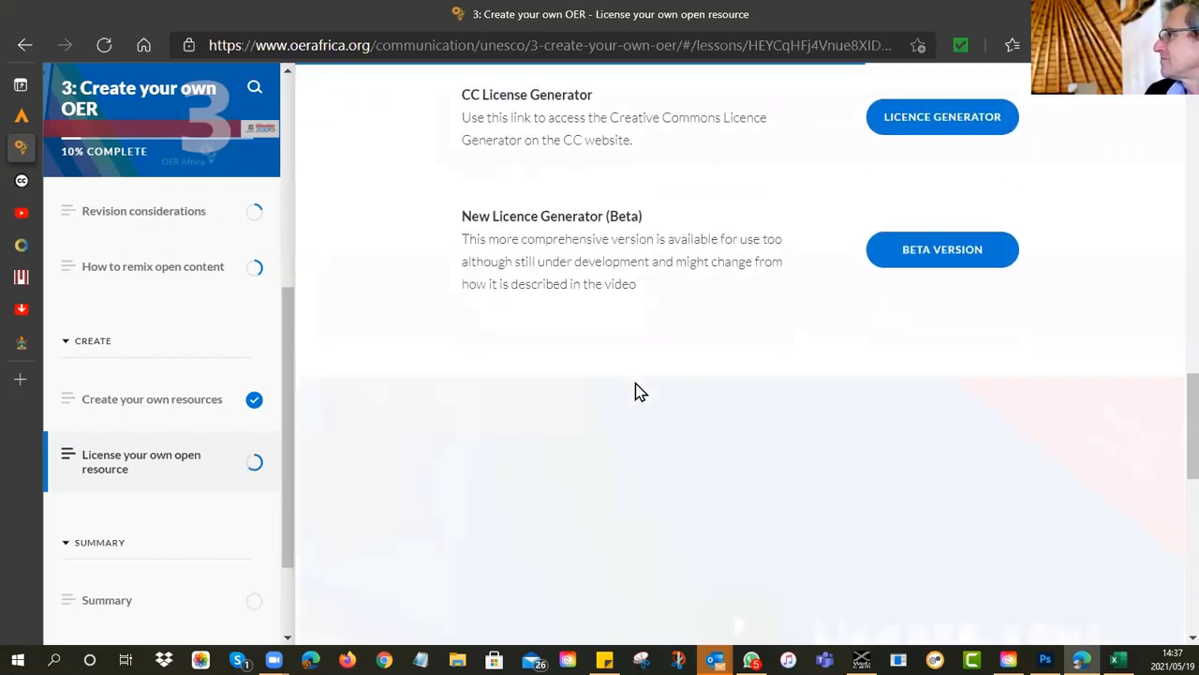
pyautogui.scroll(-5, 637, 391)
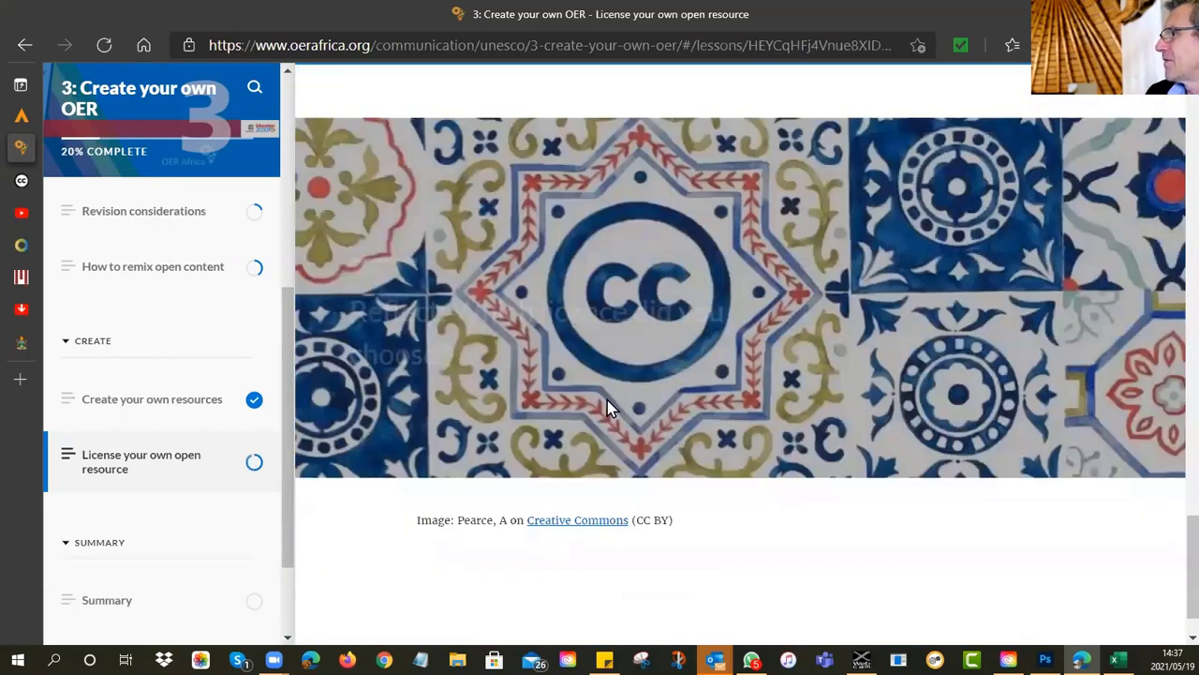
pyautogui.scroll(-1, 606, 402)
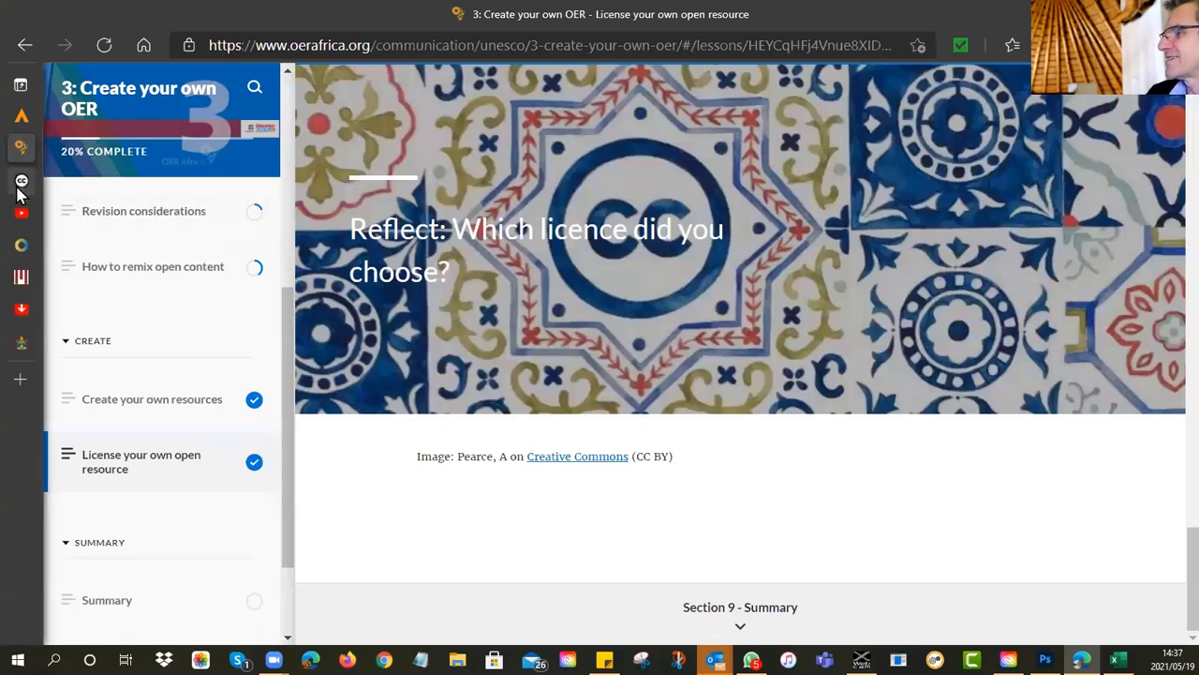
pyautogui.moveTo(20, 186)
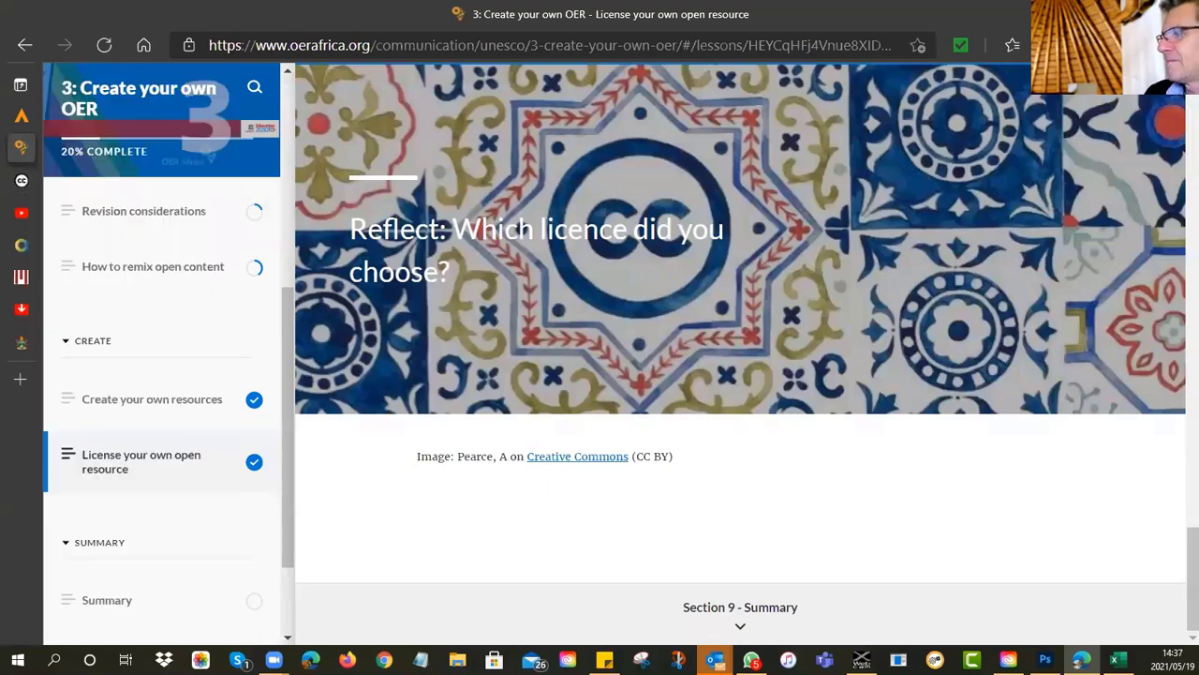
pyautogui.moveTo(13, 161)
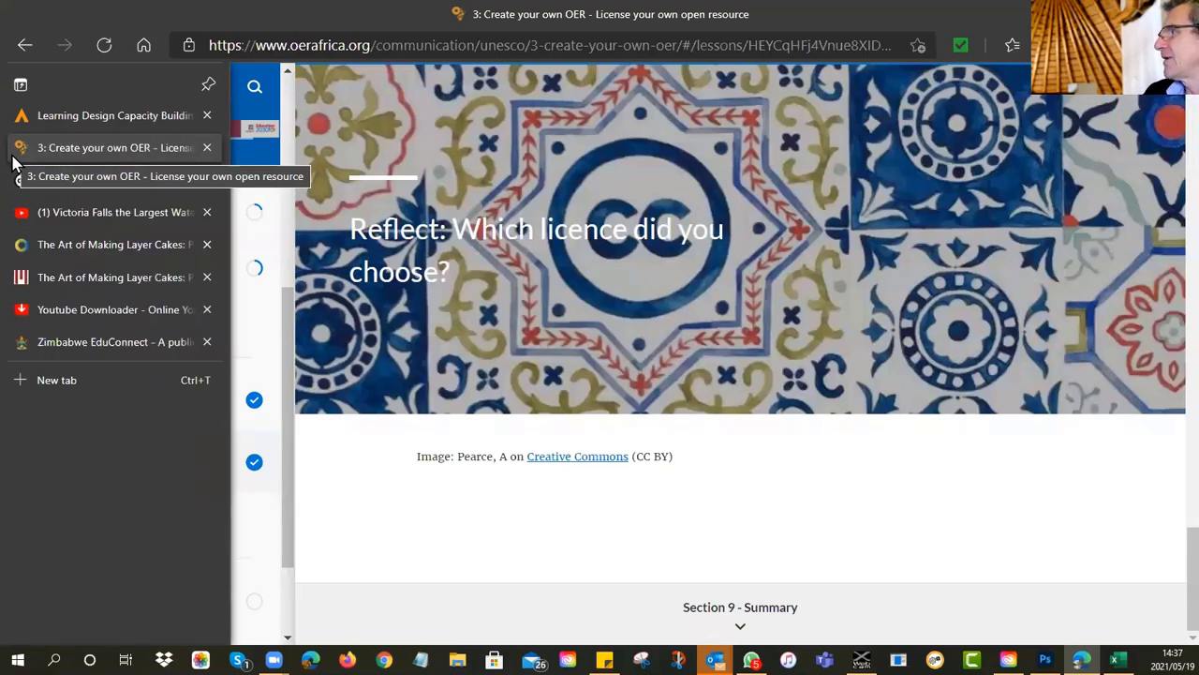